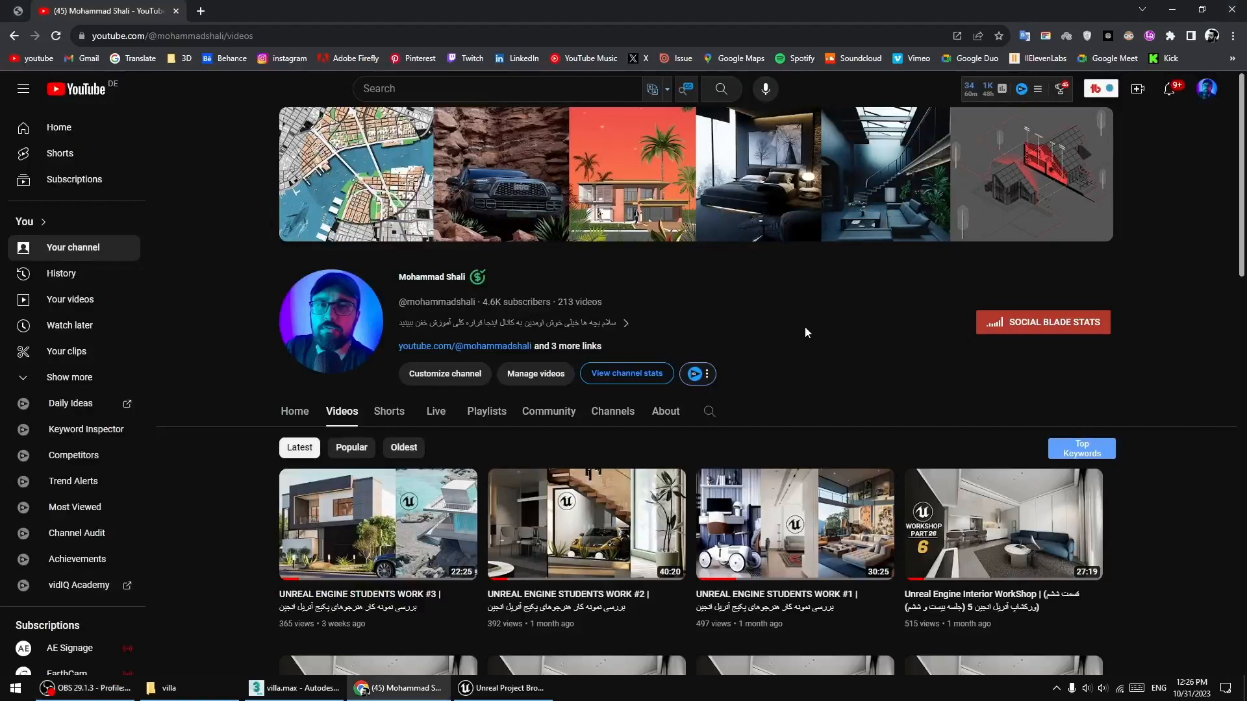
- Look through the Unreal Engine workshop and student work videos on the YouTube channel
{"action": "scroll", "coordinate": [804, 326], "scroll_direction": "down", "scroll_amount": 5}
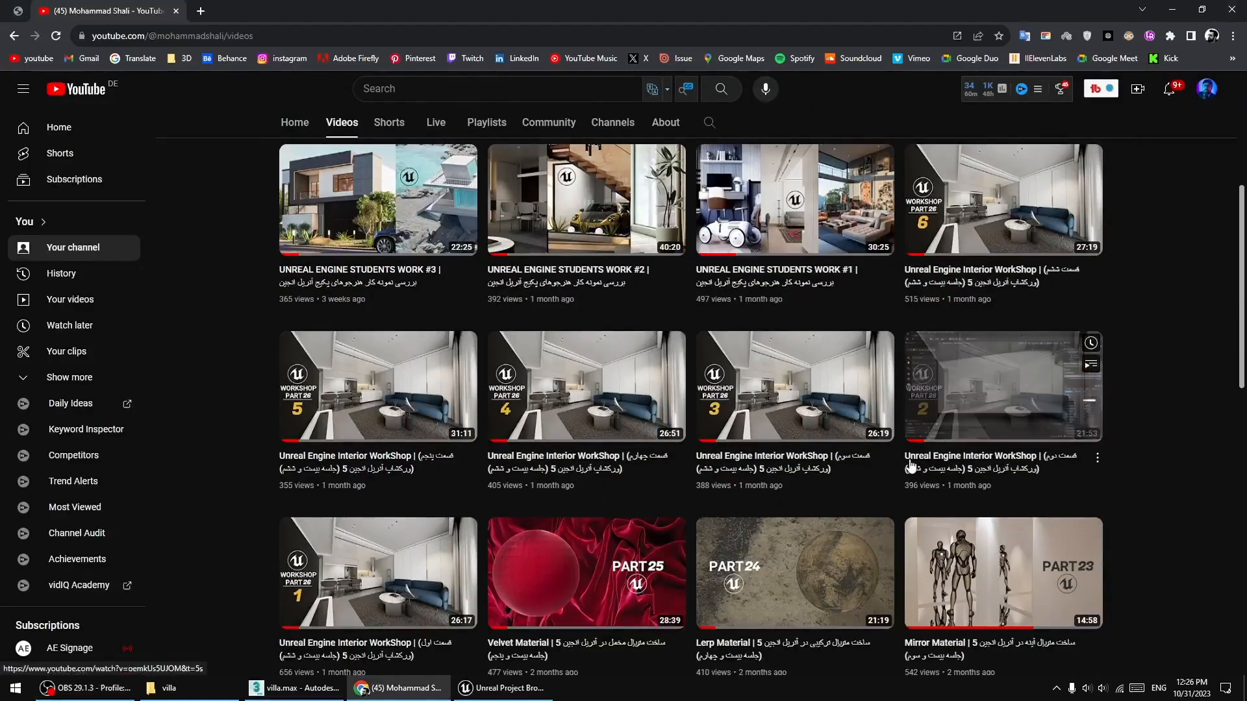
{"action": "mouse_move", "coordinate": [343, 541]}
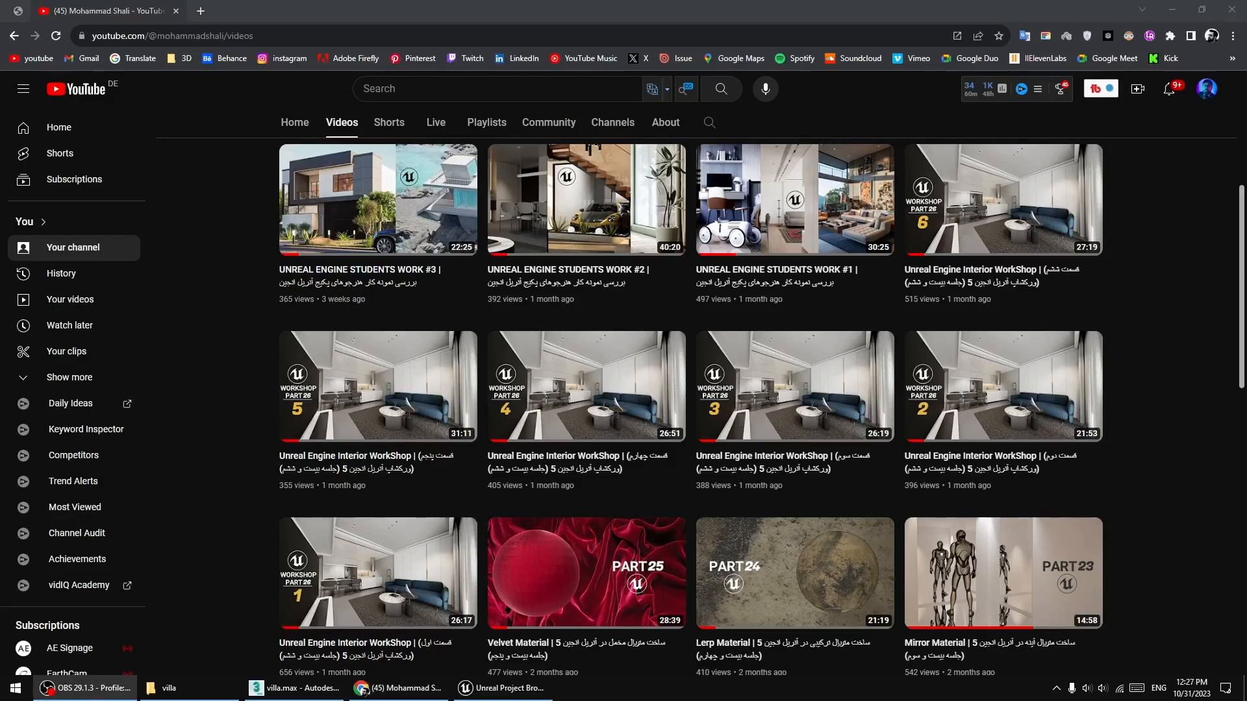
{"action": "scroll", "coordinate": [611, 411], "scroll_direction": "up", "scroll_amount": 3}
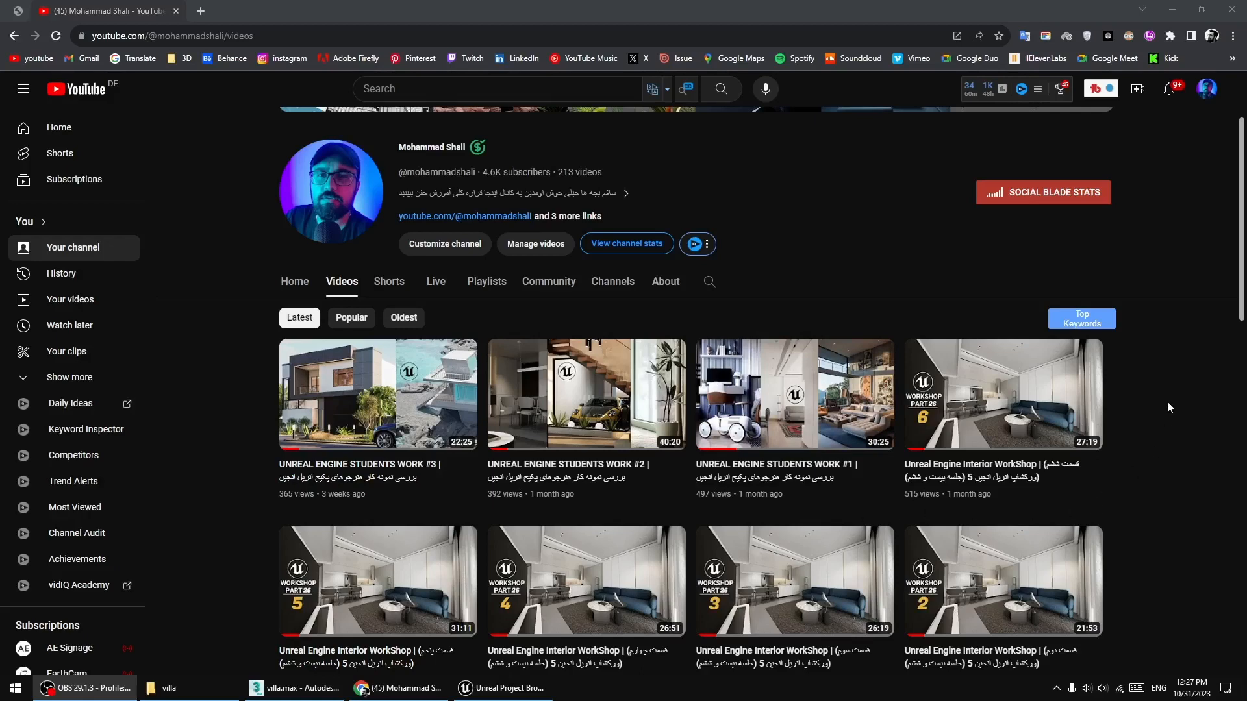
{"action": "scroll", "coordinate": [1162, 402], "scroll_direction": "up", "scroll_amount": 2}
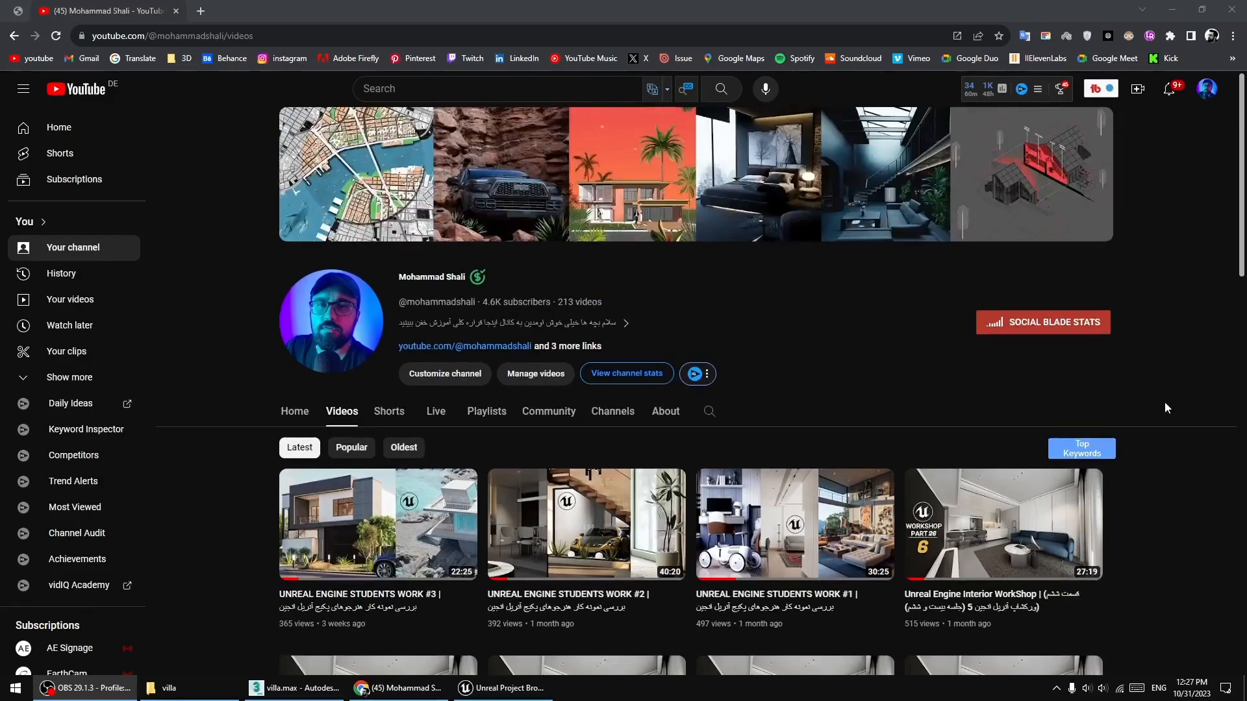
- Leave the browser and examine the texture and model files in the villa folder
{"action": "left_click", "coordinate": [1172, 9]}
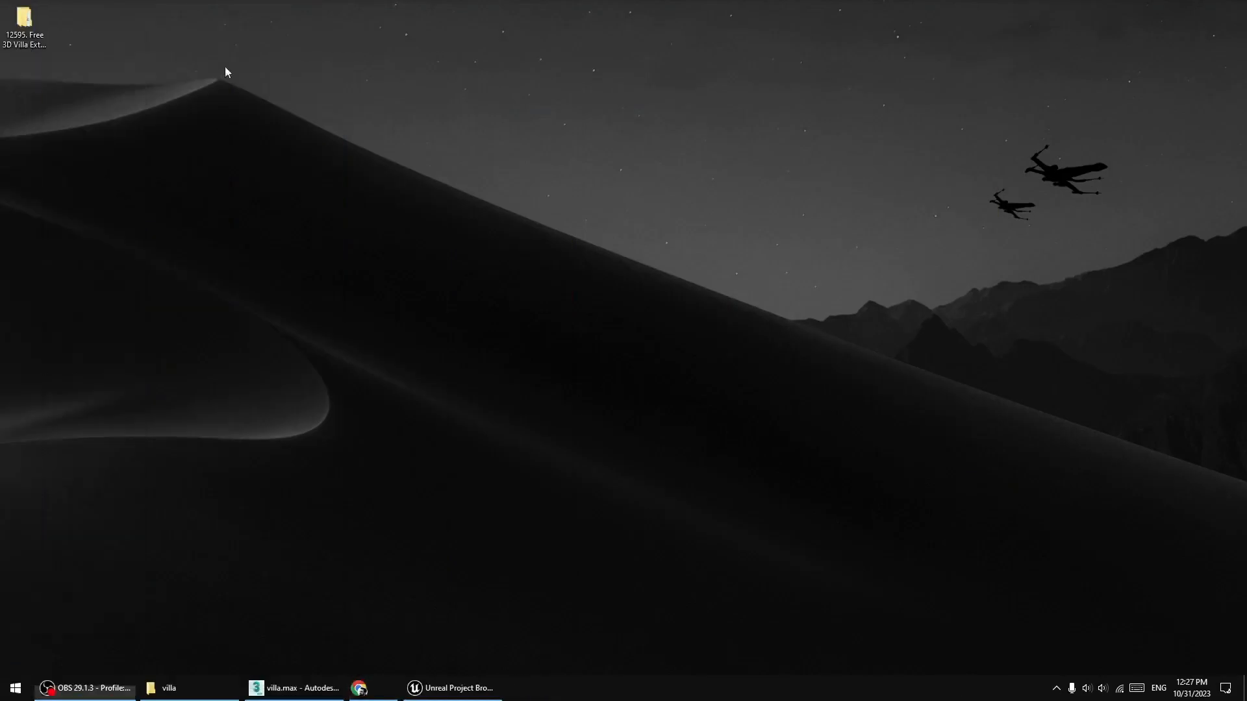
{"action": "right_click", "coordinate": [432, 68]}
{"action": "left_click", "coordinate": [474, 120]}
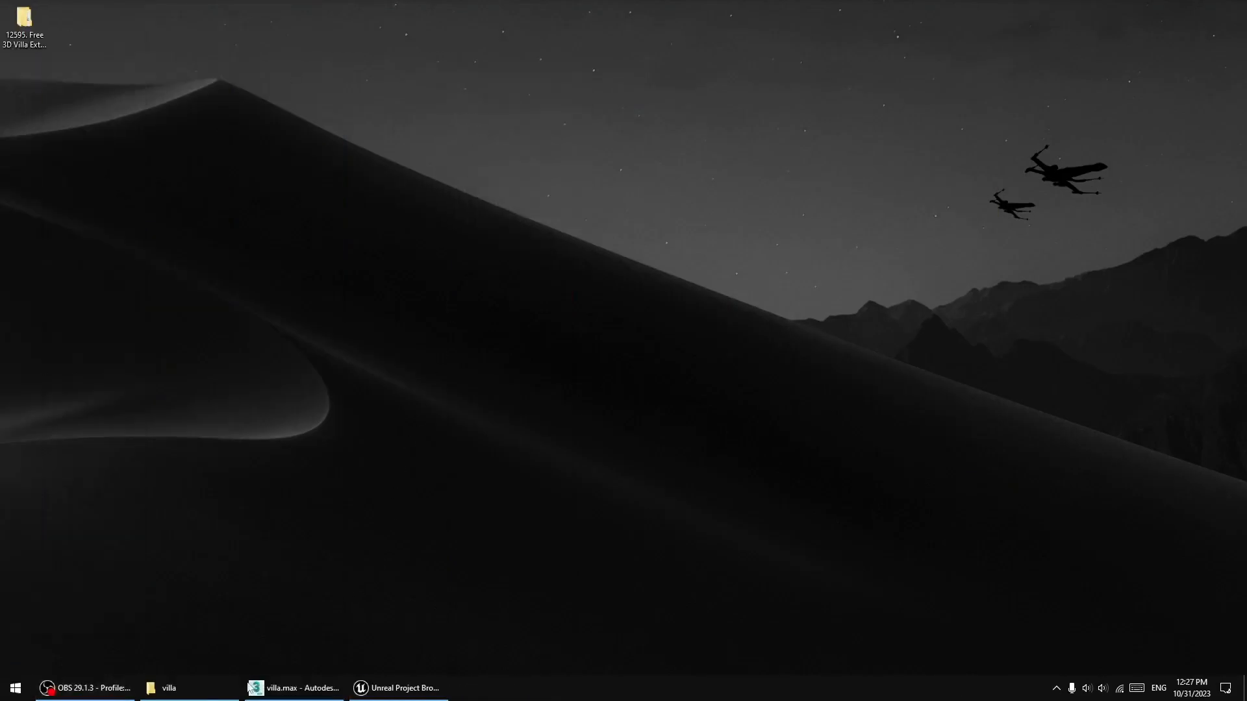
{"action": "left_click", "coordinate": [168, 687]}
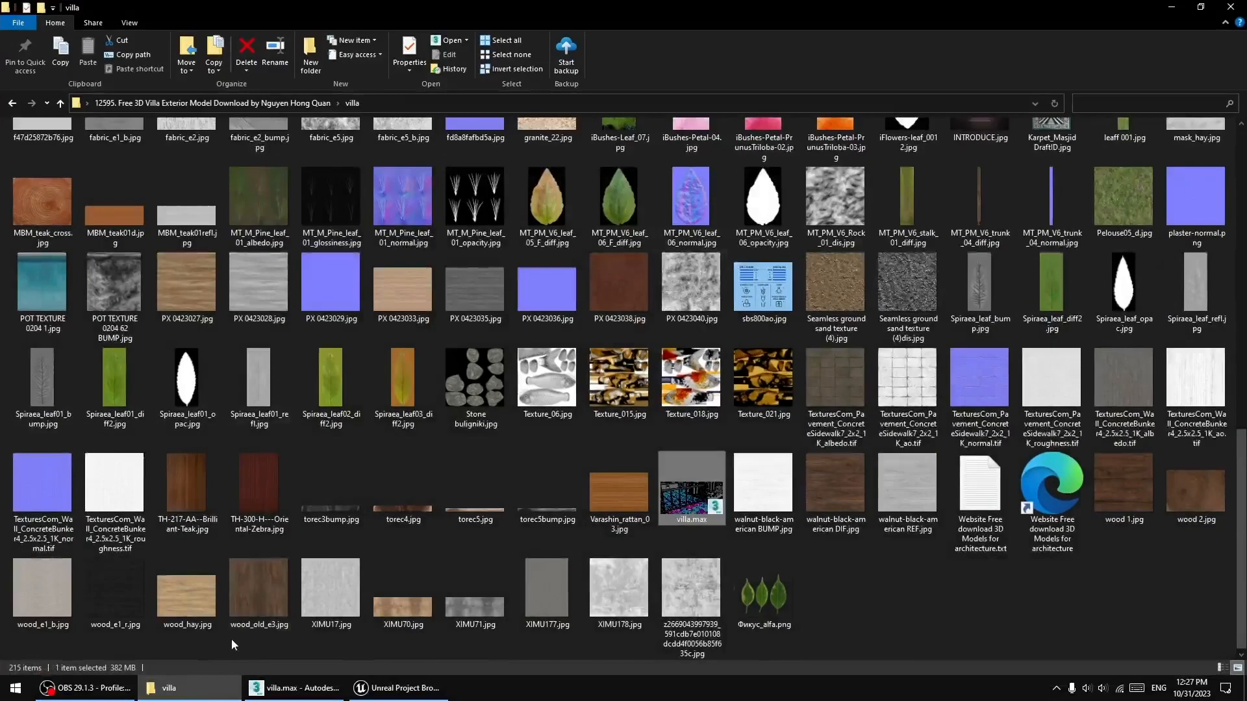
{"action": "scroll", "coordinate": [767, 493], "scroll_direction": "up", "scroll_amount": 5}
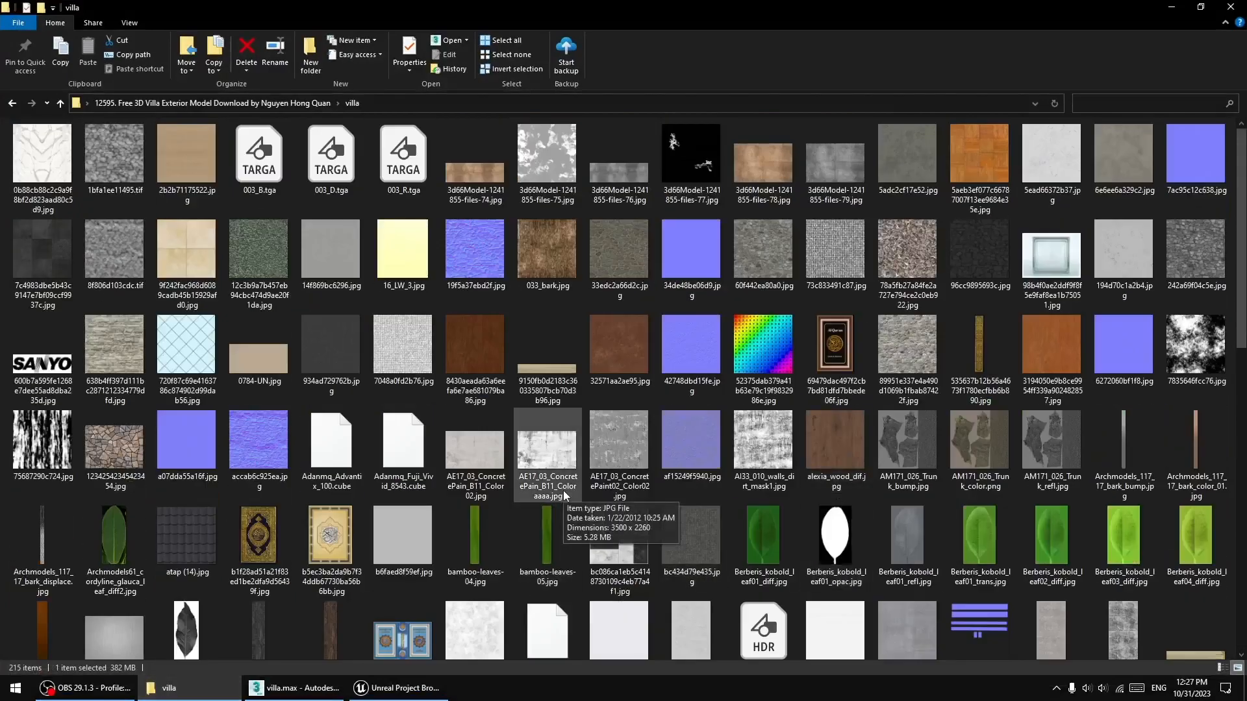
- Switch to 3ds Max and inspect the overall villa scene, including the house roofs, pool and pavilion
{"action": "left_click", "coordinate": [295, 688]}
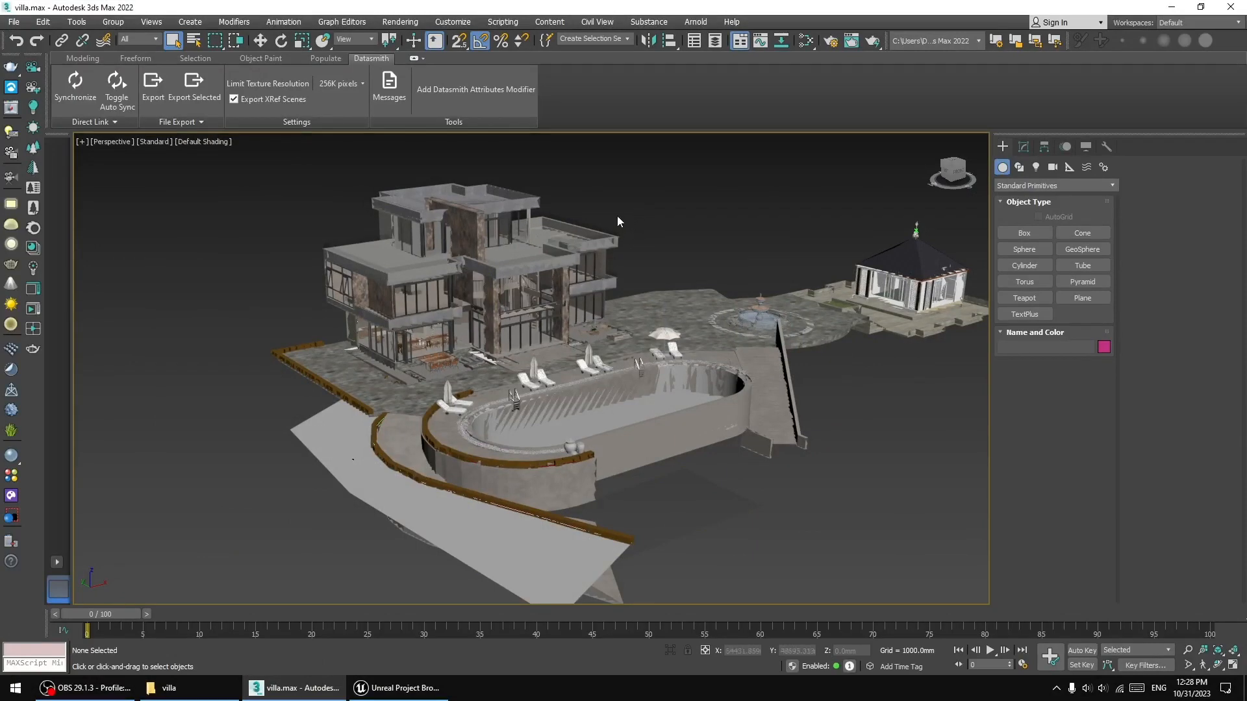
{"action": "scroll", "coordinate": [517, 263], "scroll_direction": "up", "scroll_amount": 3}
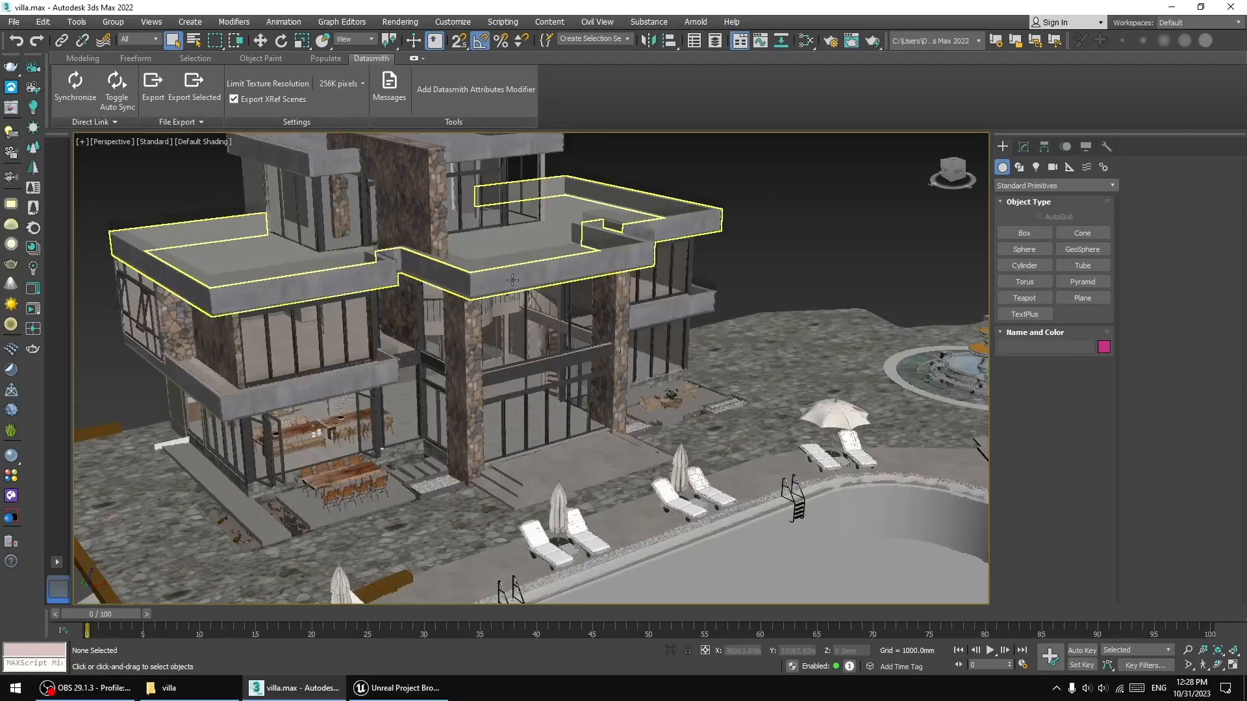
{"action": "left_click", "coordinate": [513, 278]}
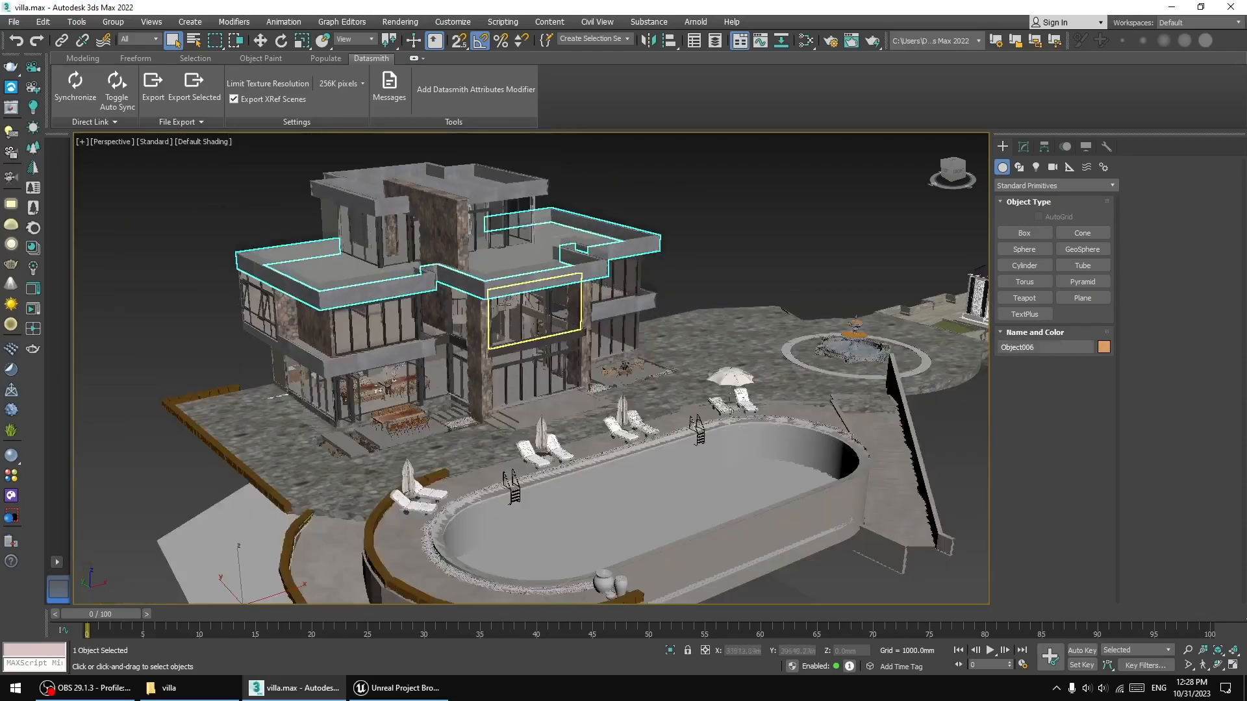
{"action": "mouse_move", "coordinate": [342, 299]}
{"action": "middle_mouse_down", "text": "alt"}
{"action": "mouse_move", "coordinate": [412, 333]}
{"action": "mouse_move", "coordinate": [594, 298]}
{"action": "mouse_move", "coordinate": [513, 334]}
{"action": "mouse_move", "coordinate": [347, 320]}
{"action": "middle_mouse_up", "text": "alt"}
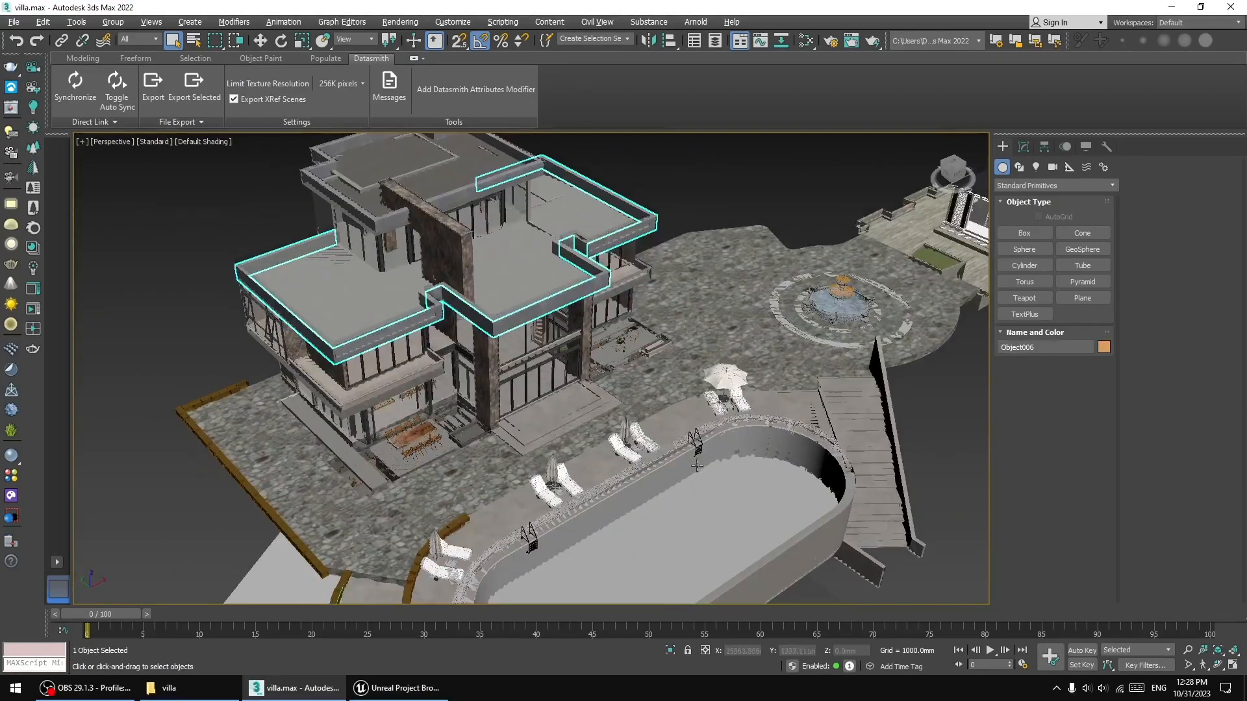
{"action": "middle_click_drag", "start_coordinate": [753, 517], "coordinate": [692, 252]}
{"action": "scroll", "coordinate": [707, 383], "scroll_direction": "down", "scroll_amount": 3}
{"action": "scroll", "coordinate": [773, 408], "scroll_direction": "down", "scroll_amount": 5}
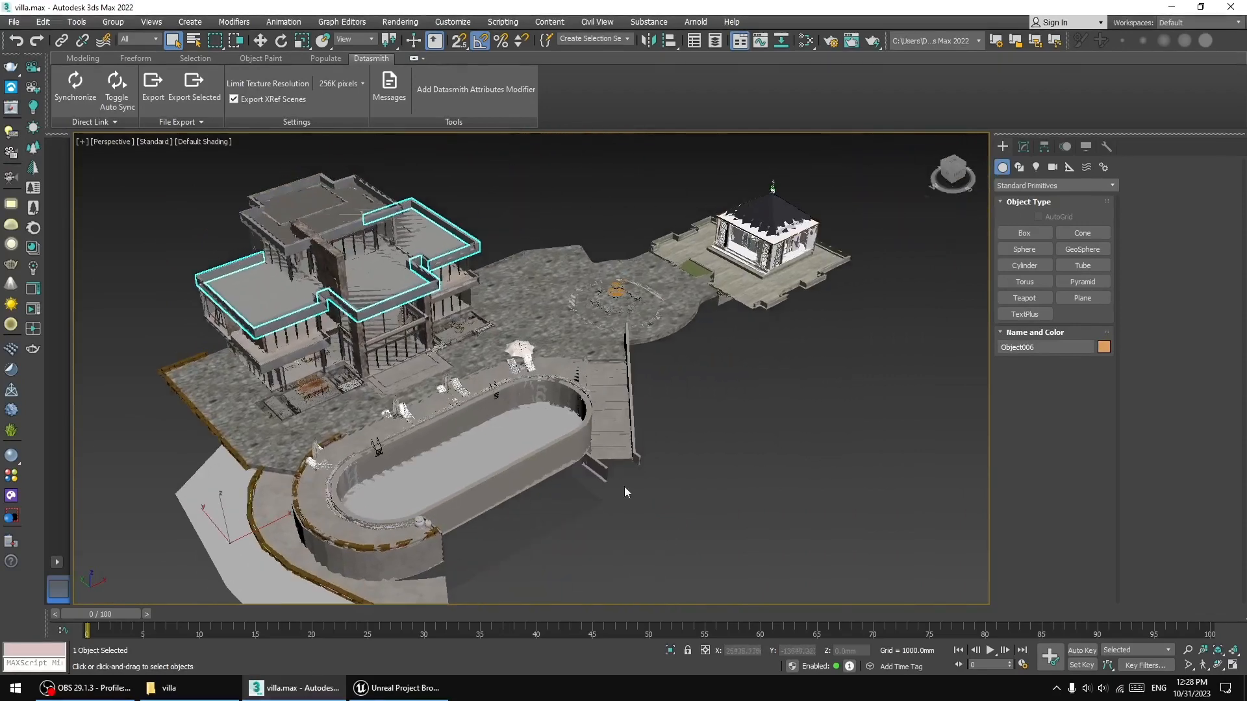
{"action": "middle_click_drag", "start_coordinate": [625, 486], "coordinate": [839, 337], "text": "alt"}
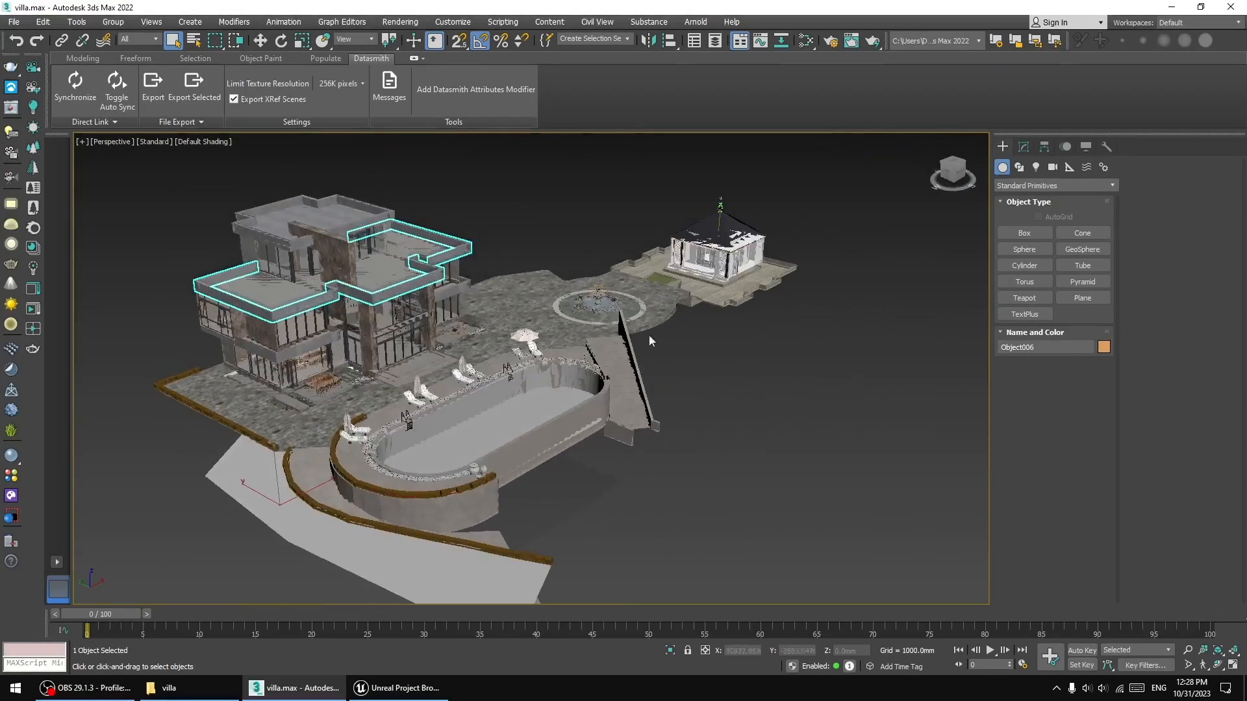
{"action": "left_click", "coordinate": [773, 434]}
{"action": "middle_click_drag", "start_coordinate": [758, 446], "coordinate": [768, 414]}
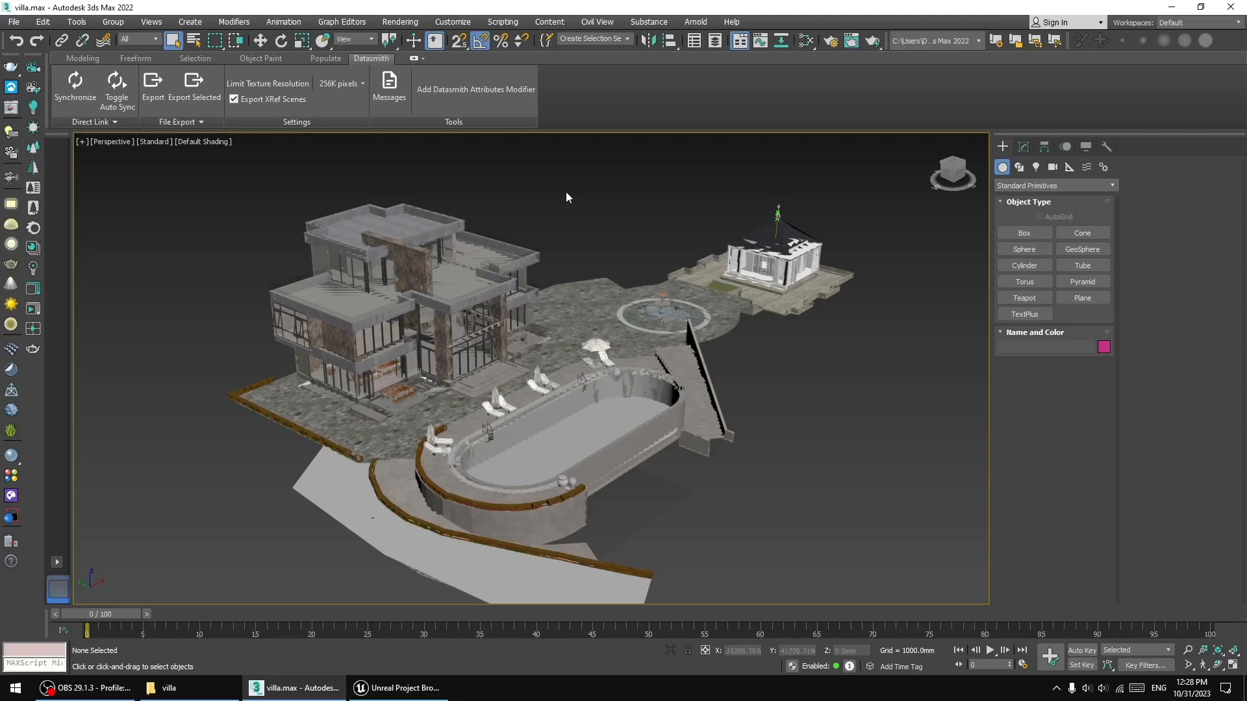
- Examine the villa's pool area, fish pond and outdoor dining terrace up close, and the whole site around them
{"action": "scroll", "coordinate": [542, 392], "scroll_direction": "up", "scroll_amount": 5}
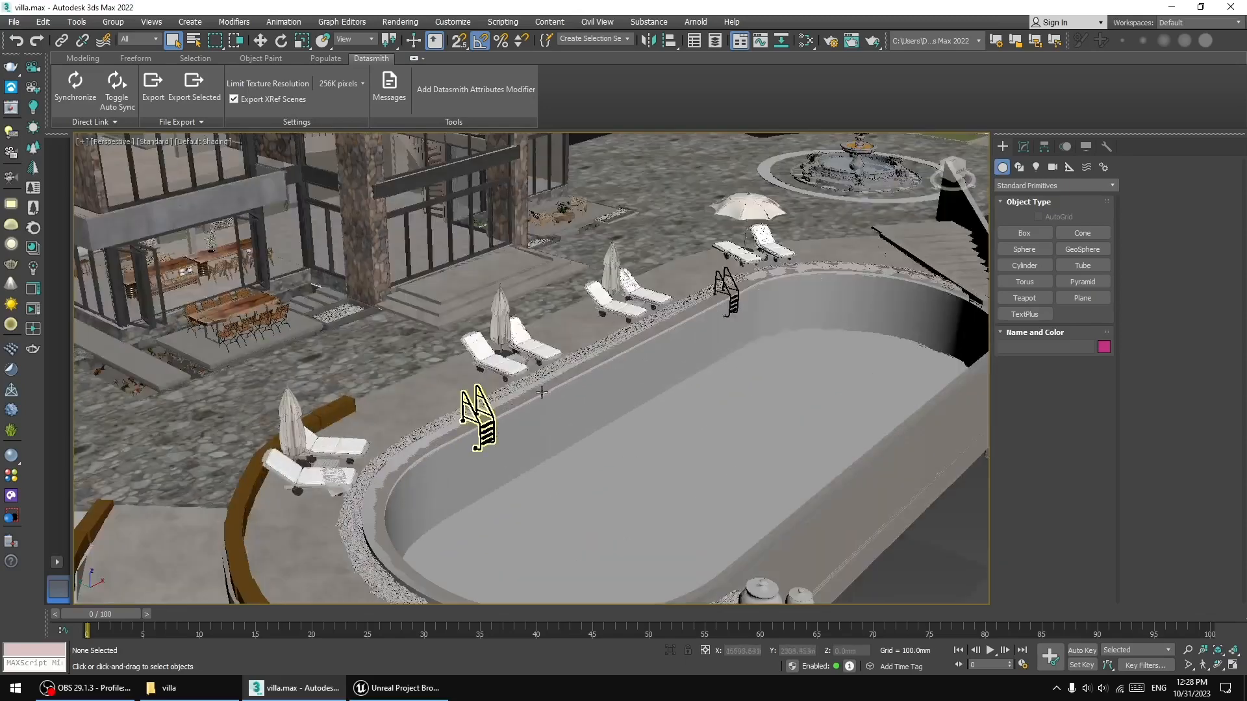
{"action": "scroll", "coordinate": [542, 393], "scroll_direction": "down", "scroll_amount": 8}
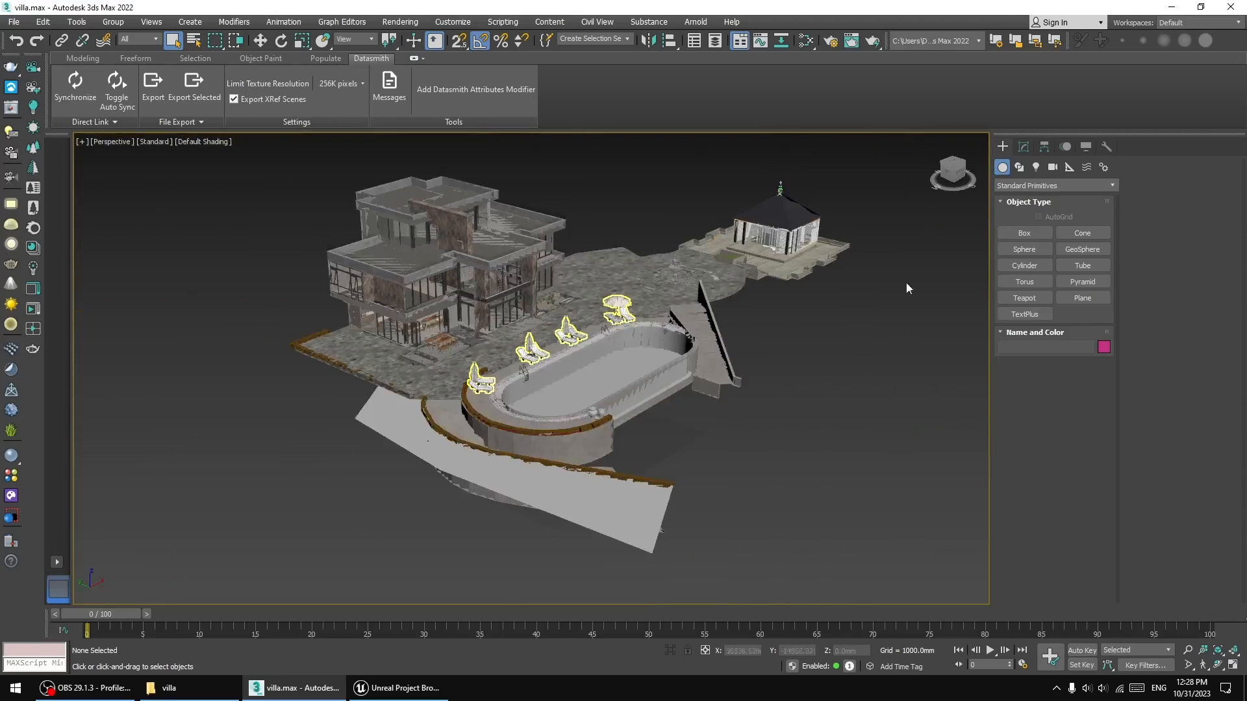
{"action": "middle_click_drag", "start_coordinate": [825, 369], "coordinate": [794, 405]}
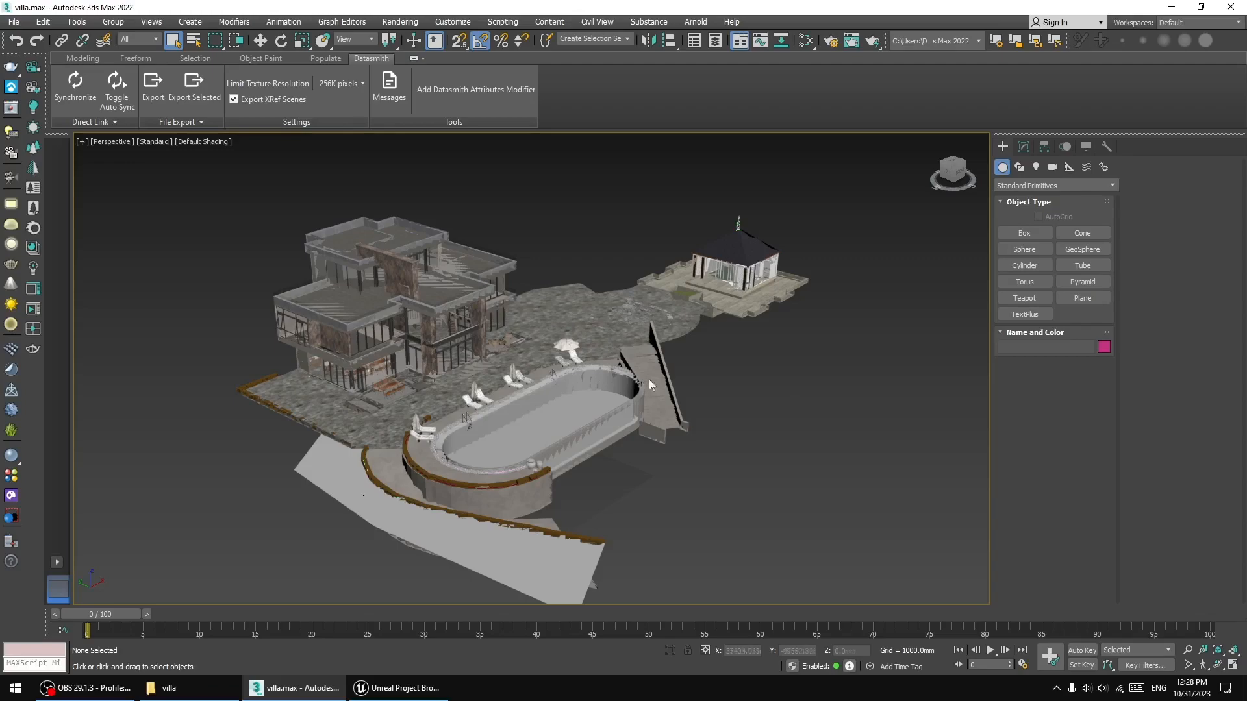
{"action": "scroll", "coordinate": [408, 393], "scroll_direction": "up", "scroll_amount": 2}
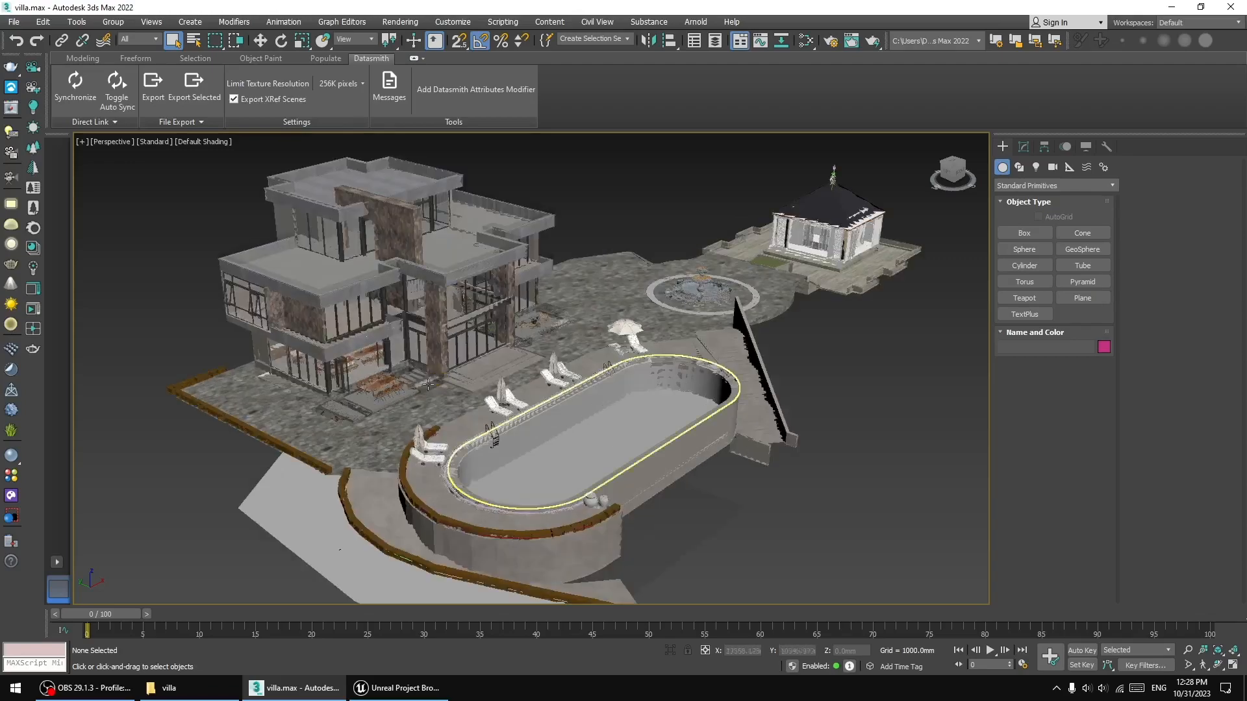
{"action": "scroll", "coordinate": [357, 422], "scroll_direction": "up", "scroll_amount": 3}
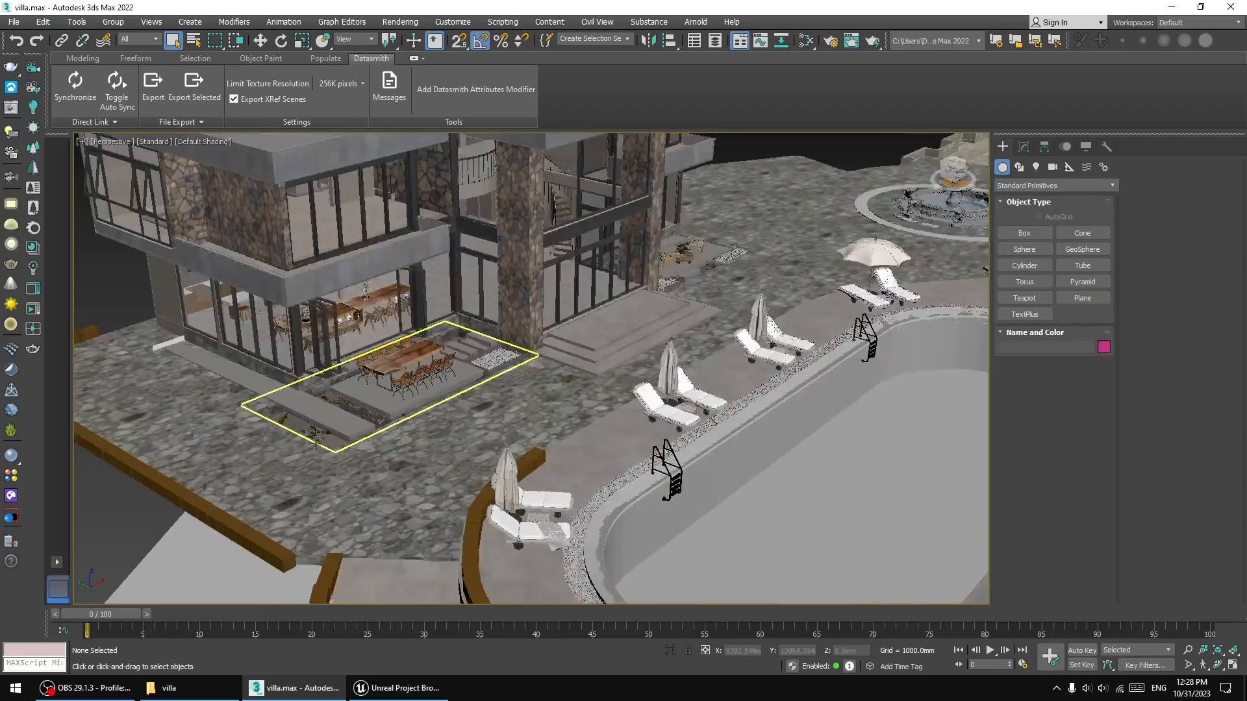
{"action": "scroll", "coordinate": [316, 444], "scroll_direction": "up", "scroll_amount": 5}
{"action": "scroll", "coordinate": [333, 487], "scroll_direction": "down", "scroll_amount": 1}
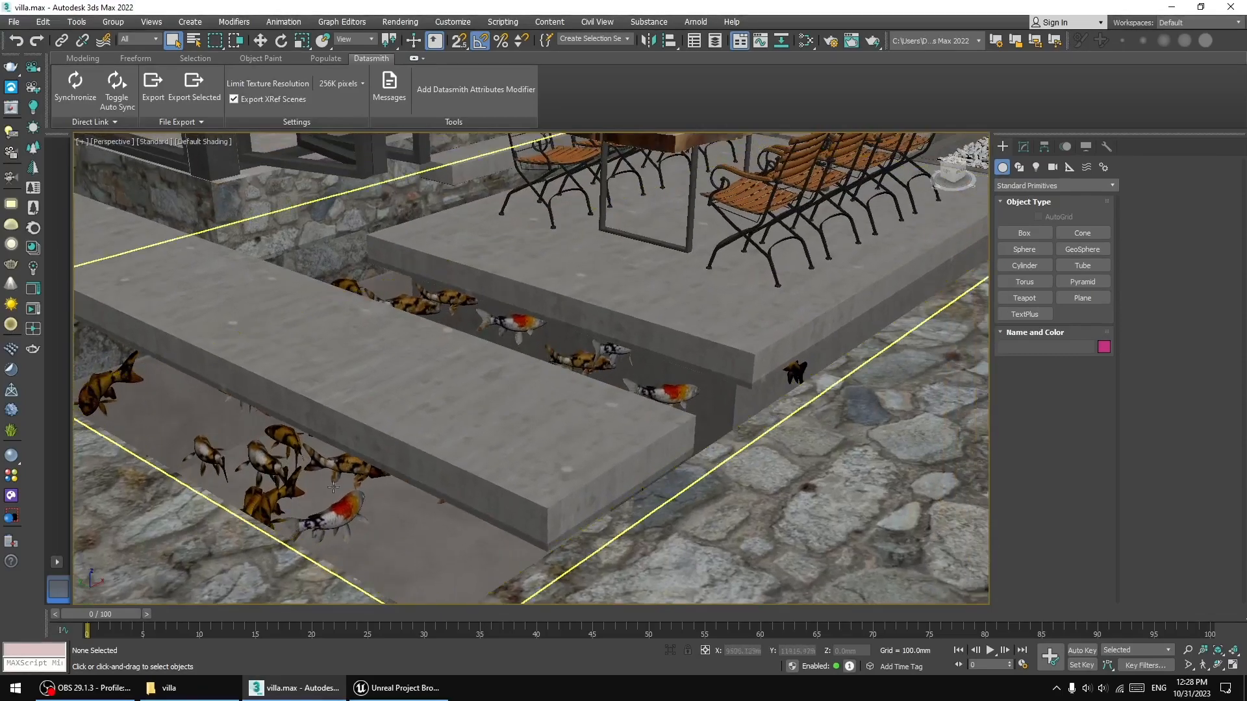
{"action": "middle_click_drag", "start_coordinate": [694, 302], "coordinate": [472, 427]}
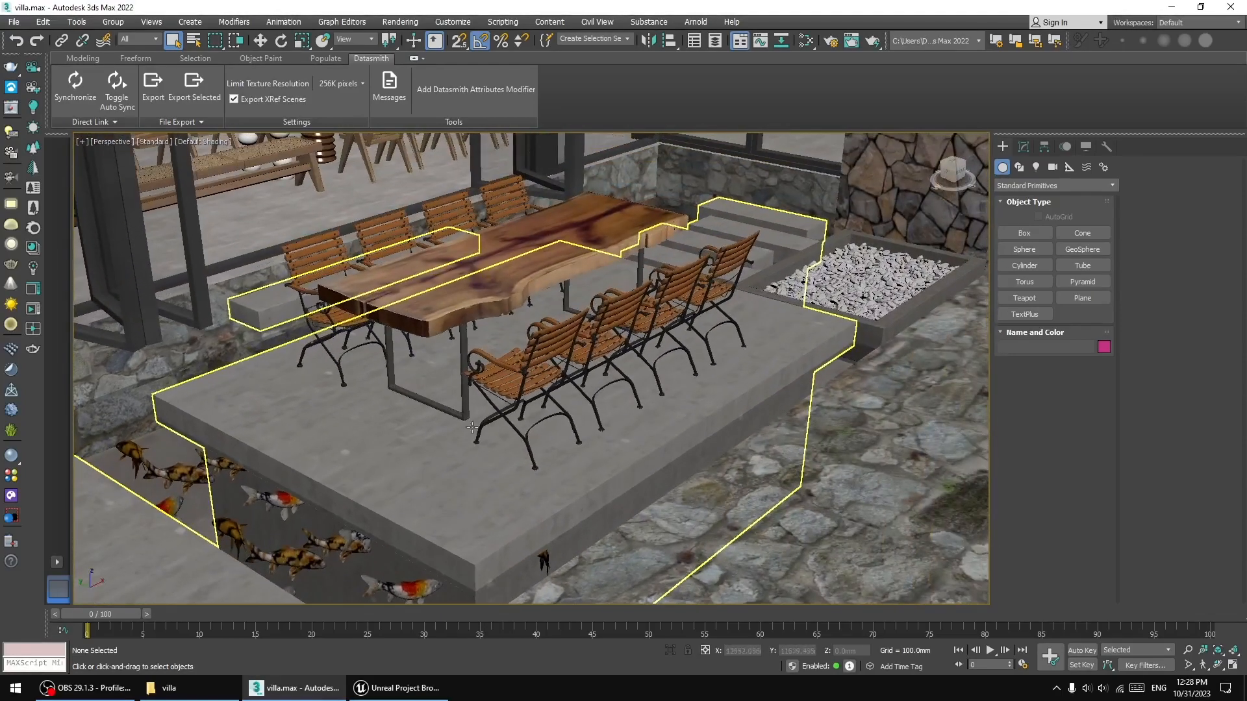
{"action": "scroll", "coordinate": [472, 427], "scroll_direction": "down", "scroll_amount": 10}
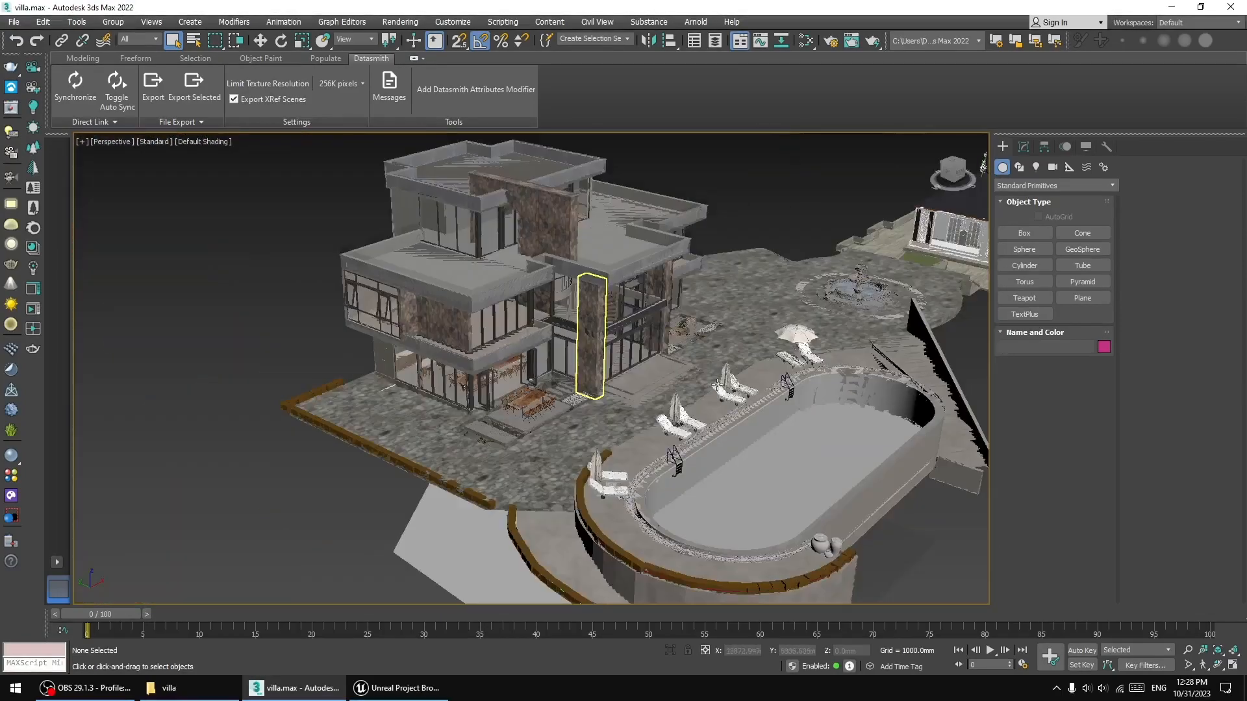
{"action": "middle_click_drag", "start_coordinate": [717, 385], "coordinate": [547, 473], "text": "alt"}
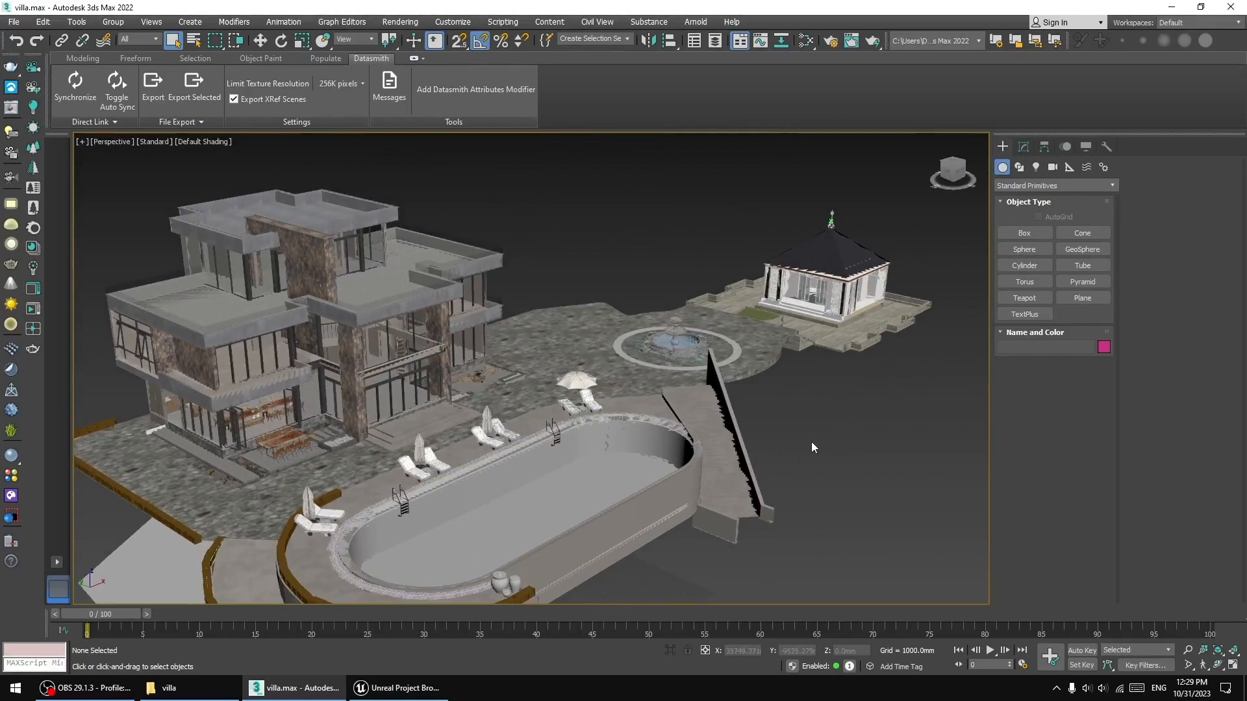
{"action": "middle_click_drag", "start_coordinate": [812, 441], "coordinate": [863, 411]}
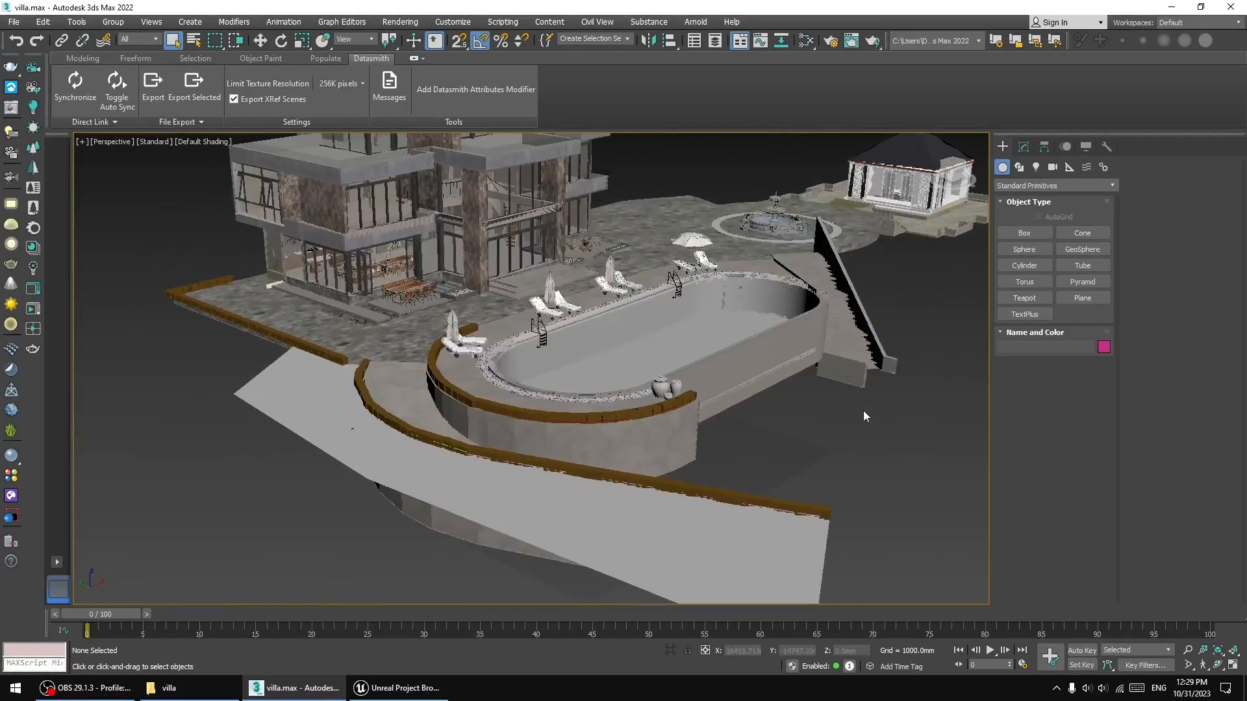
- Inspect the gravel pool edge, ladders and loungers, and the villa's upper-floor balconies and windows
{"action": "scroll", "coordinate": [796, 457], "scroll_direction": "down", "scroll_amount": 3}
{"action": "scroll", "coordinate": [396, 501], "scroll_direction": "up", "scroll_amount": 8}
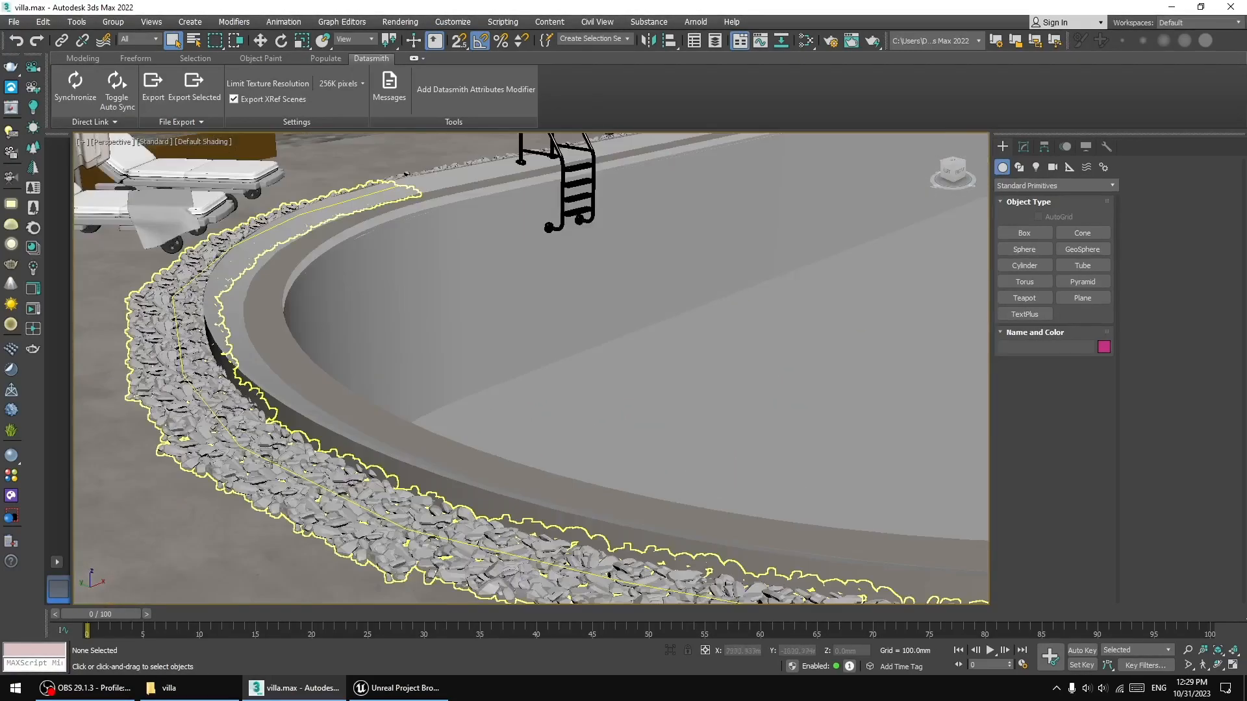
{"action": "middle_click_drag", "start_coordinate": [520, 161], "coordinate": [213, 464]}
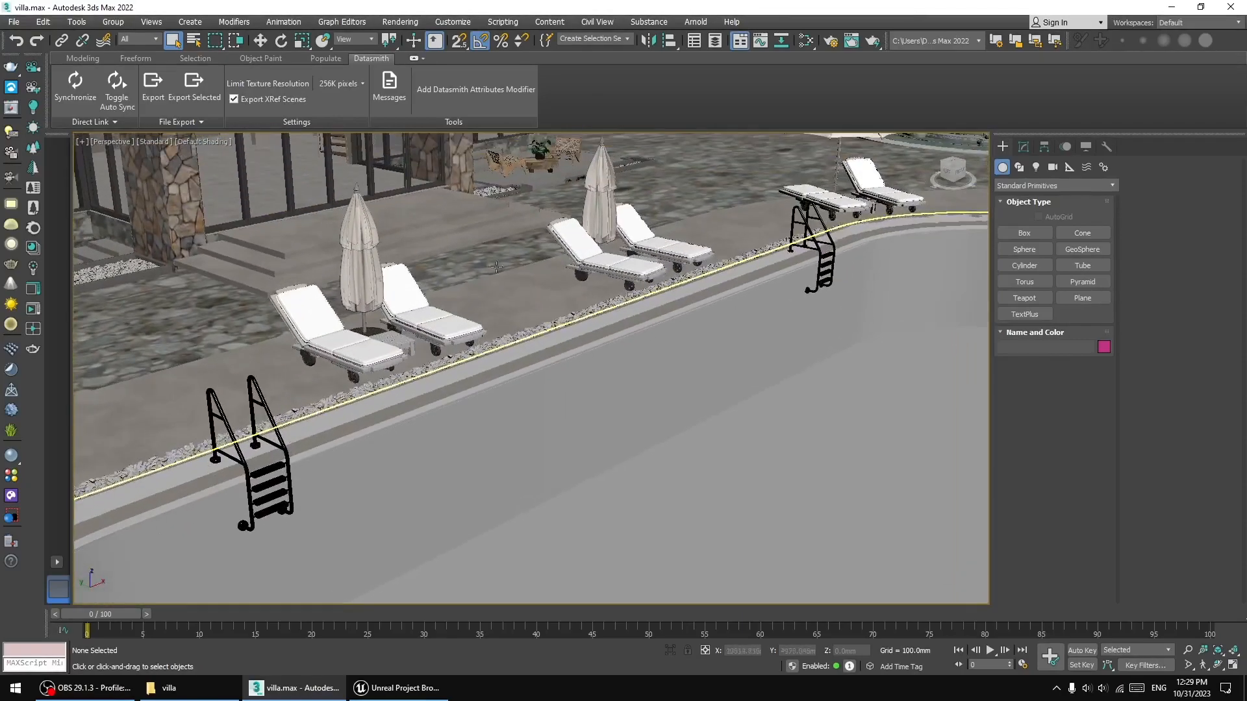
{"action": "scroll", "coordinate": [496, 266], "scroll_direction": "down", "scroll_amount": 5}
{"action": "scroll", "coordinate": [669, 293], "scroll_direction": "up", "scroll_amount": 3}
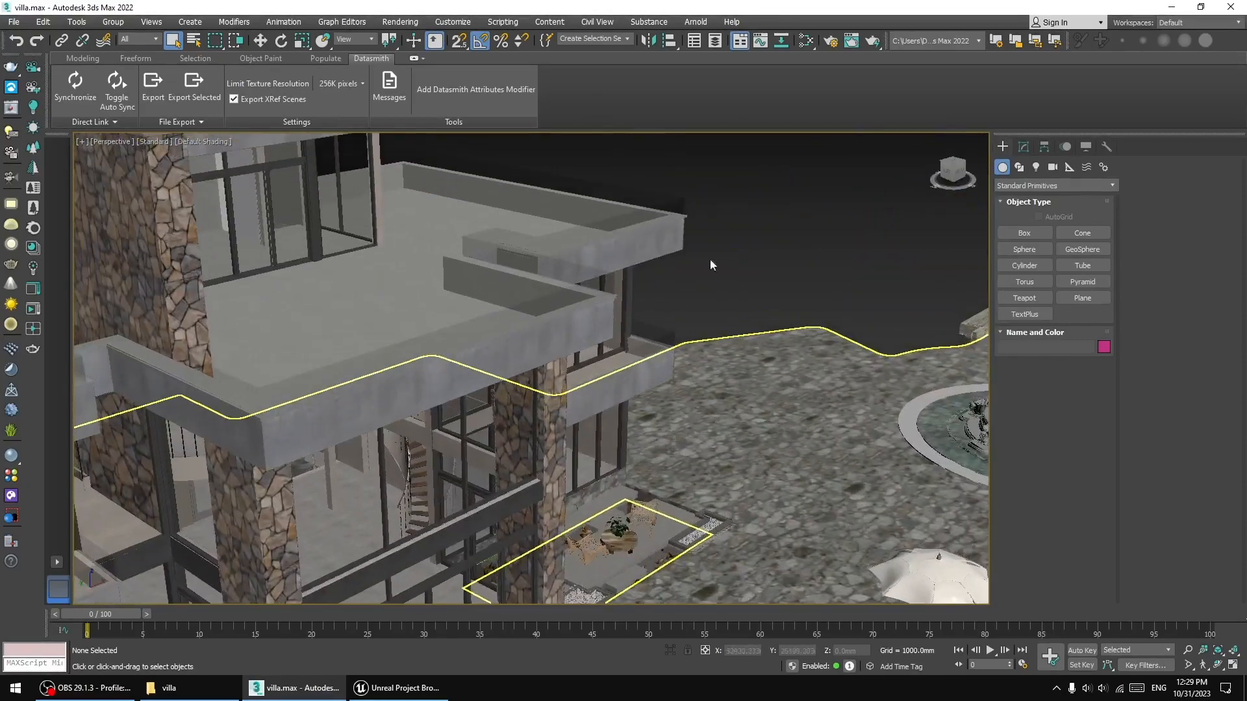
{"action": "scroll", "coordinate": [712, 260], "scroll_direction": "down", "scroll_amount": 4}
{"action": "middle_click_drag", "start_coordinate": [740, 248], "coordinate": [723, 270], "text": "alt"}
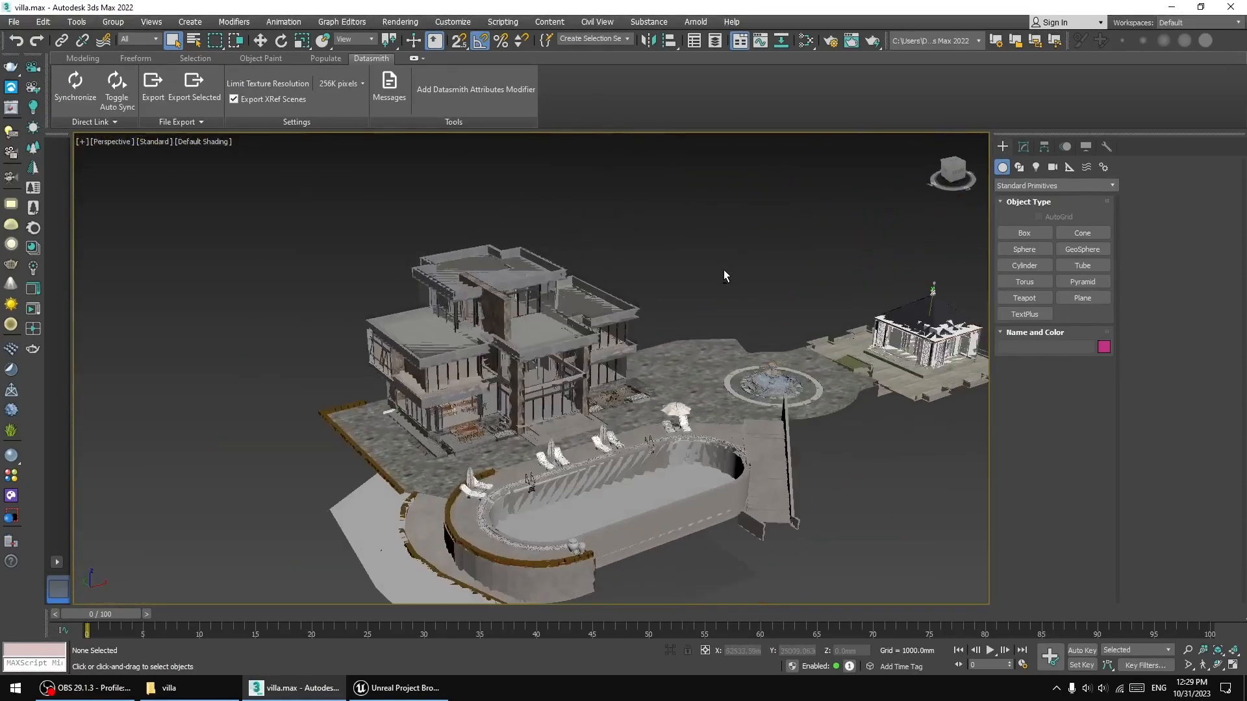
{"action": "scroll", "coordinate": [558, 249], "scroll_direction": "up", "scroll_amount": 6}
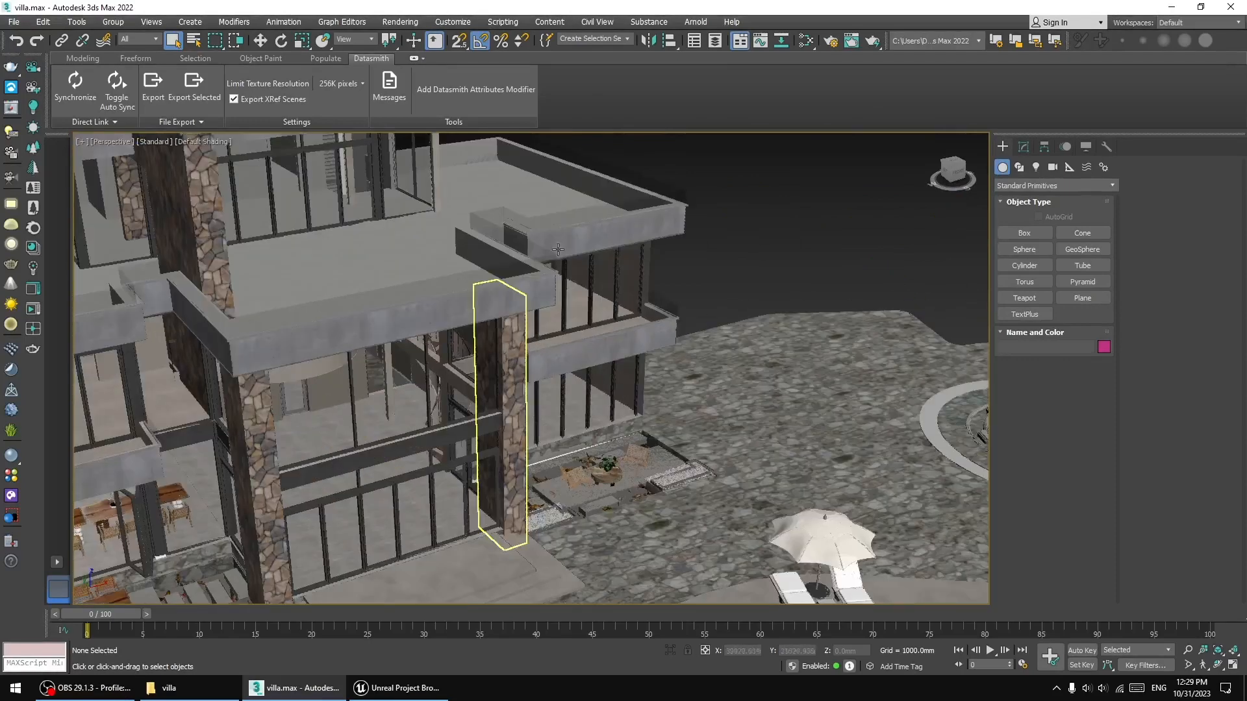
{"action": "middle_click_drag", "start_coordinate": [630, 273], "coordinate": [671, 340]}
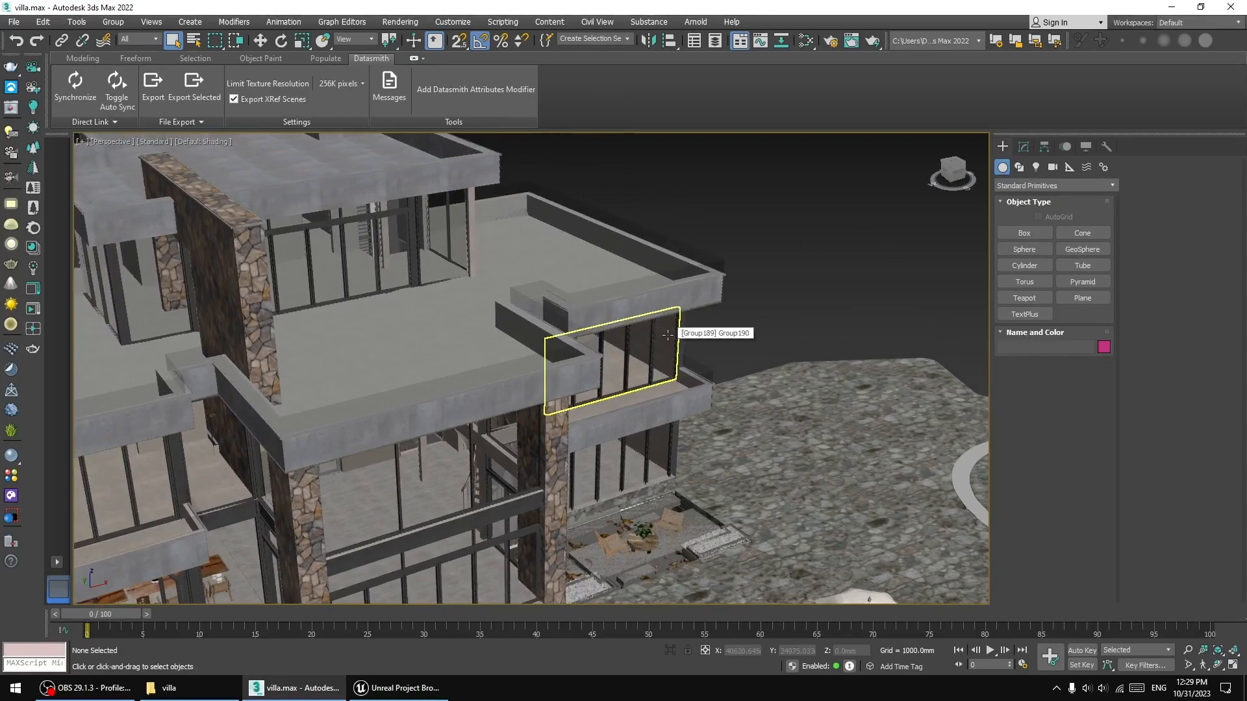
{"action": "middle_click_drag", "start_coordinate": [627, 426], "coordinate": [747, 231]}
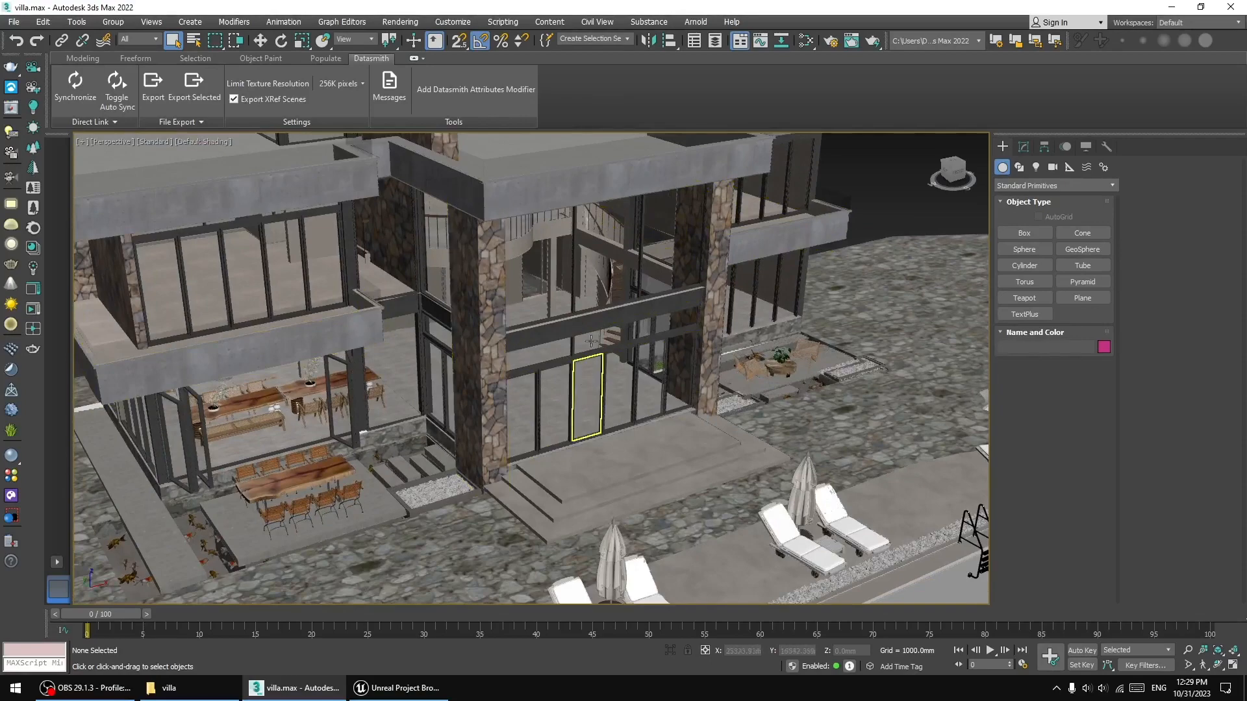
- Move the upper-floor window group above the outdoor dining table about 1780 mm along the X axis, away from the entrance
{"action": "left_click", "coordinate": [316, 278]}
{"action": "middle_click_drag", "start_coordinate": [316, 277], "coordinate": [448, 304]}
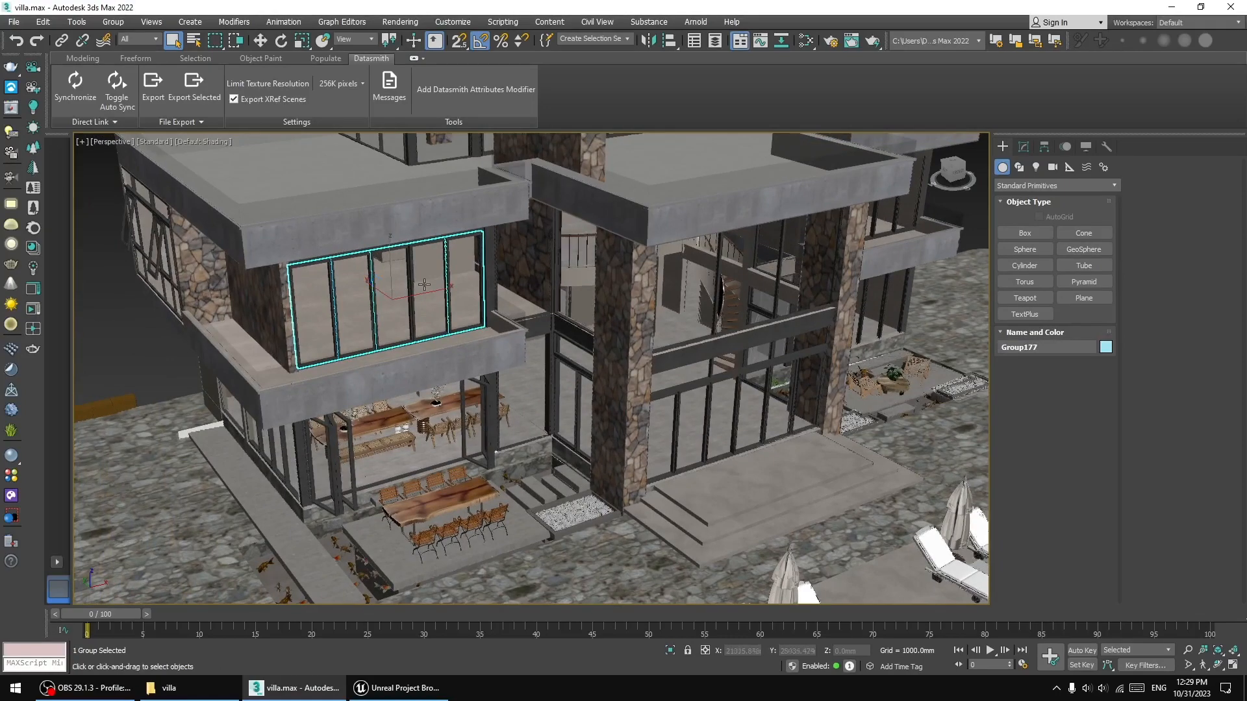
{"action": "middle_click_drag", "start_coordinate": [422, 284], "coordinate": [454, 297]}
{"action": "key", "text": "w"}
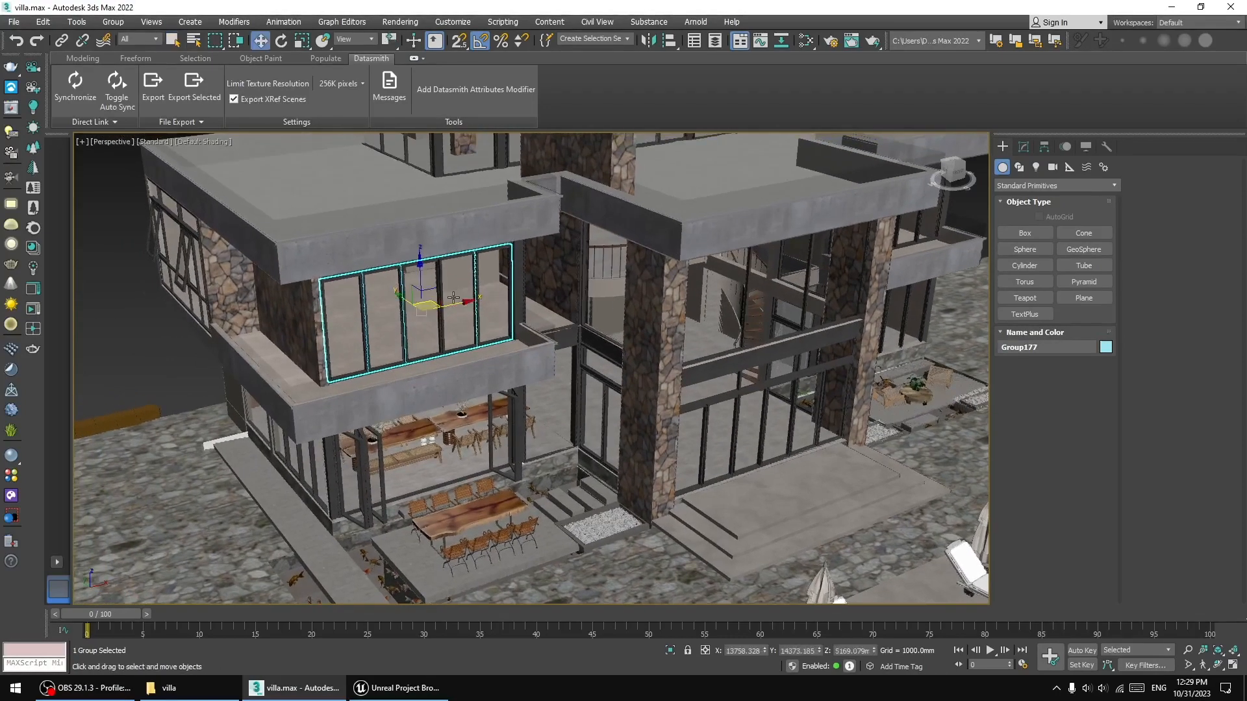
{"action": "scroll", "coordinate": [453, 297], "scroll_direction": "up", "scroll_amount": 5}
{"action": "left_click_drag", "start_coordinate": [486, 321], "coordinate": [440, 332]}
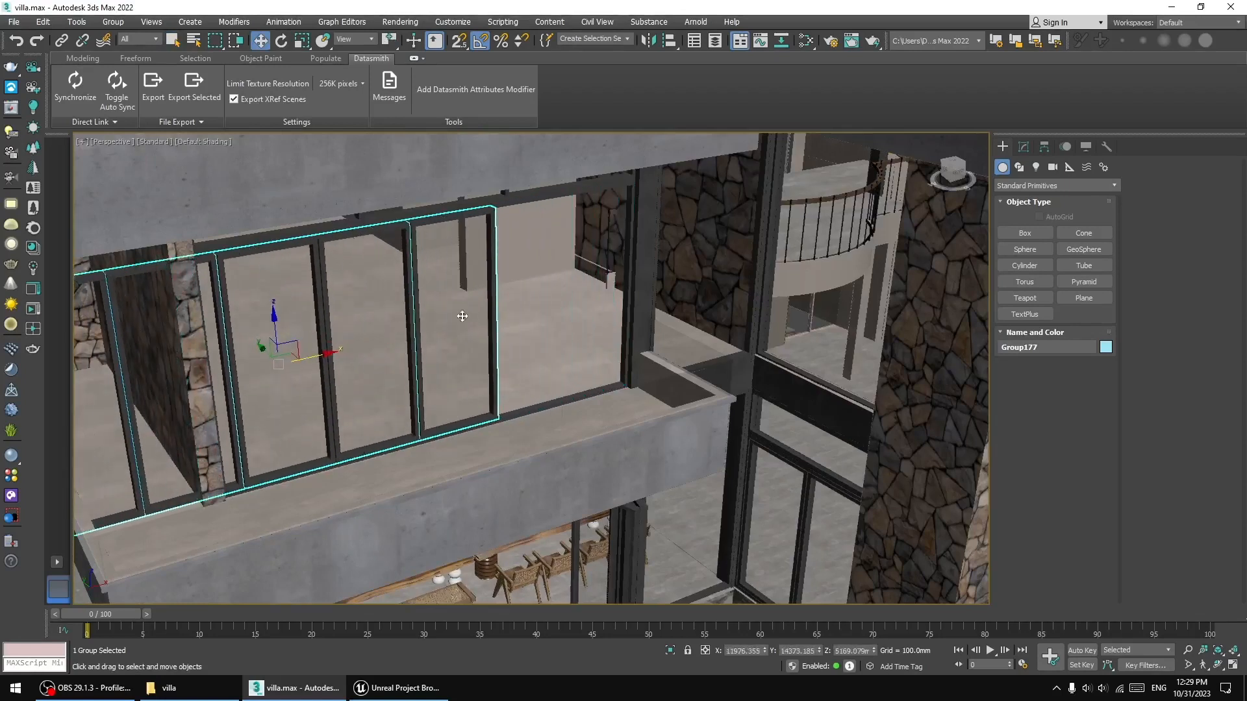
- Move the upper-floor window group above the outdoor dining table back about 1780 mm along the X axis, toward the entrance
{"action": "left_click_drag", "start_coordinate": [454, 303], "coordinate": [588, 275]}
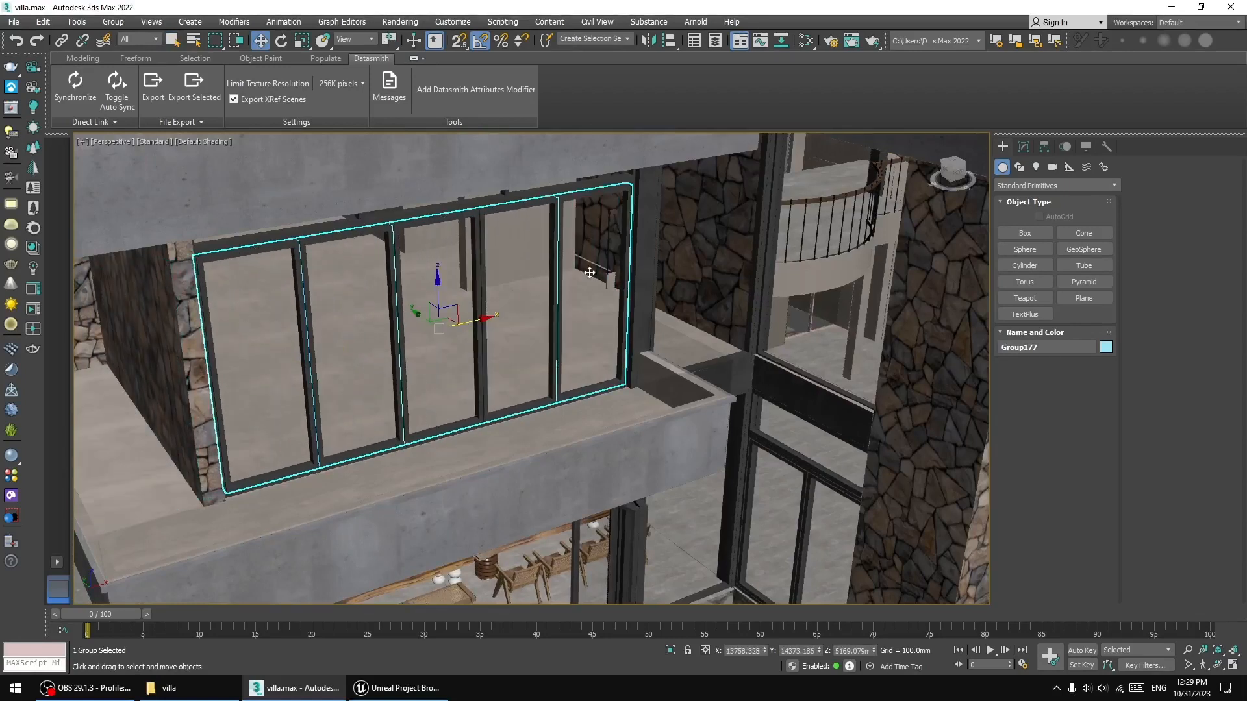
{"action": "scroll", "coordinate": [479, 305], "scroll_direction": "down", "scroll_amount": 6}
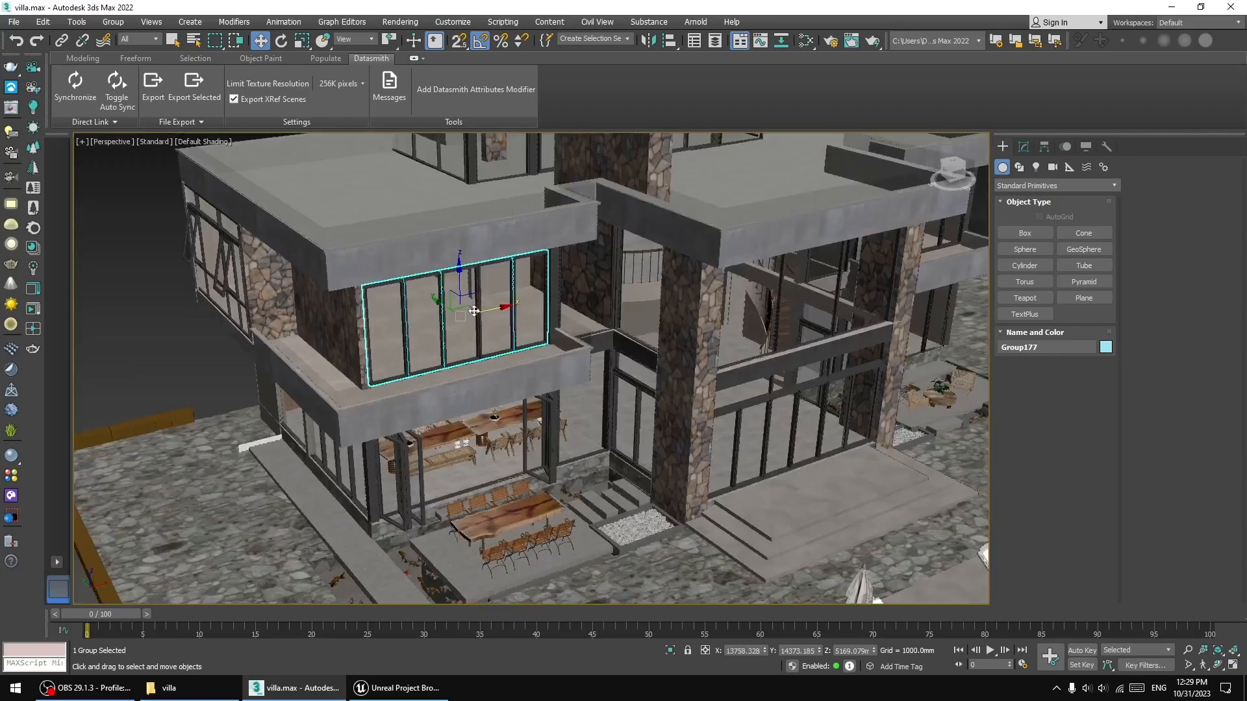
- Try moving the ground-floor entrance glass panel about 4940 mm along the Y axis, undo the move and deselect the panel
{"action": "scroll", "coordinate": [711, 398], "scroll_direction": "up", "scroll_amount": 8}
{"action": "left_click", "coordinate": [599, 358]}
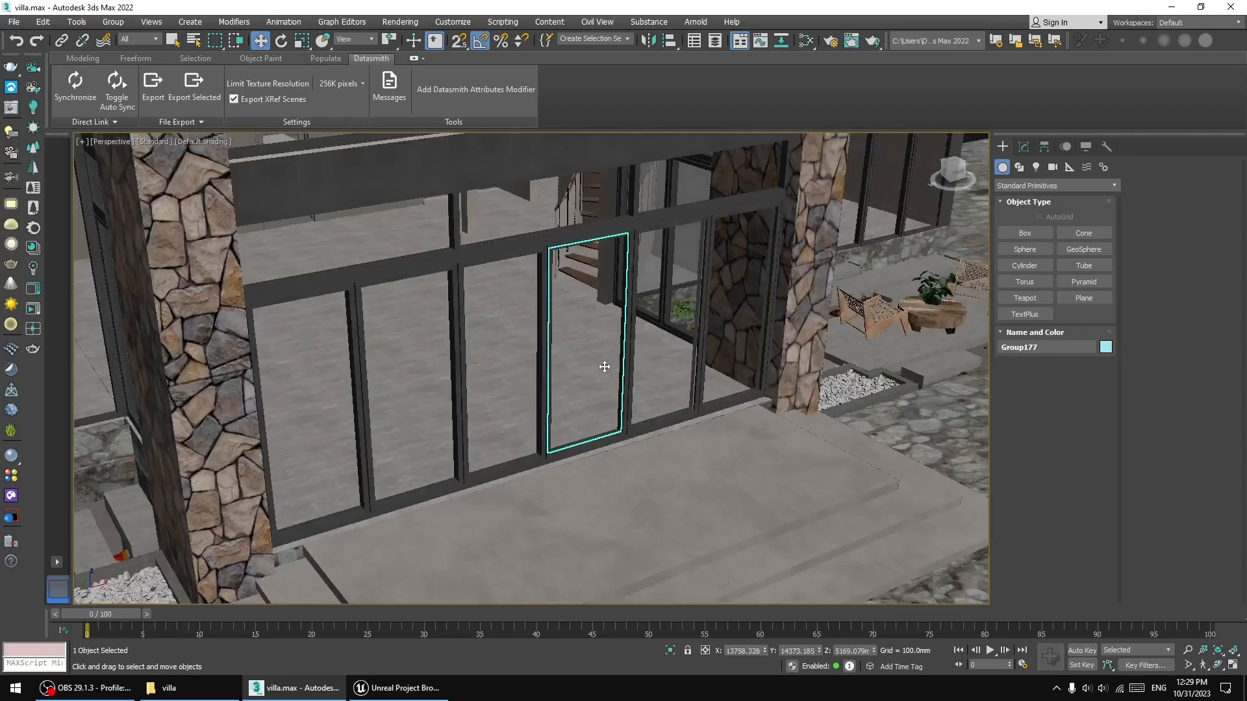
{"action": "scroll", "coordinate": [597, 357], "scroll_direction": "down", "scroll_amount": 10}
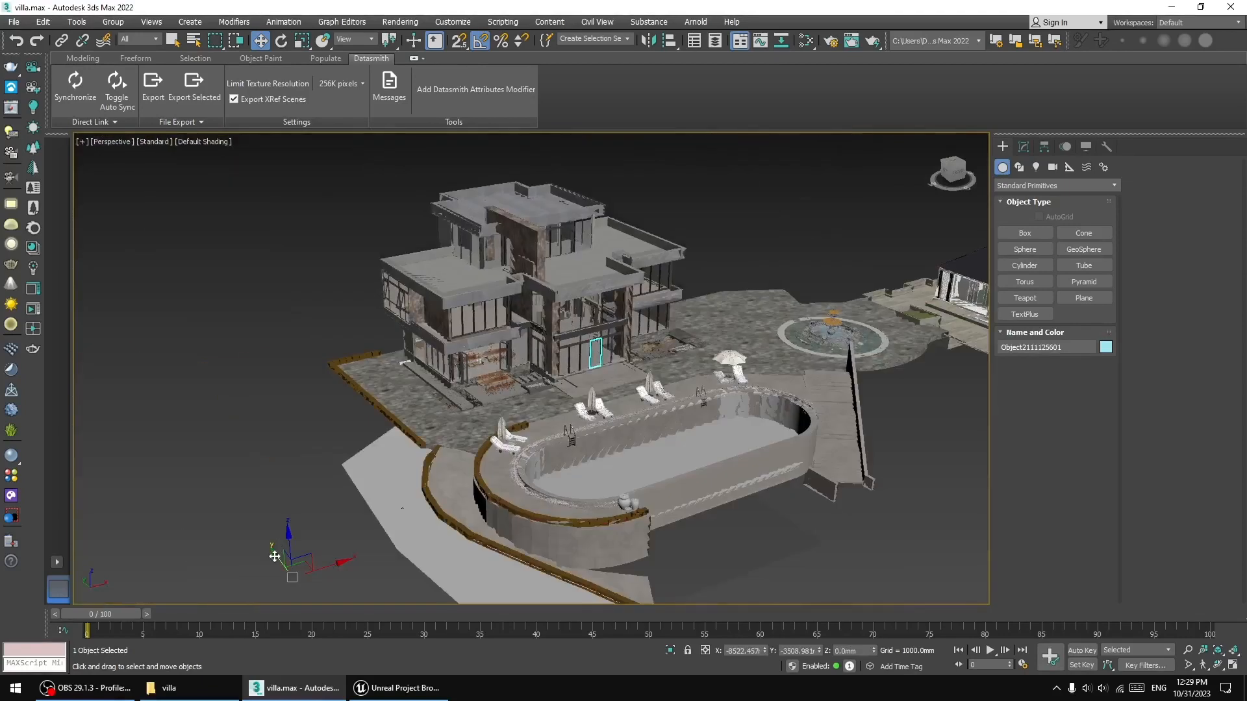
{"action": "left_click_drag", "start_coordinate": [277, 545], "coordinate": [246, 505]}
{"action": "scroll", "coordinate": [576, 357], "scroll_direction": "up", "scroll_amount": 10}
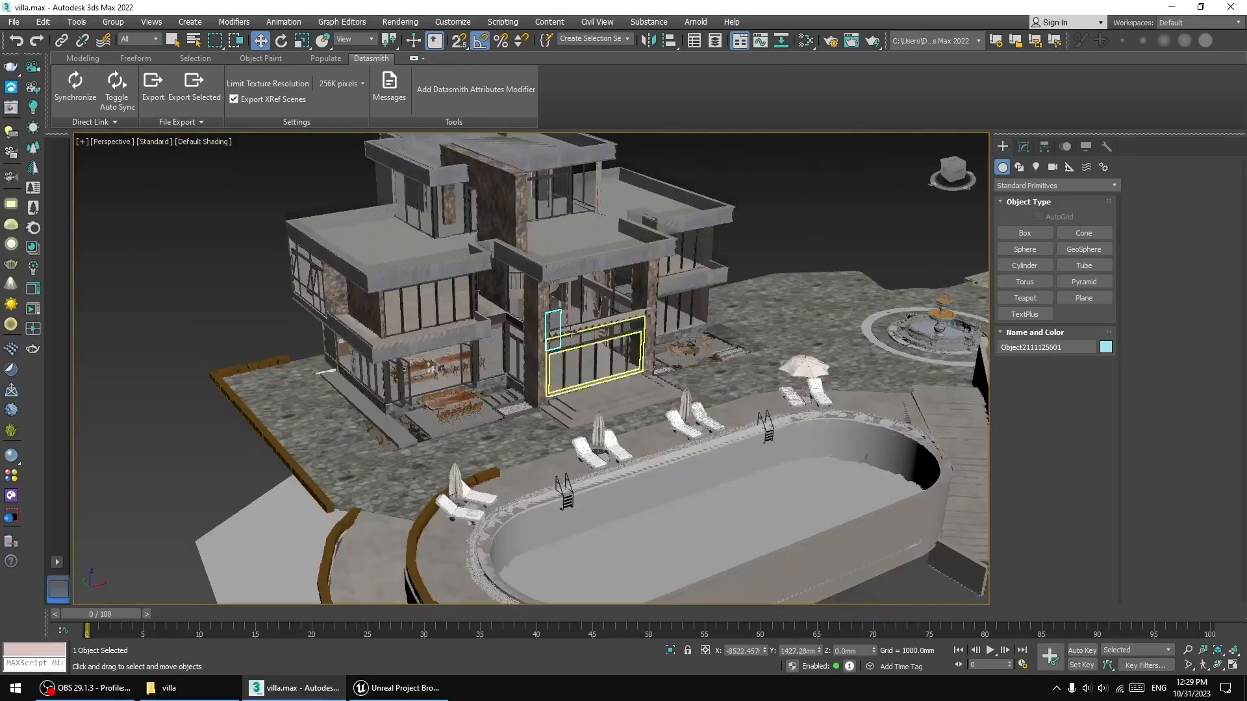
{"action": "scroll", "coordinate": [513, 279], "scroll_direction": "down", "scroll_amount": 5}
{"action": "key", "text": "ctrl+z"}
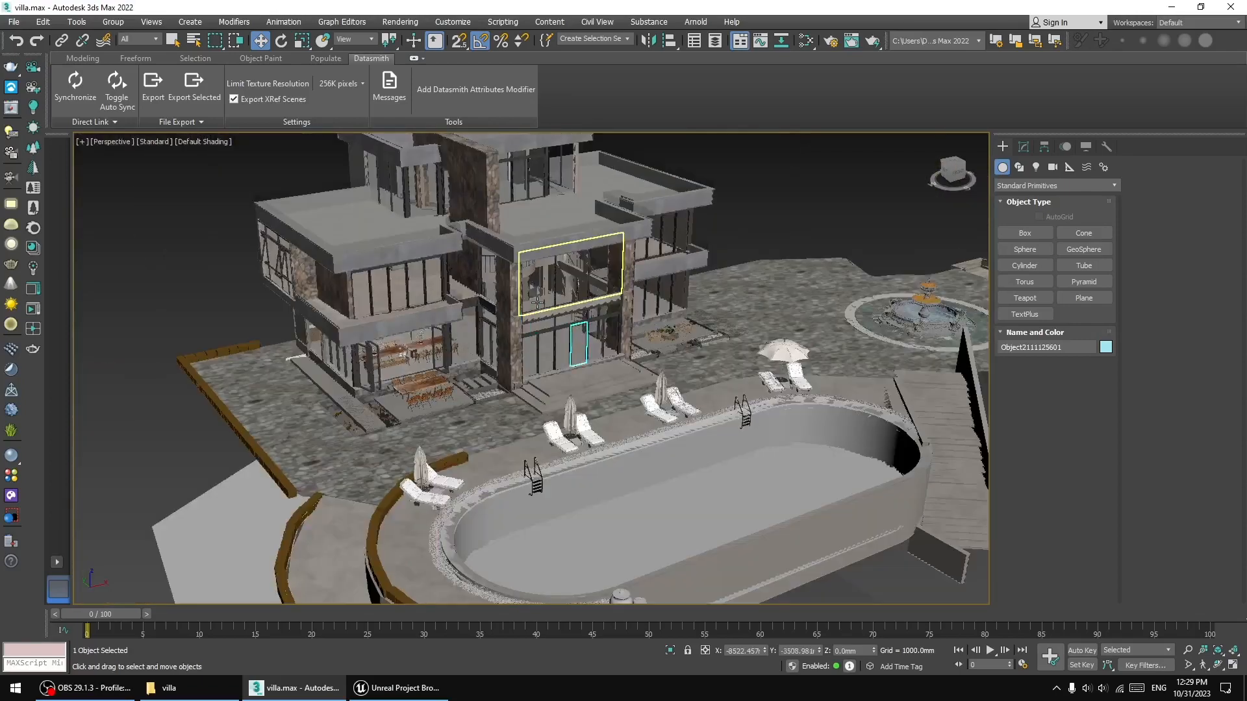
{"action": "scroll", "coordinate": [694, 246], "scroll_direction": "down", "scroll_amount": 4}
{"action": "middle_click_drag", "start_coordinate": [735, 221], "coordinate": [654, 266]}
{"action": "left_click", "coordinate": [654, 262]}
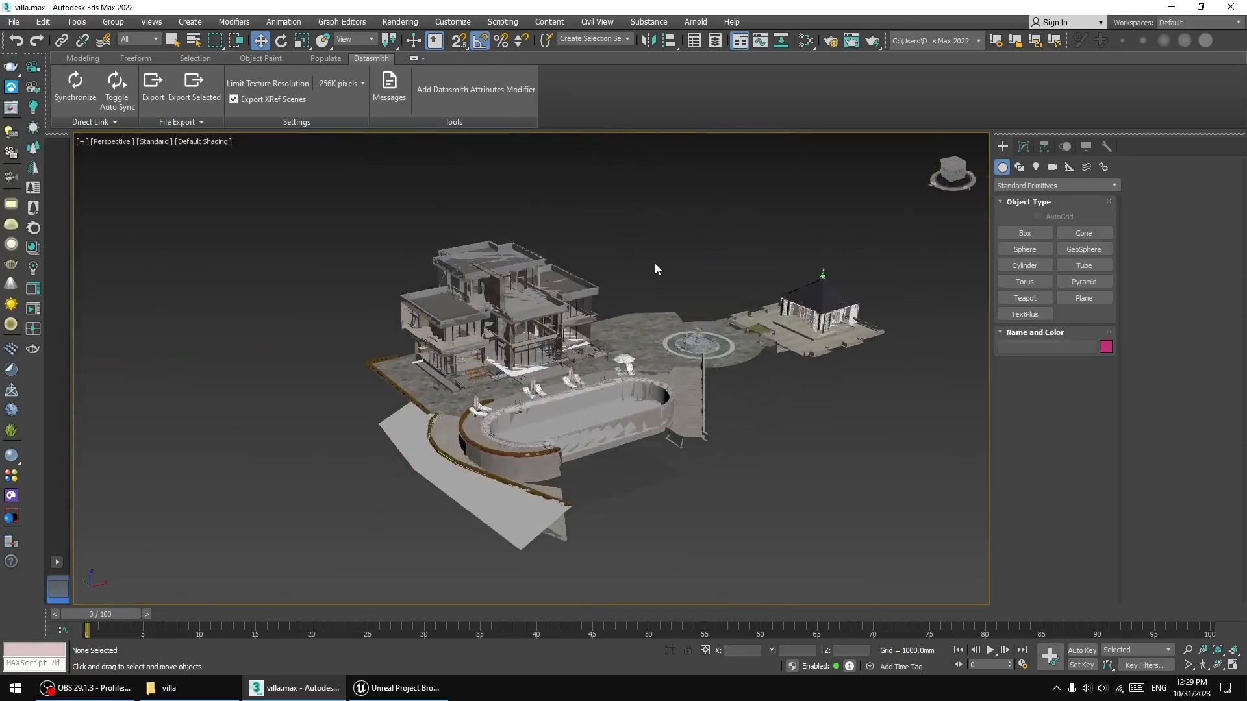
- Switch to the Unreal Project Browser and check the nn folder set as the project location, leaving the folder chooser without changes
{"action": "left_click", "coordinate": [399, 688]}
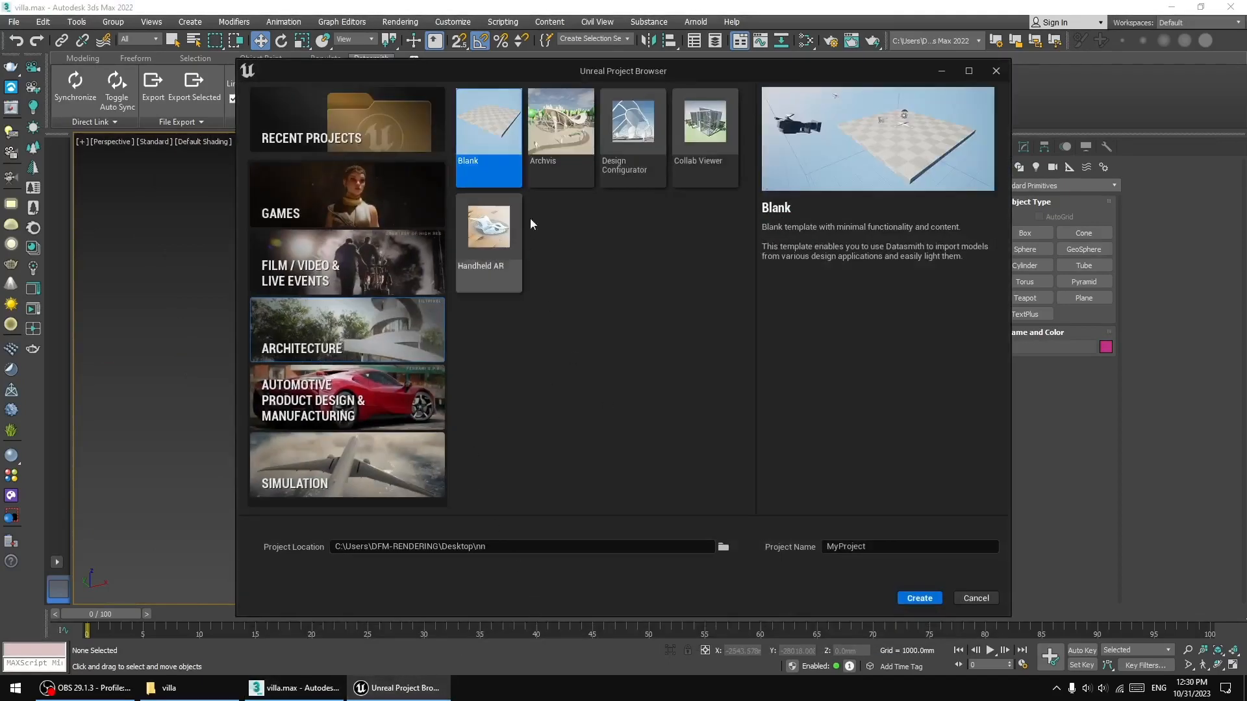
{"action": "left_click", "coordinate": [724, 547]}
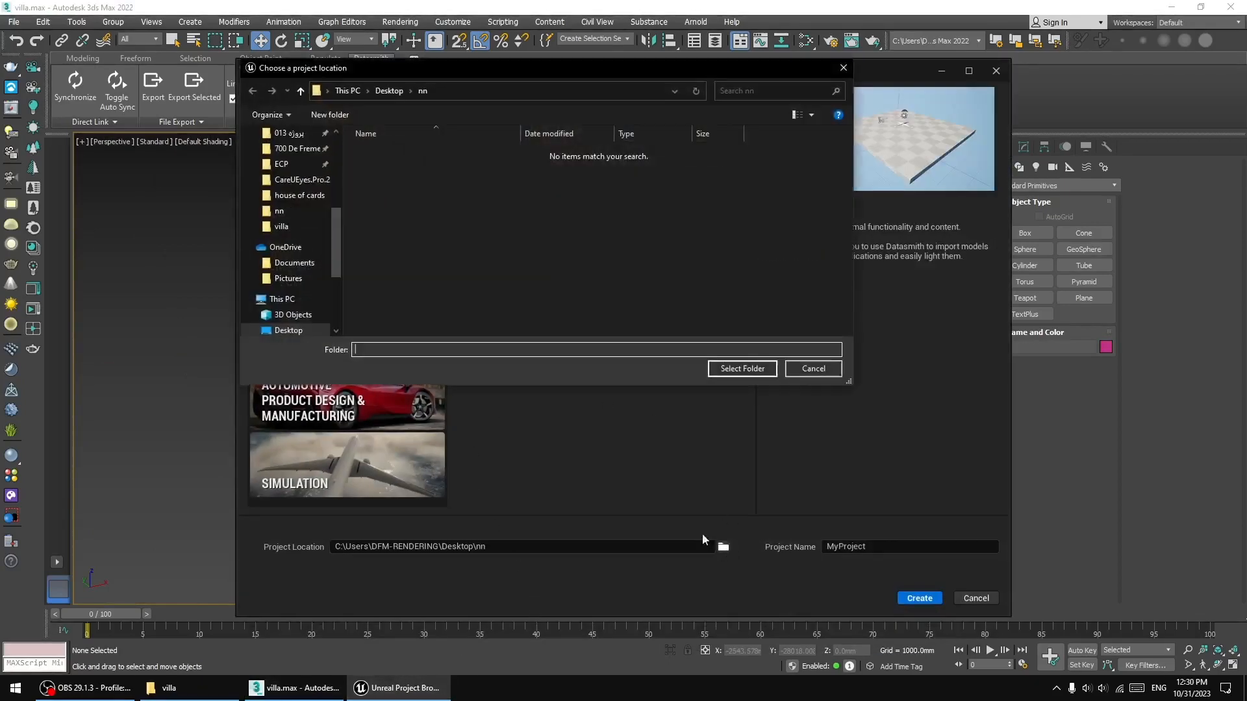
{"action": "left_click", "coordinate": [840, 68]}
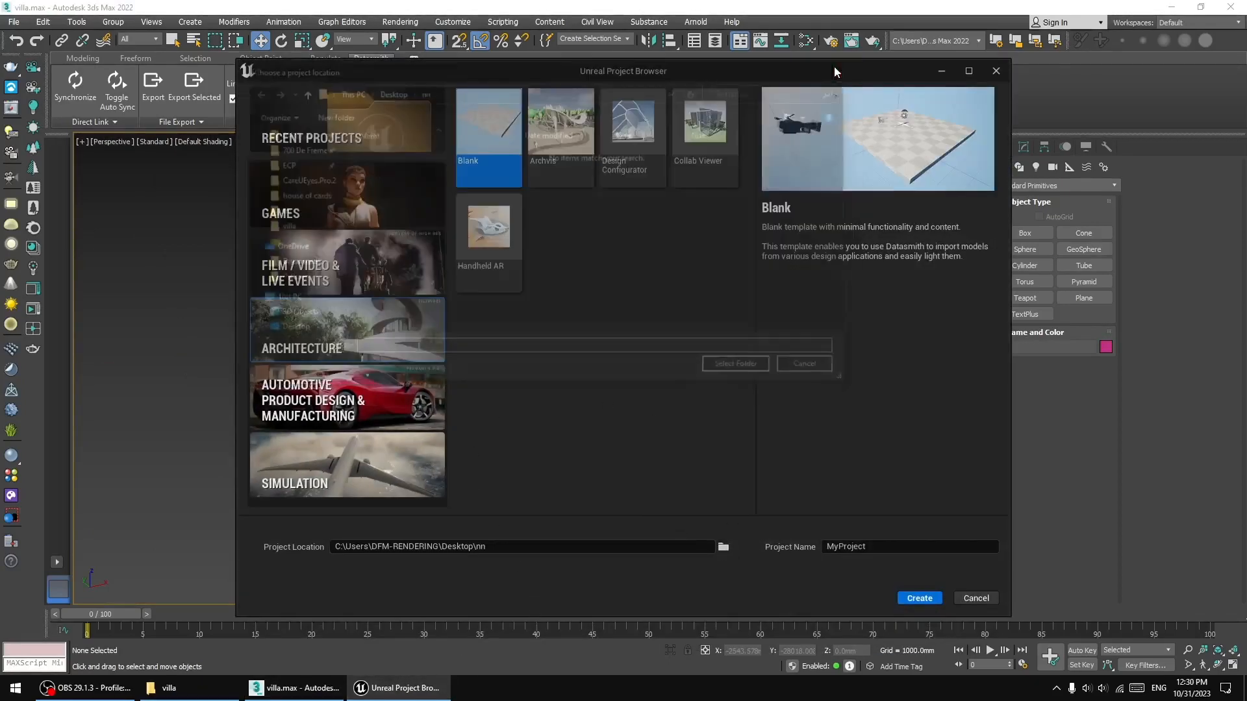
- Name the new project with the author's first name and create it from the Blank architecture template
{"action": "left_click", "coordinate": [888, 548]}
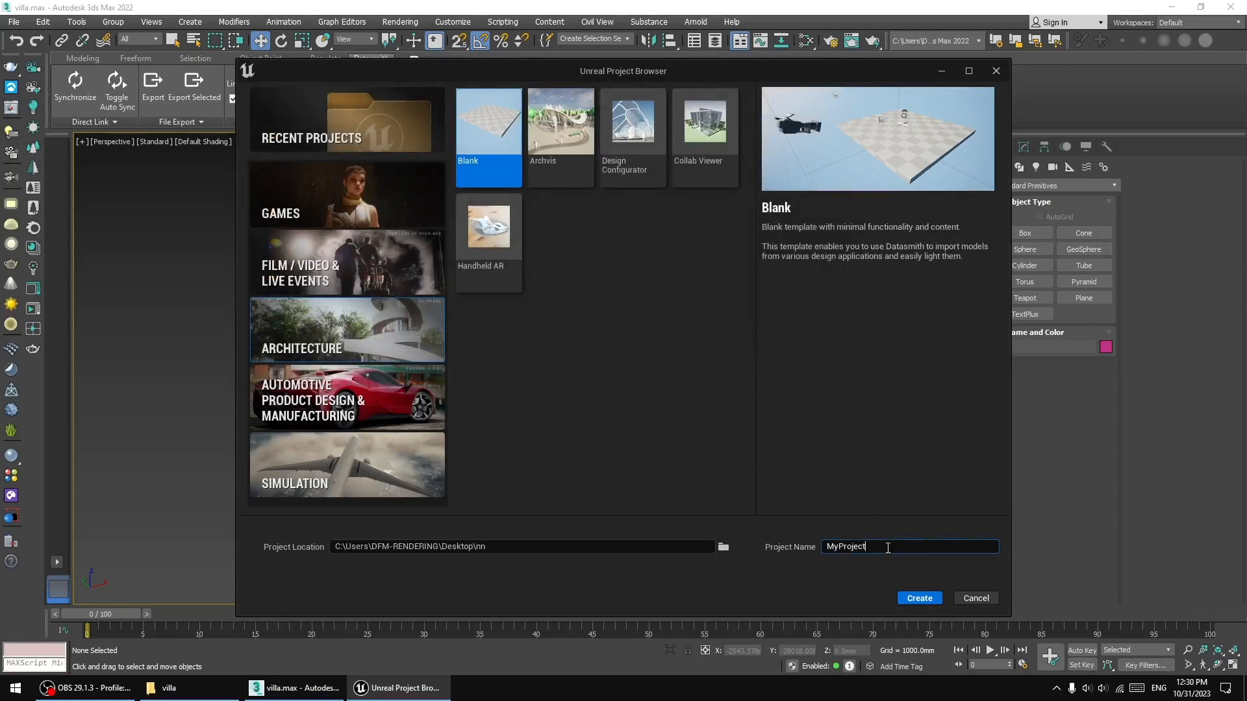
{"action": "left_click_drag", "start_coordinate": [887, 548], "coordinate": [803, 549]}
{"action": "type", "text": "mohaam"}
{"action": "key", "text": "BackSpace"}
{"action": "key", "text": "BackSpace"}
{"action": "type", "text": "mmad"}
{"action": "left_click", "coordinate": [920, 598]}
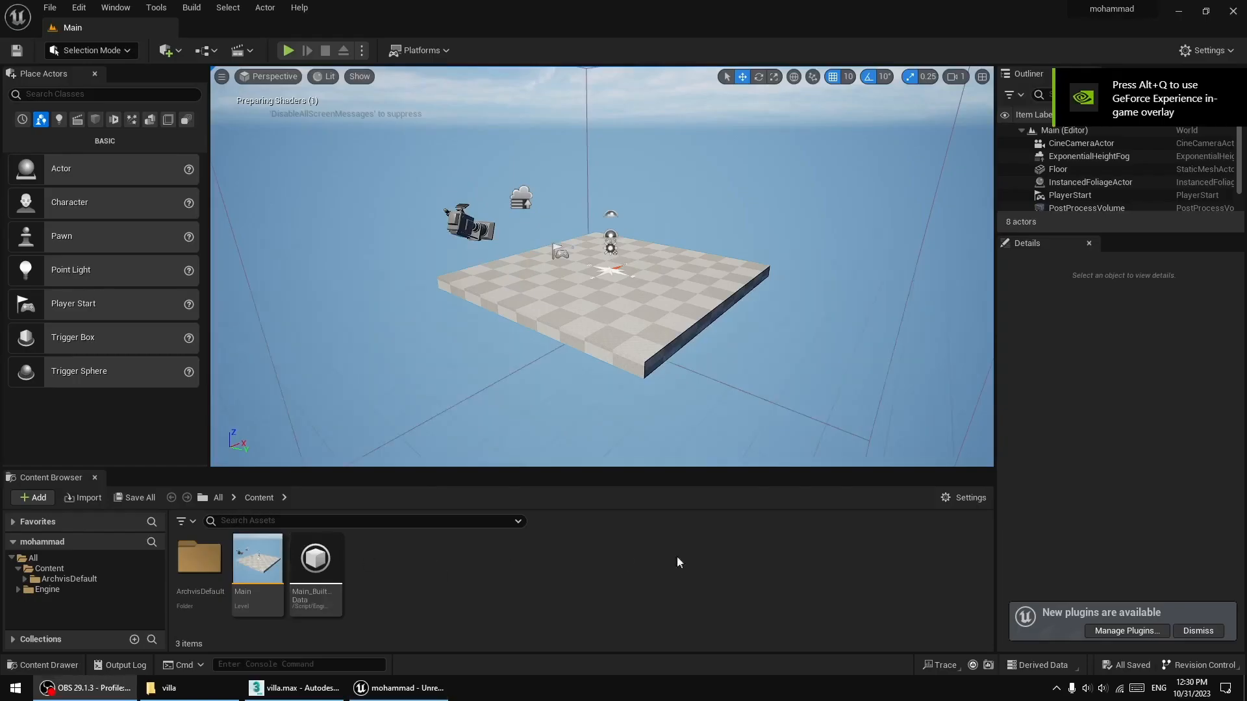
- Dismiss the new-plugins notification and look around the template level with its checkered floor
{"action": "left_click", "coordinate": [1198, 631]}
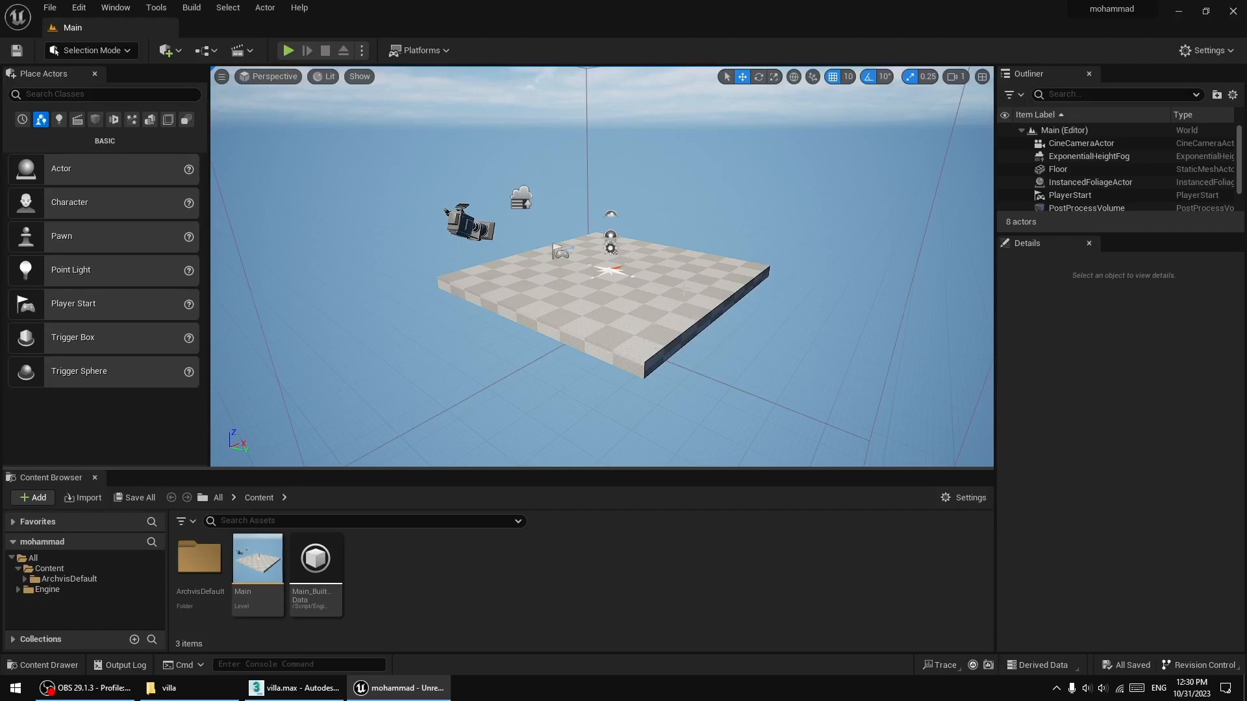
{"action": "middle_click_drag", "start_coordinate": [602, 267], "coordinate": [741, 234]}
{"action": "right_click_drag", "start_coordinate": [685, 281], "coordinate": [674, 267]}
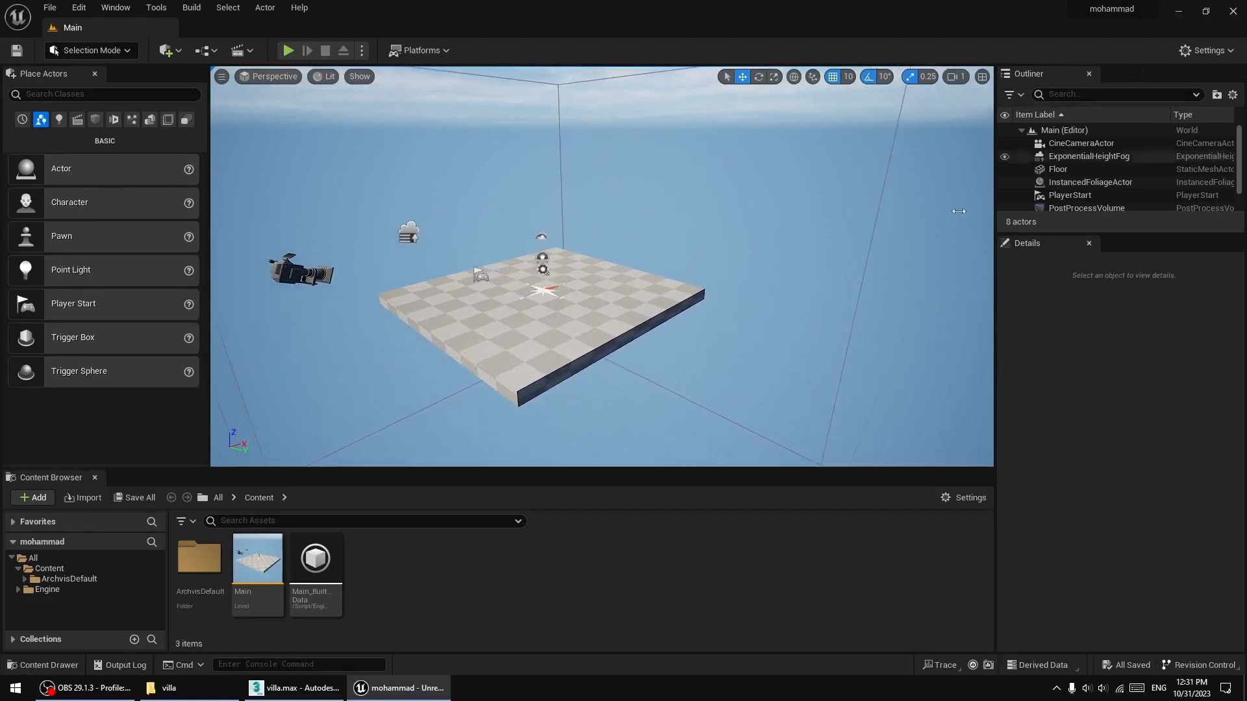
{"action": "right_click_drag", "start_coordinate": [303, 174], "coordinate": [273, 177]}
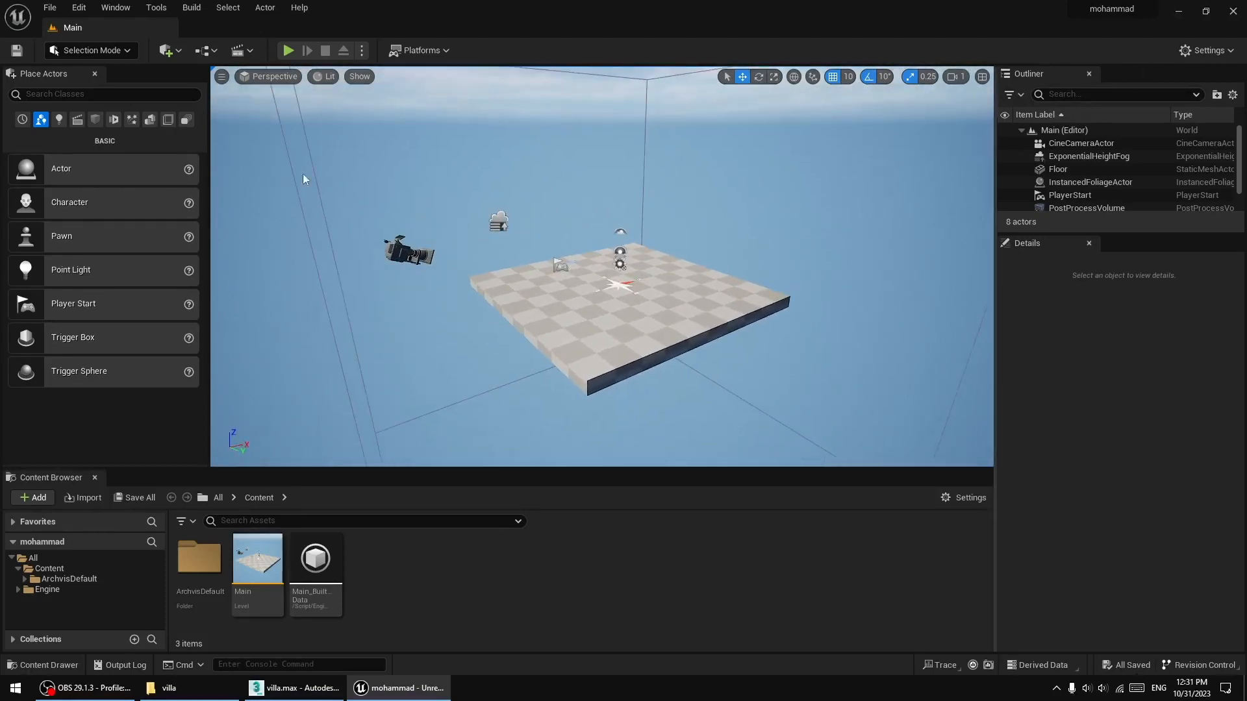
- Load the Default Editor Layout for the level editor
{"action": "left_click", "coordinate": [115, 7]}
{"action": "mouse_move", "coordinate": [164, 431]}
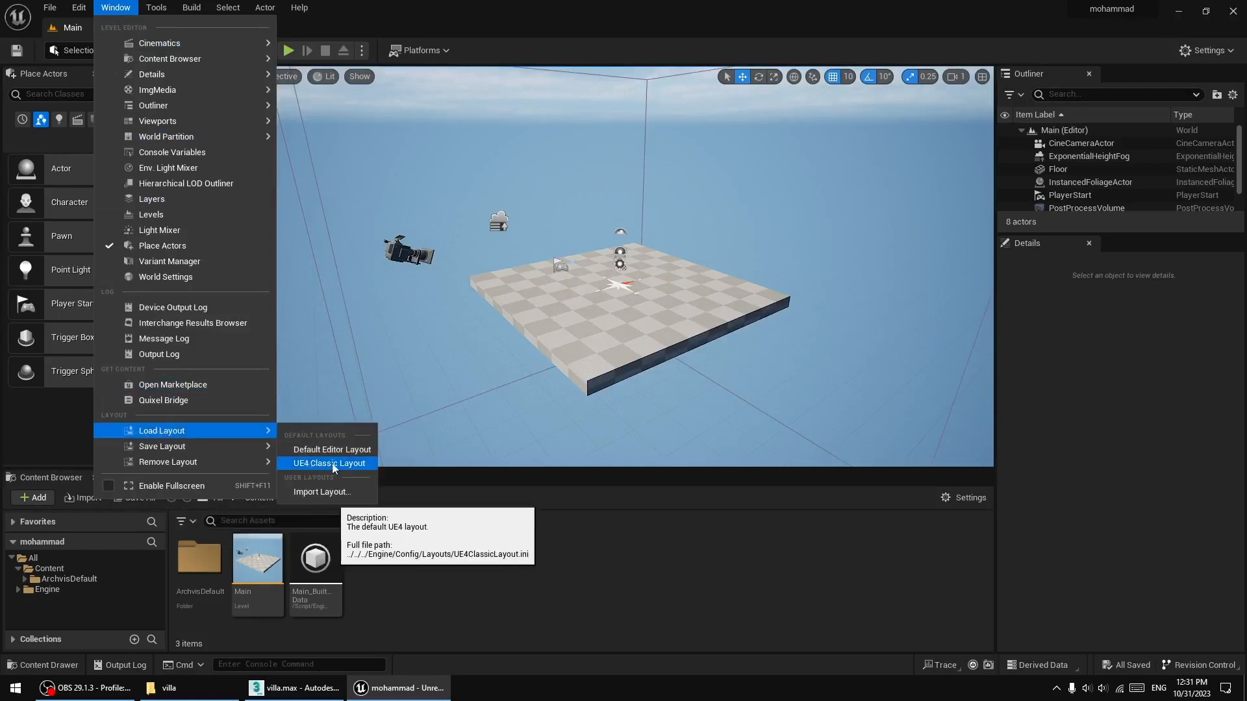
{"action": "left_click", "coordinate": [310, 462]}
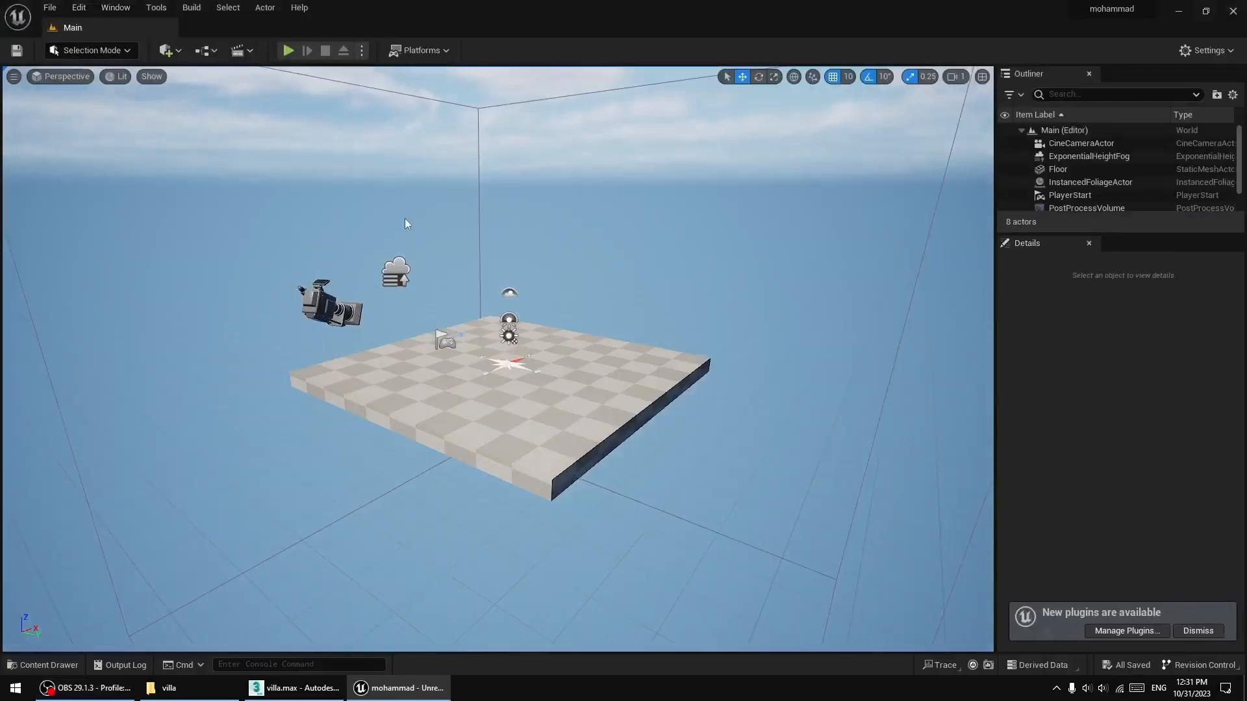
{"action": "right_click_drag", "start_coordinate": [404, 219], "coordinate": [423, 224]}
- Load the UE4 Classic Layout for the level editor
{"action": "left_click", "coordinate": [111, 8]}
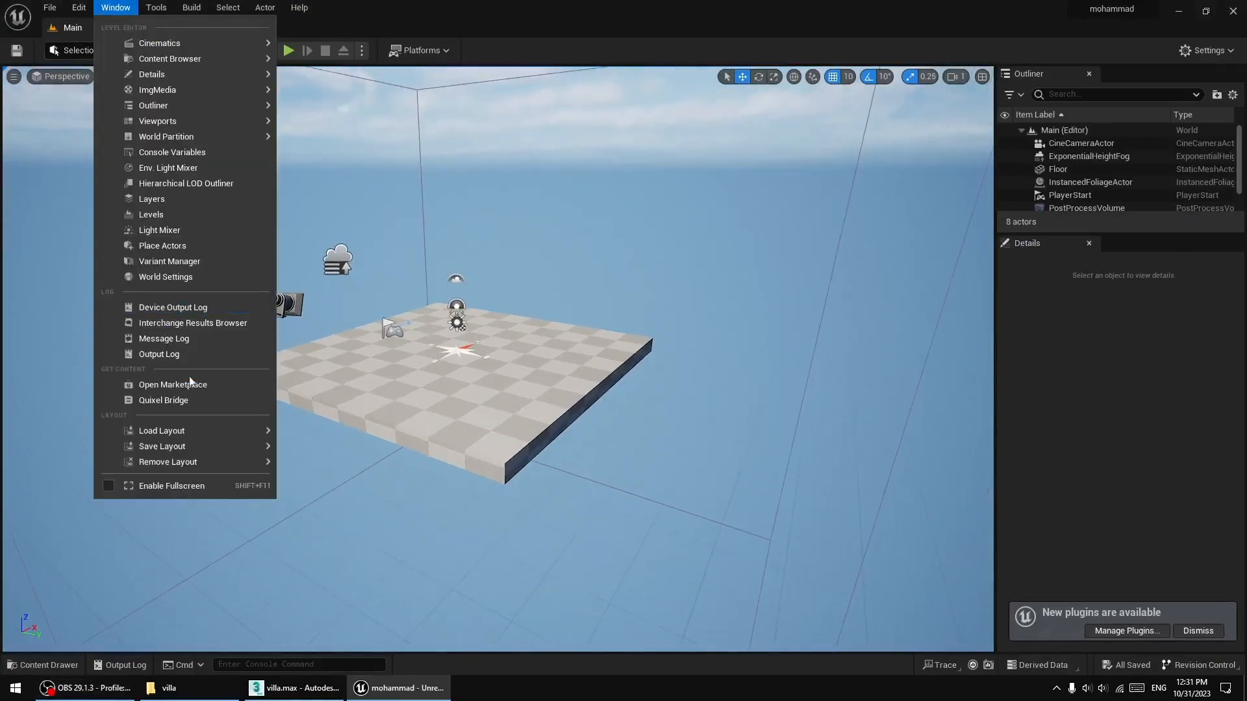
{"action": "mouse_move", "coordinate": [204, 428]}
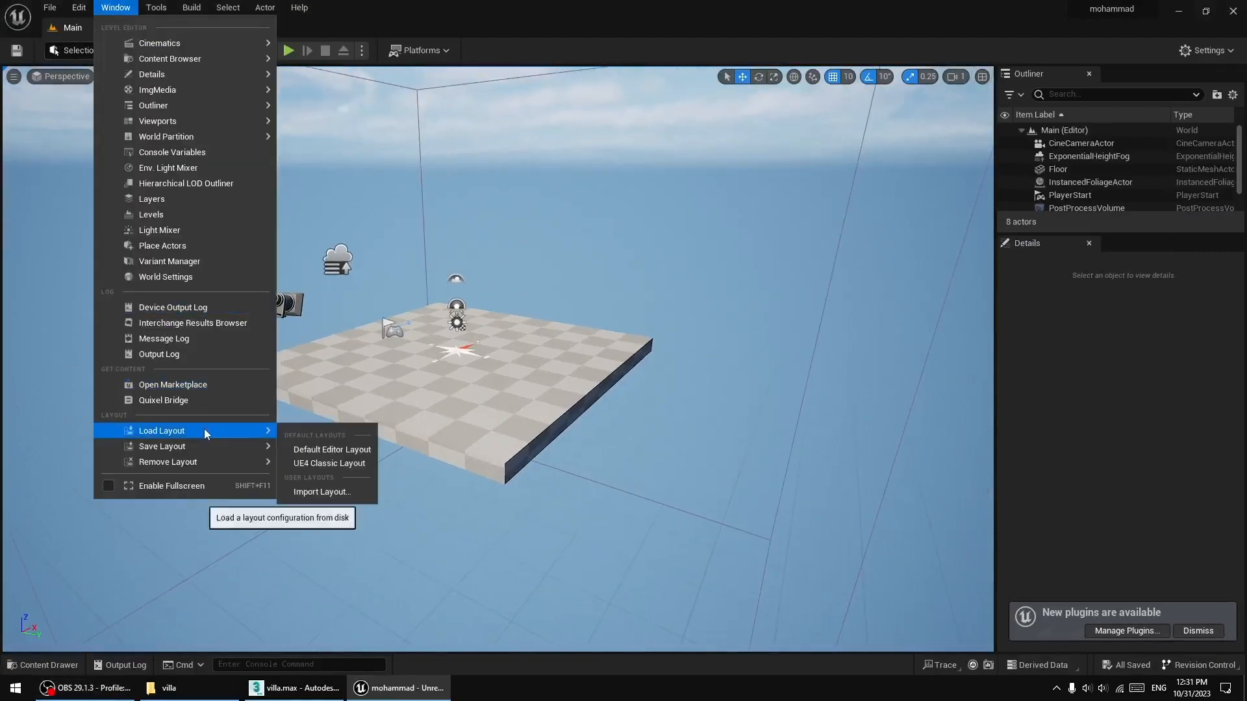
{"action": "left_click", "coordinate": [308, 465]}
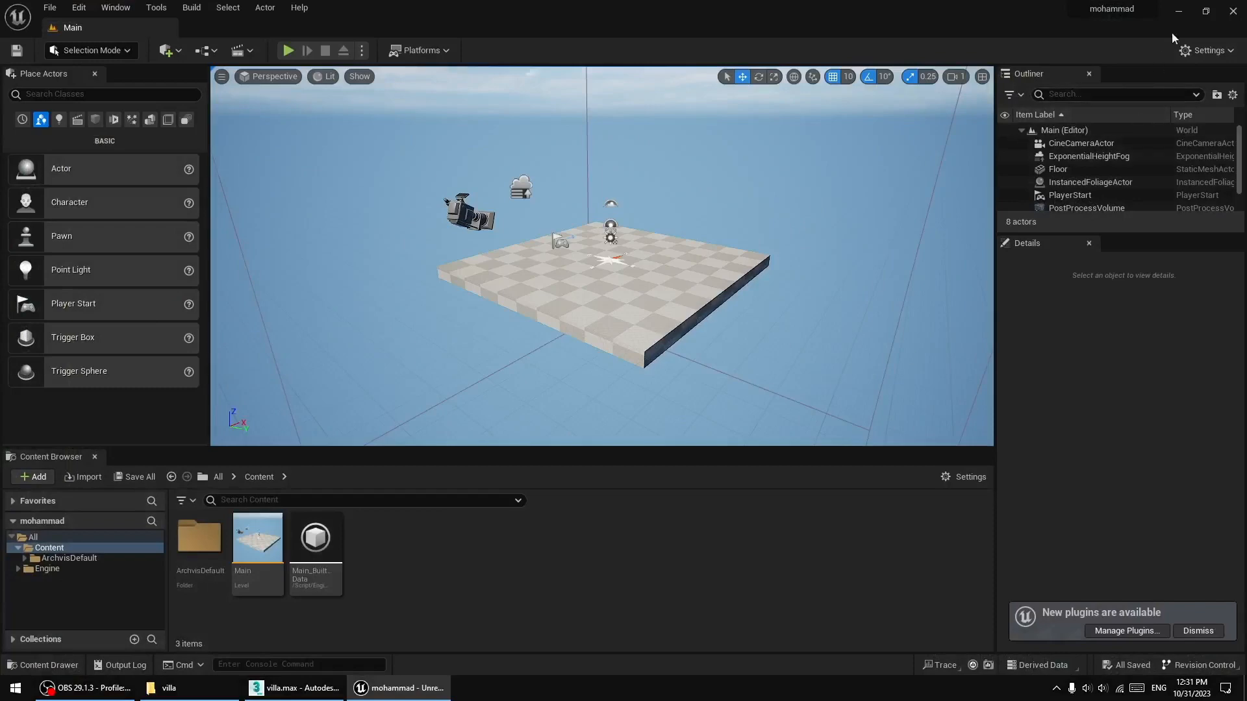
- Switch to 3ds Max and export the whole villa scene with Datasmith as villa.udatasmith into the nn folder
{"action": "left_click", "coordinate": [1179, 11]}
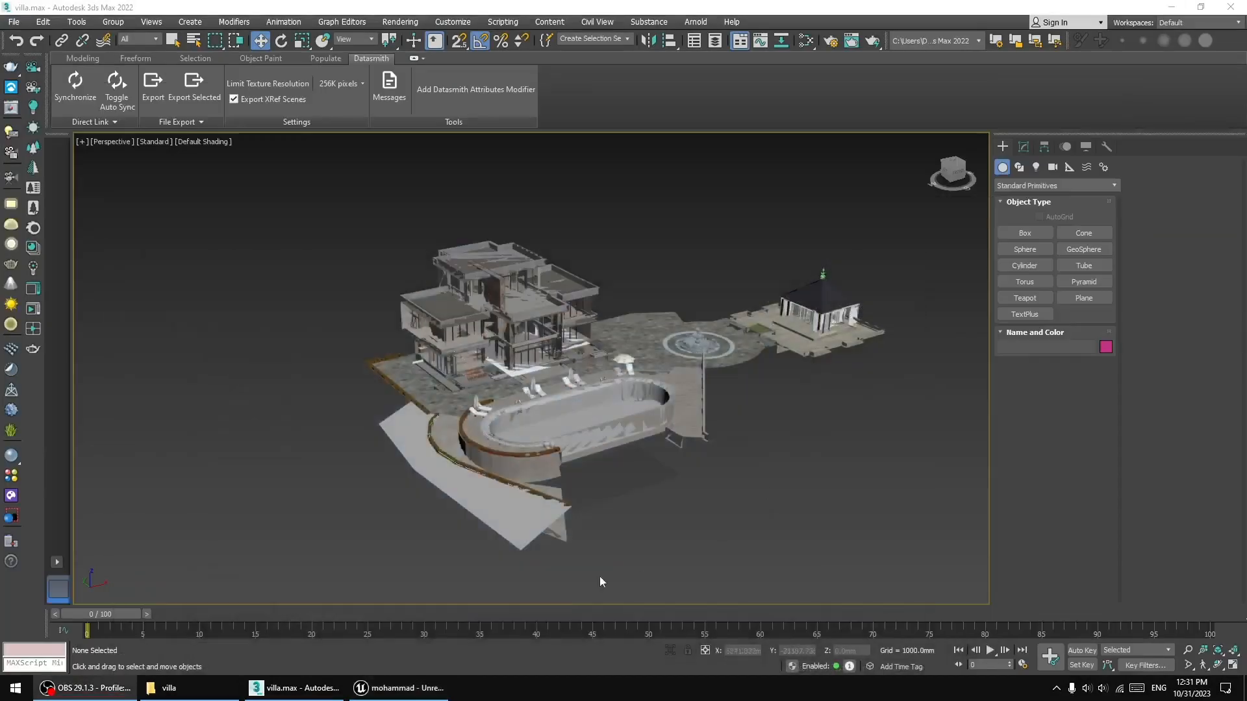
{"action": "left_click", "coordinate": [153, 85]}
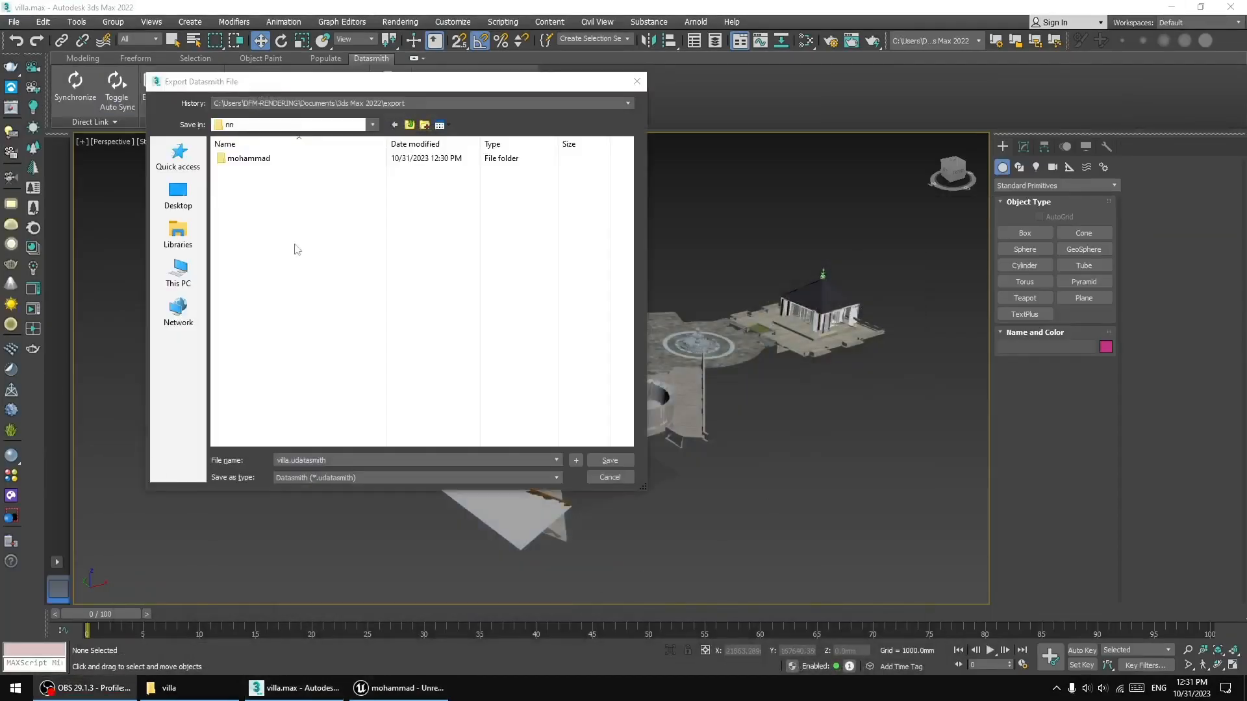
{"action": "left_click", "coordinate": [609, 460]}
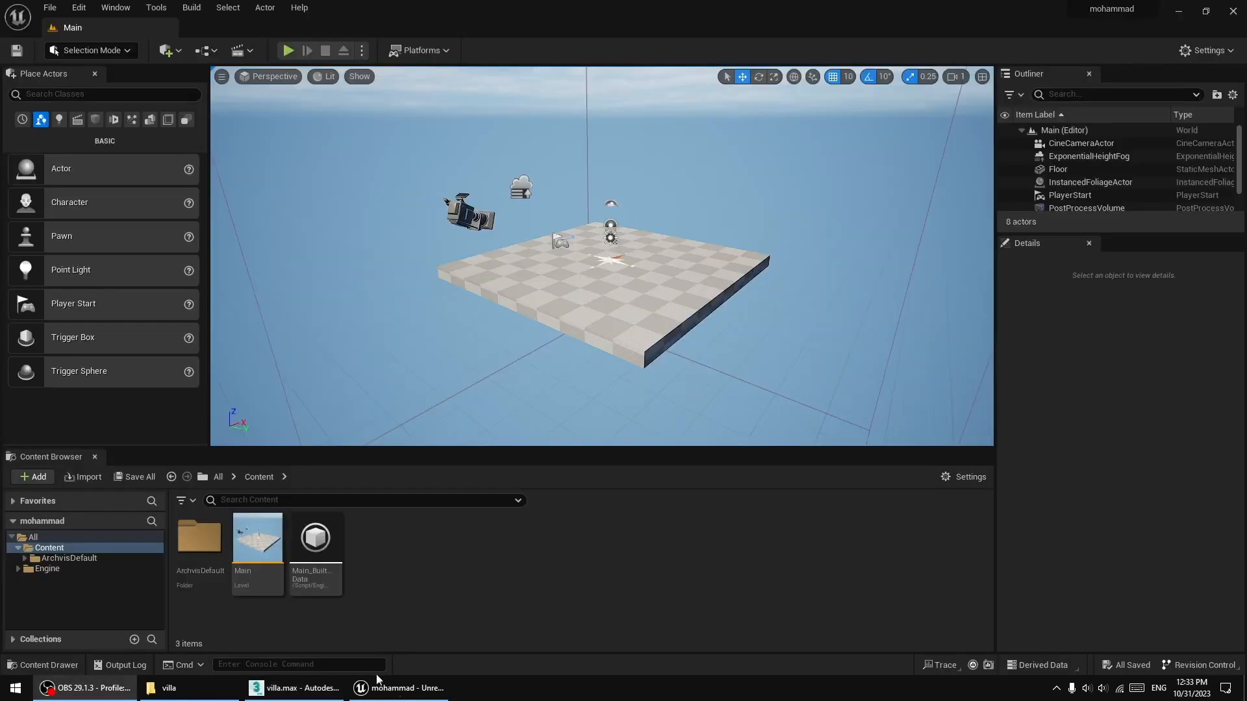
- Switch to Unreal Engine and choose villa.udatasmith from the nn folder for a Datasmith file import
{"action": "left_click", "coordinate": [376, 681]}
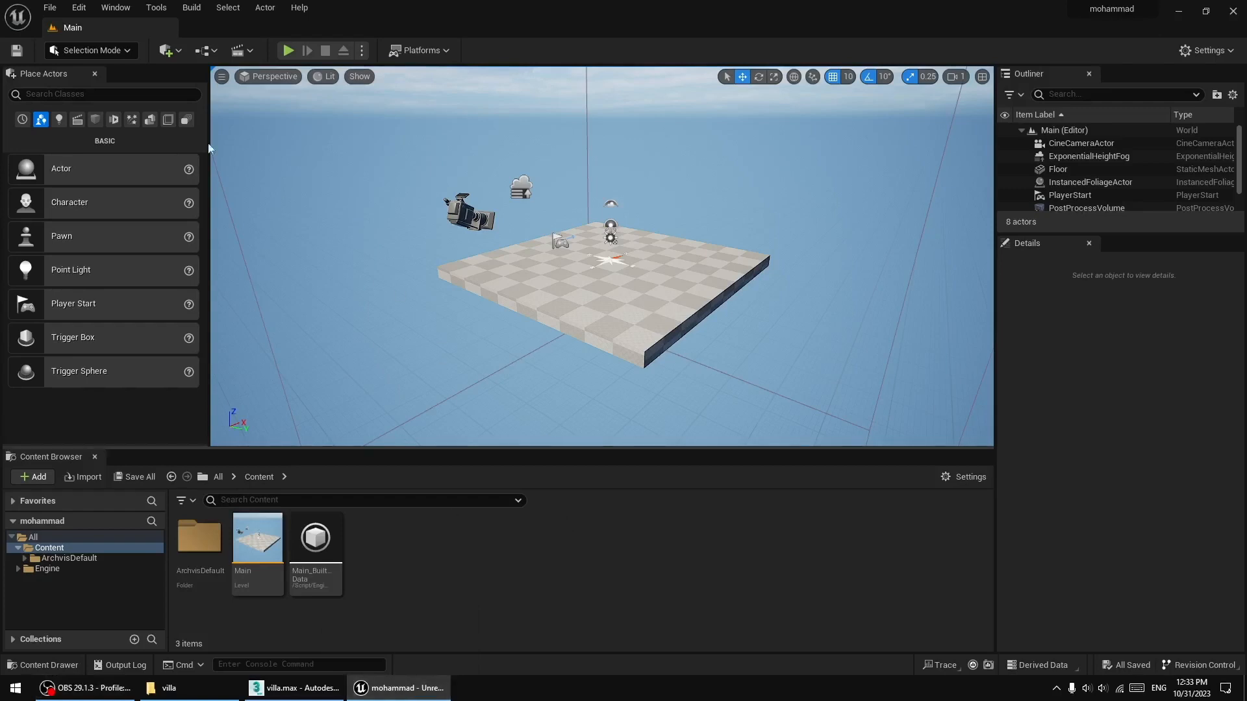
{"action": "left_click", "coordinate": [167, 50]}
{"action": "mouse_move", "coordinate": [226, 156]}
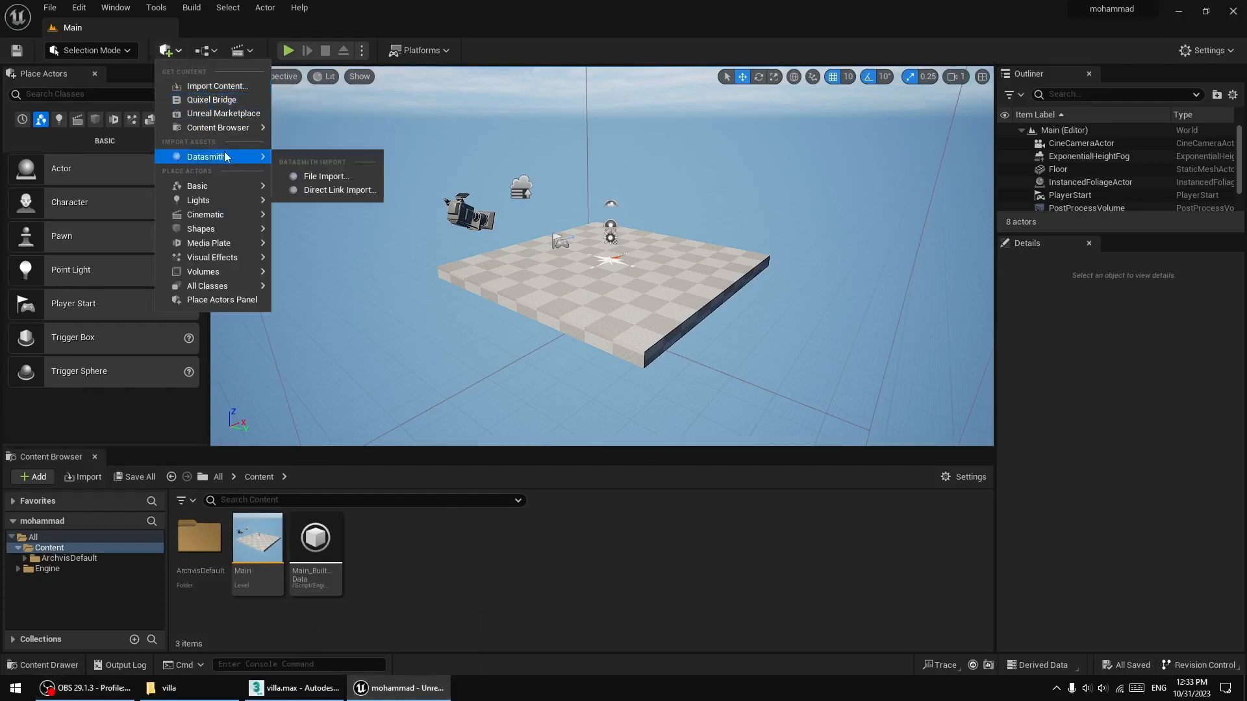
{"action": "left_click", "coordinate": [327, 177]}
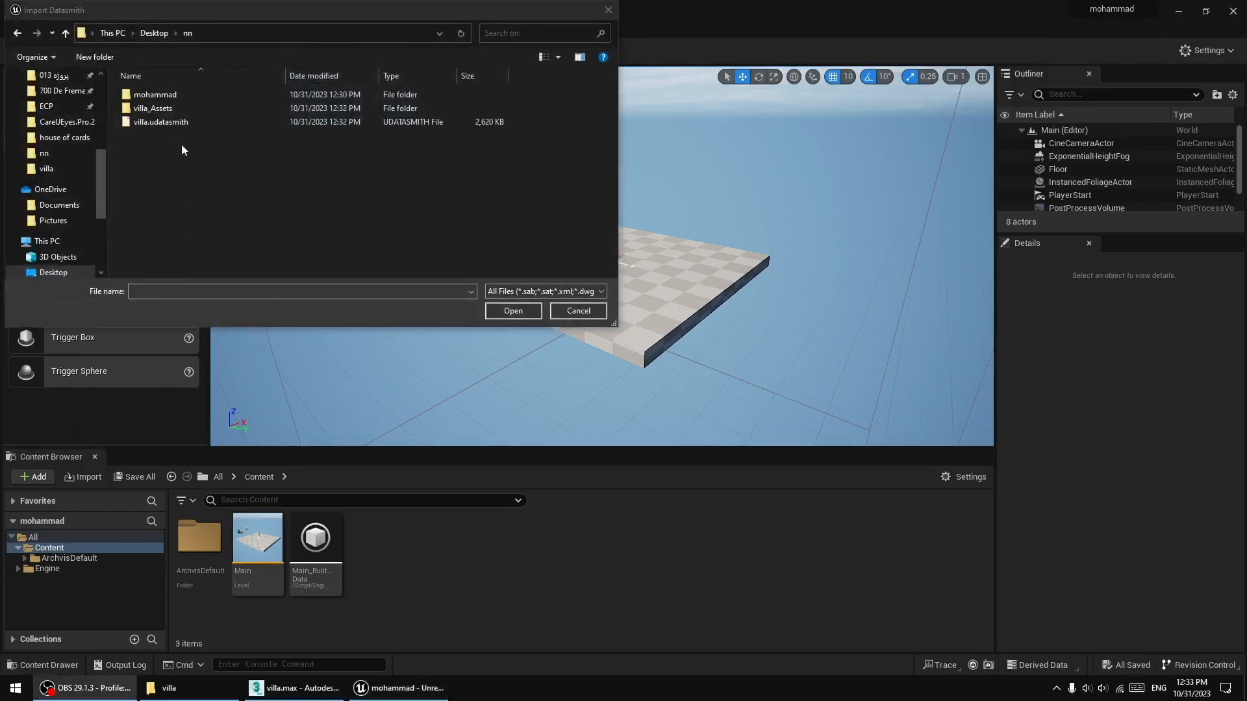
{"action": "double_click", "coordinate": [164, 124]}
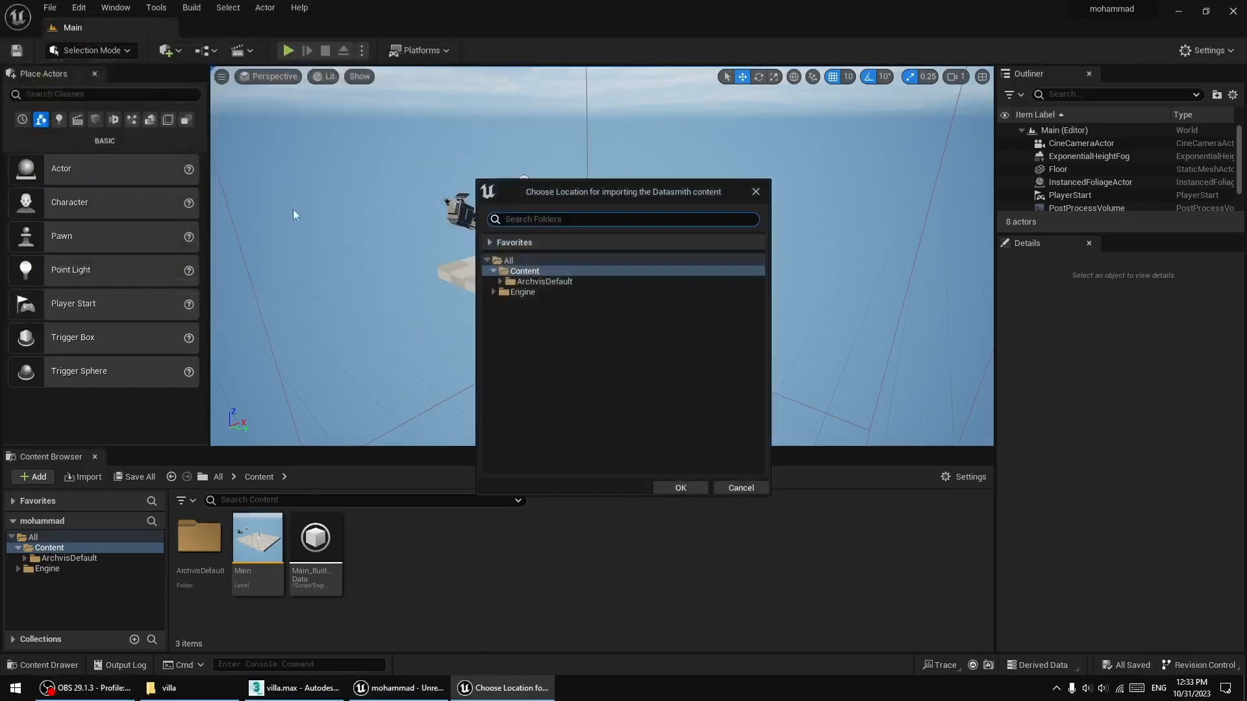
- Create a folder named 3d under Content and use it as the location for the Datasmith content
{"action": "right_click", "coordinate": [566, 333]}
{"action": "left_click", "coordinate": [607, 343]}
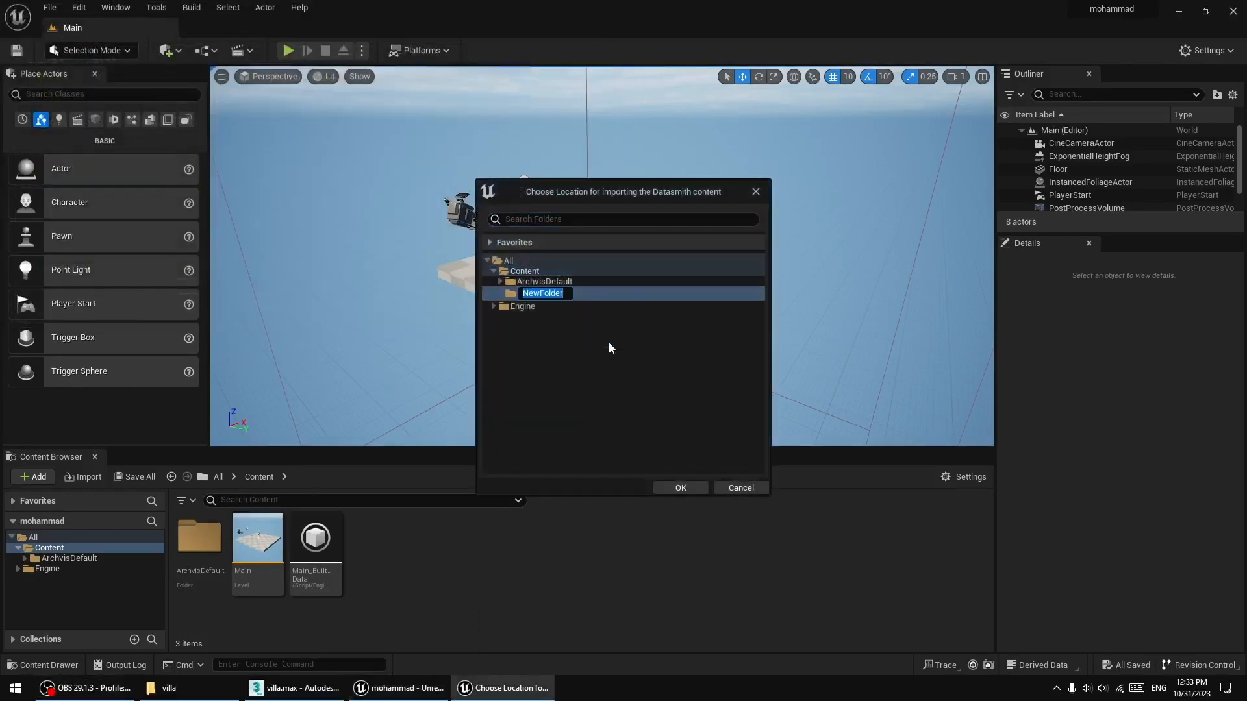
{"action": "type", "text": "3d"}
{"action": "key", "text": "Return"}
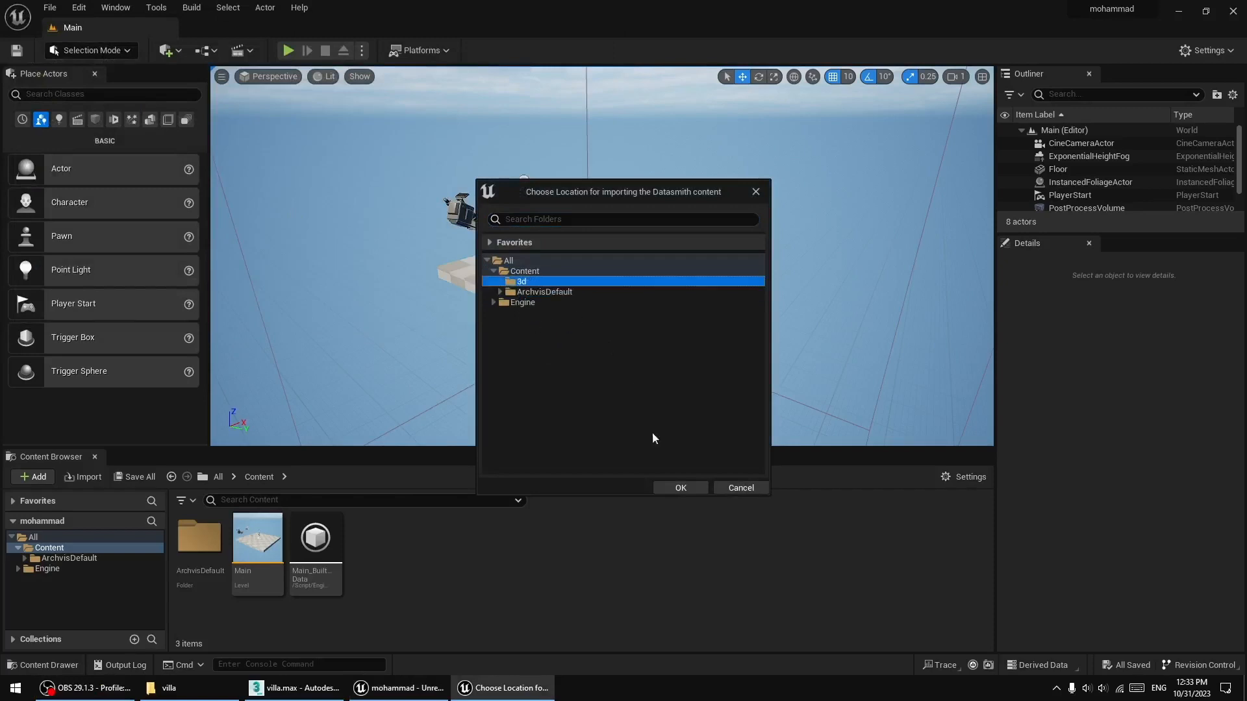
{"action": "left_click", "coordinate": [680, 488]}
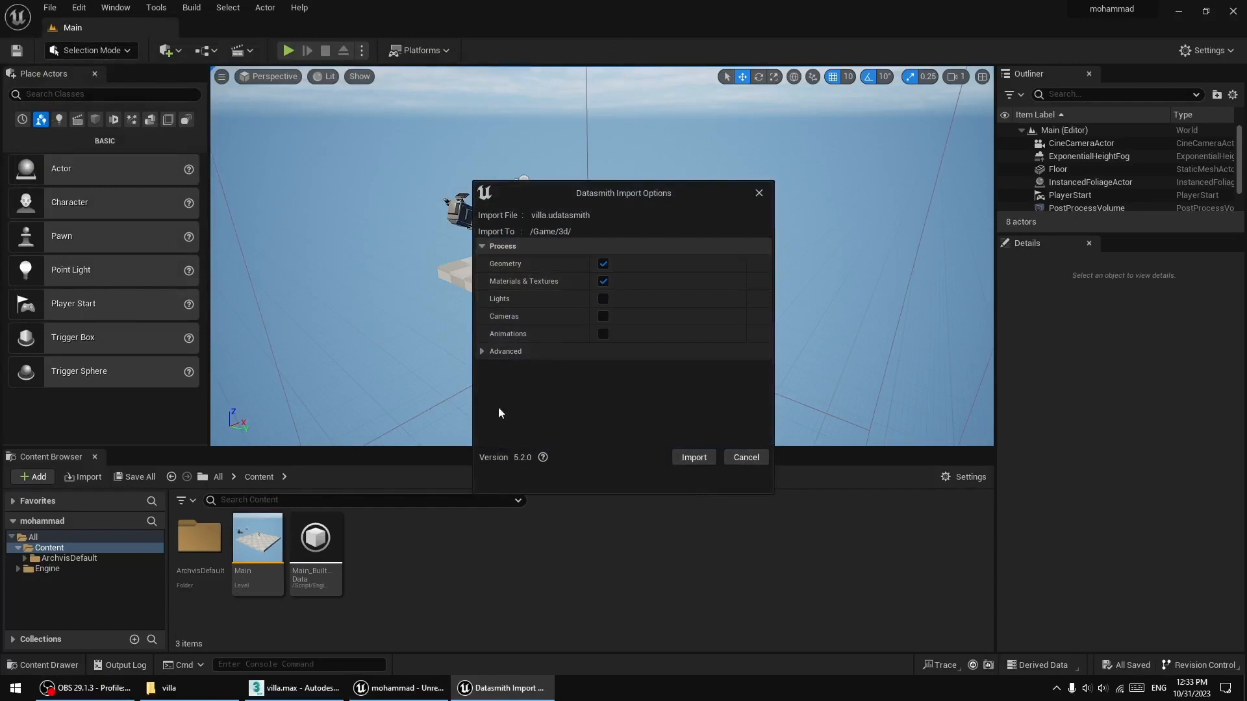
- Review the static mesh options and import the villa with Geometry and Materials & Textures only
{"action": "left_click", "coordinate": [482, 351]}
{"action": "left_click", "coordinate": [483, 368]}
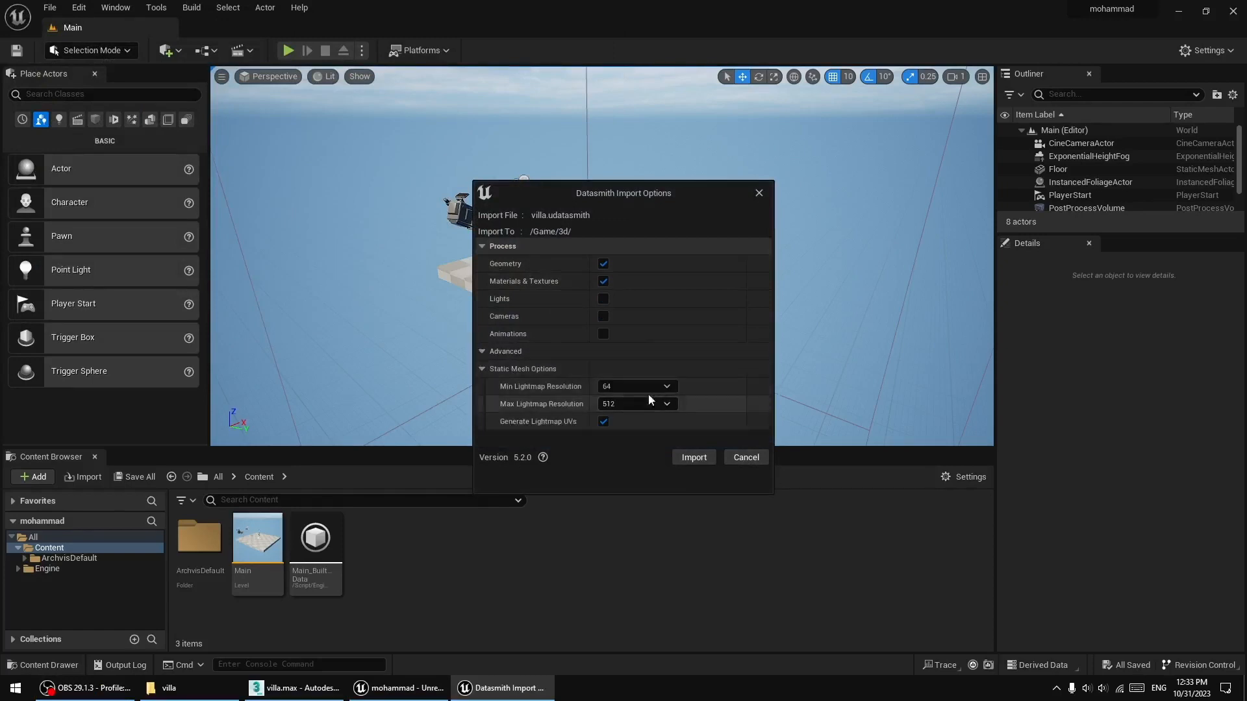
{"action": "left_click", "coordinate": [702, 457]}
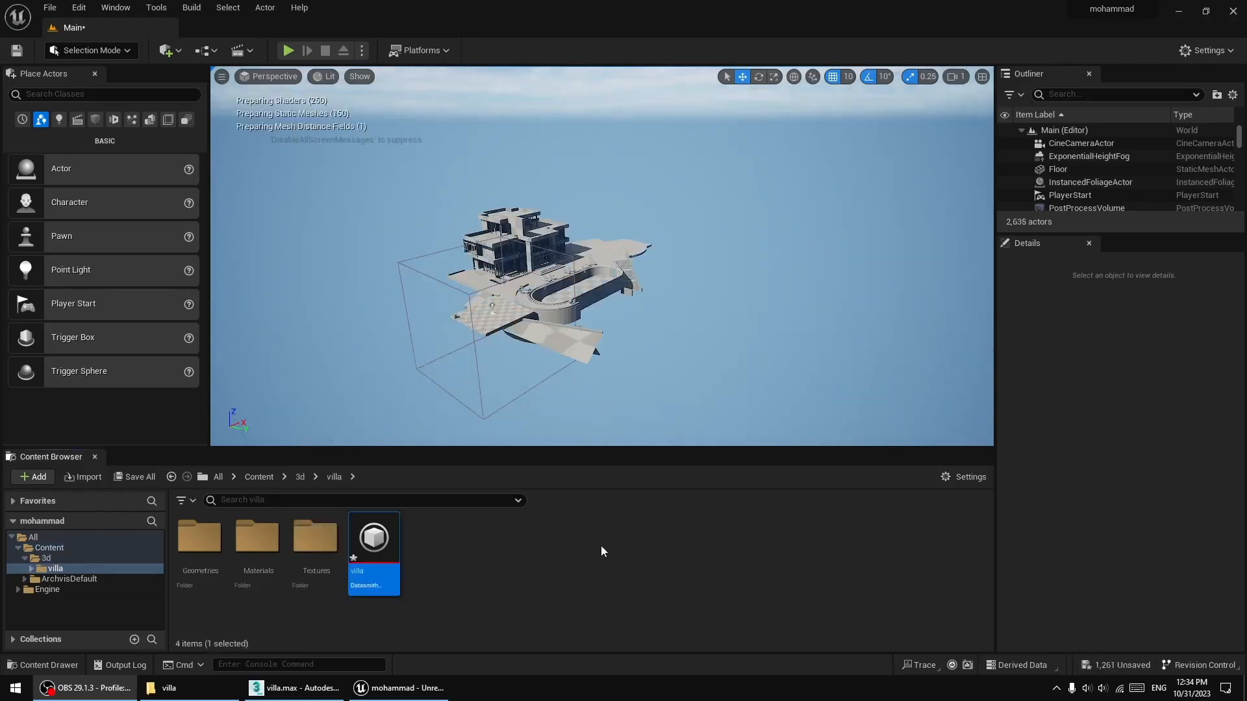
- Save all unsaved content of the imported villa, keeping every listed asset selected
{"action": "left_click", "coordinate": [142, 478]}
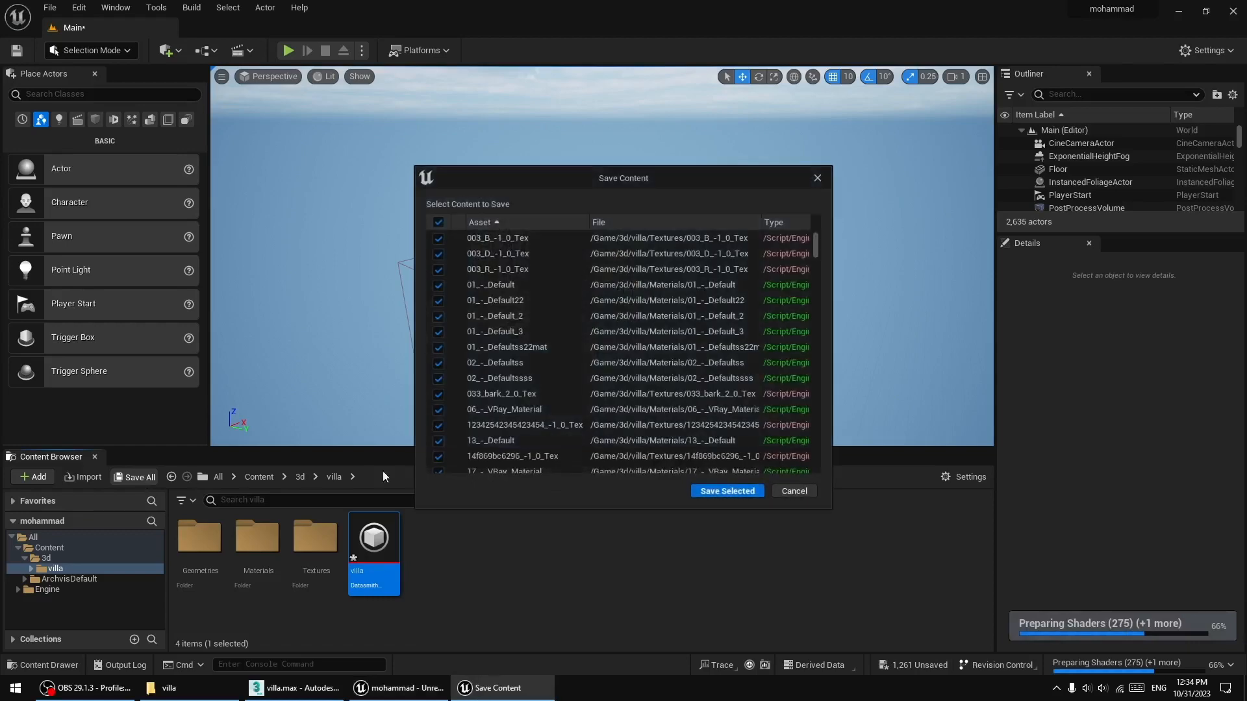
{"action": "left_click", "coordinate": [727, 492]}
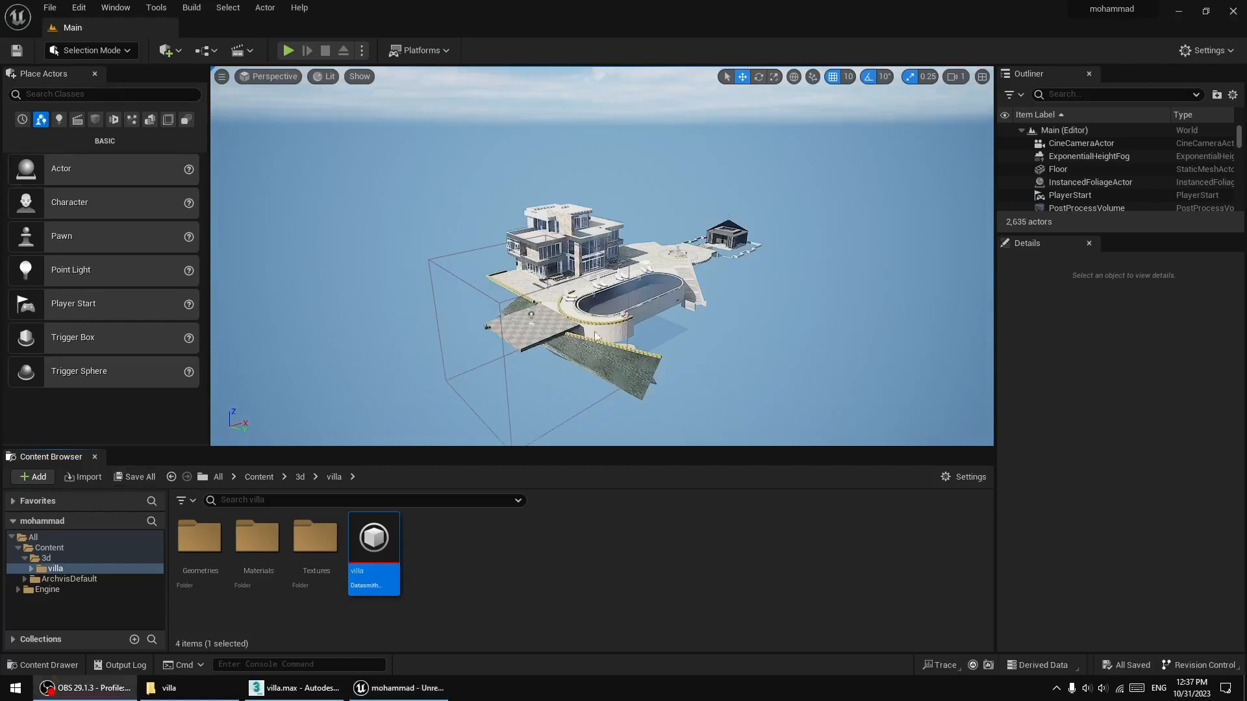
{"action": "scroll", "coordinate": [696, 325], "scroll_direction": "up", "scroll_amount": 5}
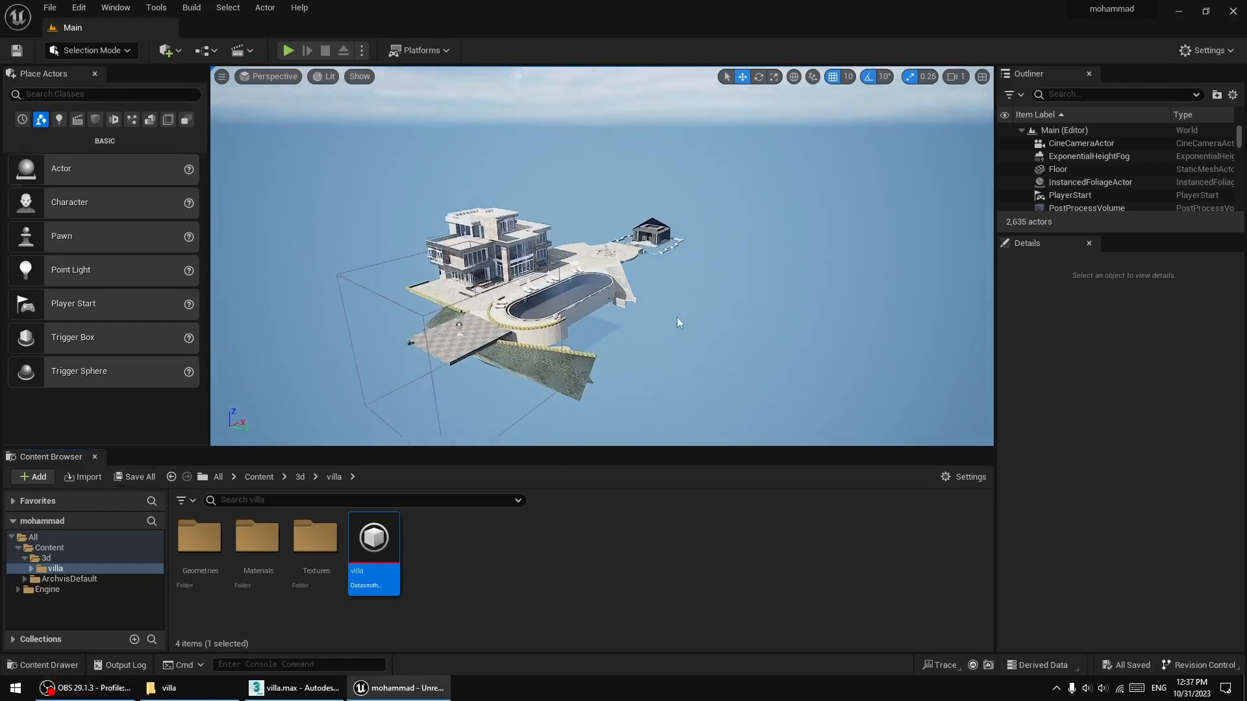
- Save the current level containing the imported villa
{"action": "scroll", "coordinate": [655, 310], "scroll_direction": "up", "scroll_amount": 5}
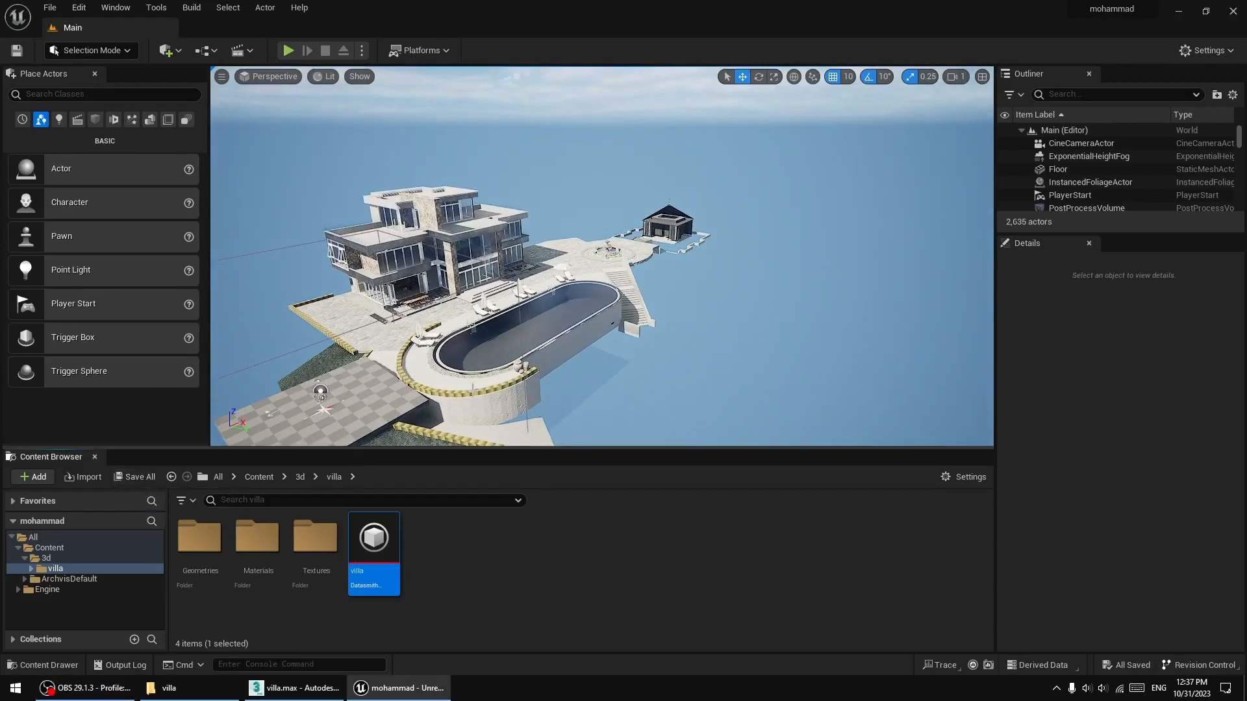
{"action": "left_click", "coordinate": [50, 7]}
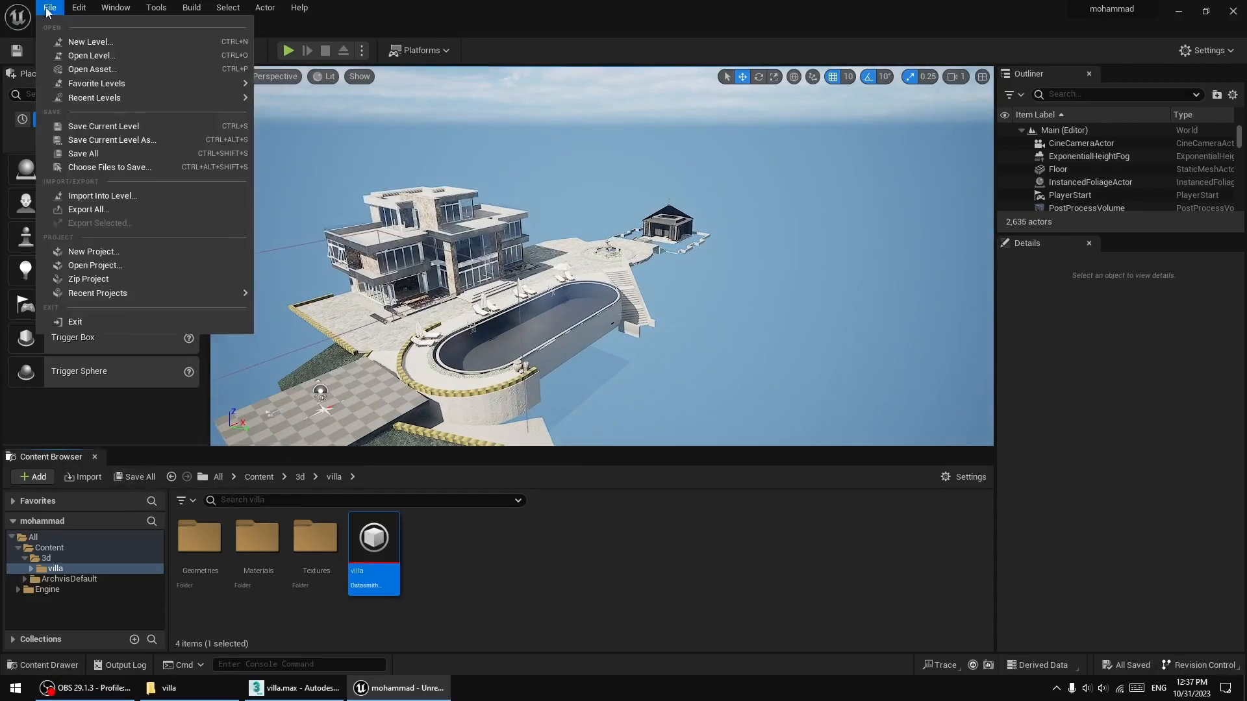
{"action": "left_click", "coordinate": [102, 127]}
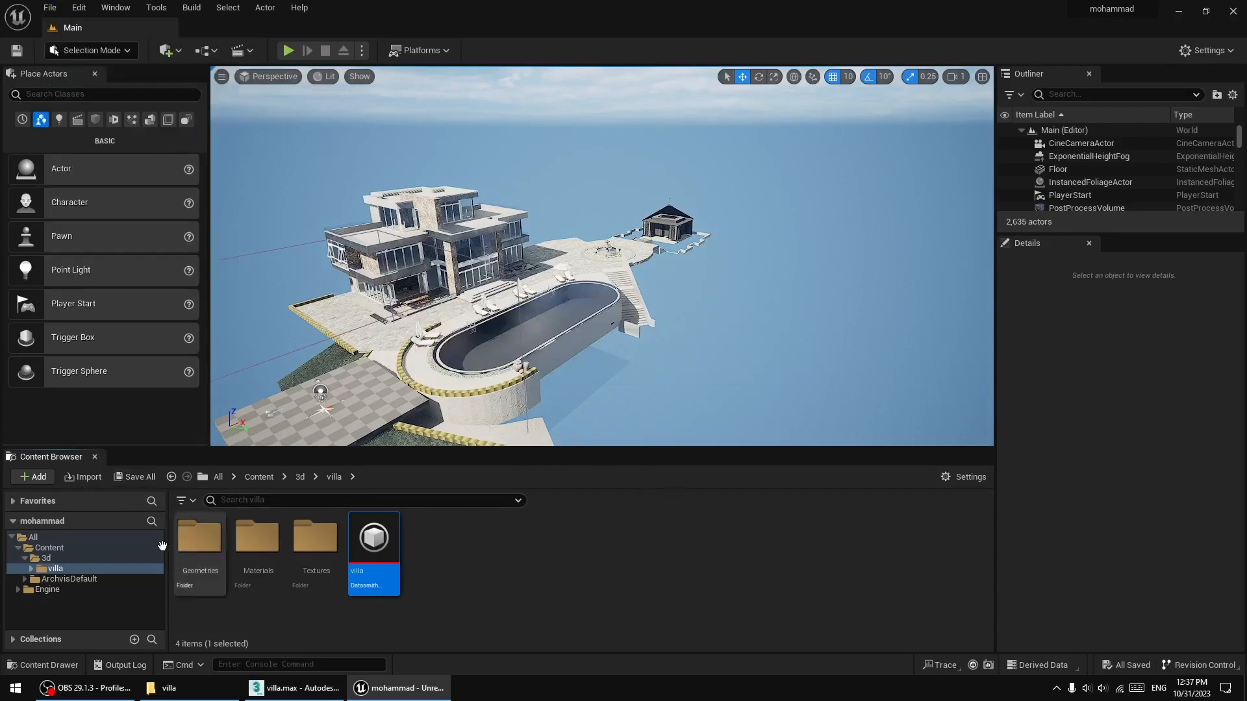
- Browse the project's Content folder through 3d into the villa folder to review the imported assets
{"action": "left_click", "coordinate": [65, 550]}
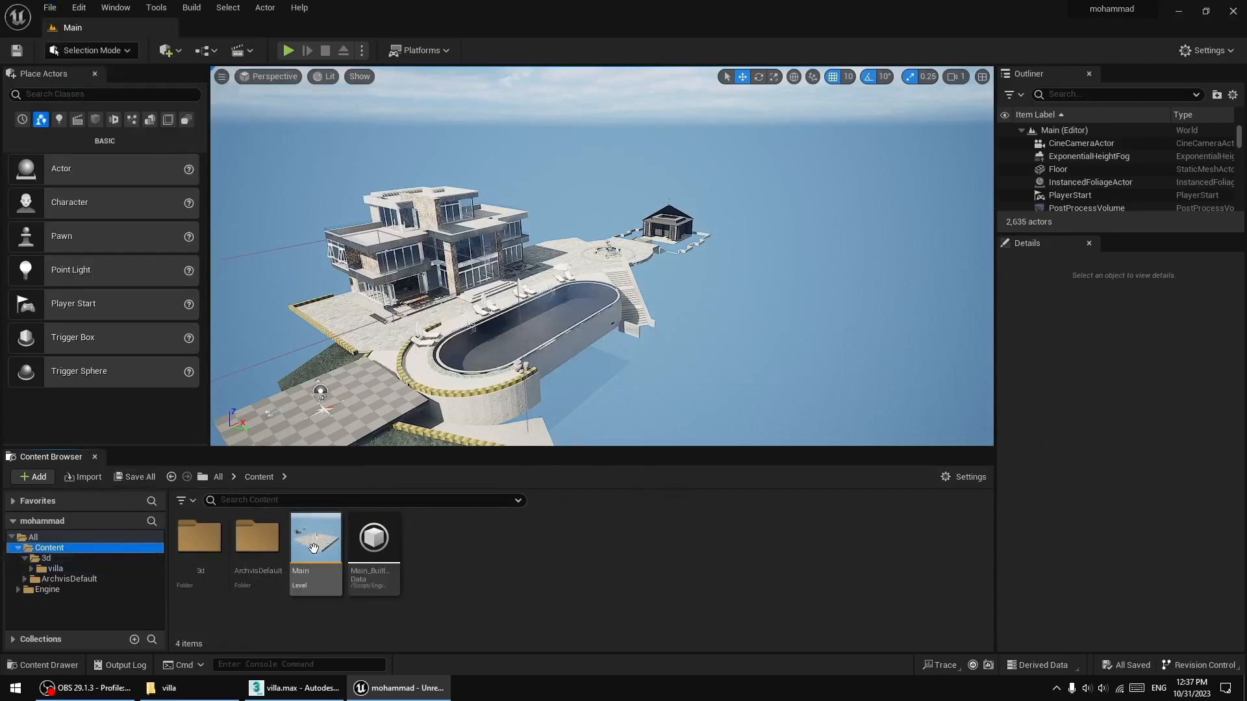
{"action": "left_click", "coordinate": [184, 552]}
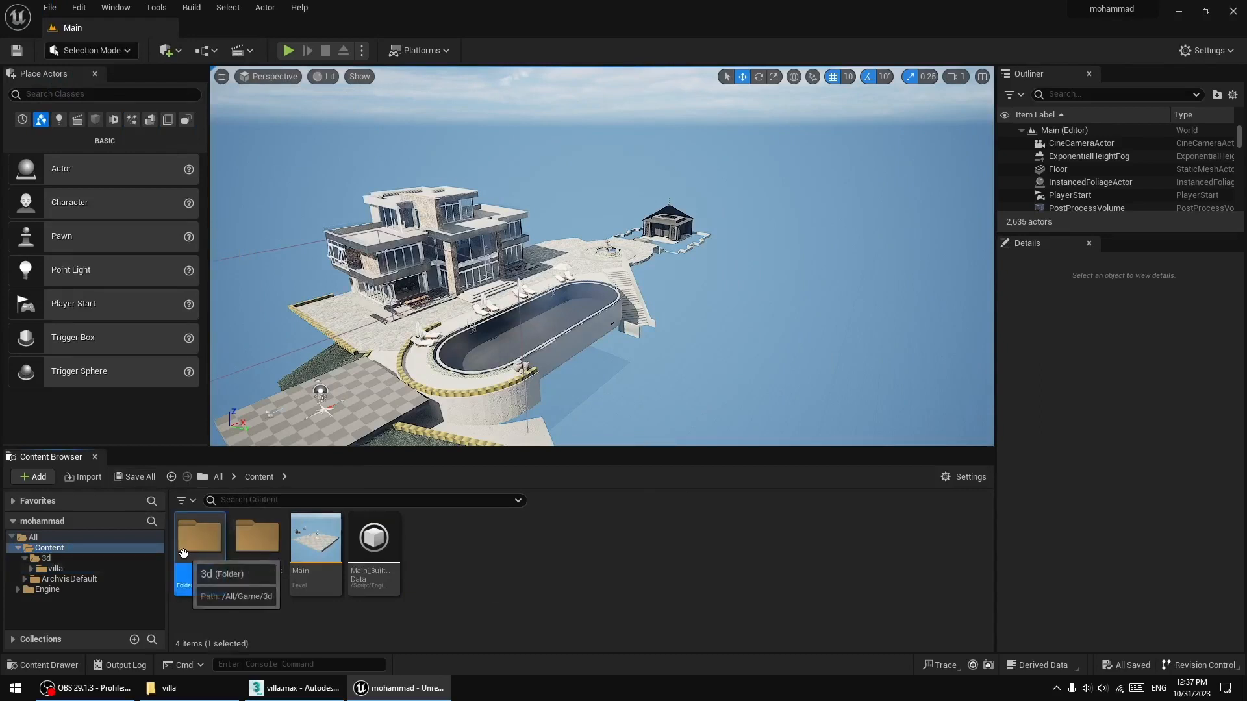
{"action": "double_click", "coordinate": [198, 537]}
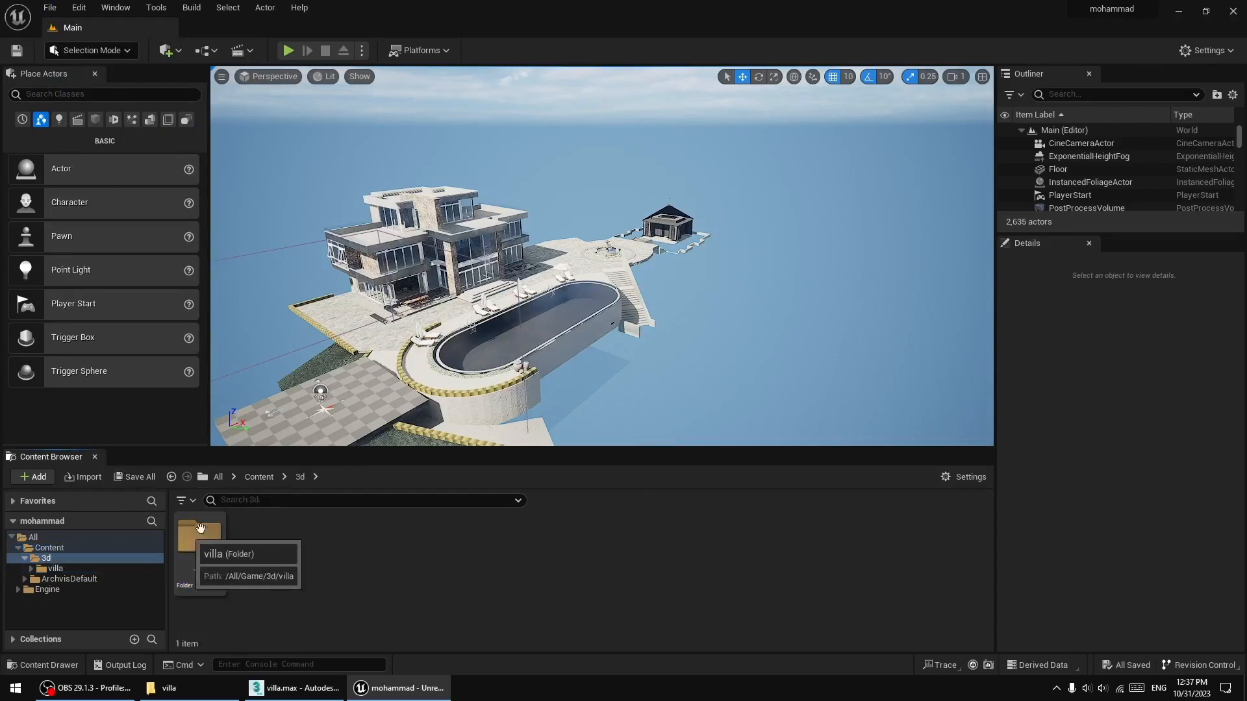
{"action": "double_click", "coordinate": [200, 529]}
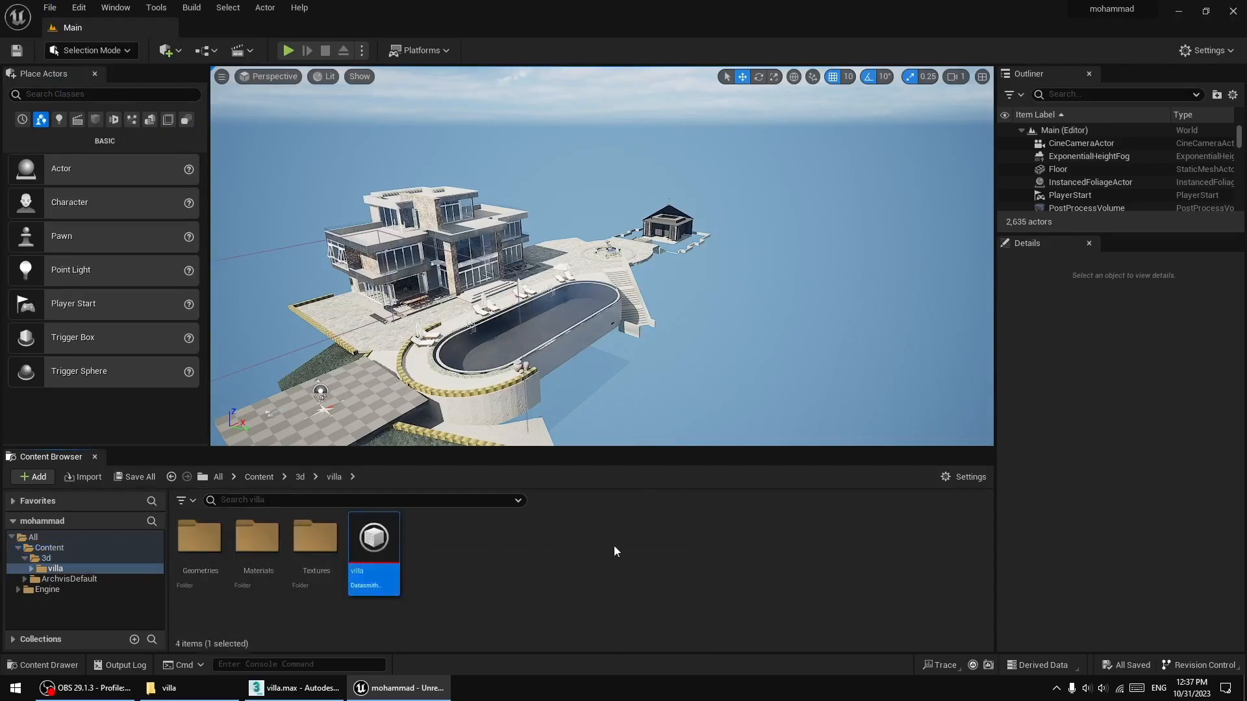
- Fly in close to the villa and examine its ground-floor facade, dining terrace and poolside walkway
{"action": "right_click_drag", "start_coordinate": [636, 370], "coordinate": [545, 369]}
{"action": "key", "text": "w"}
{"action": "key", "text": "w"}
{"action": "key", "text": "w"}
{"action": "key", "text": "w"}
{"action": "key", "text": "a"}
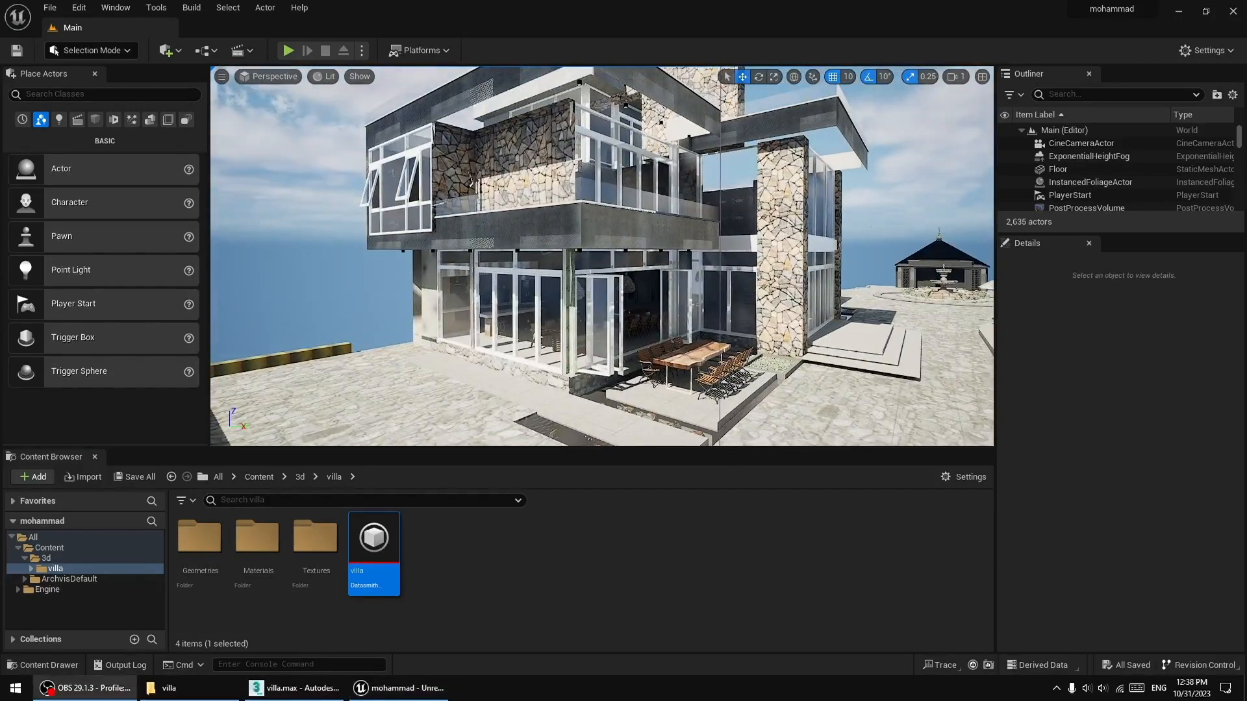
{"action": "right_click_drag", "start_coordinate": [500, 373], "coordinate": [582, 347]}
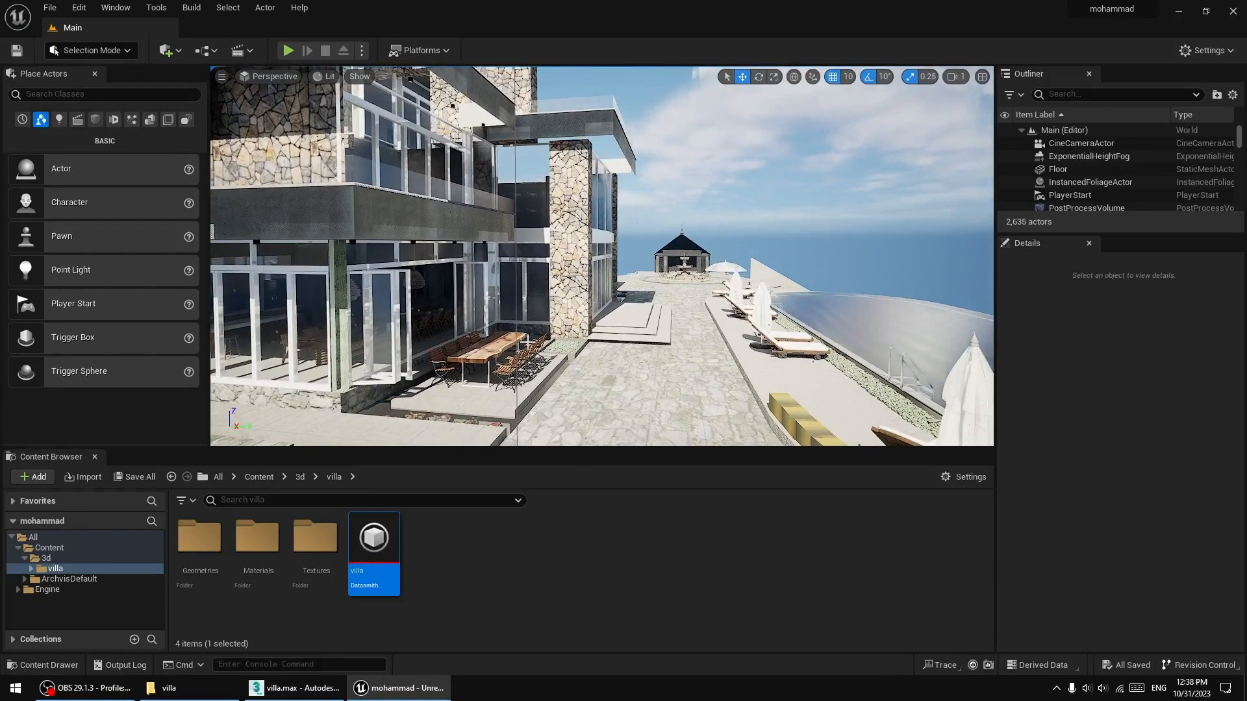
{"action": "right_click_drag", "start_coordinate": [596, 308], "coordinate": [635, 320]}
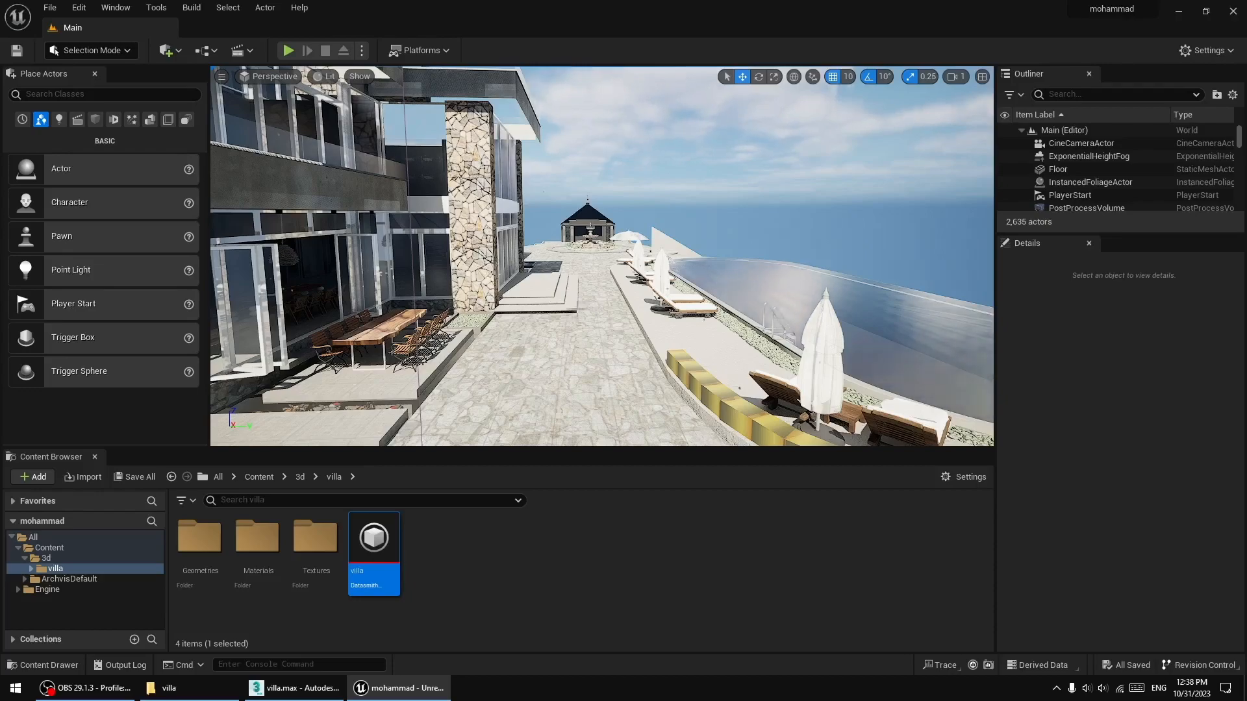
- Examine the villa's front facade, upper floor, roof terrace and stone walls from several viewpoints
{"action": "right_click_drag", "start_coordinate": [569, 303], "coordinate": [396, 294]}
{"action": "key", "text": "s"}
{"action": "key", "text": "d"}
{"action": "key", "text": "w"}
{"action": "key", "text": "a"}
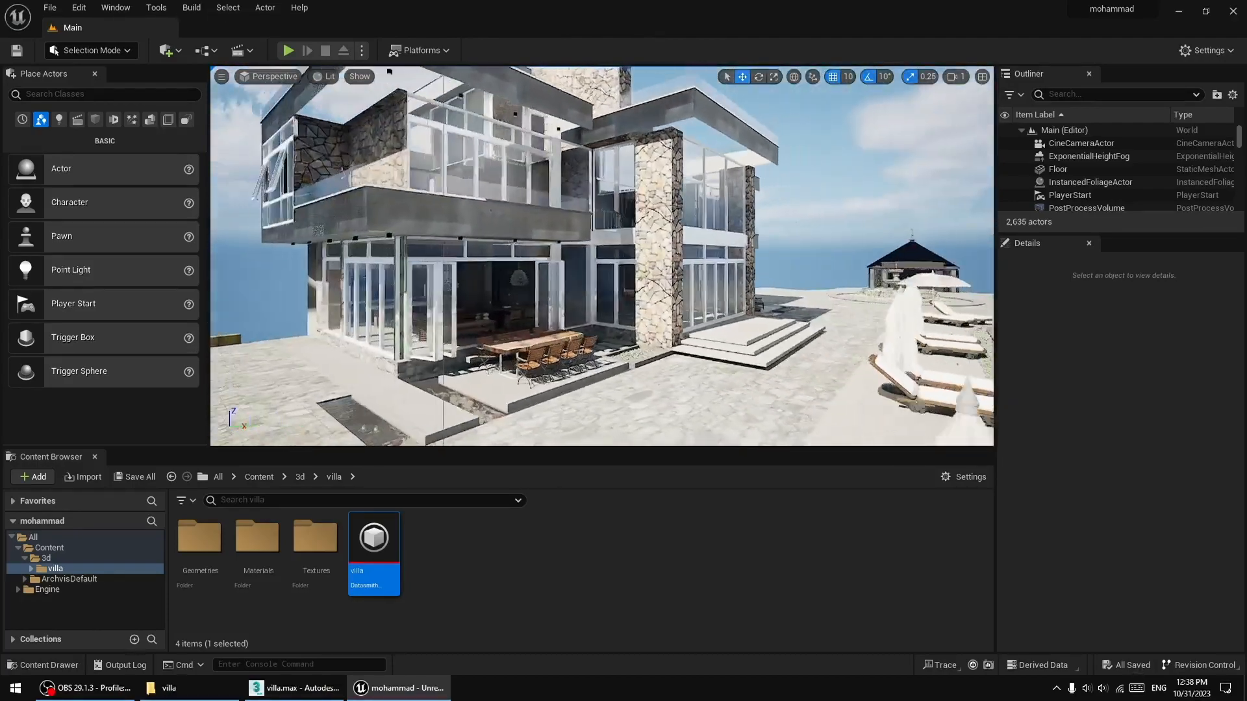
{"action": "right_click_drag", "start_coordinate": [500, 274], "coordinate": [515, 274]}
{"action": "middle_click_drag", "start_coordinate": [612, 299], "coordinate": [627, 247]}
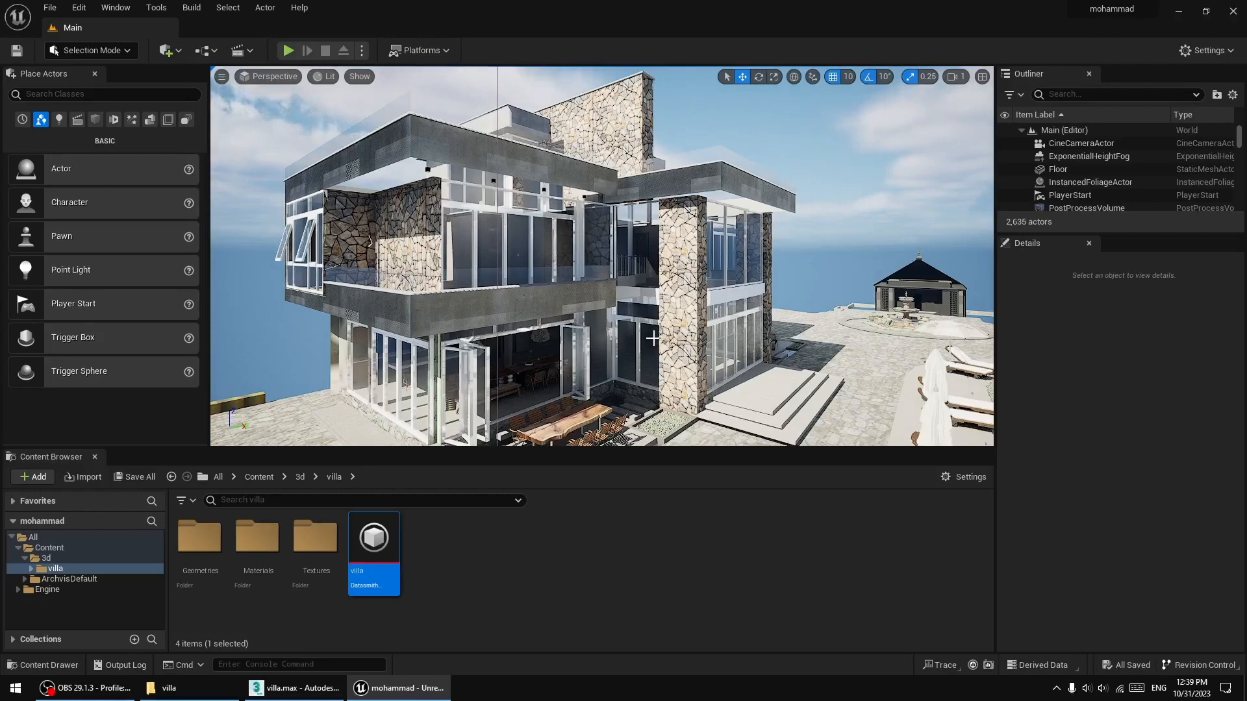
{"action": "middle_click_drag", "start_coordinate": [670, 368], "coordinate": [627, 223]}
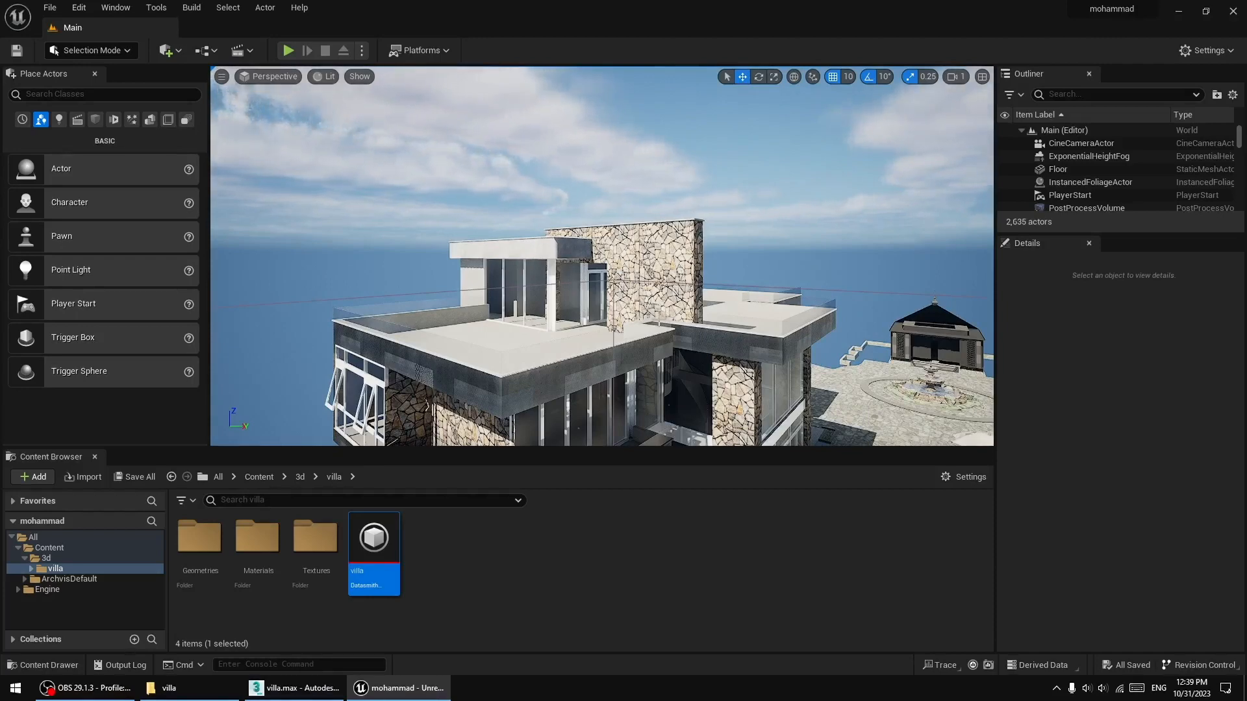
{"action": "right_click_drag", "start_coordinate": [649, 321], "coordinate": [657, 373]}
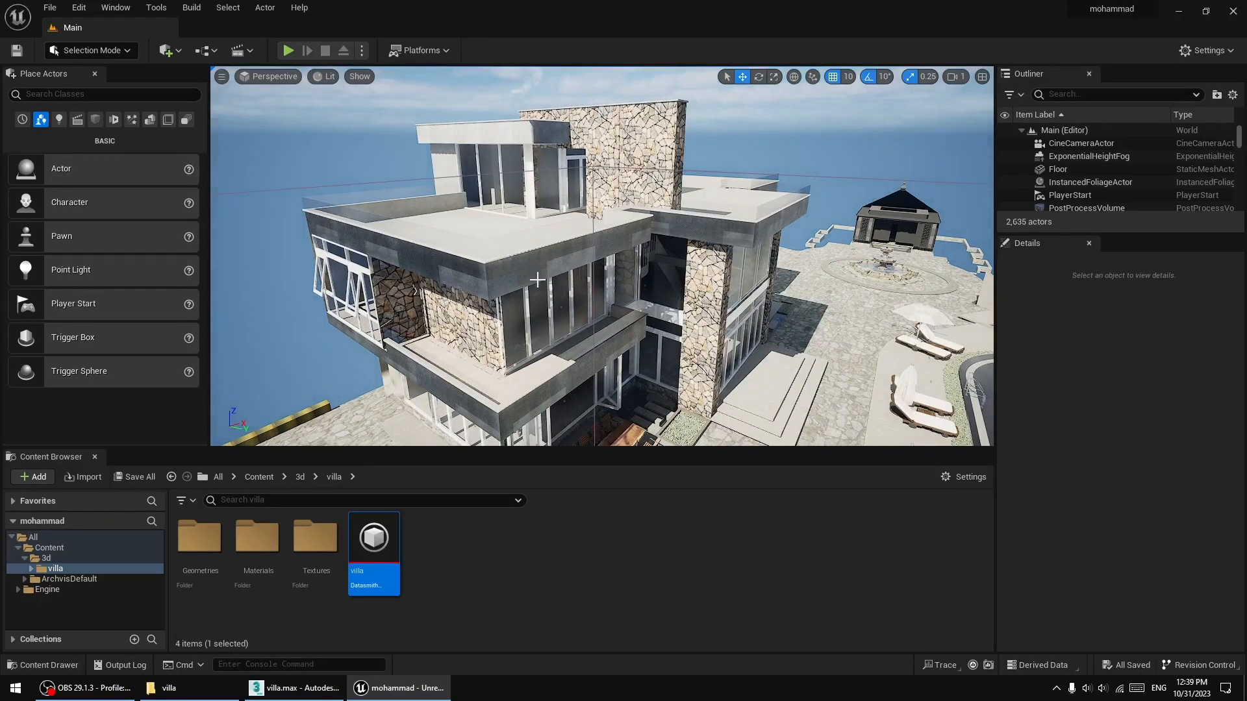
{"action": "middle_click_drag", "start_coordinate": [557, 284], "coordinate": [563, 254]}
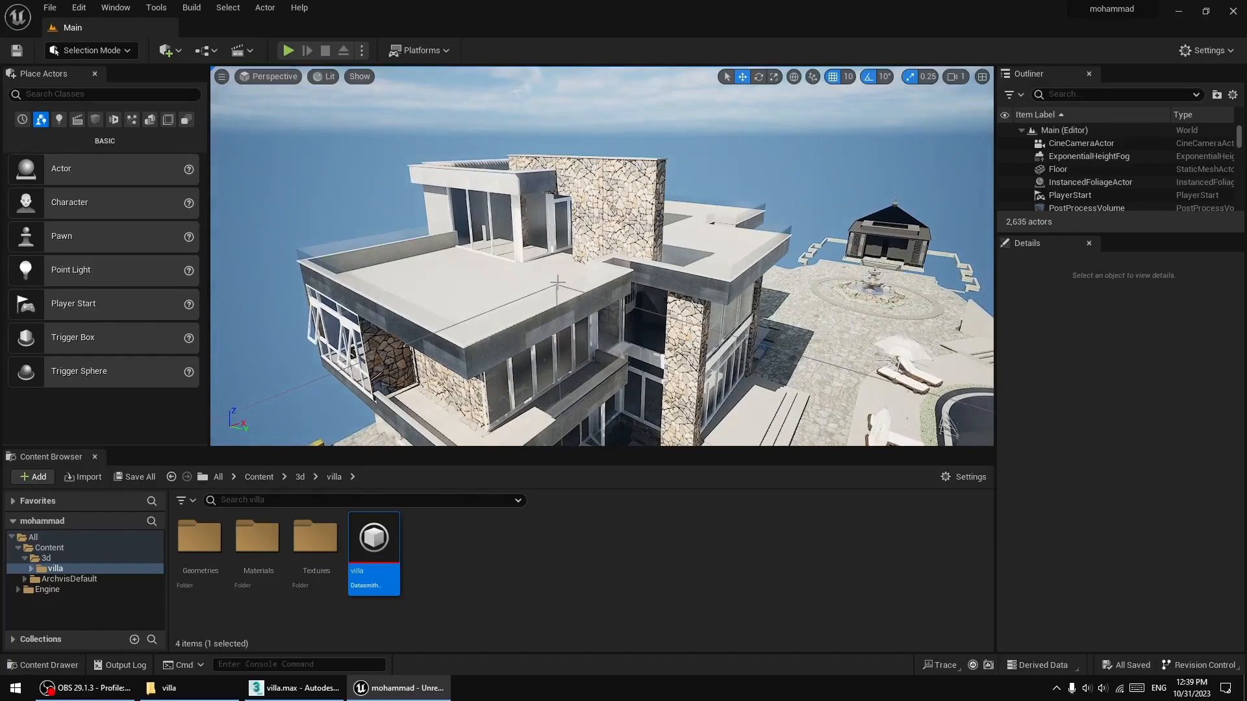
{"action": "mouse_move", "coordinate": [557, 281]}
{"action": "right_mouse_down"}
{"action": "mouse_move", "coordinate": [487, 284]}
{"action": "mouse_move", "coordinate": [578, 324]}
{"action": "mouse_move", "coordinate": [454, 371]}
{"action": "mouse_move", "coordinate": [390, 331]}
{"action": "mouse_move", "coordinate": [386, 279]}
{"action": "mouse_move", "coordinate": [526, 282]}
{"action": "mouse_move", "coordinate": [571, 337]}
{"action": "mouse_move", "coordinate": [552, 344]}
{"action": "mouse_move", "coordinate": [617, 325]}
{"action": "mouse_move", "coordinate": [655, 286]}
{"action": "mouse_move", "coordinate": [574, 284]}
{"action": "right_mouse_up"}
- Select the upper-floor stone wall mesh and frame it to inspect its material
{"action": "left_click", "coordinate": [603, 254]}
{"action": "key", "text": "f"}
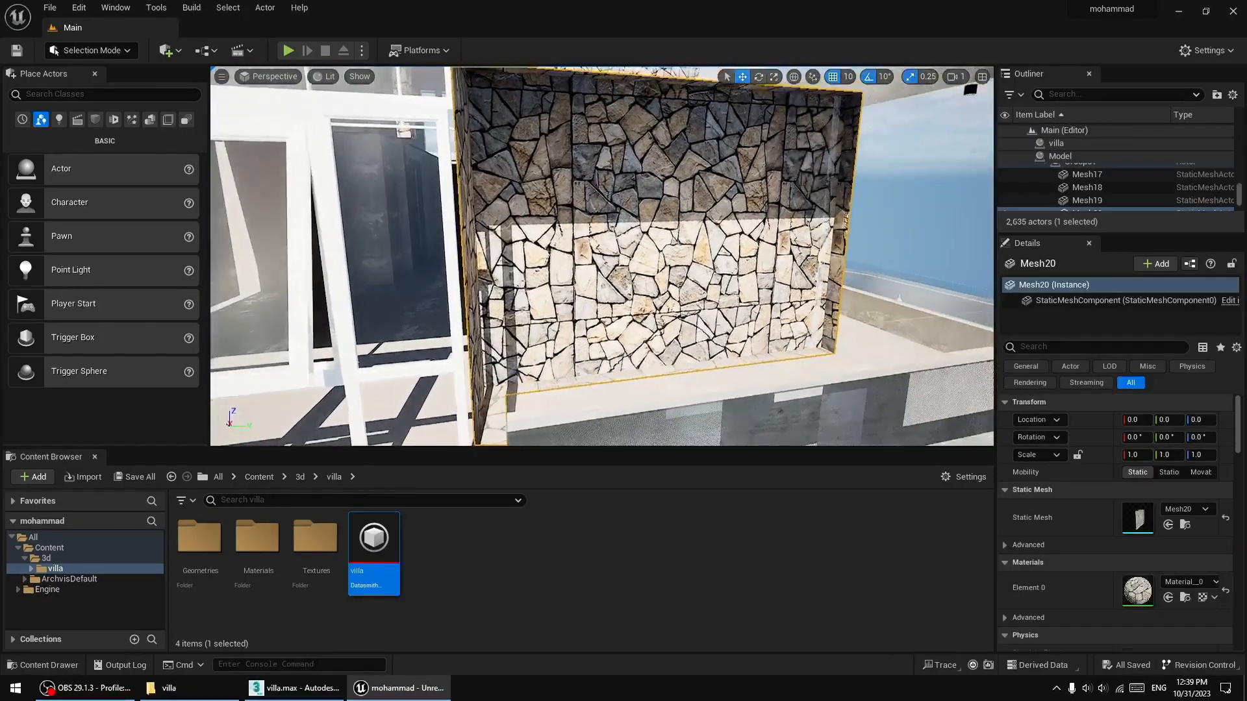
{"action": "right_click_drag", "start_coordinate": [601, 263], "coordinate": [655, 351]}
- Switch to 3ds Max to view the source villa model, and return to Unreal Engine
{"action": "left_click", "coordinate": [296, 687]}
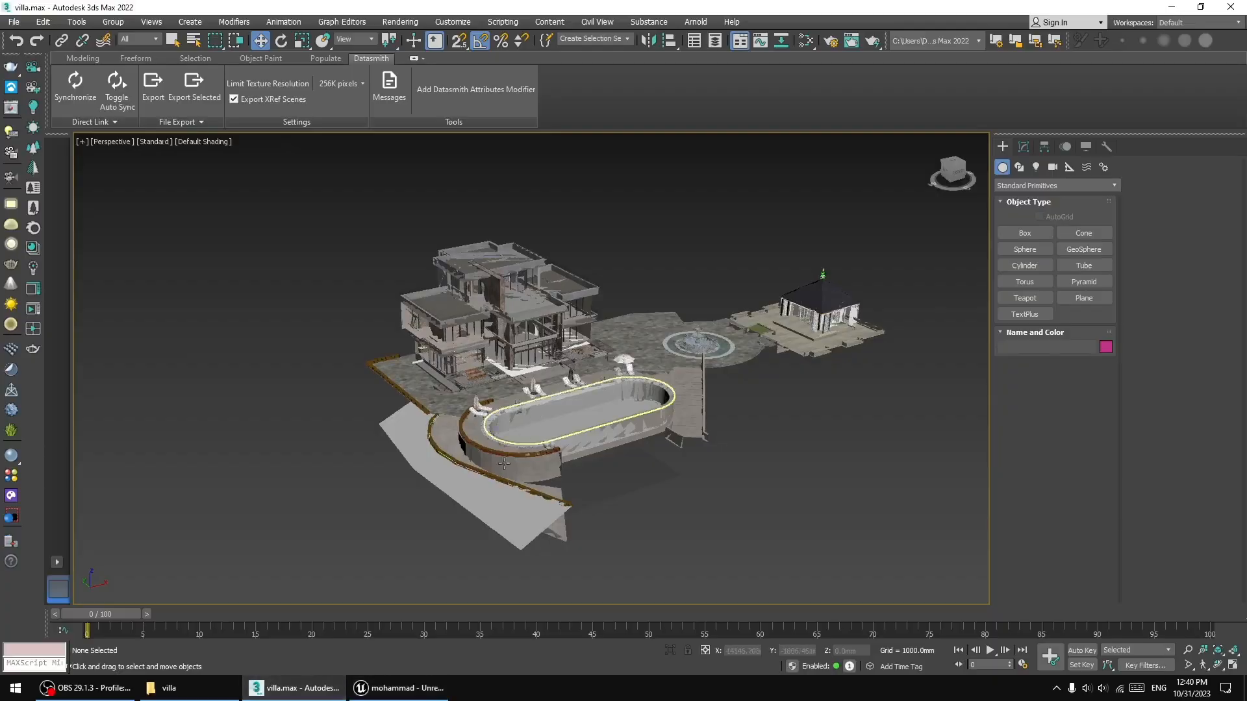
{"action": "left_click", "coordinate": [398, 688]}
{"action": "right_click_drag", "start_coordinate": [718, 292], "coordinate": [726, 253]}
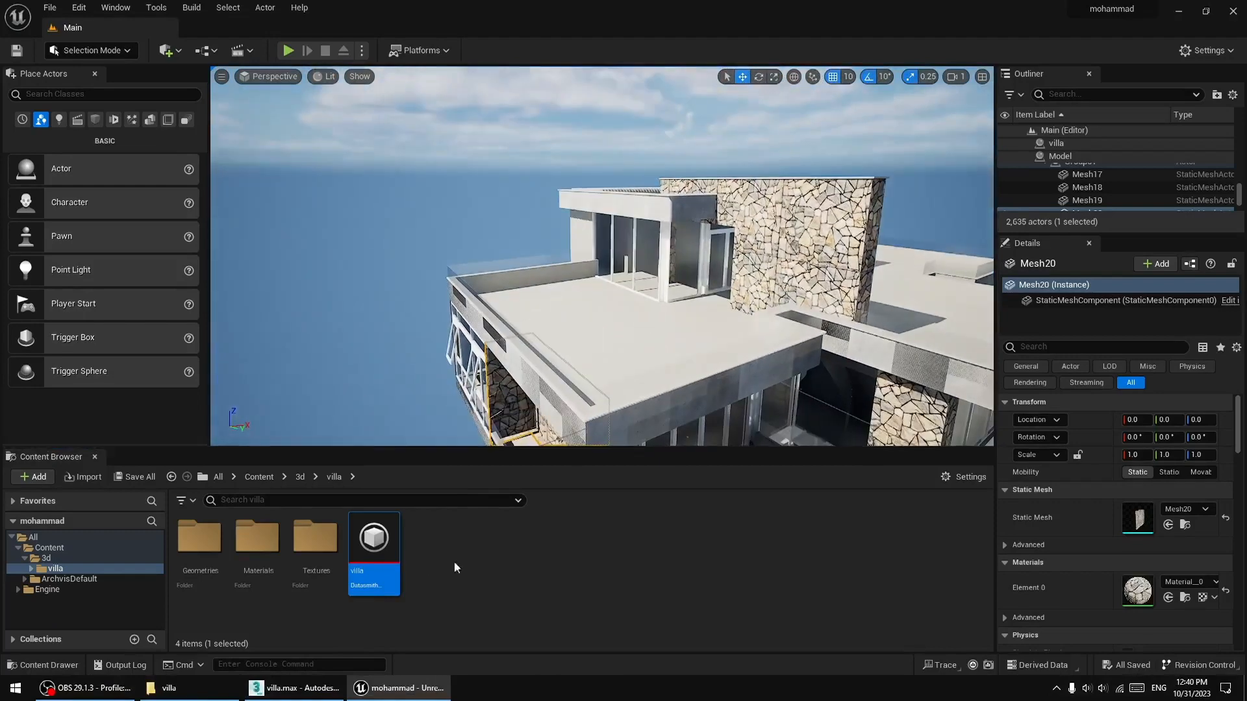
- Create a folder named mat inside the 3d content folder and open it
{"action": "left_click", "coordinate": [52, 557]}
{"action": "right_click", "coordinate": [418, 571]}
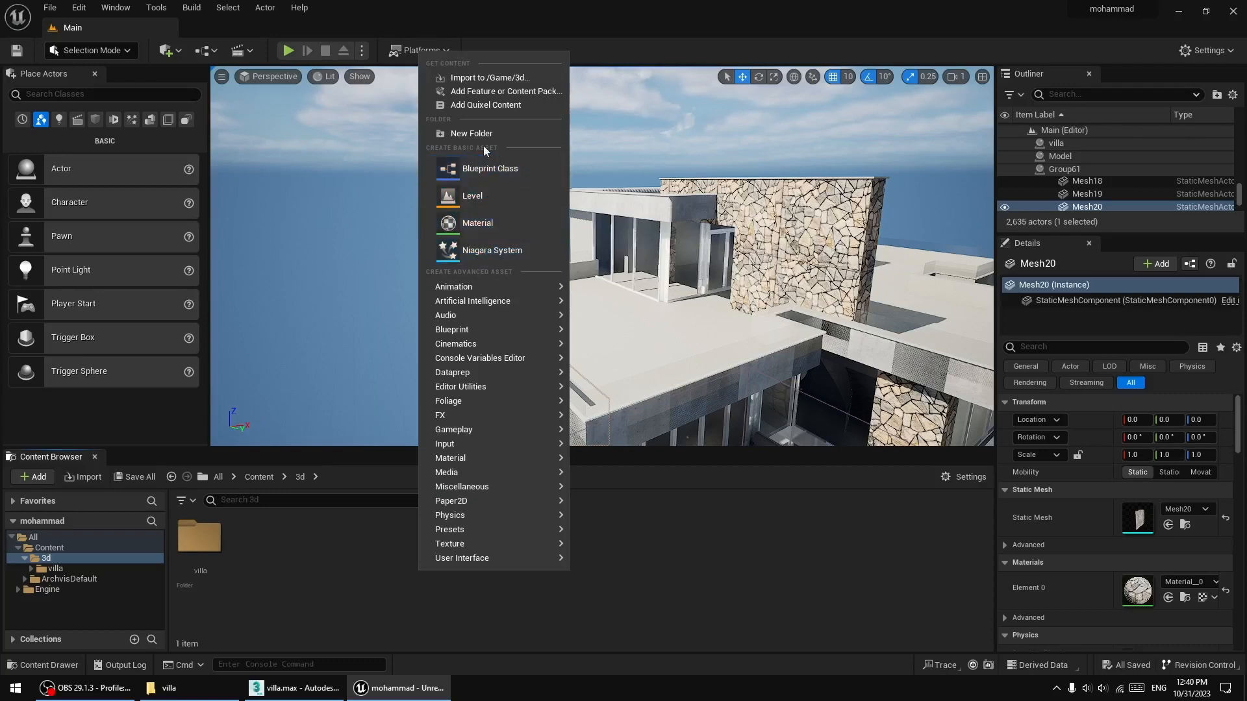
{"action": "left_click", "coordinate": [513, 134]}
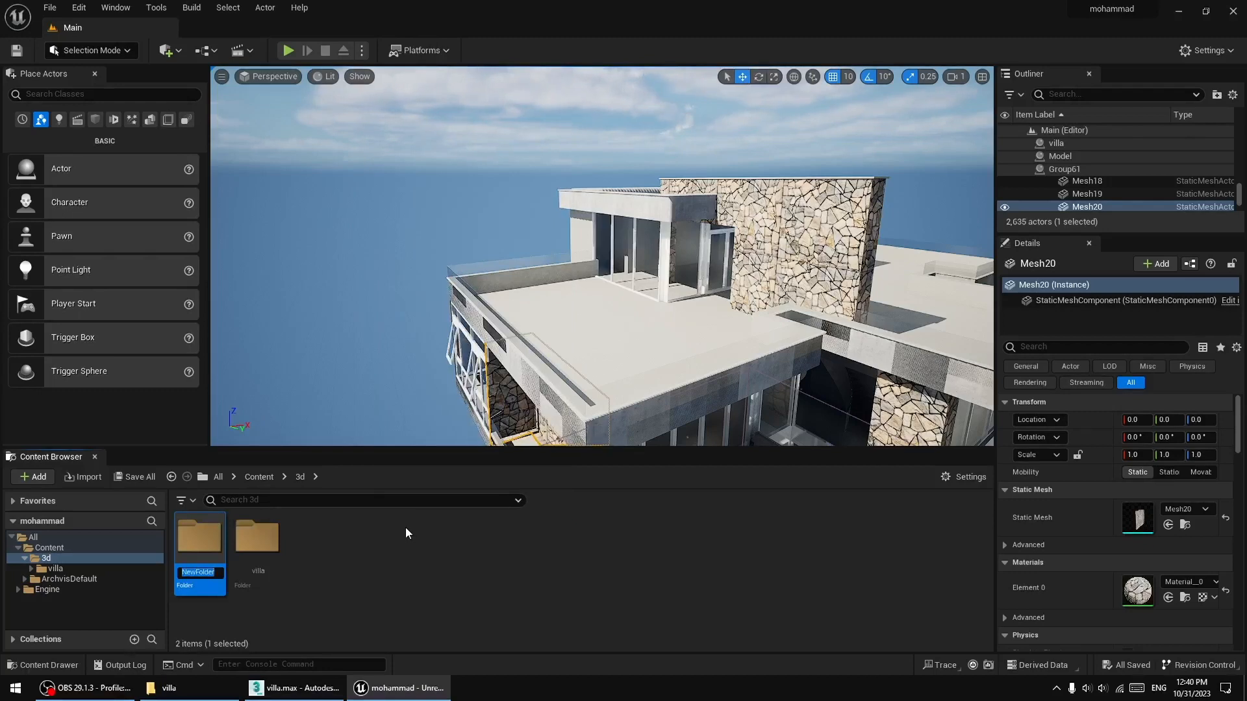
{"action": "type", "text": "mat"}
{"action": "key", "text": "Return"}
{"action": "key", "text": "Return"}
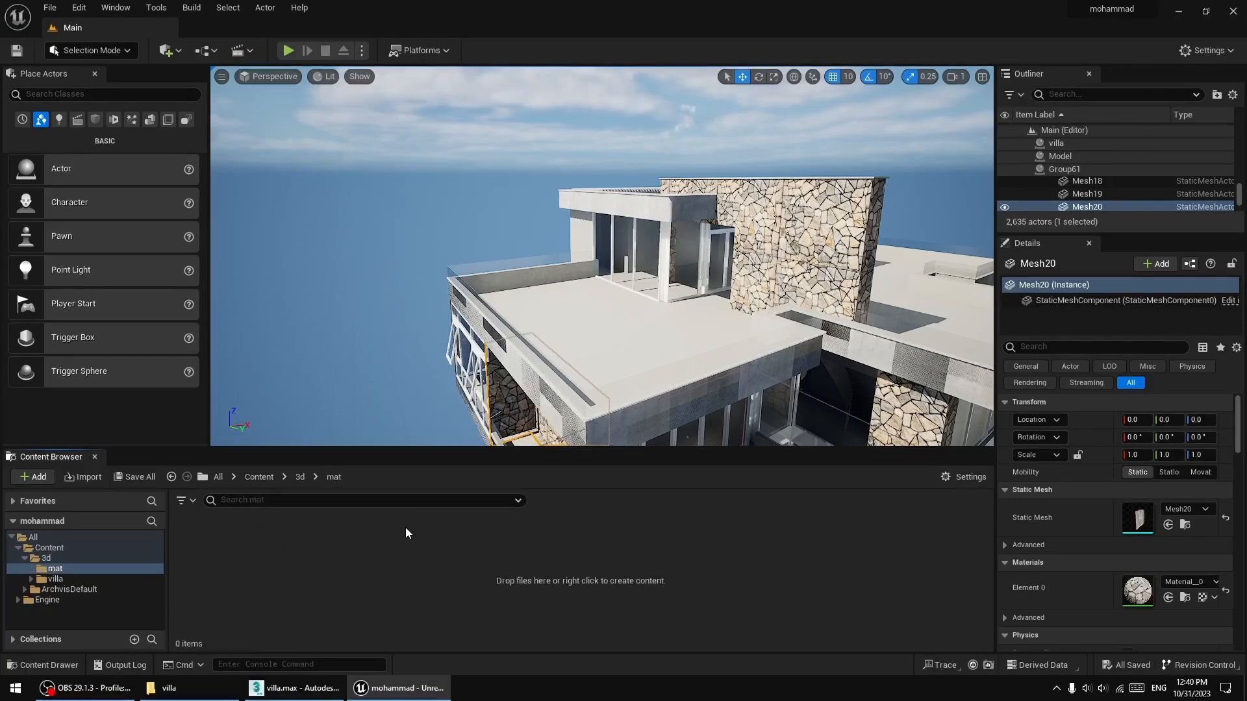
- Create a material named 01 in the mat folder and open its material graph
{"action": "right_click", "coordinate": [395, 544]}
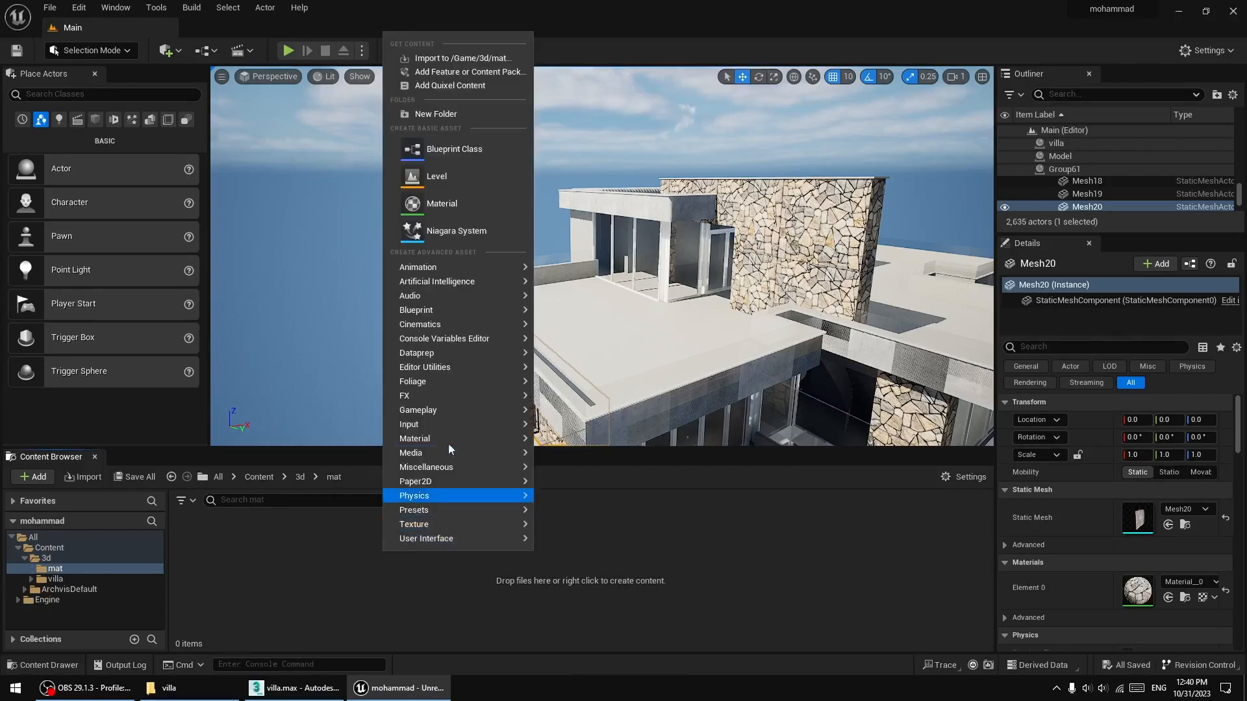
{"action": "left_click", "coordinate": [452, 196]}
{"action": "type", "text": "01"}
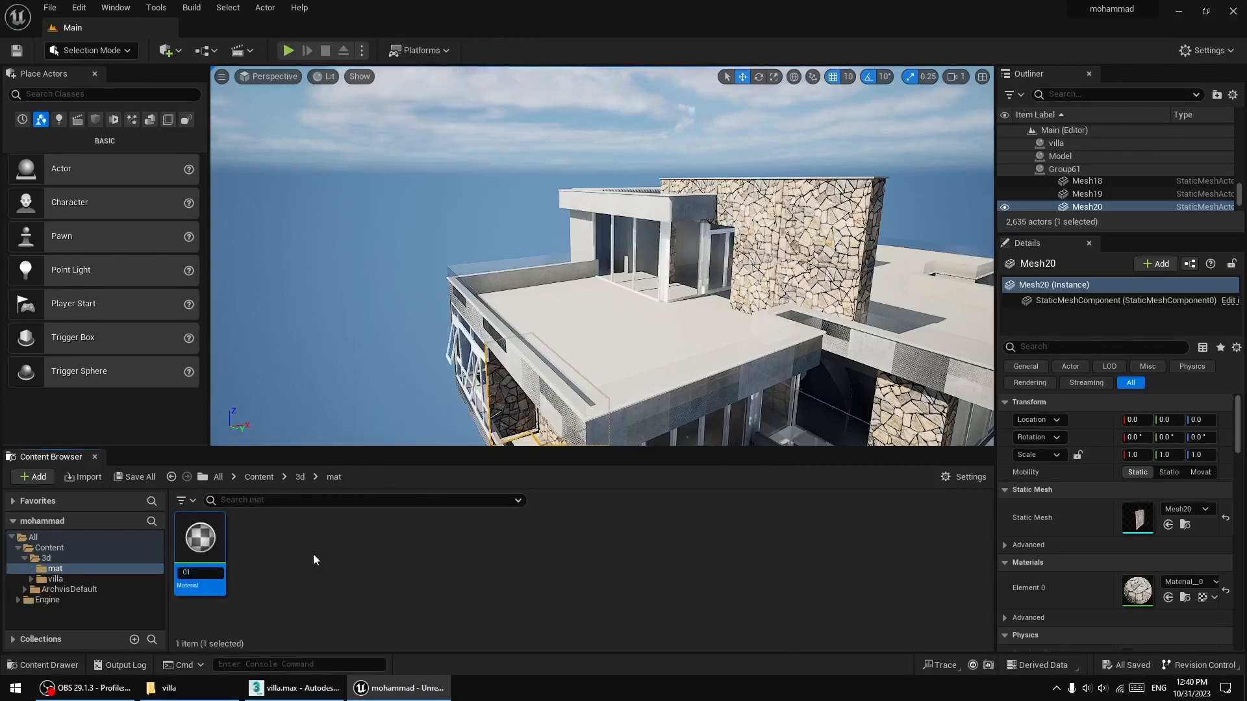
{"action": "key", "text": "Return"}
{"action": "double_click", "coordinate": [187, 535]}
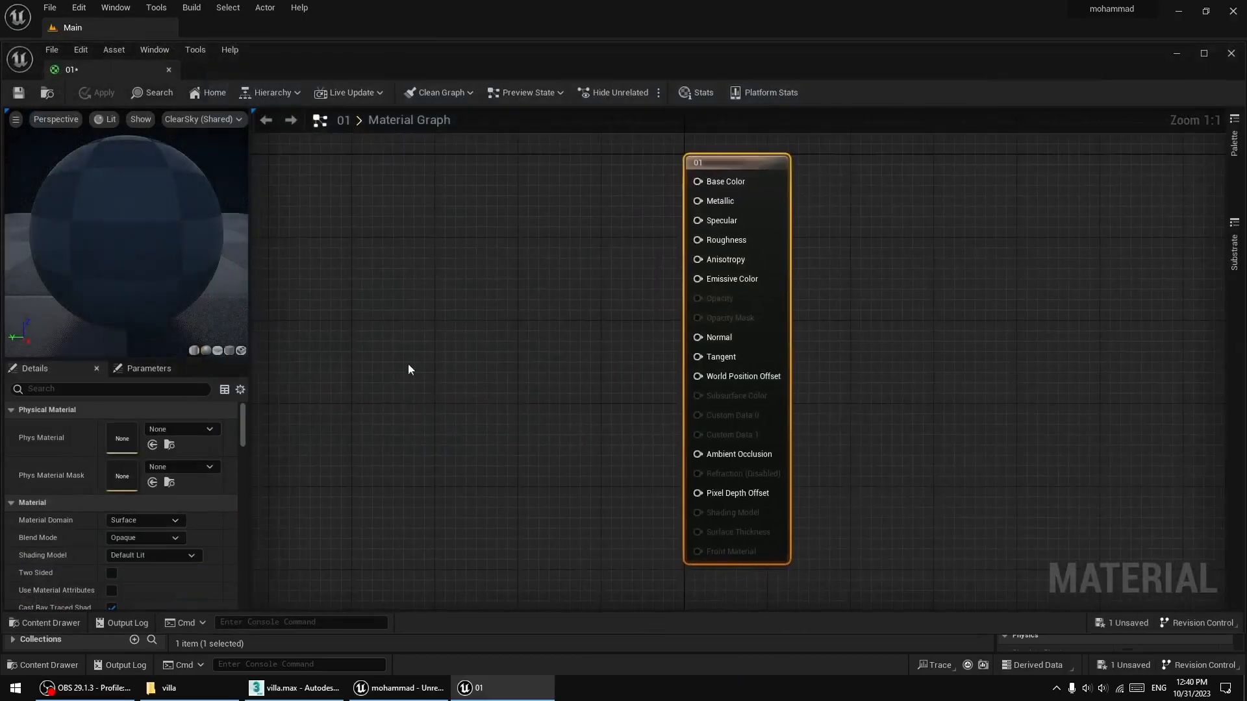
- Add a three-component constant, connect it to Base Color, and set its colour to white (1, 1, 1)
{"action": "left_click", "coordinate": [442, 202]}
{"action": "left_click_drag", "start_coordinate": [567, 226], "coordinate": [699, 181]}
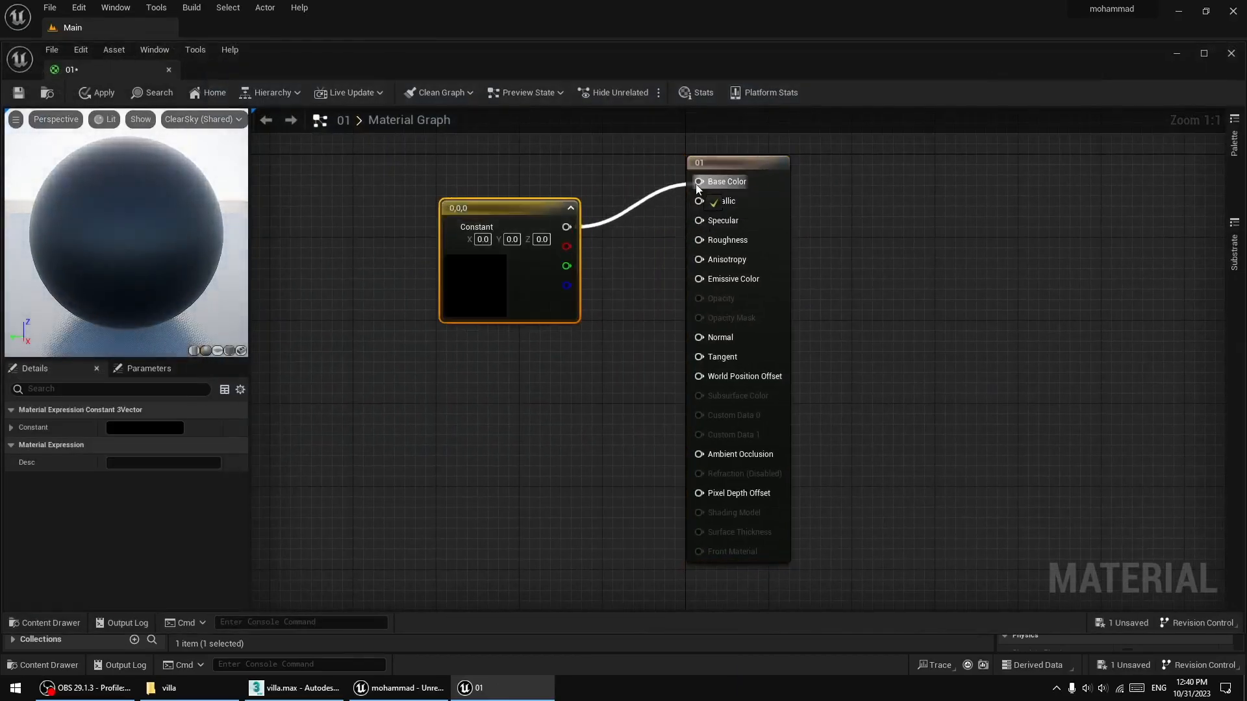
{"action": "double_click", "coordinate": [474, 295]}
{"action": "left_click_drag", "start_coordinate": [657, 414], "coordinate": [665, 335]}
{"action": "left_click", "coordinate": [664, 624]}
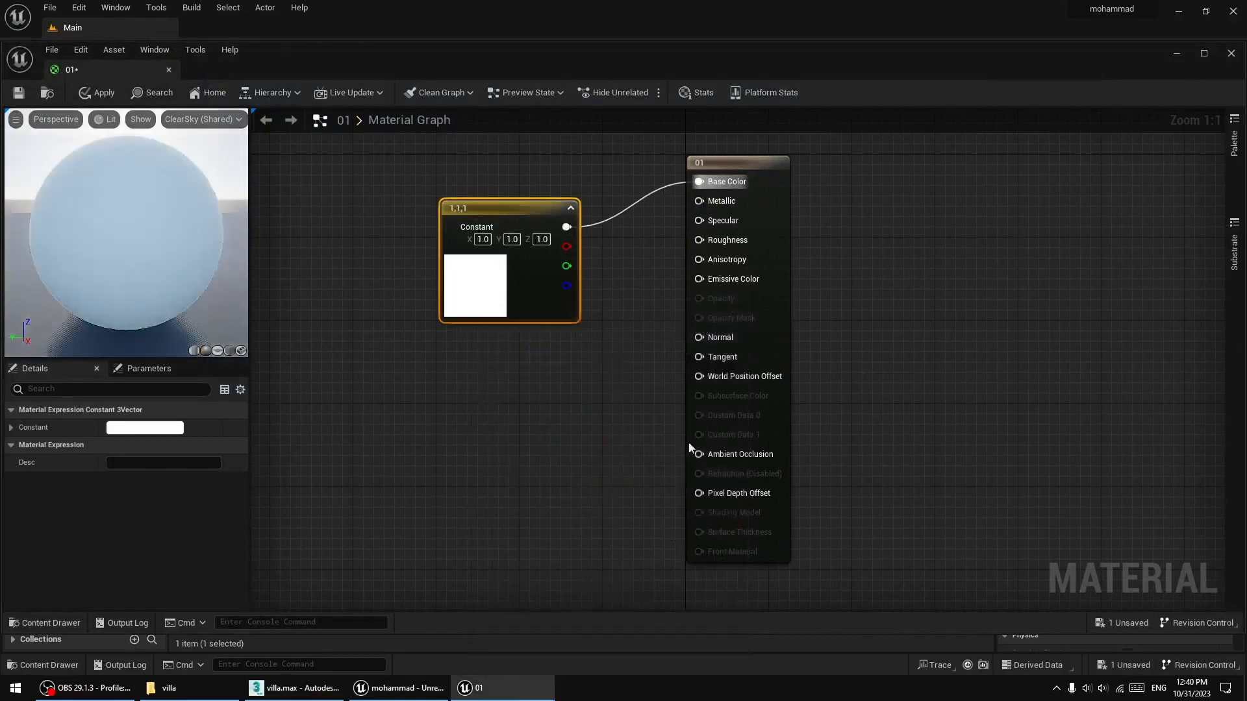
- Check the white material on the preview sphere, save material 01 and close its editor
{"action": "scroll", "coordinate": [530, 431], "scroll_direction": "down", "scroll_amount": 2}
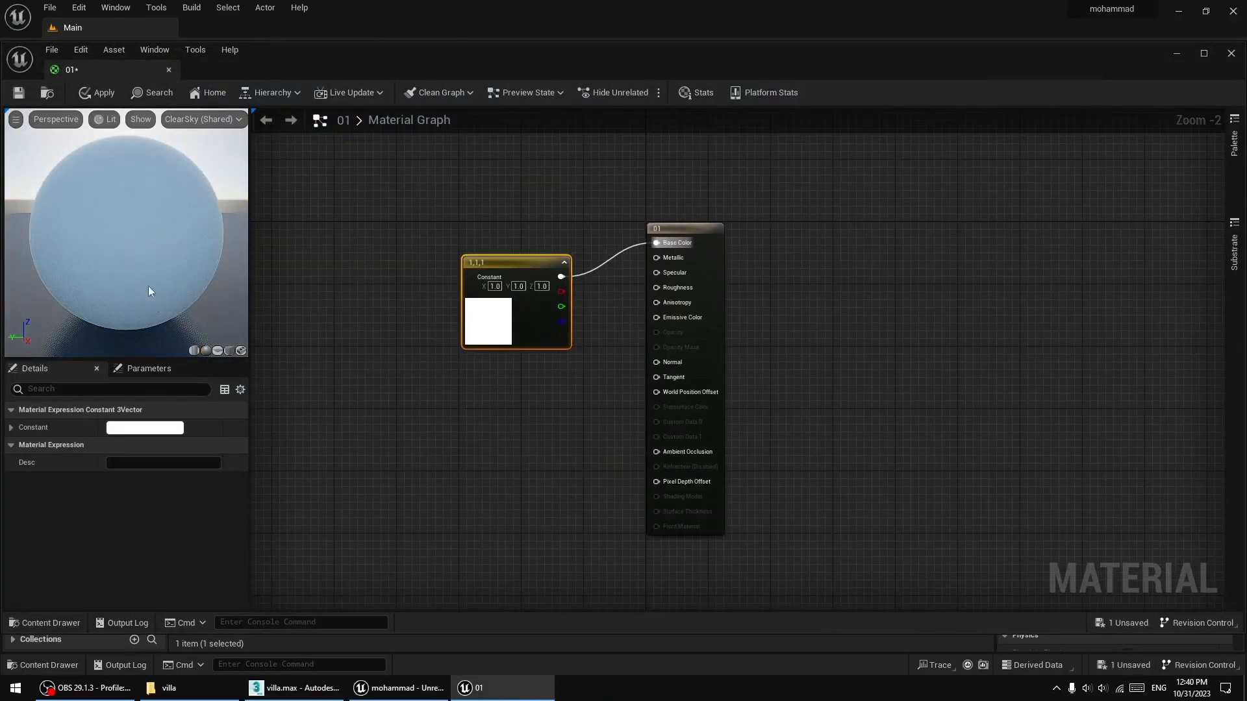
{"action": "left_click_drag", "start_coordinate": [148, 287], "coordinate": [151, 305]}
{"action": "left_click_drag", "start_coordinate": [193, 247], "coordinate": [240, 305]}
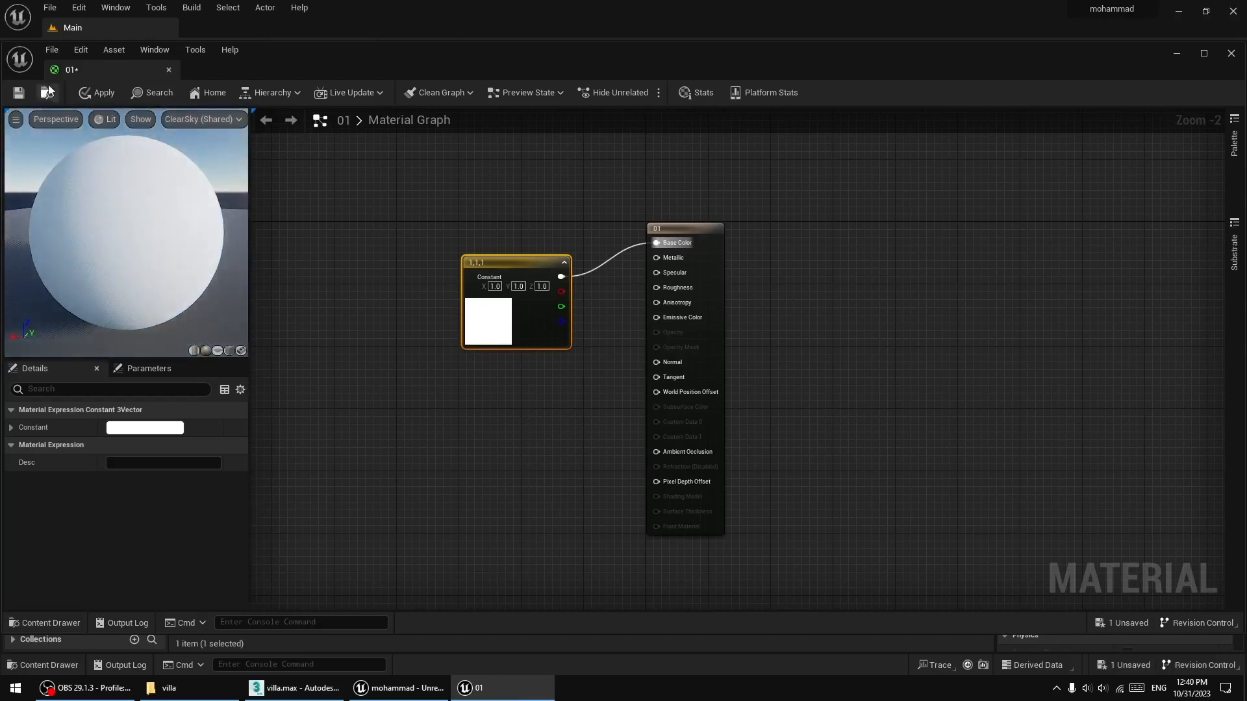
{"action": "left_click", "coordinate": [19, 93]}
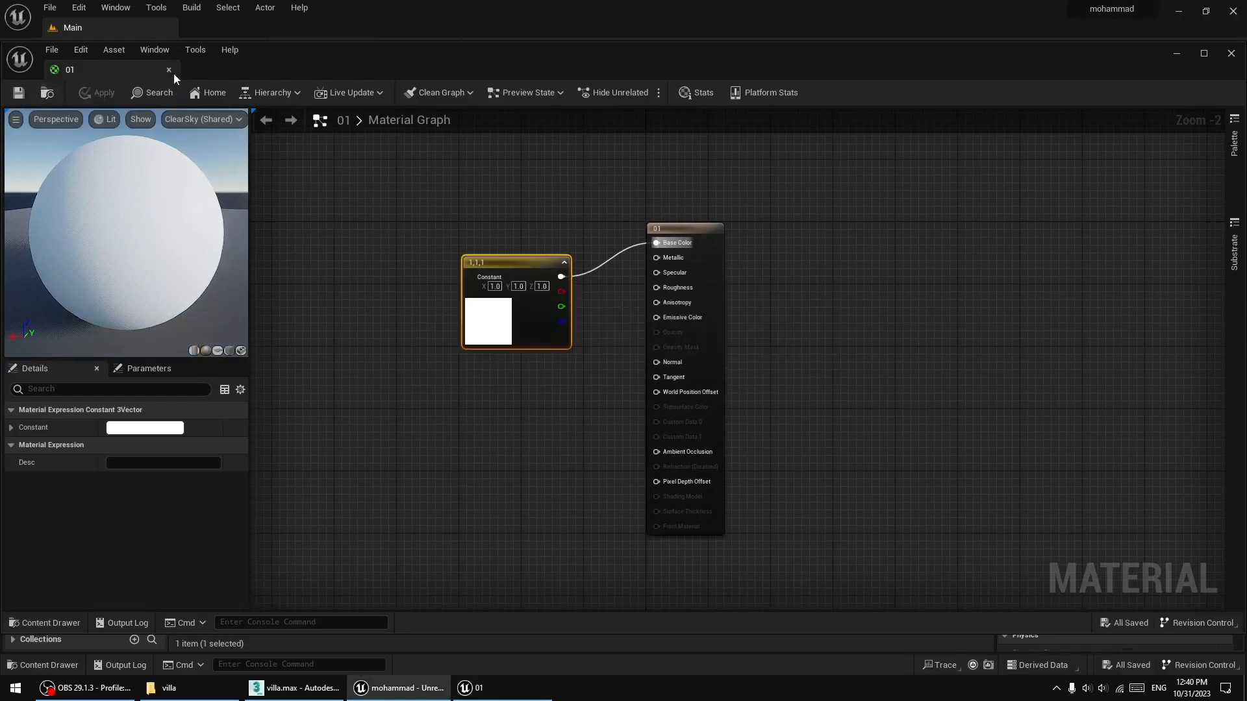
{"action": "left_click", "coordinate": [170, 70]}
- Reopen material 01, convert its white constant to a parameter named 01, and save the material
{"action": "right_click", "coordinate": [195, 521]}
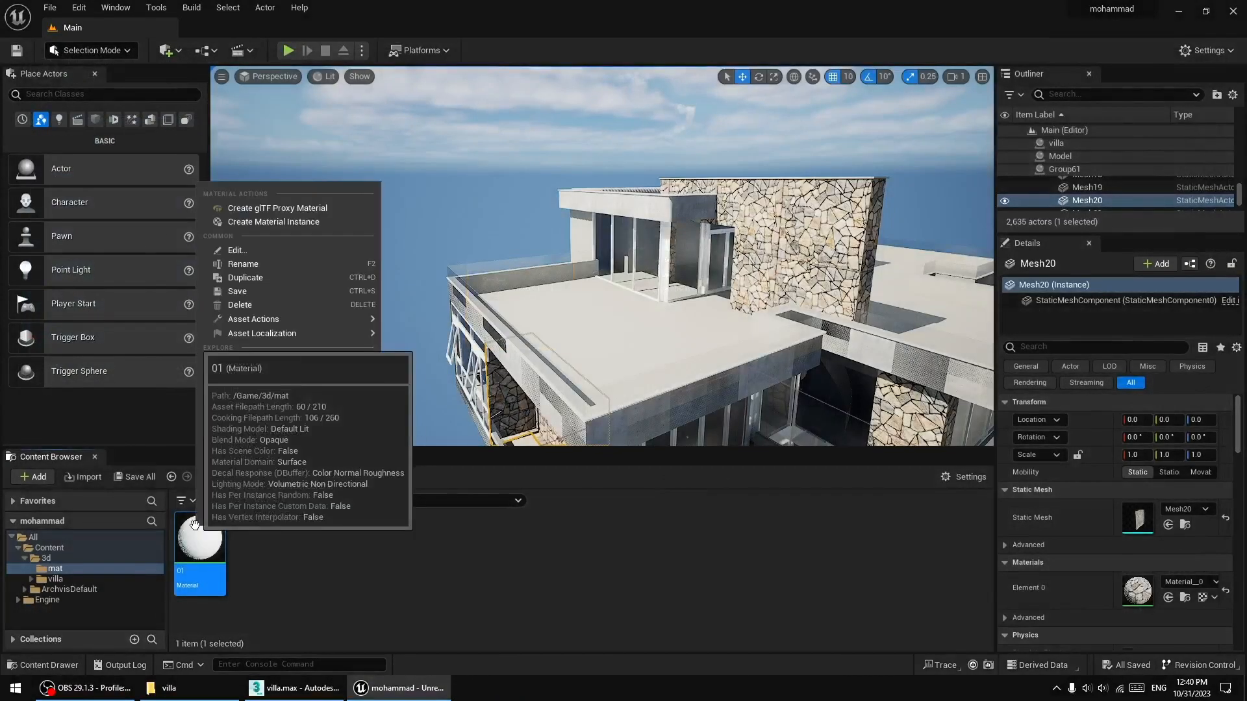
{"action": "double_click", "coordinate": [194, 555]}
{"action": "left_click", "coordinate": [501, 208]}
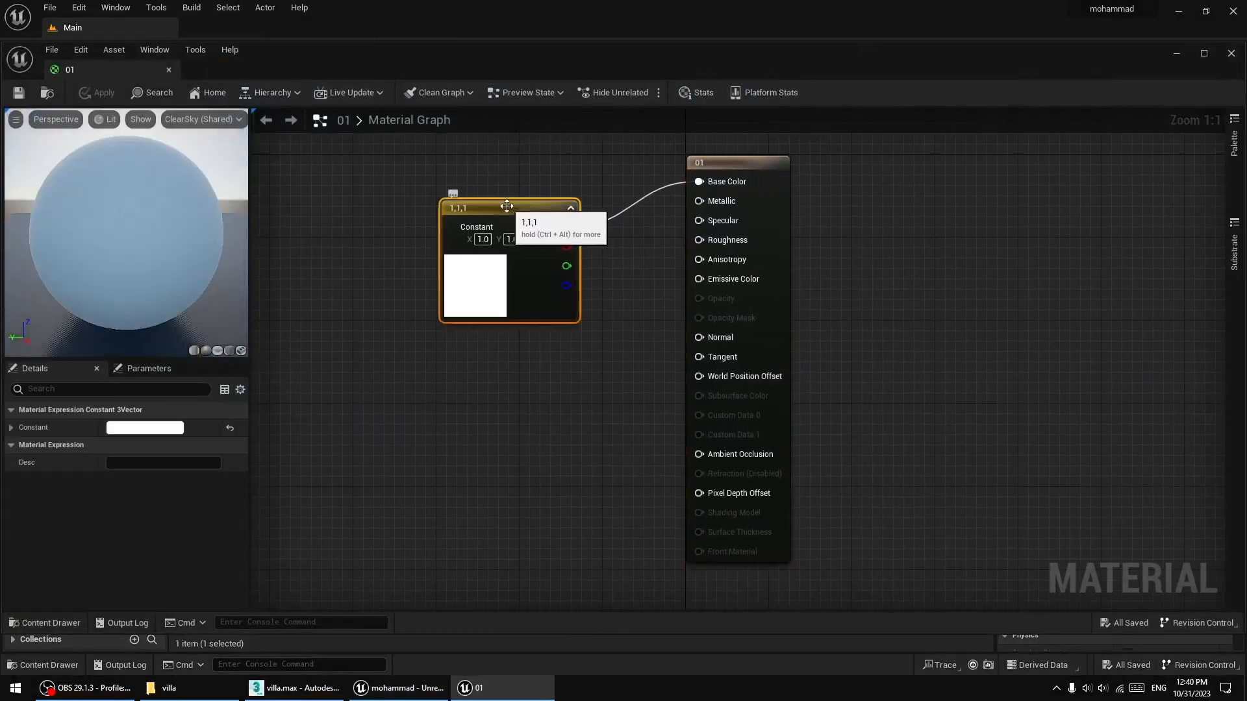
{"action": "right_click", "coordinate": [506, 205]}
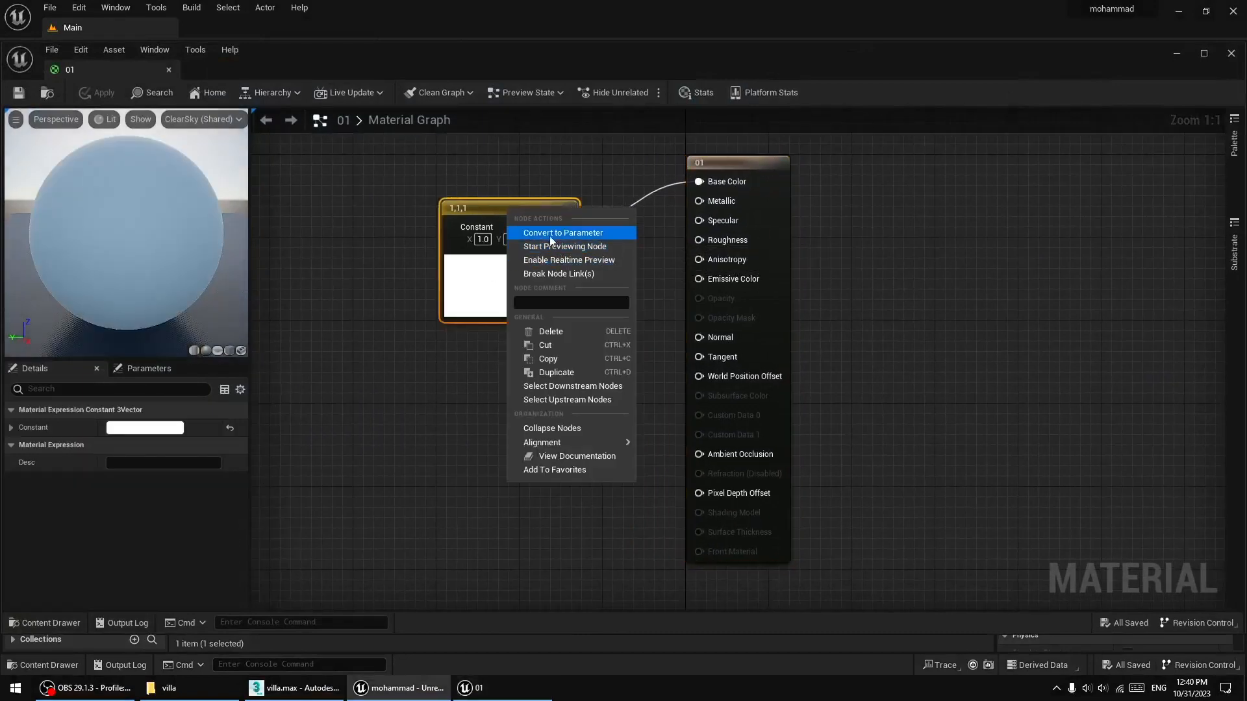
{"action": "left_click", "coordinate": [575, 232]}
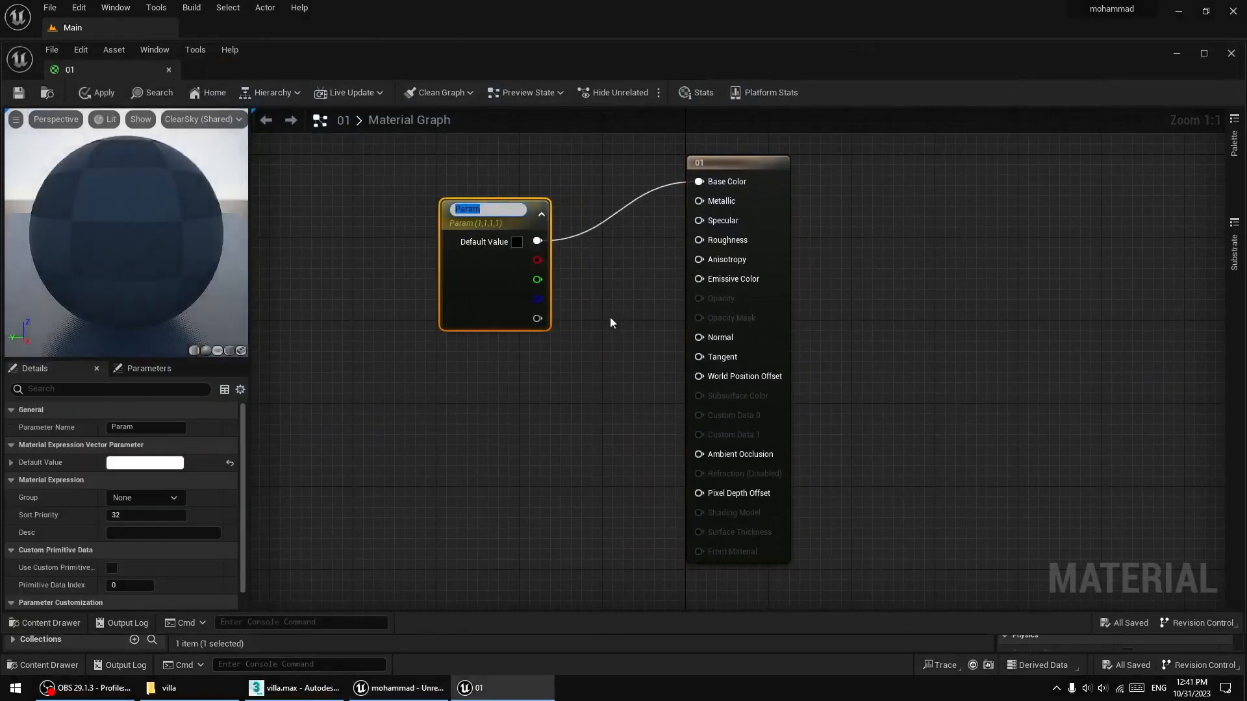
{"action": "key", "text": "Return"}
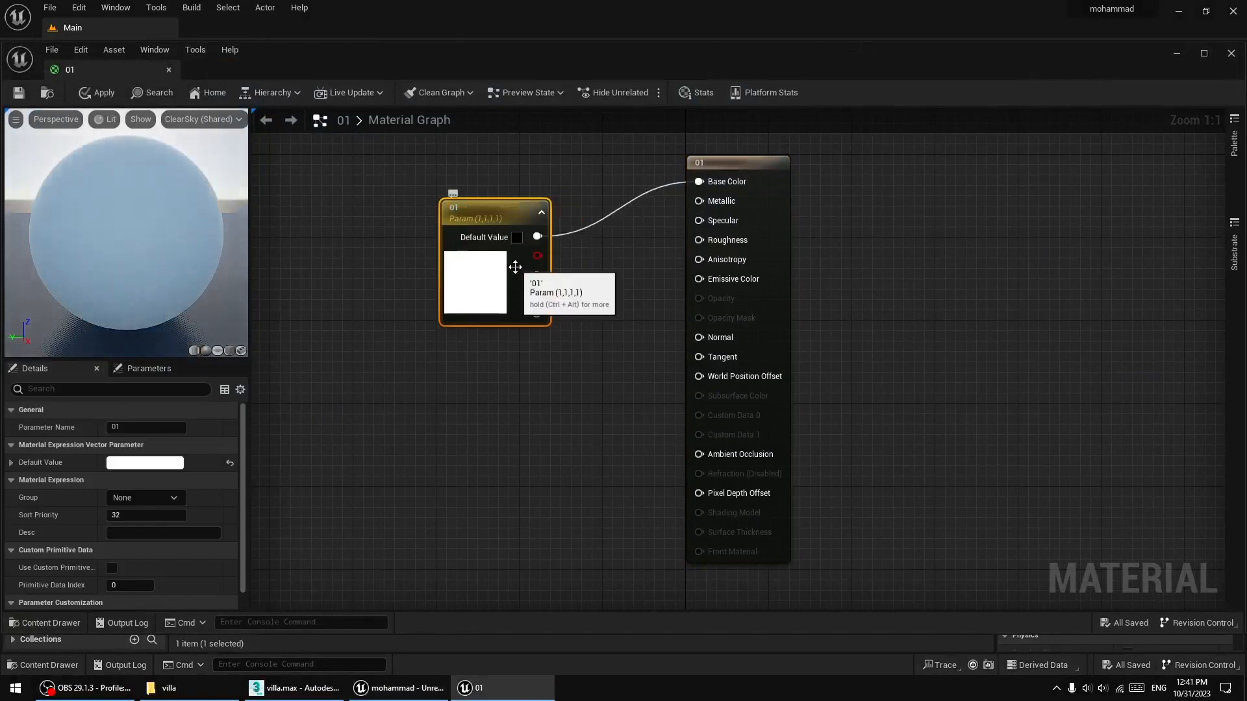
{"action": "left_click", "coordinate": [18, 94]}
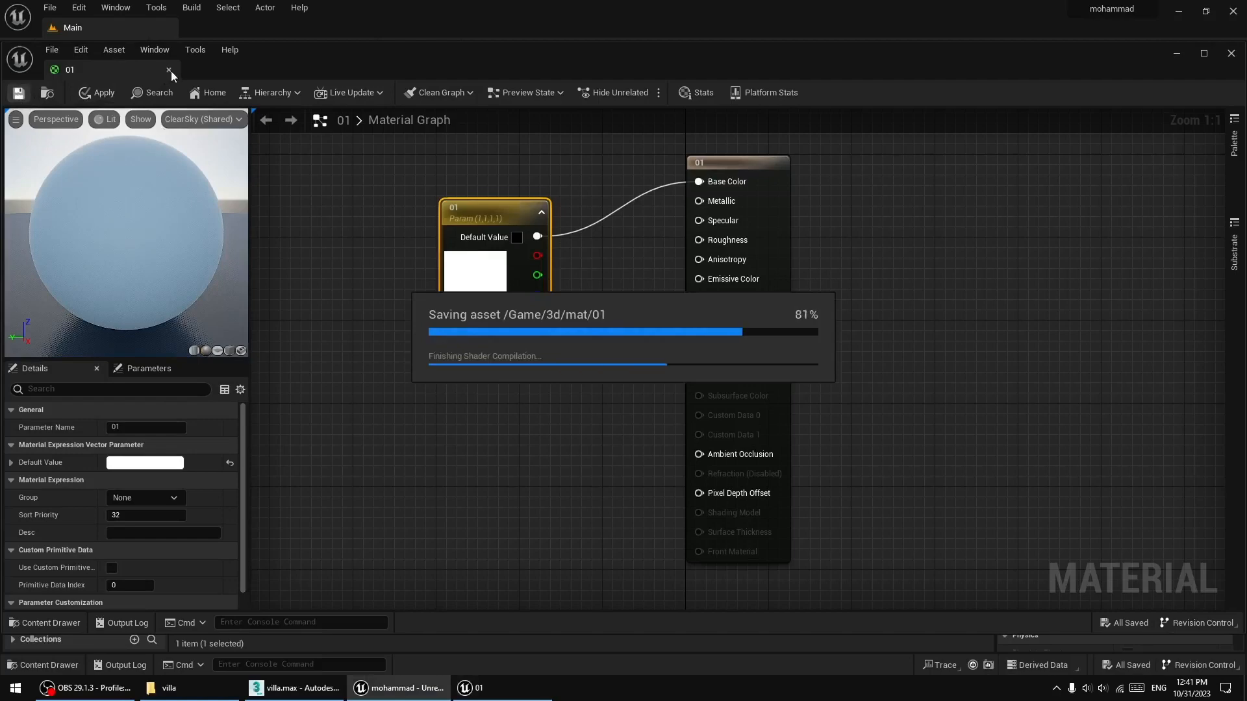
- Close material 01's editor, create a material instance from material 01, and open the instance for editing
{"action": "left_click", "coordinate": [169, 70]}
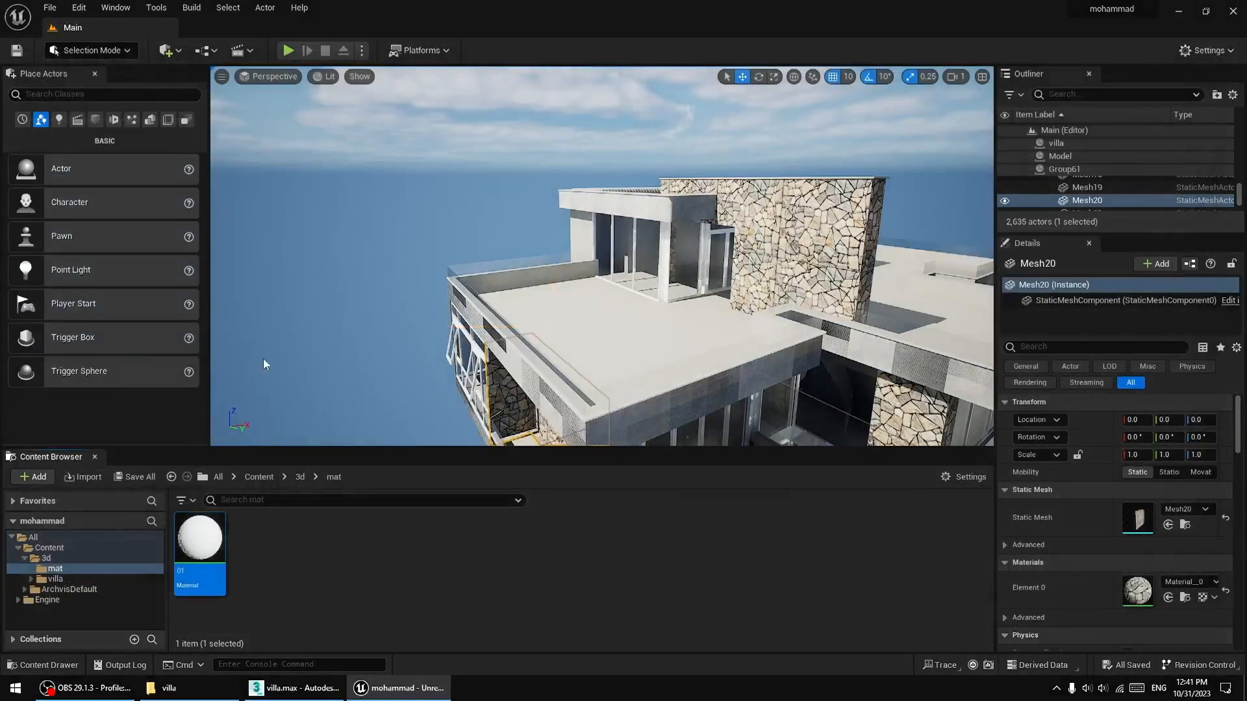
{"action": "right_click", "coordinate": [189, 552]}
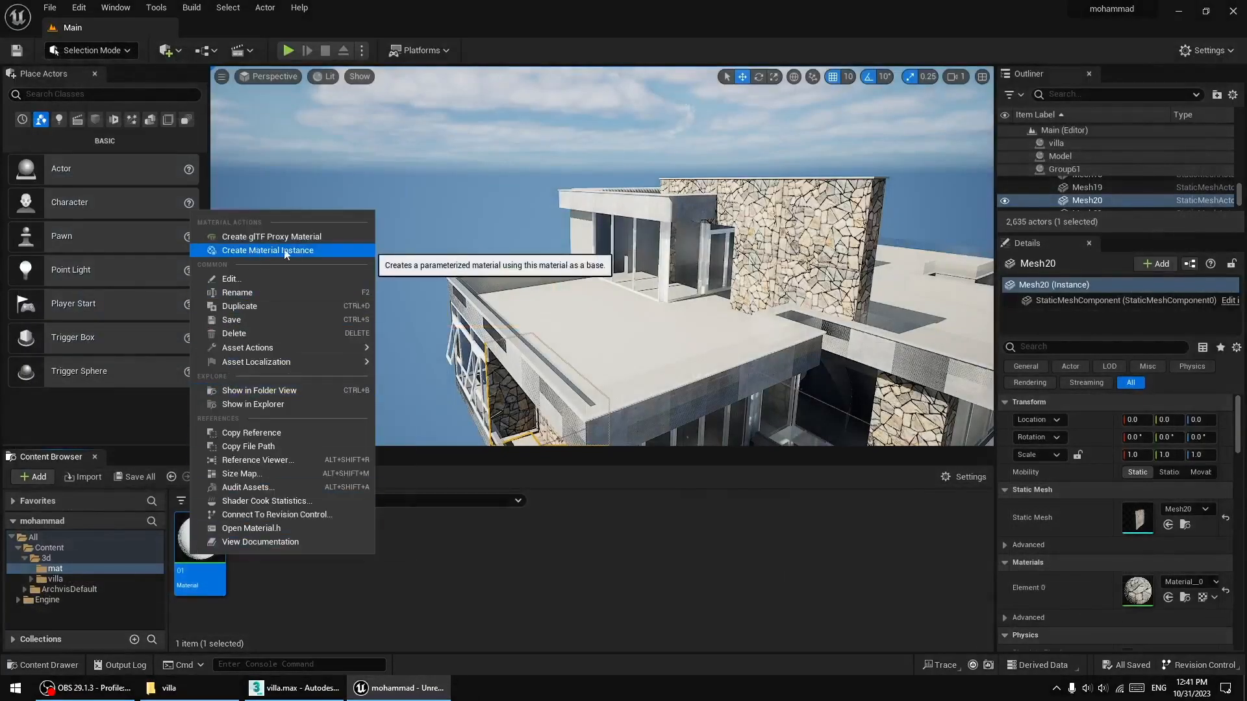
{"action": "left_click", "coordinate": [264, 251]}
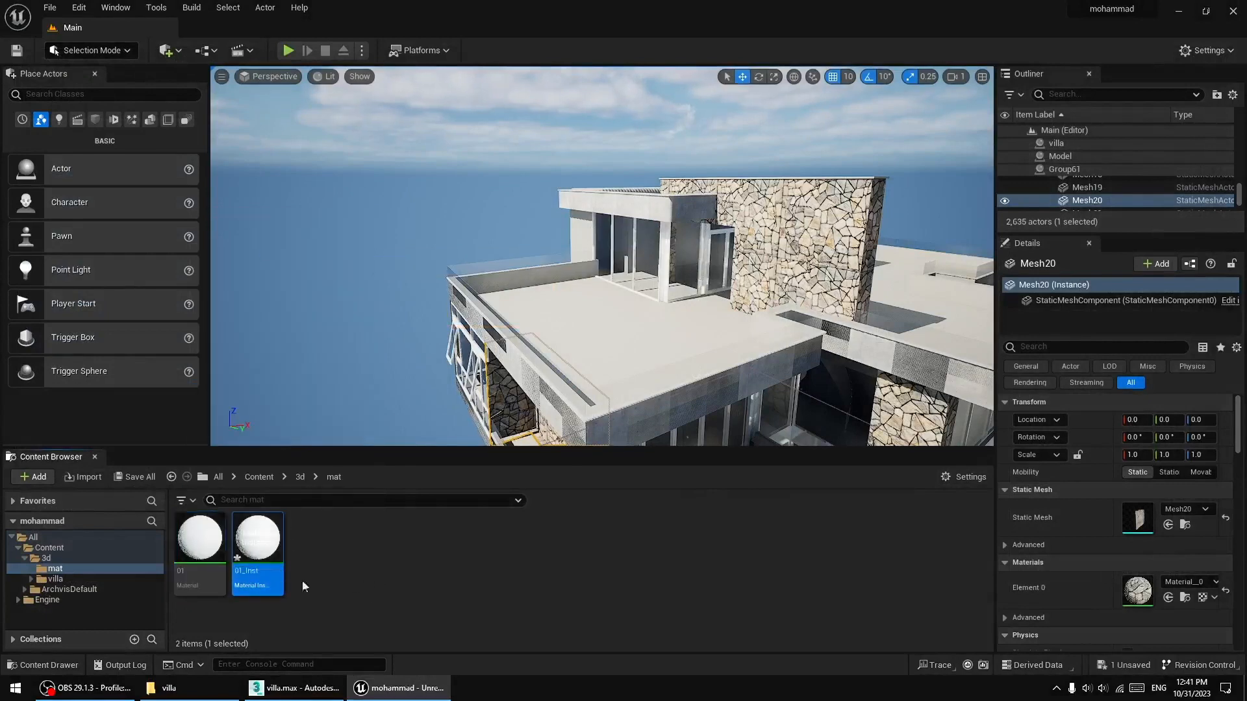
{"action": "double_click", "coordinate": [258, 539]}
{"action": "scroll", "coordinate": [505, 363], "scroll_direction": "down", "scroll_amount": 5}
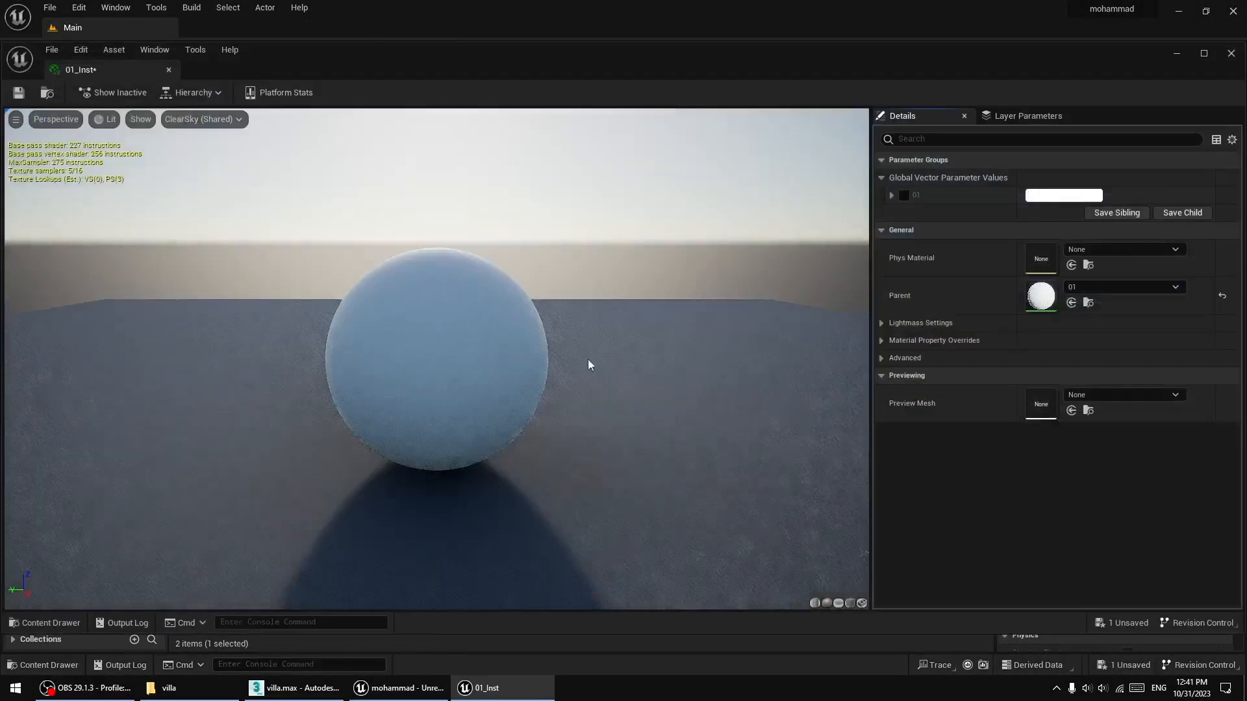
{"action": "left_click_drag", "start_coordinate": [590, 364], "coordinate": [286, 393]}
{"action": "left_click", "coordinate": [891, 195]}
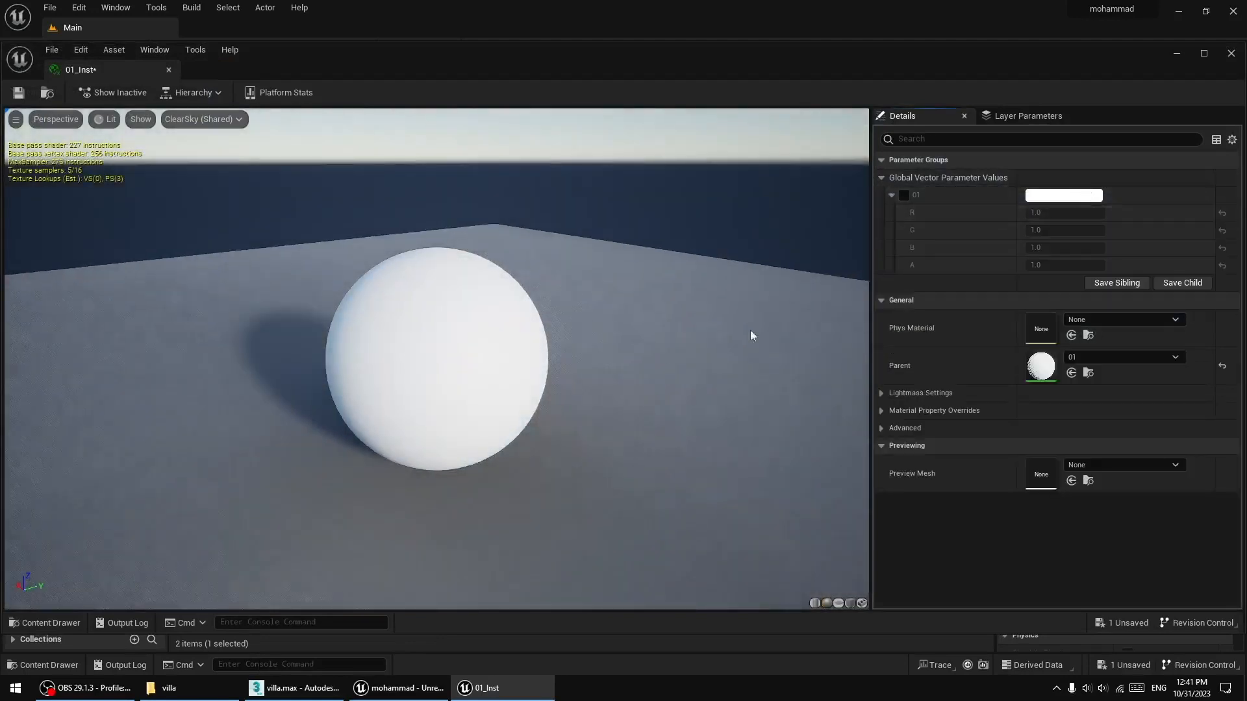
{"action": "left_click", "coordinate": [892, 194]}
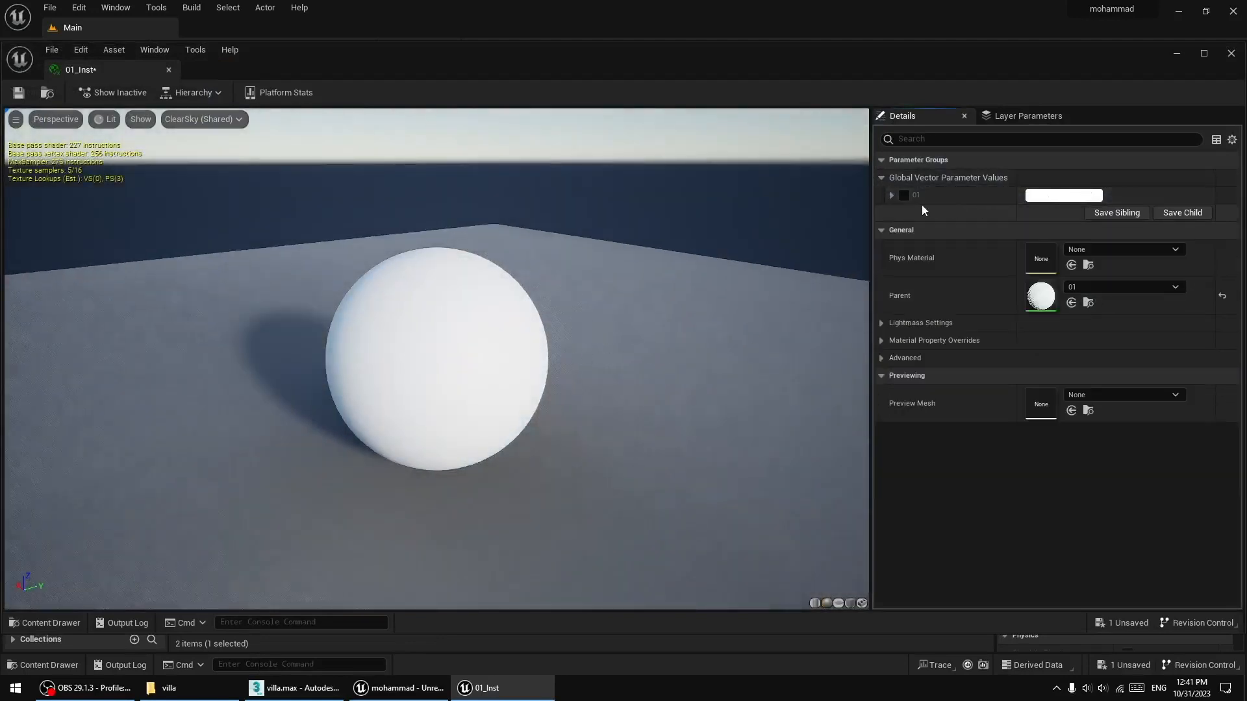
{"action": "left_click", "coordinate": [1056, 195]}
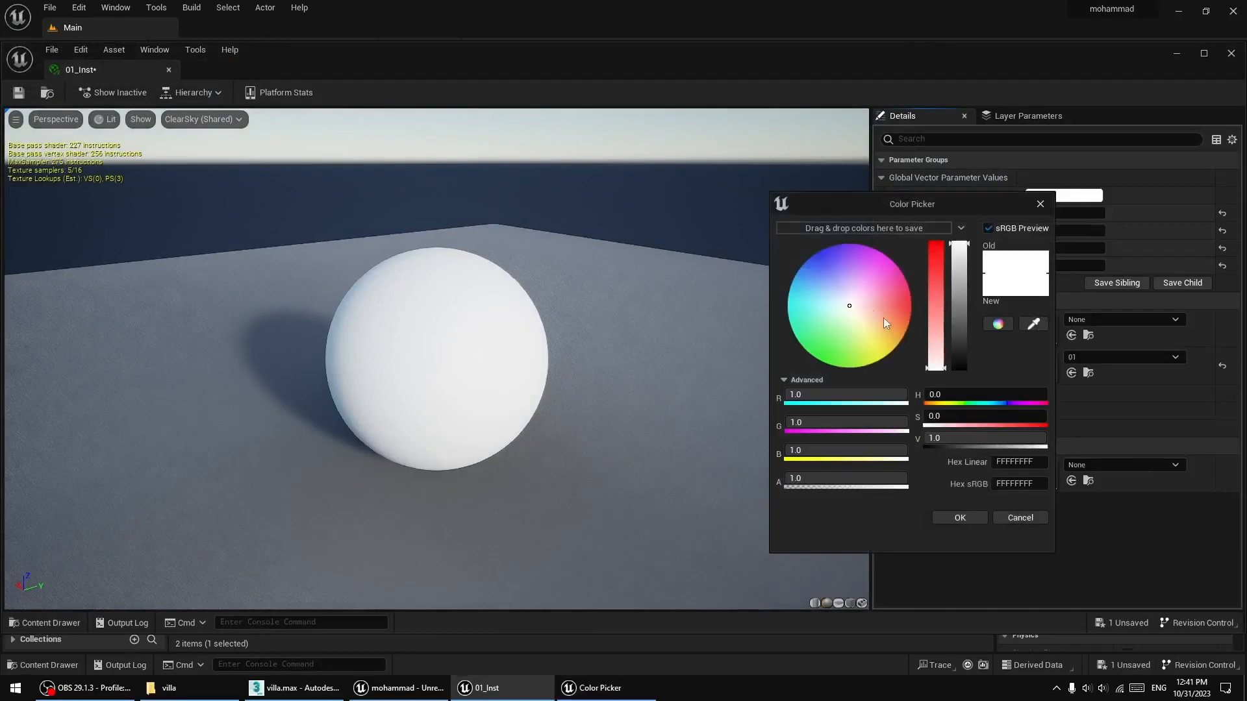
{"action": "left_click_drag", "start_coordinate": [884, 317], "coordinate": [918, 291]}
{"action": "left_click", "coordinate": [1020, 518]}
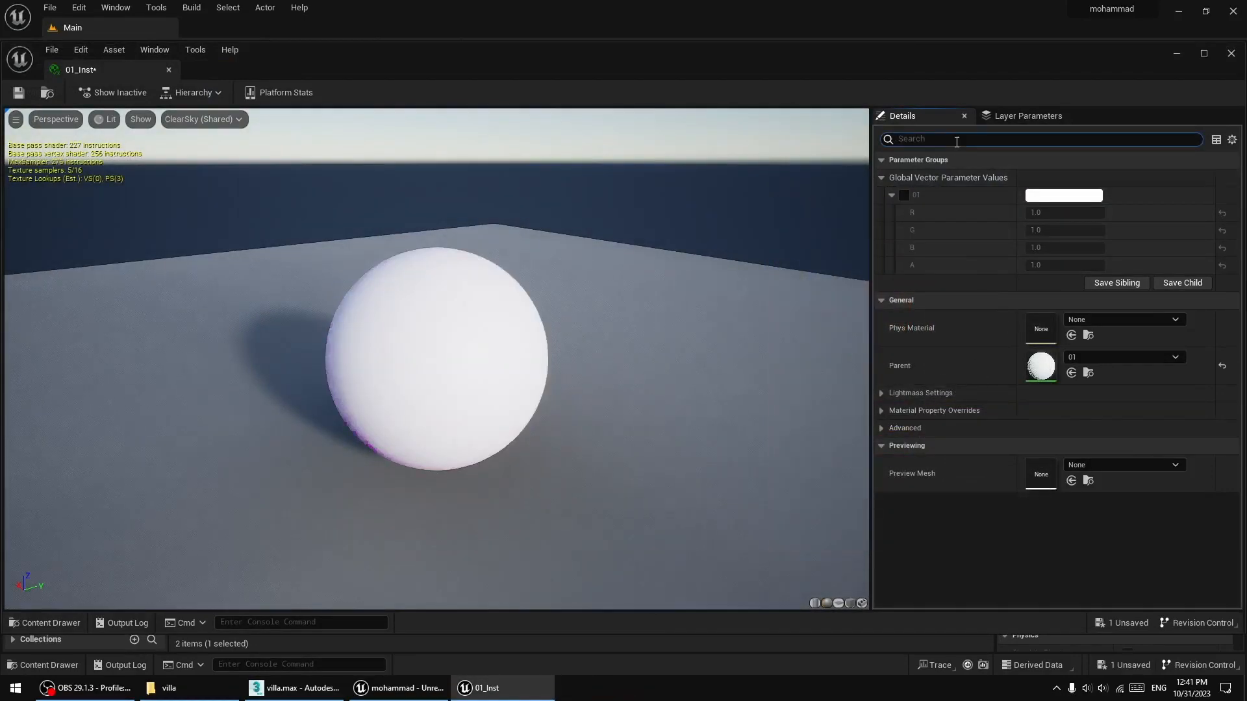
- Override and enable Two Sided on the 01_Inst material instance, save it, and close its editor
{"action": "left_click", "coordinate": [957, 141]}
{"action": "type", "text": "two"}
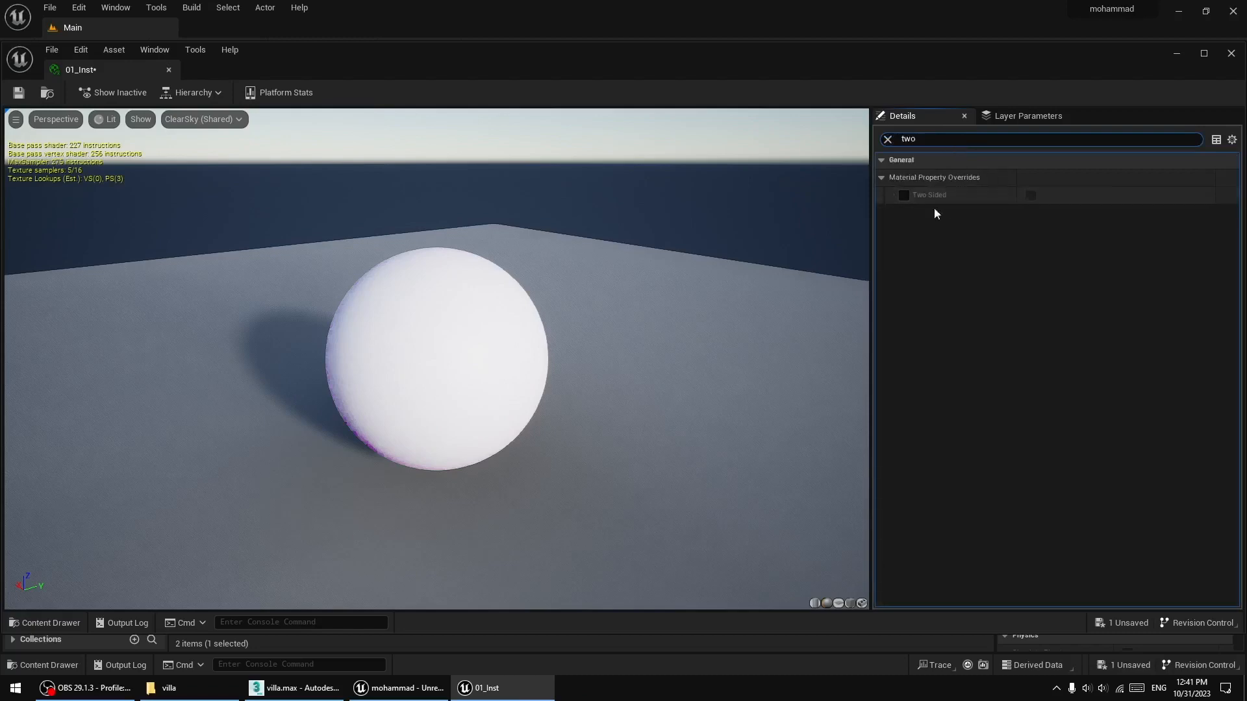
{"action": "left_click", "coordinate": [904, 195]}
{"action": "left_click", "coordinate": [1030, 196]}
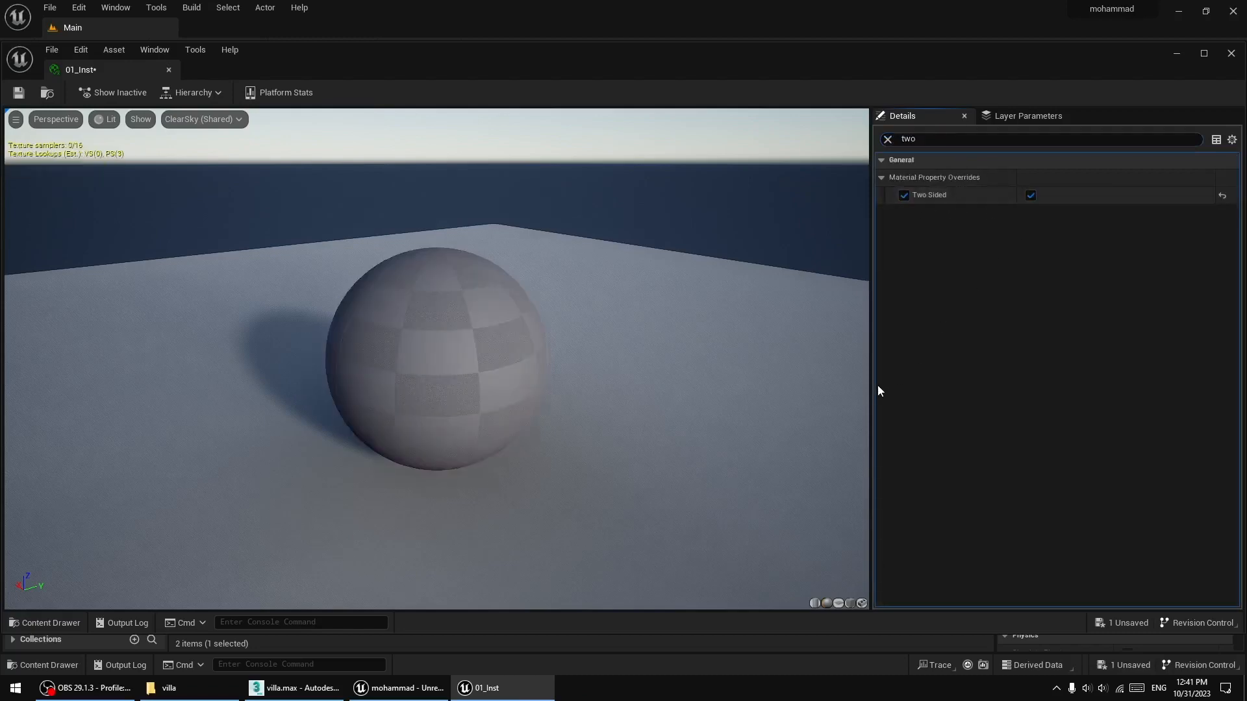
{"action": "left_click", "coordinate": [23, 94]}
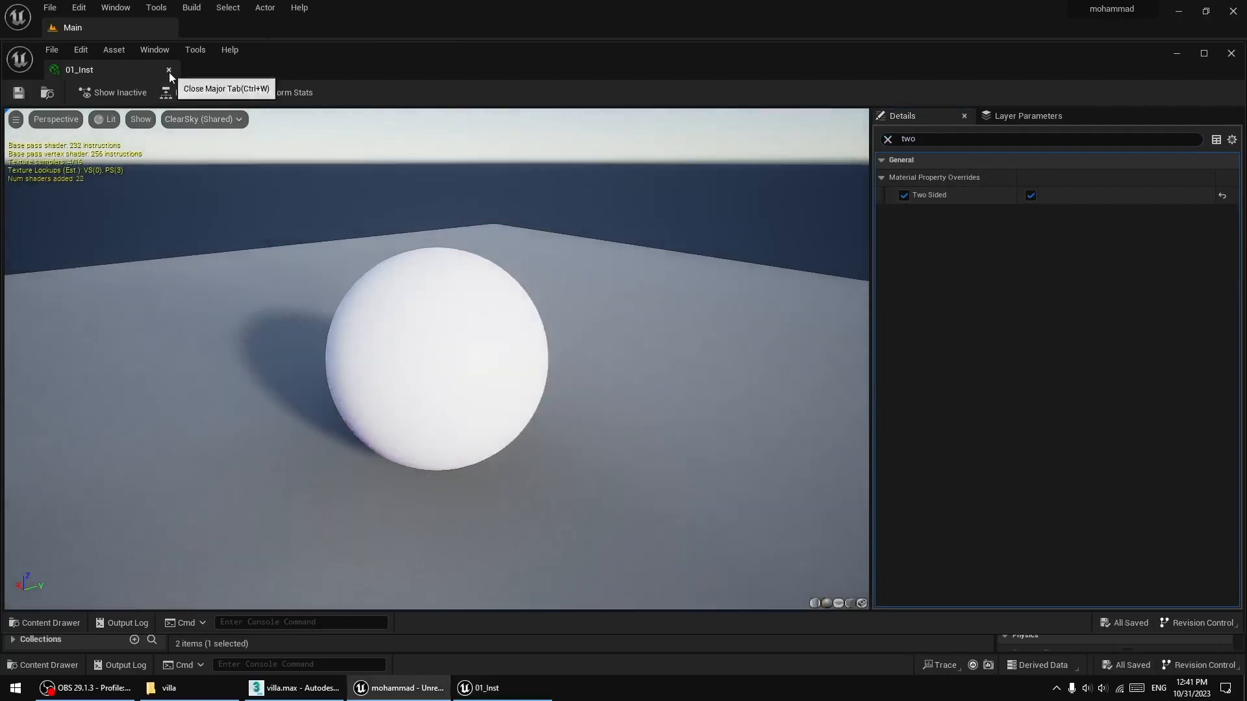
{"action": "left_click", "coordinate": [169, 69]}
- Apply 01_Inst to the villa's open terrace floor
{"action": "right_click_drag", "start_coordinate": [601, 256], "coordinate": [548, 107]}
{"action": "key", "text": "w"}
{"action": "key", "text": "w"}
{"action": "left_click_drag", "start_coordinate": [293, 496], "coordinate": [467, 248]}
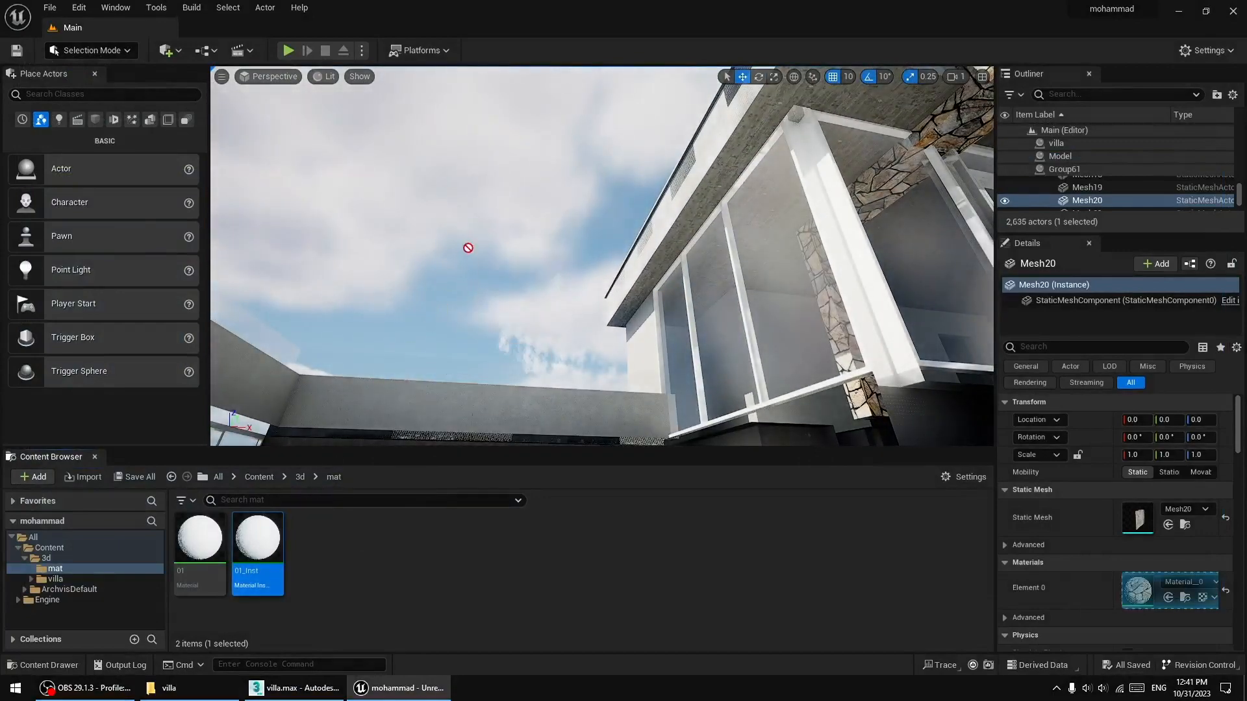
{"action": "right_click_drag", "start_coordinate": [469, 278], "coordinate": [470, 460]}
{"action": "key", "text": "w"}
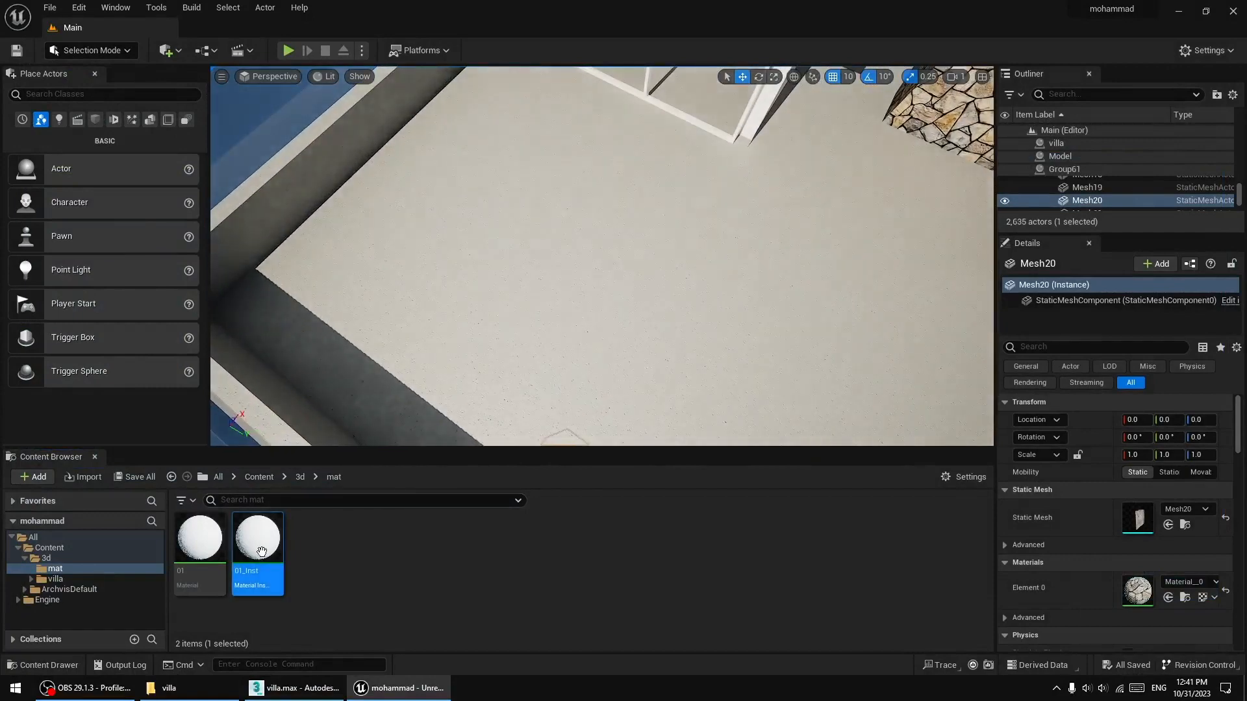
{"action": "left_click_drag", "start_coordinate": [262, 552], "coordinate": [535, 309]}
- Apply 01_Inst to the villa's interior floor and to the wall beside the glazed door
{"action": "right_click_drag", "start_coordinate": [535, 309], "coordinate": [123, 283]}
{"action": "key", "text": "w"}
{"action": "key", "text": "s"}
{"action": "key", "text": "w"}
{"action": "key", "text": "w"}
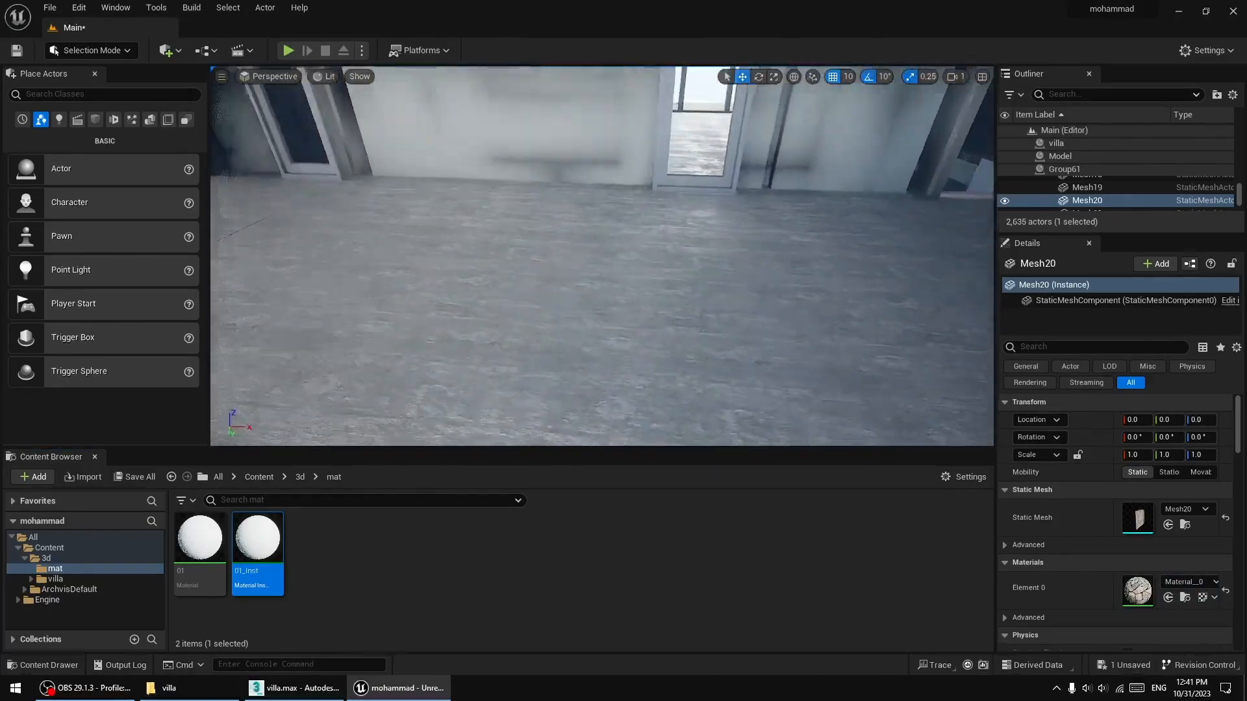
{"action": "right_click_drag", "start_coordinate": [486, 394], "coordinate": [363, 387]}
{"action": "left_click_drag", "start_coordinate": [314, 508], "coordinate": [428, 357]}
{"action": "right_click_drag", "start_coordinate": [428, 357], "coordinate": [436, 355]}
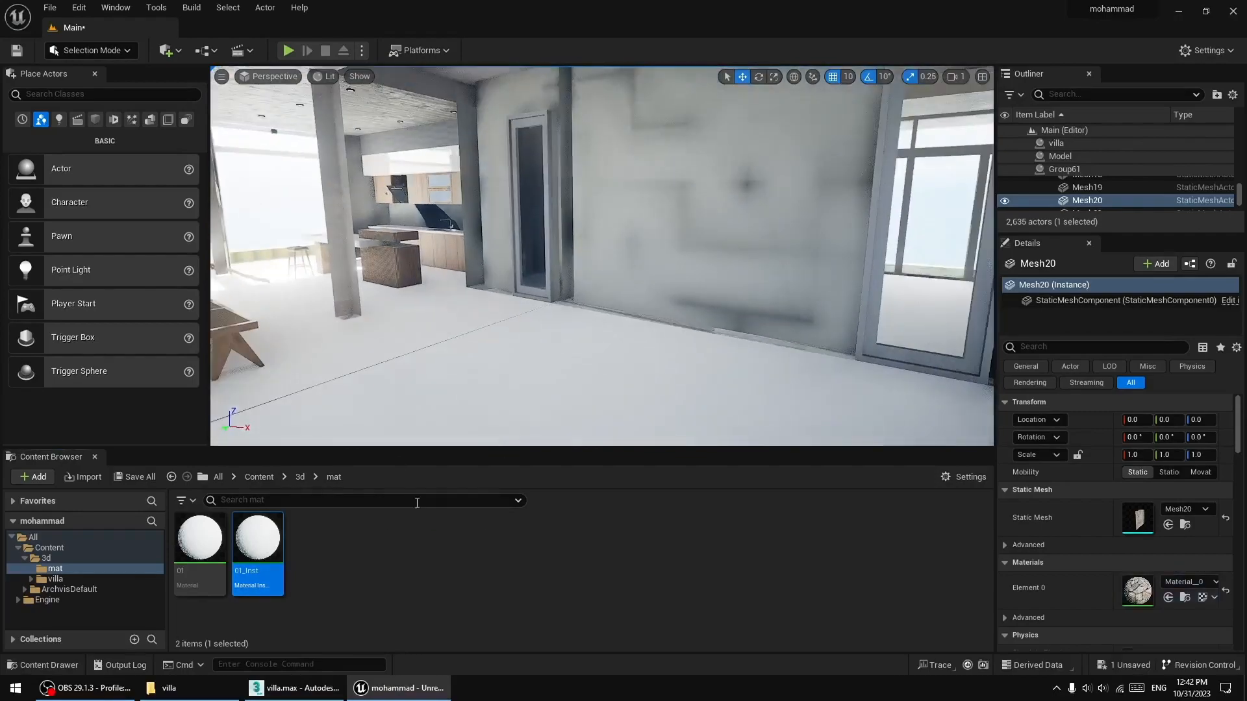
{"action": "left_click_drag", "start_coordinate": [589, 326], "coordinate": [612, 296]}
- Select the narrow dark column at the end of the glazed facade and apply 01_Inst to it
{"action": "key", "text": "s"}
{"action": "right_click_drag", "start_coordinate": [613, 296], "coordinate": [565, 305]}
{"action": "key", "text": "d"}
{"action": "key", "text": "w"}
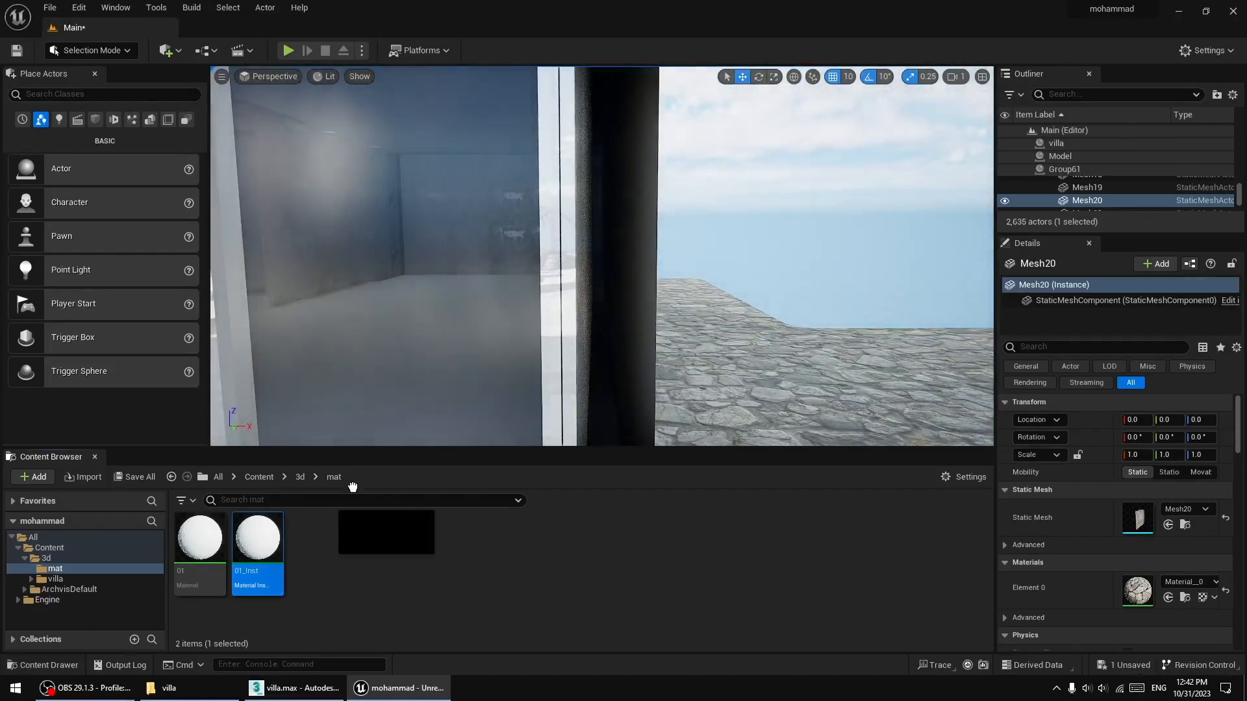
{"action": "right_click_drag", "start_coordinate": [692, 358], "coordinate": [429, 360]}
{"action": "key", "text": "d"}
{"action": "key", "text": "w"}
{"action": "key", "text": "d"}
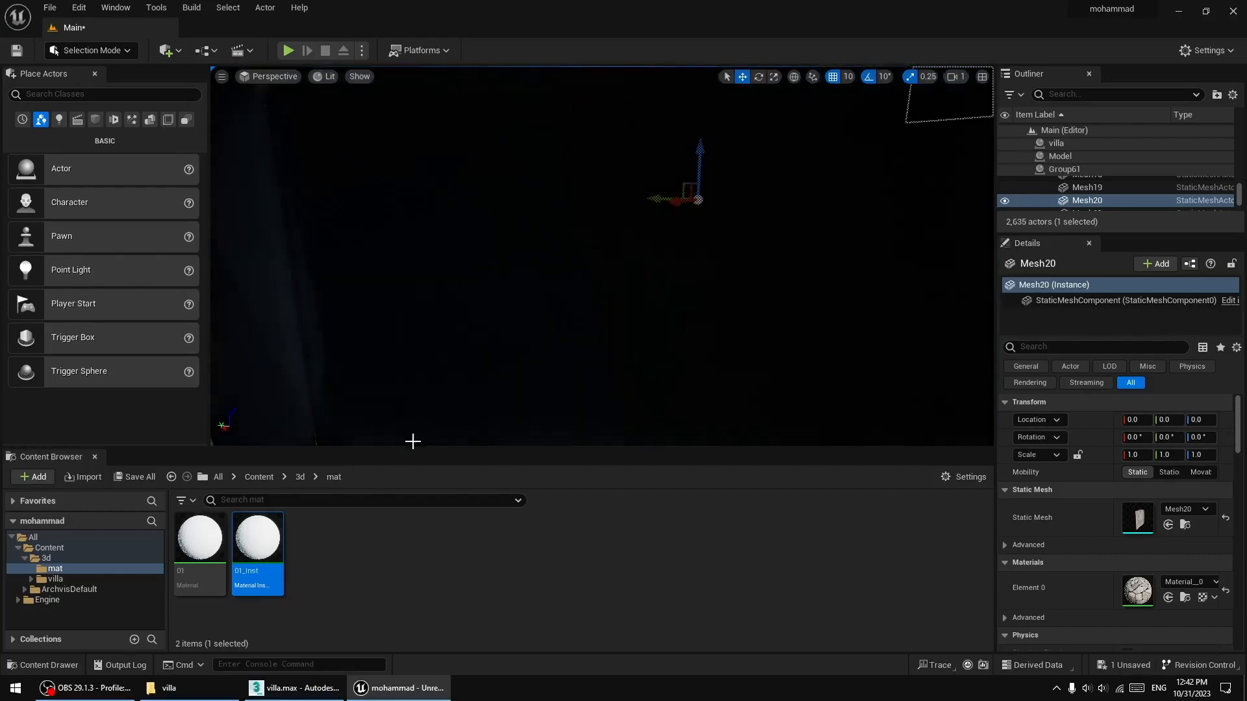
{"action": "key", "text": "s"}
{"action": "right_click_drag", "start_coordinate": [428, 360], "coordinate": [365, 386]}
{"action": "key", "text": "d"}
{"action": "key", "text": "d"}
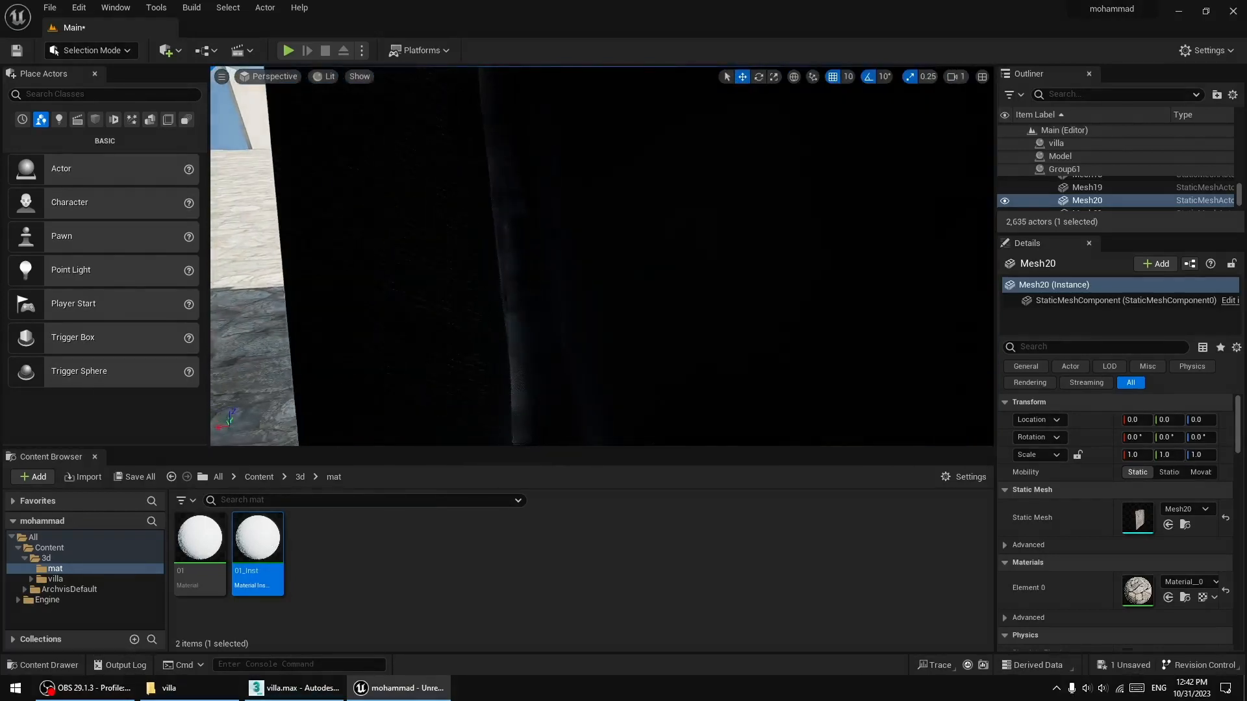
{"action": "left_click", "coordinate": [517, 197]}
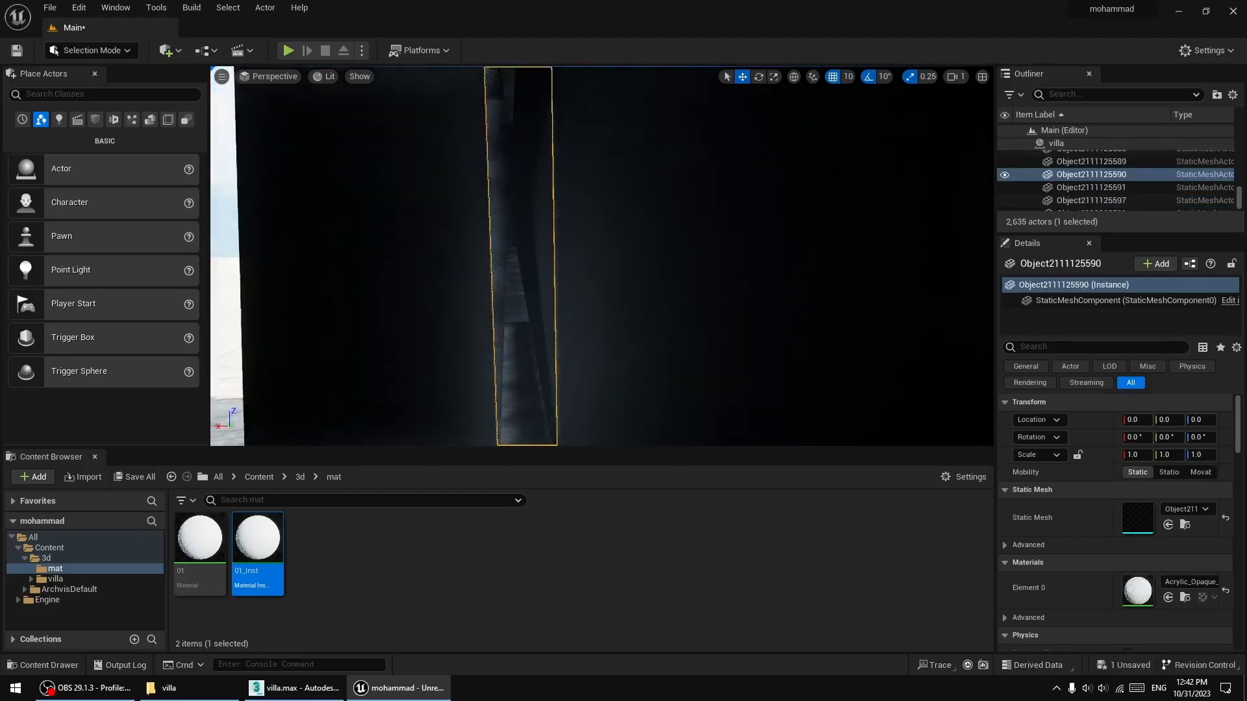
{"action": "left_click_drag", "start_coordinate": [279, 527], "coordinate": [519, 300]}
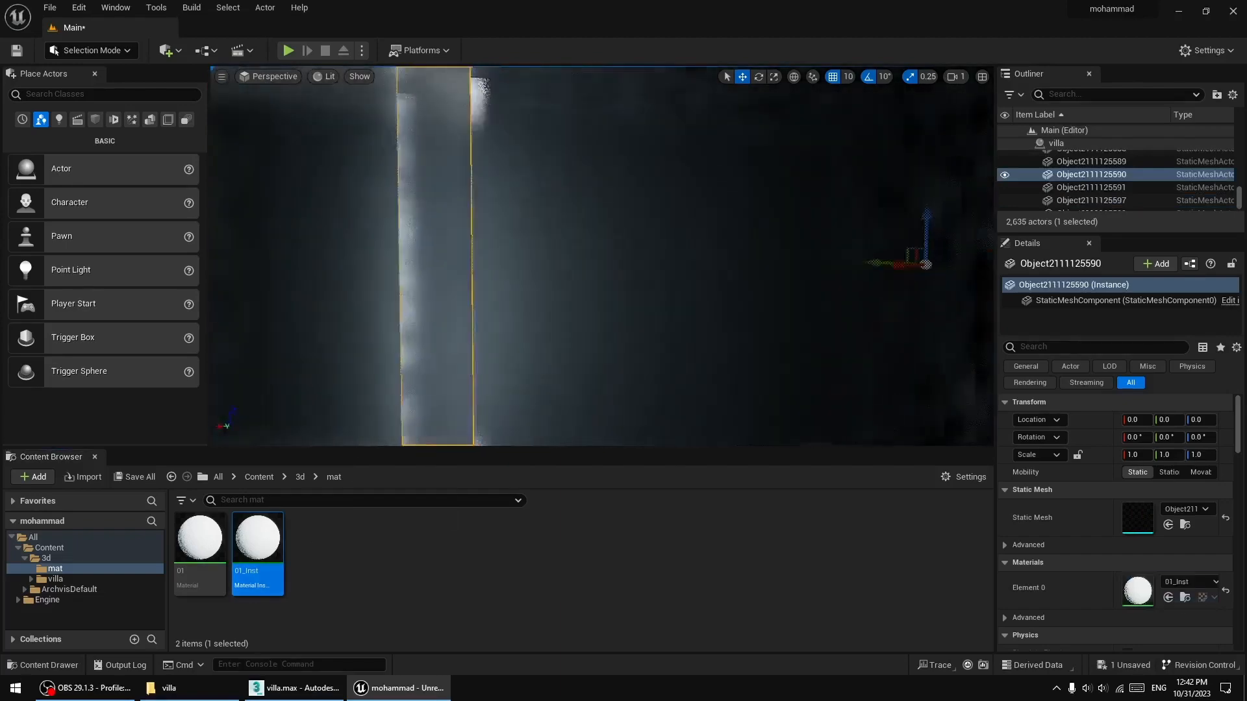
- Apply 01_Inst to the balcony parapet above the ground-floor windows
{"action": "right_click_drag", "start_coordinate": [516, 298], "coordinate": [617, 259]}
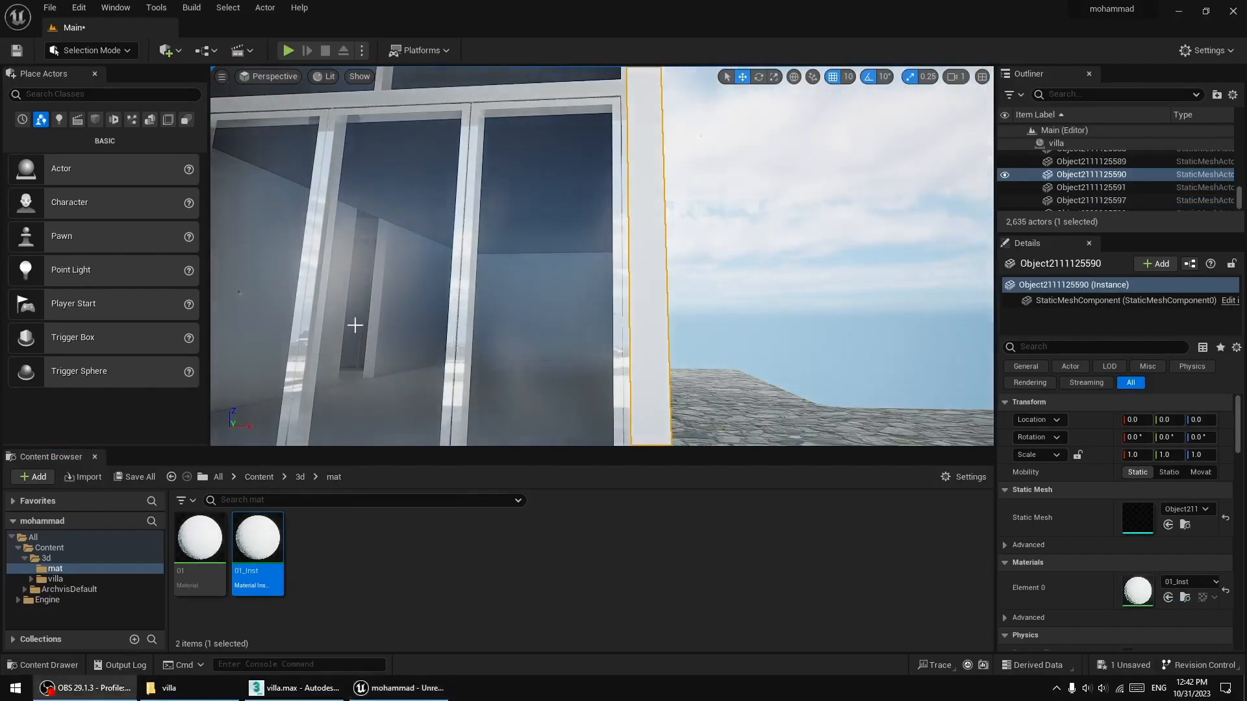
{"action": "key", "text": "s"}
{"action": "right_click_drag", "start_coordinate": [354, 324], "coordinate": [247, 390]}
{"action": "key", "text": "w"}
{"action": "key", "text": "d"}
{"action": "key", "text": "a"}
{"action": "key", "text": "w"}
{"action": "left_click_drag", "start_coordinate": [260, 533], "coordinate": [720, 250]}
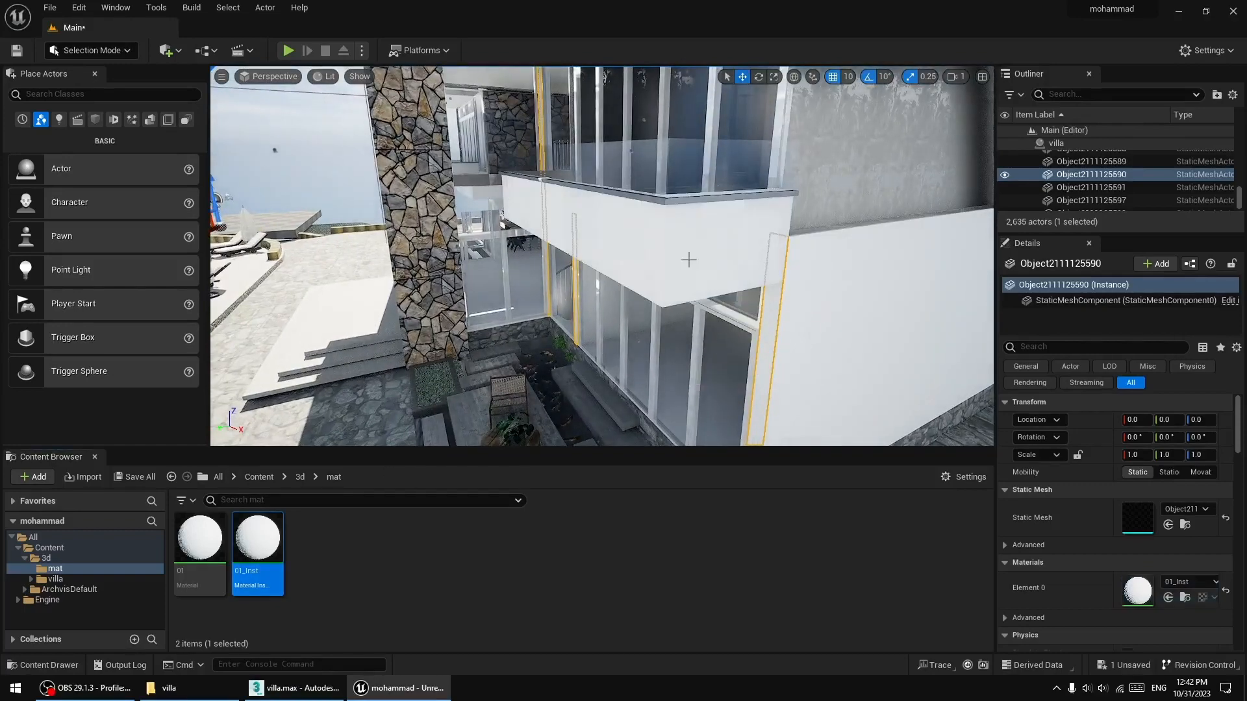
- Apply 01_Inst to the upper concrete side wall and the grey strip running across the adjoining wall
{"action": "right_click_drag", "start_coordinate": [688, 259], "coordinate": [753, 214]}
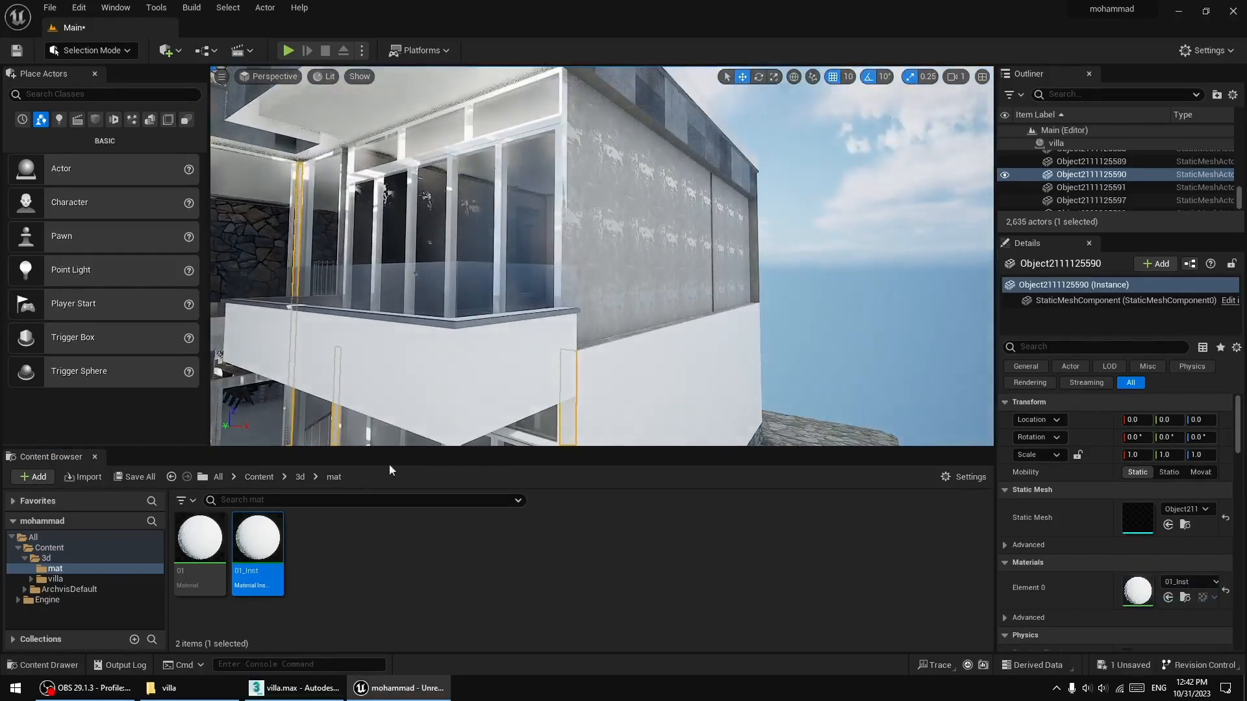
{"action": "left_click_drag", "start_coordinate": [257, 539], "coordinate": [606, 258]}
{"action": "key", "text": "d"}
{"action": "right_click_drag", "start_coordinate": [606, 258], "coordinate": [392, 279]}
{"action": "key", "text": "s"}
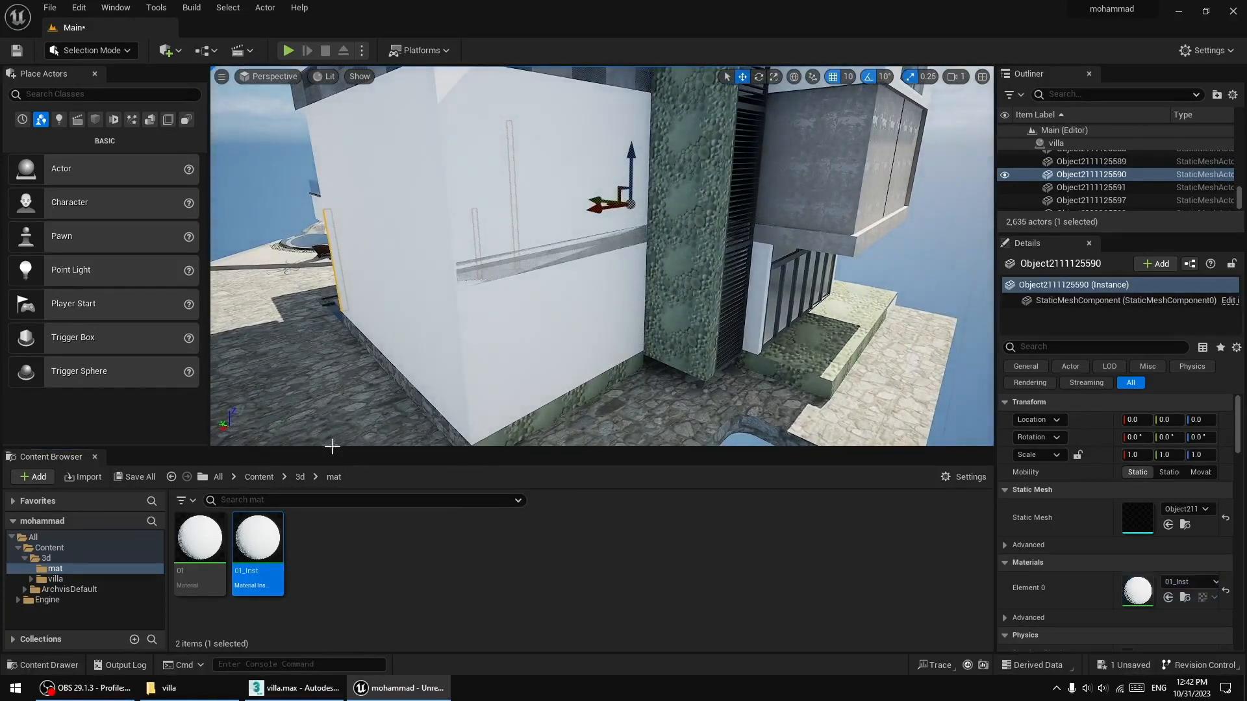
{"action": "left_click_drag", "start_coordinate": [270, 526], "coordinate": [554, 329]}
{"action": "left_click_drag", "start_coordinate": [617, 247], "coordinate": [615, 245]}
- Apply 01_Inst to the concrete panels of the projecting upper storey and to the dark band below the neighbouring roof edge
{"action": "right_click_drag", "start_coordinate": [616, 245], "coordinate": [584, 211]}
{"action": "key", "text": "d"}
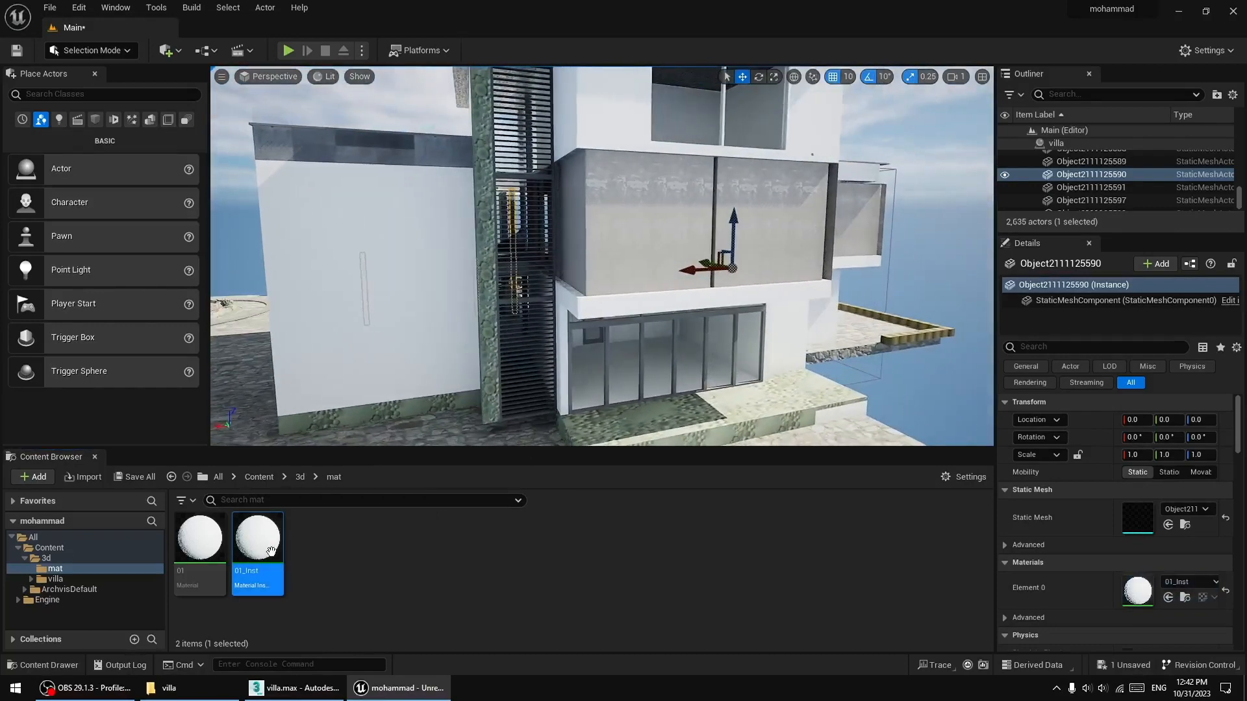
{"action": "left_click_drag", "start_coordinate": [263, 540], "coordinate": [659, 214]}
{"action": "right_click_drag", "start_coordinate": [658, 213], "coordinate": [585, 217]}
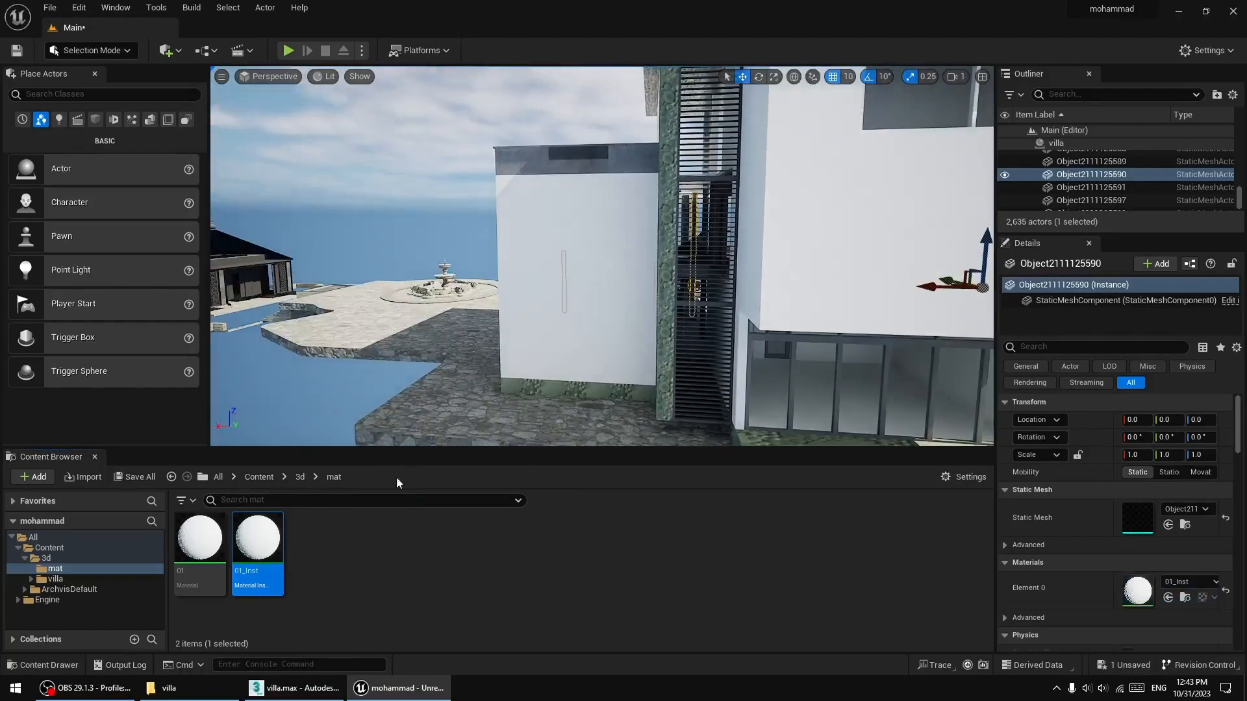
{"action": "left_click", "coordinate": [547, 146]}
{"action": "key", "text": "ctrl+z"}
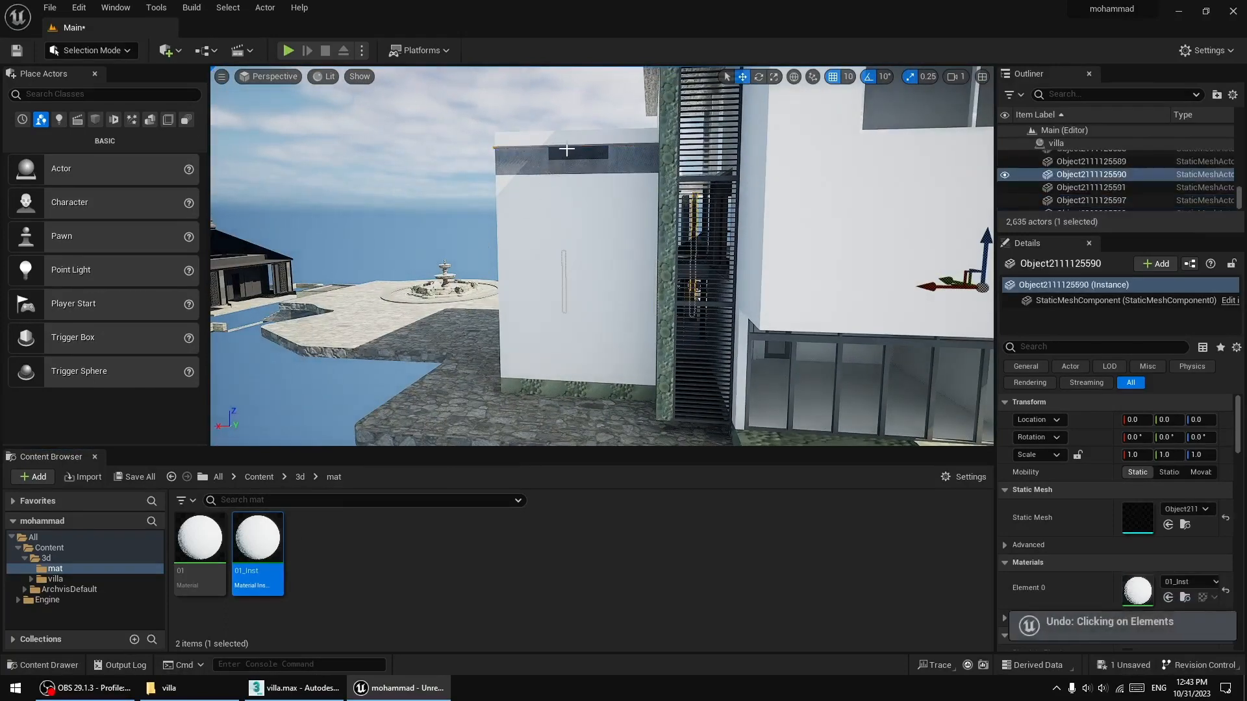
{"action": "left_click_drag", "start_coordinate": [287, 510], "coordinate": [547, 150]}
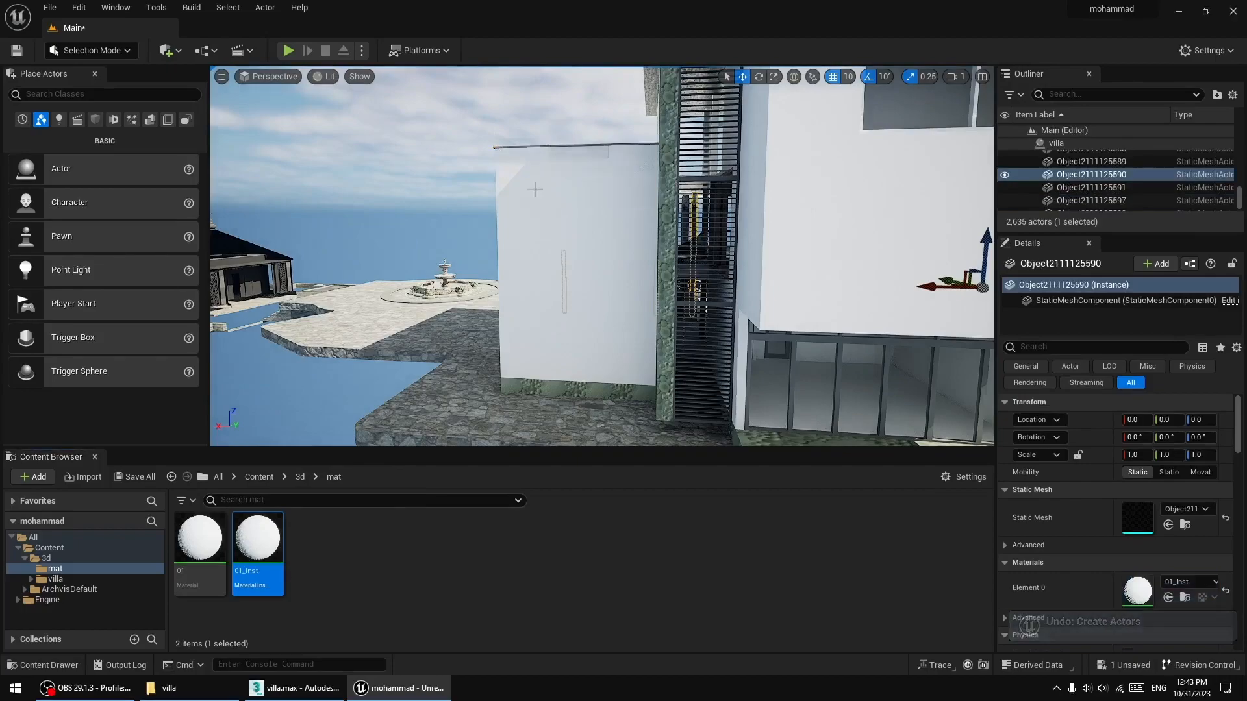
- Inspect the white surfaces around the villa's exterior and select the stone-clad column beside the entrance steps
{"action": "key", "text": "a"}
{"action": "right_click_drag", "start_coordinate": [535, 189], "coordinate": [548, 252]}
{"action": "key", "text": "w"}
{"action": "key", "text": "w"}
{"action": "key", "text": "s"}
{"action": "key", "text": "d"}
{"action": "key", "text": "w"}
{"action": "key", "text": "w"}
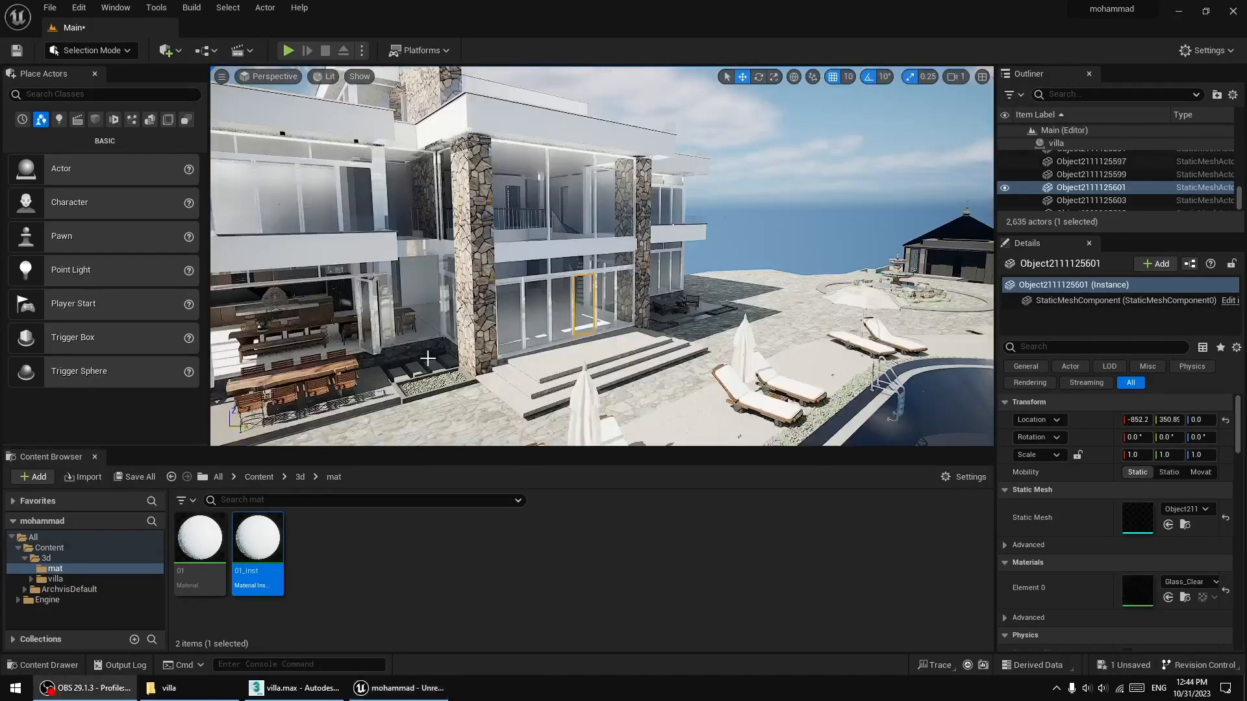
{"action": "key", "text": "d"}
{"action": "right_click_drag", "start_coordinate": [578, 260], "coordinate": [733, 303]}
{"action": "key", "text": "d"}
{"action": "key", "text": "w"}
{"action": "key", "text": "a"}
{"action": "left_click", "coordinate": [718, 303]}
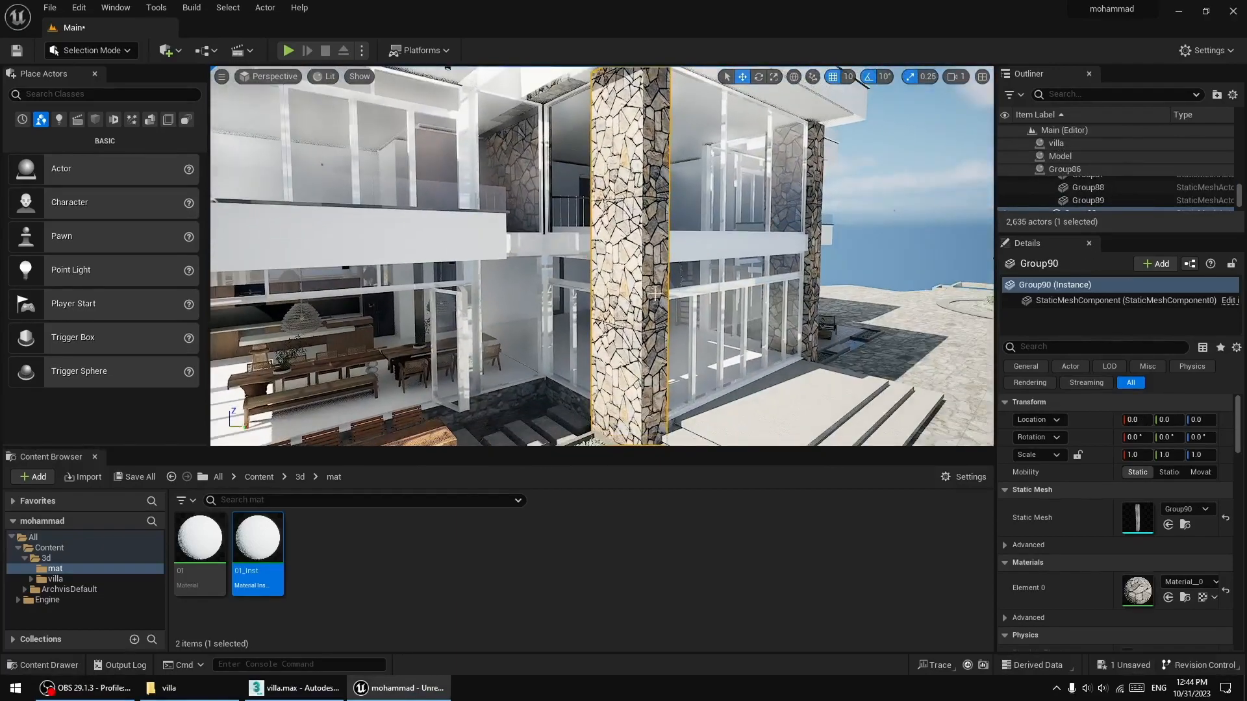
{"action": "right_click_drag", "start_coordinate": [656, 294], "coordinate": [675, 294]}
- Open the Quixel Bridge asset library and leave it loading minimised in the background
{"action": "left_click", "coordinate": [204, 52]}
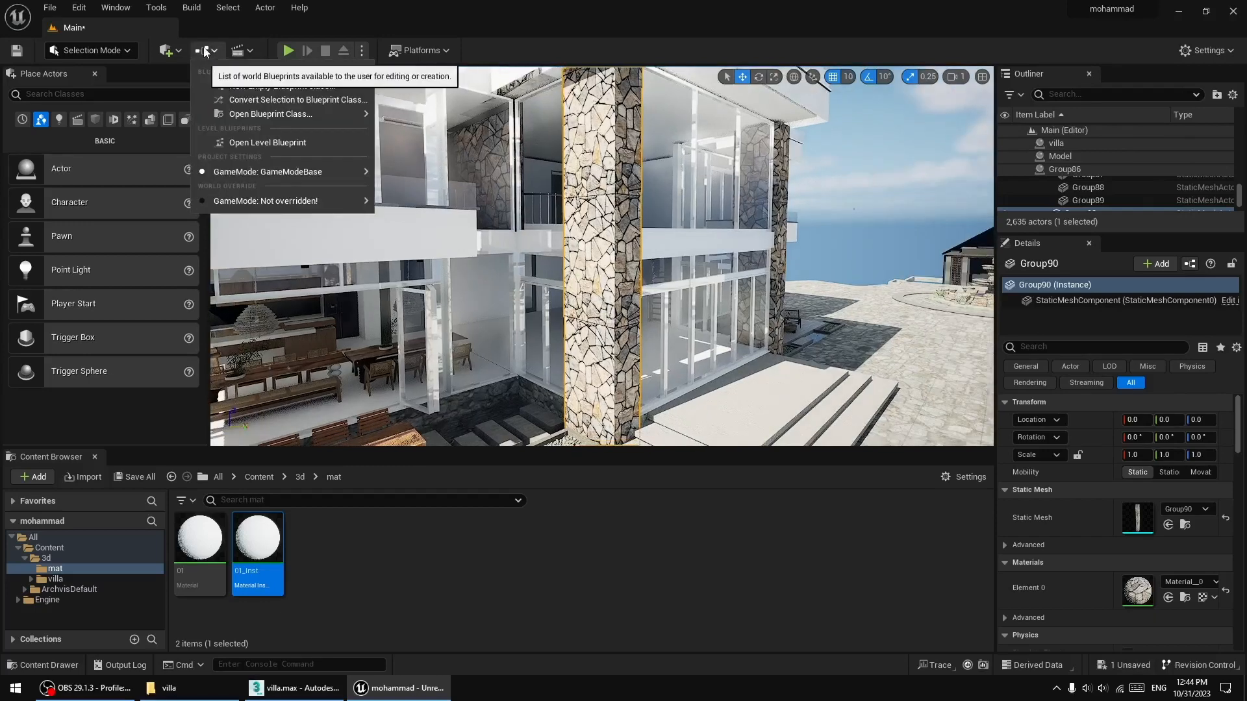
{"action": "left_click", "coordinate": [168, 51]}
{"action": "left_click", "coordinate": [193, 106]}
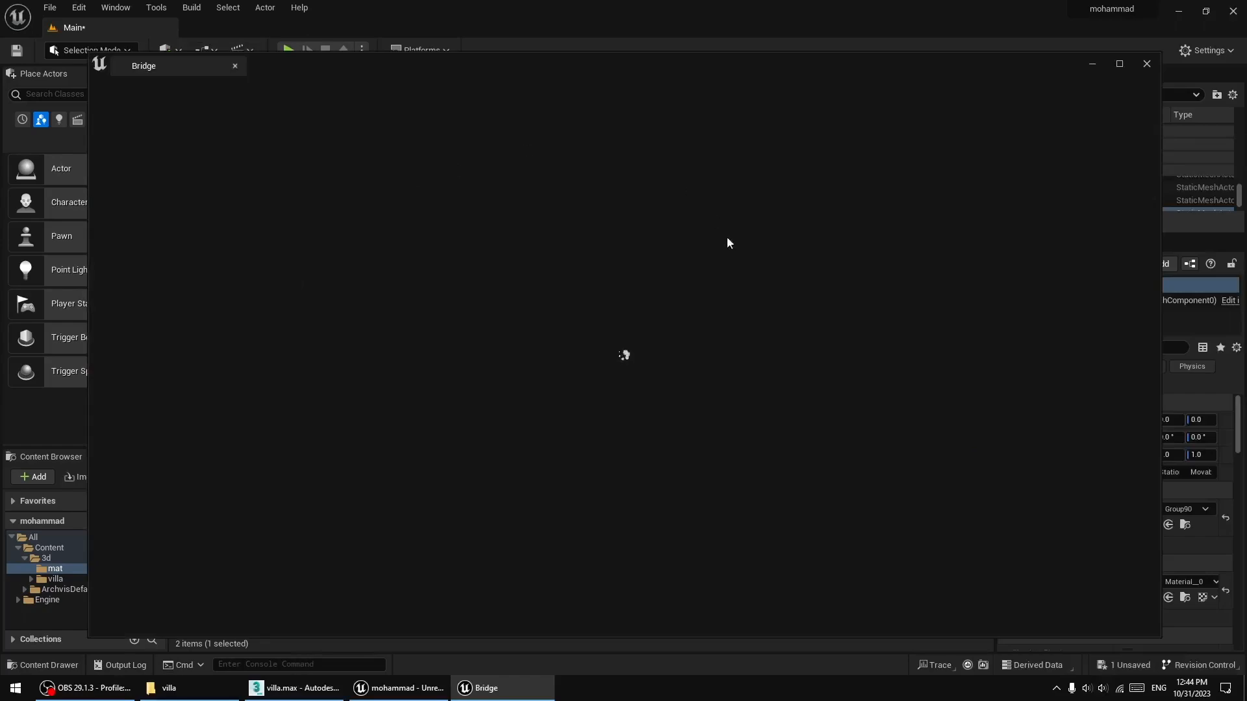
{"action": "left_click", "coordinate": [1093, 65]}
{"action": "right_click_drag", "start_coordinate": [594, 316], "coordinate": [648, 355]}
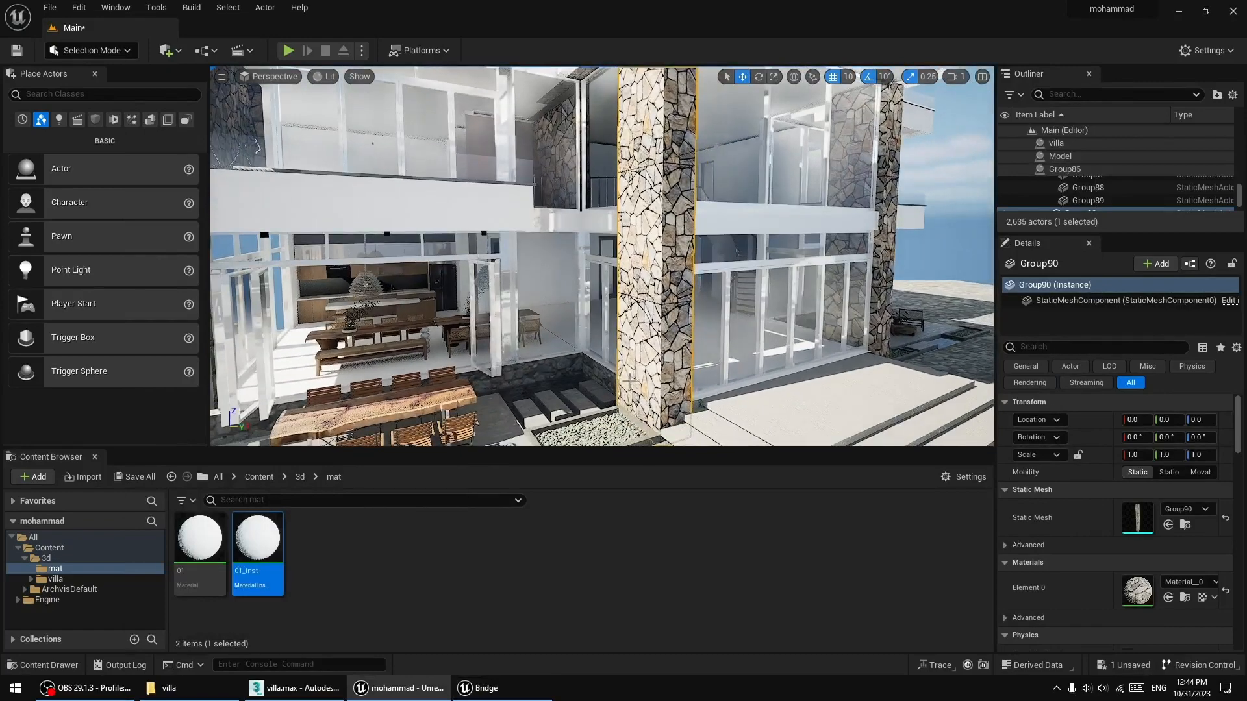
{"action": "left_click", "coordinate": [496, 698]}
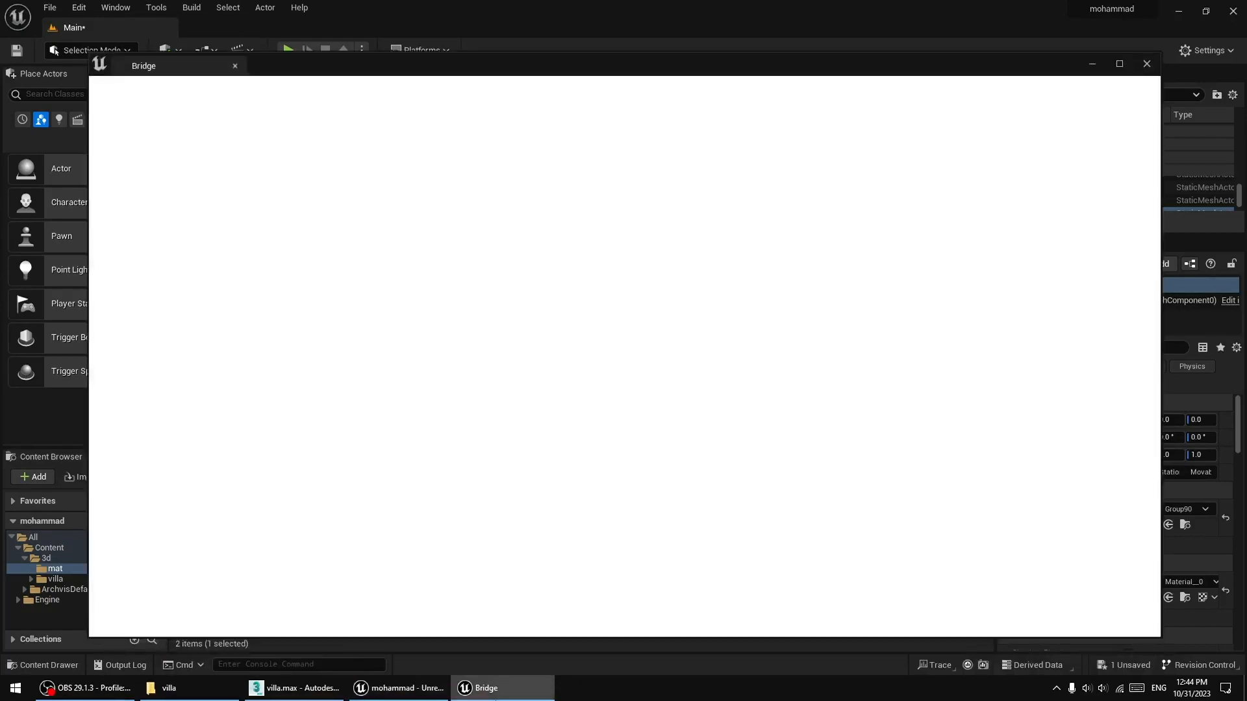
{"action": "left_click", "coordinate": [498, 699]}
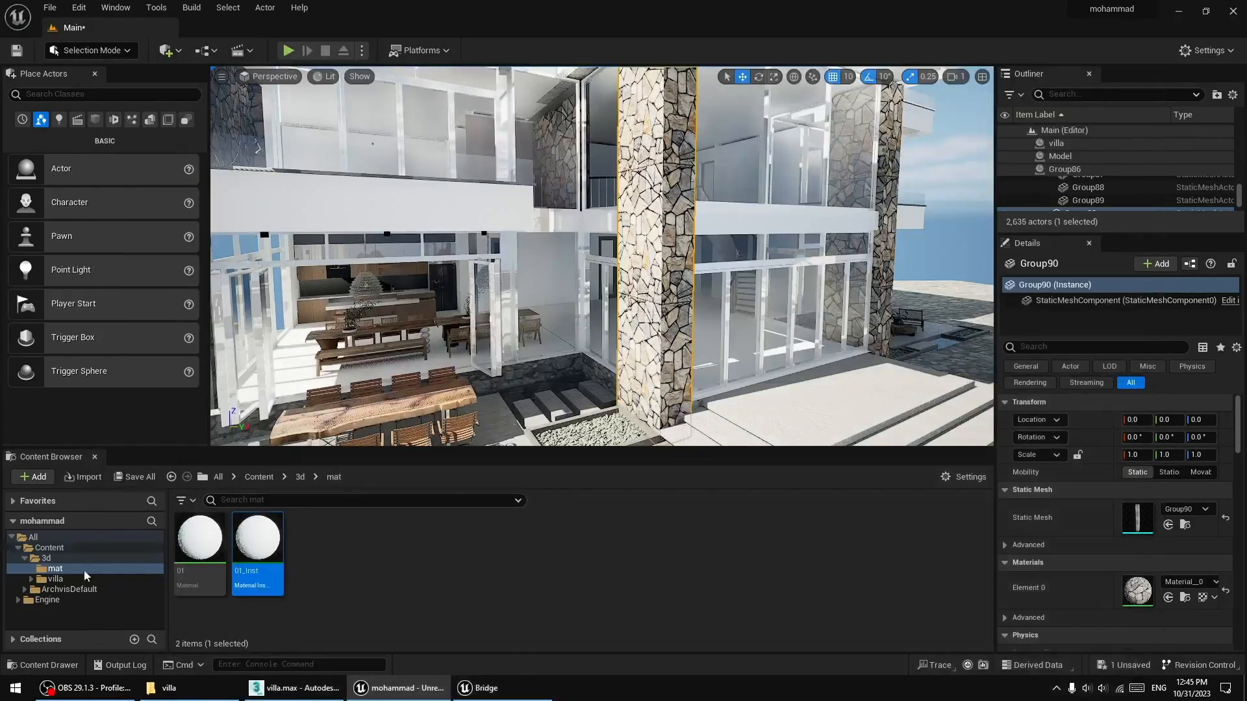
- Look through the project's Content, 3d and ArchvisDefault folders for imported library materials
{"action": "left_click", "coordinate": [52, 552]}
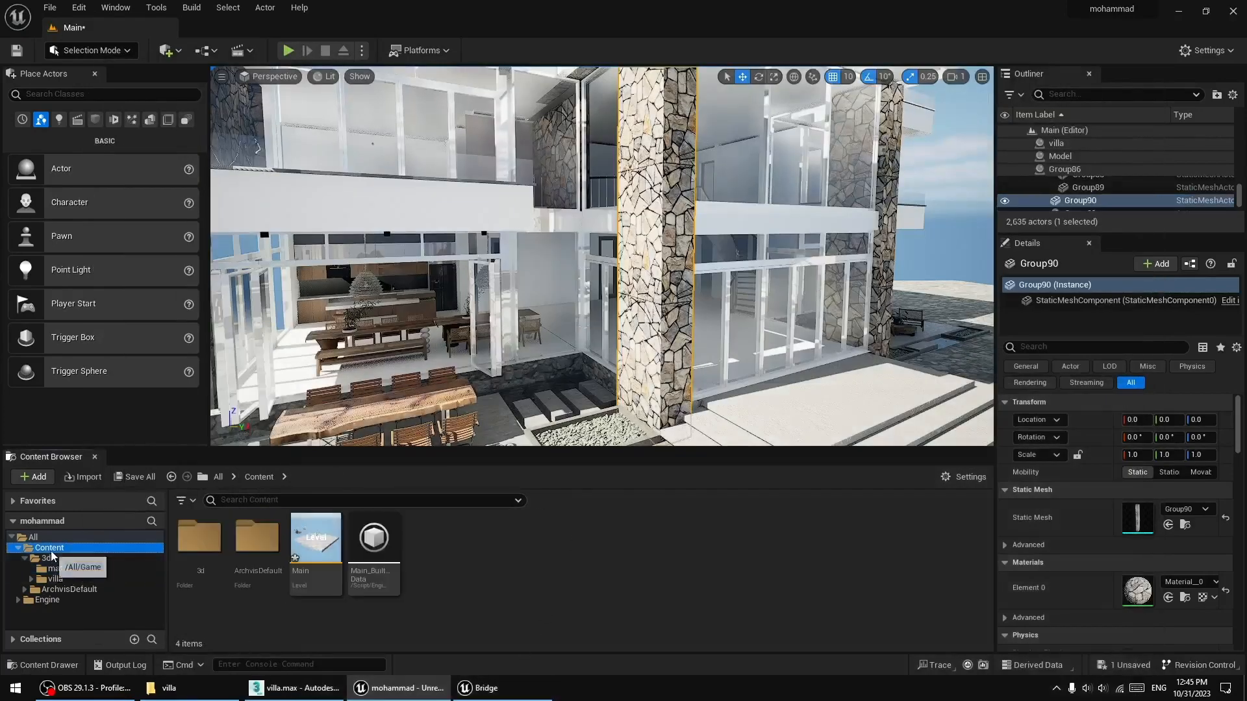
{"action": "double_click", "coordinate": [251, 551]}
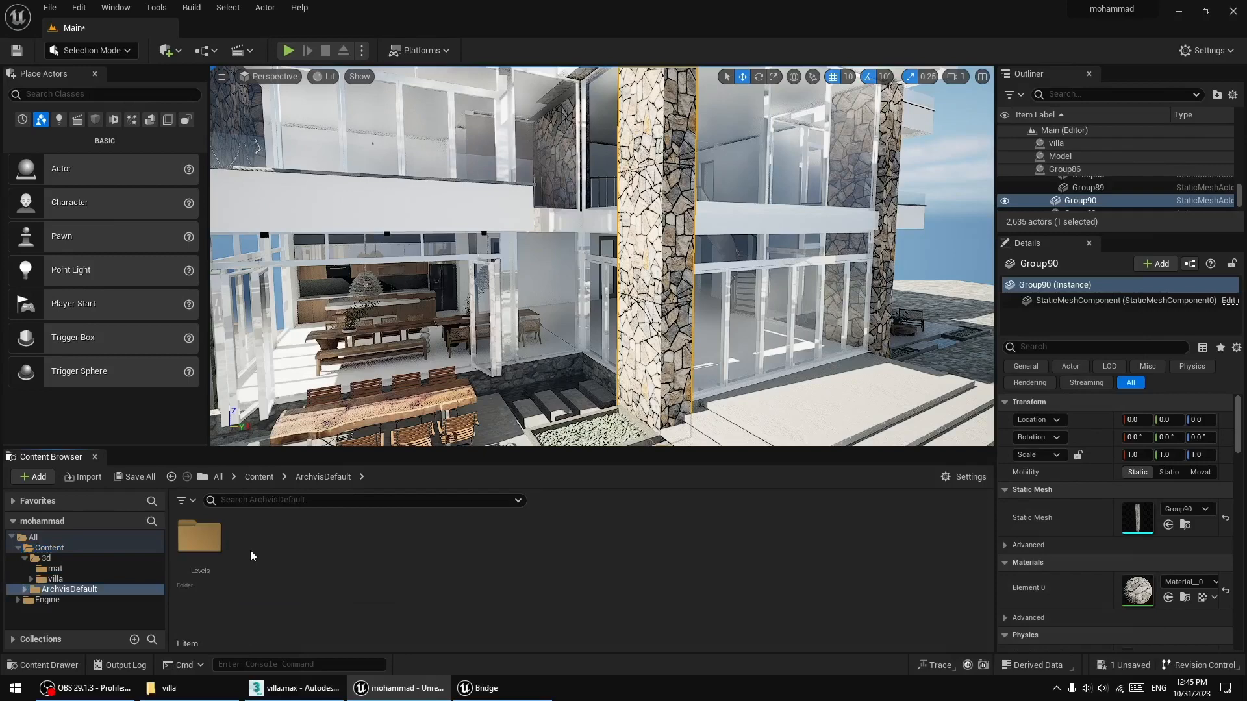
{"action": "double_click", "coordinate": [199, 536]}
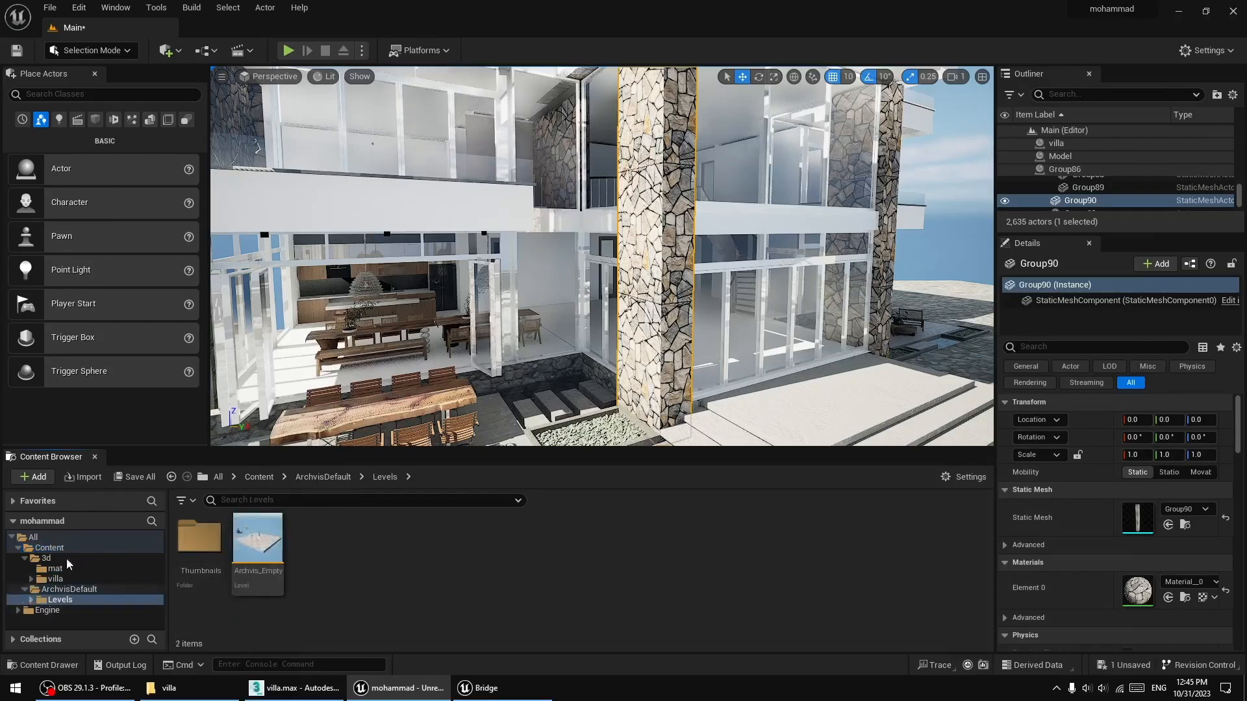
{"action": "left_click", "coordinate": [55, 539]}
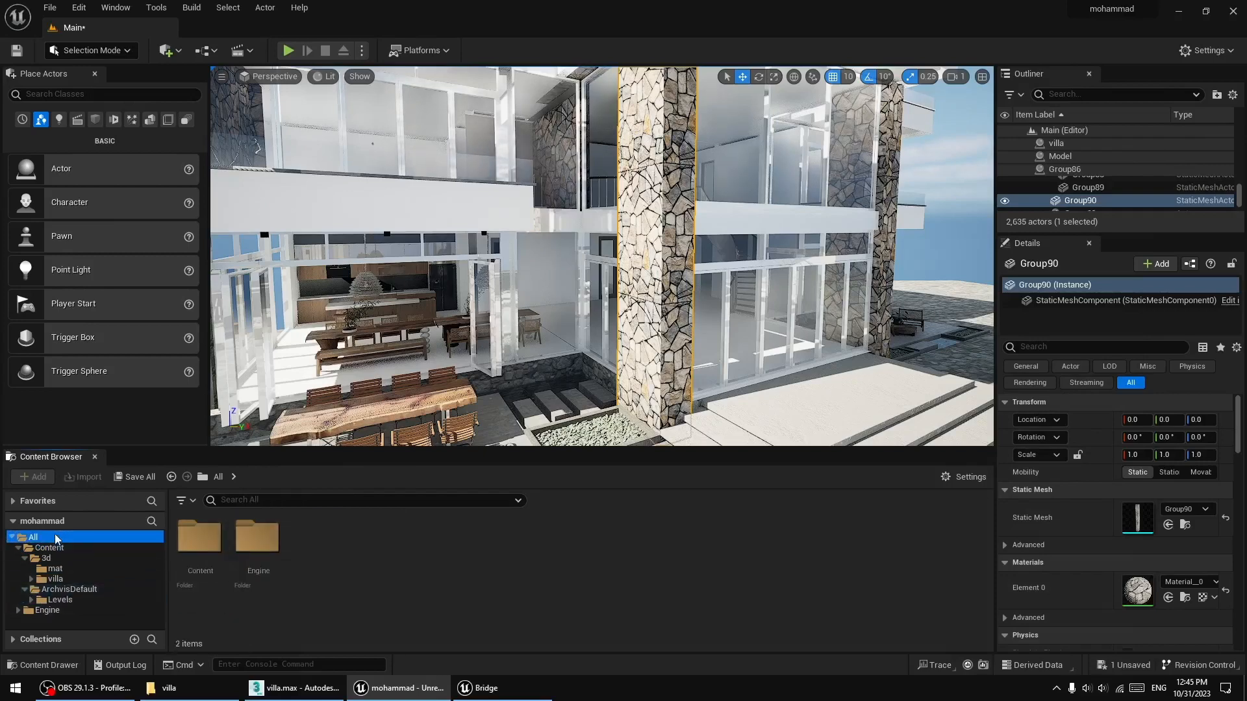
{"action": "double_click", "coordinate": [196, 549]}
{"action": "double_click", "coordinate": [220, 556]}
{"action": "key", "text": "alt+Left"}
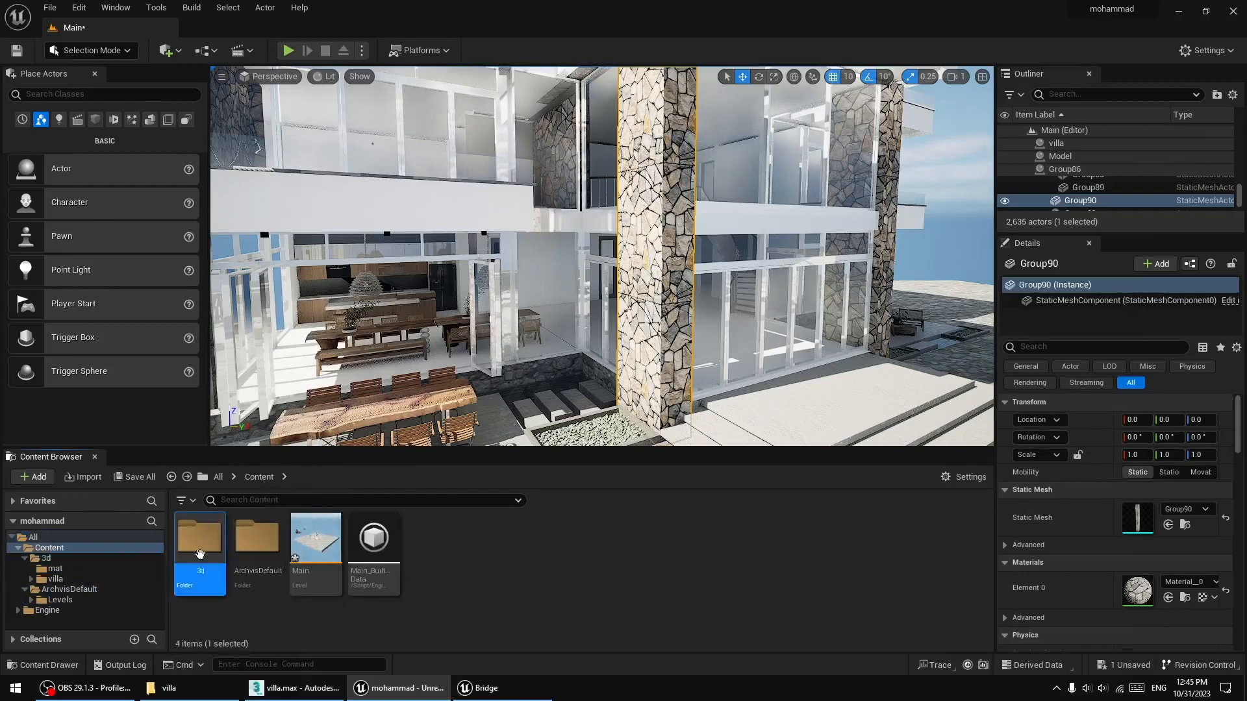
{"action": "double_click", "coordinate": [248, 544]}
{"action": "key", "text": "alt+Left"}
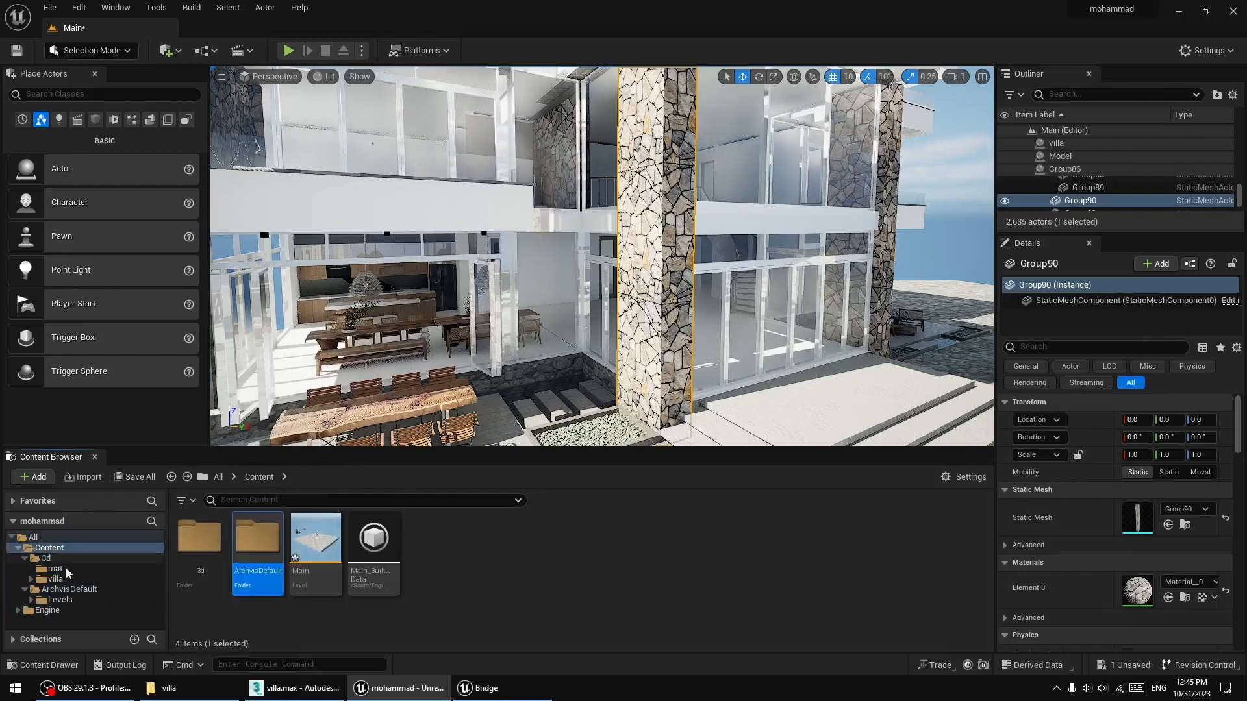
- Examine the folders inside the Engine content directory for library materials
{"action": "left_click", "coordinate": [52, 539]}
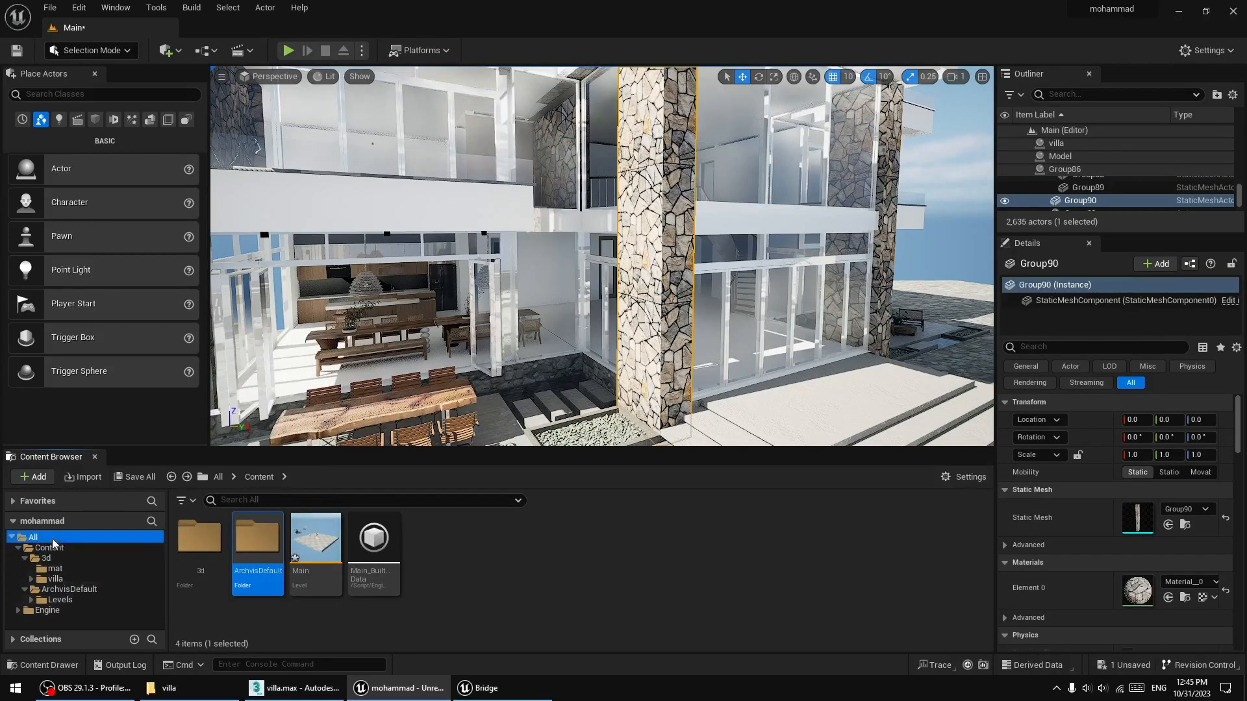
{"action": "double_click", "coordinate": [270, 553]}
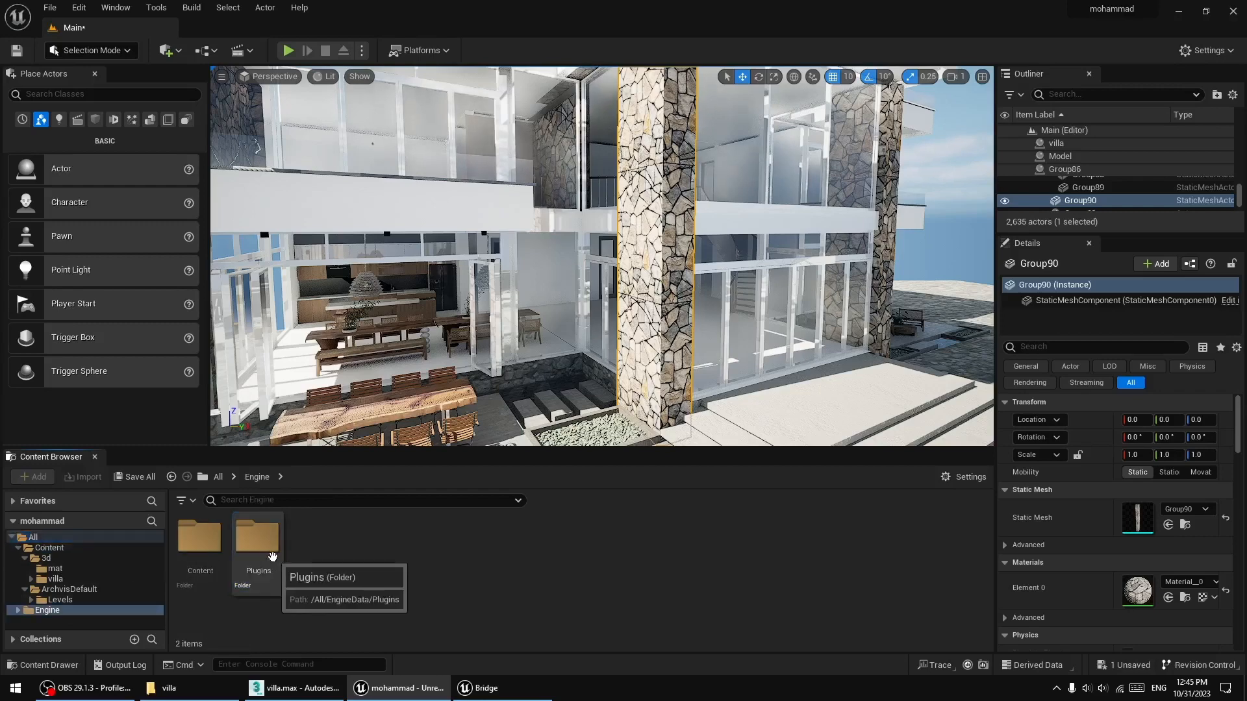
{"action": "double_click", "coordinate": [200, 536]}
{"action": "scroll", "coordinate": [629, 578], "scroll_direction": "down", "scroll_amount": 2}
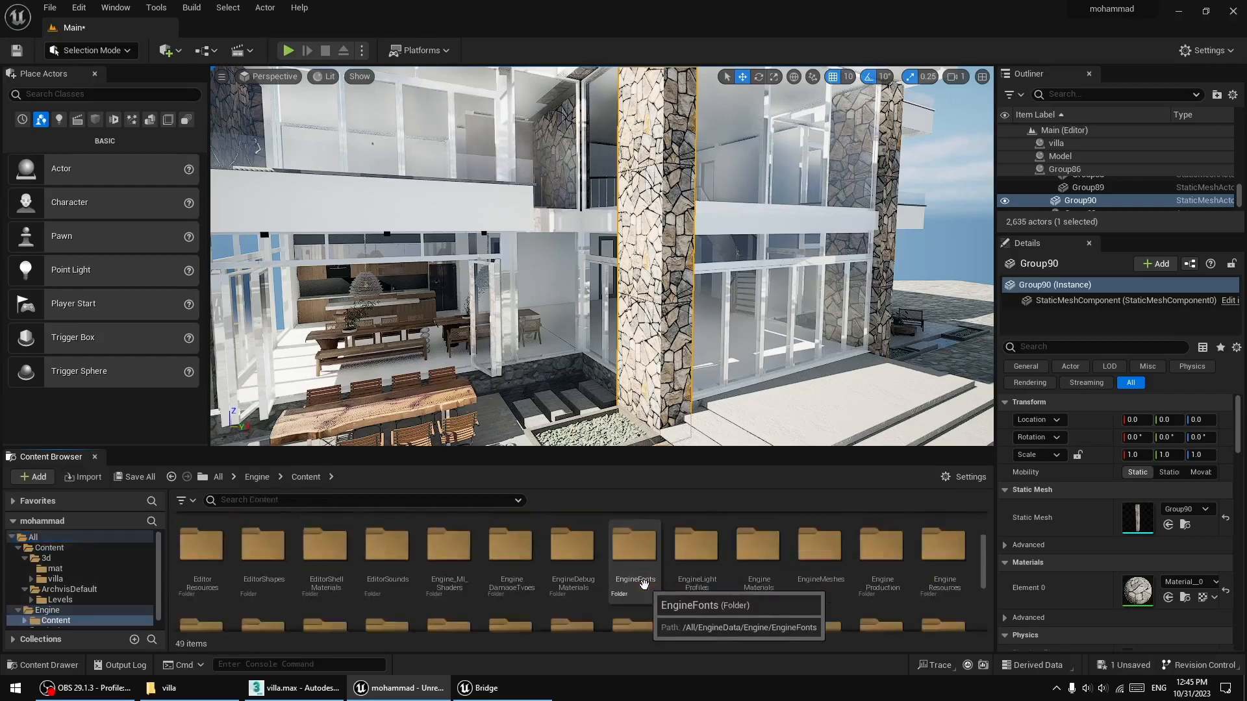
{"action": "scroll", "coordinate": [643, 584], "scroll_direction": "down", "scroll_amount": 2}
{"action": "scroll", "coordinate": [692, 585], "scroll_direction": "down", "scroll_amount": 1}
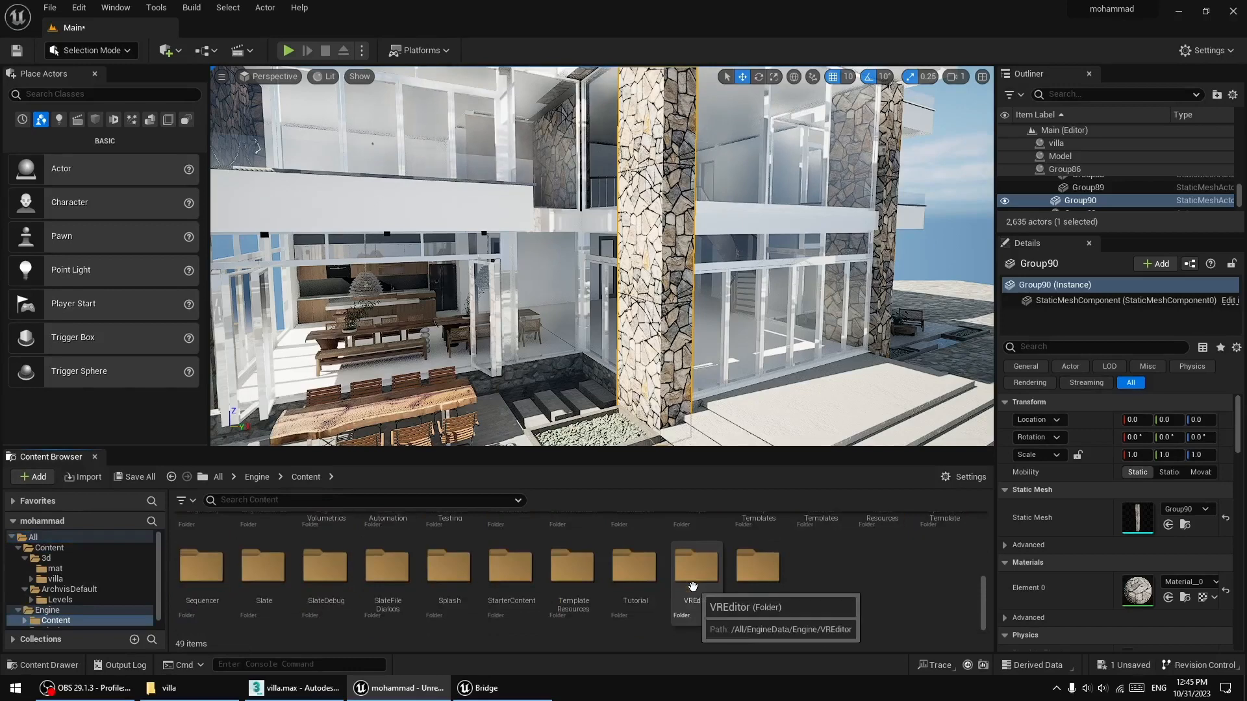
{"action": "scroll", "coordinate": [548, 623], "scroll_direction": "up", "scroll_amount": 5}
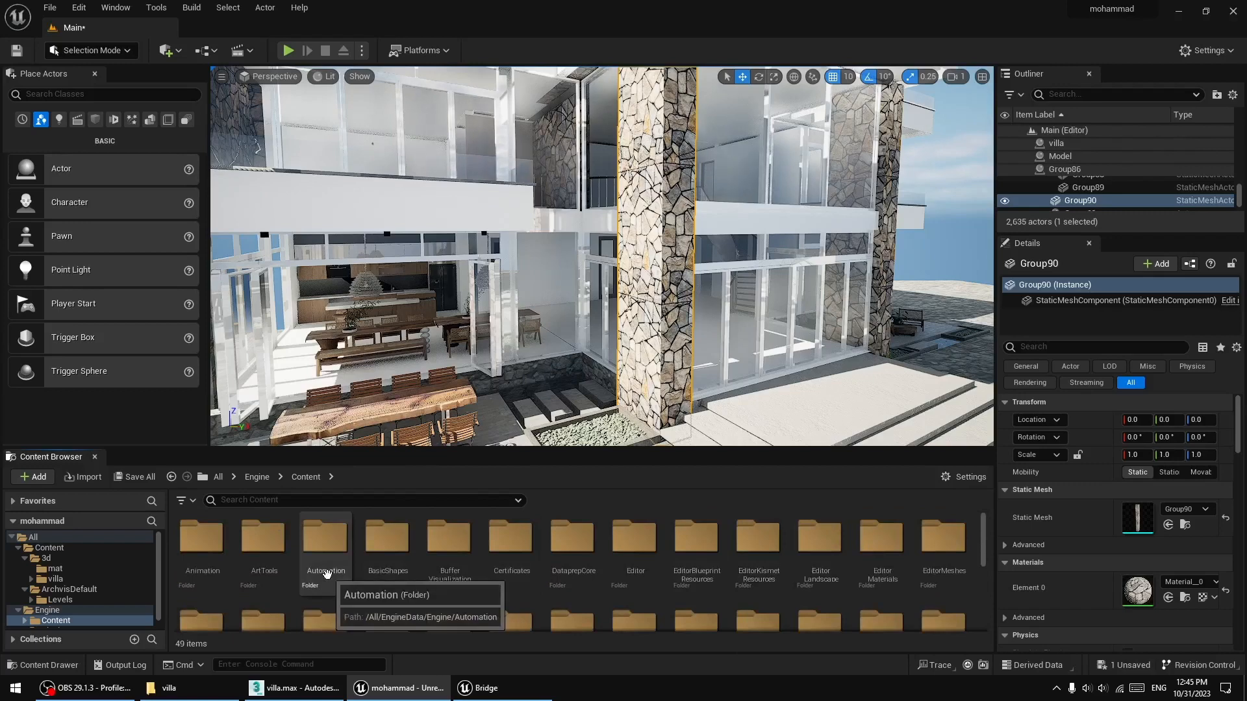
- Check the ArchvisDefault Levels folder and its Thumbnails subfolder for material assets
{"action": "left_click", "coordinate": [41, 548]}
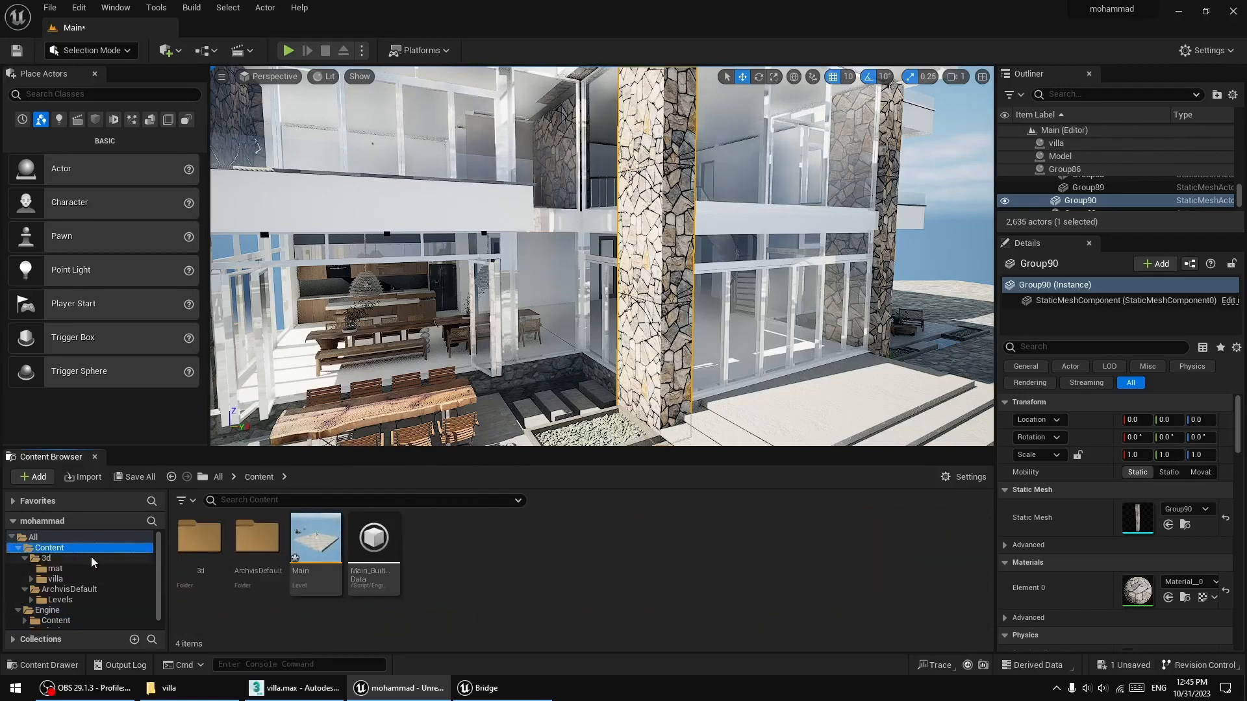
{"action": "double_click", "coordinate": [269, 558]}
{"action": "double_click", "coordinate": [200, 541]}
{"action": "double_click", "coordinate": [201, 542]}
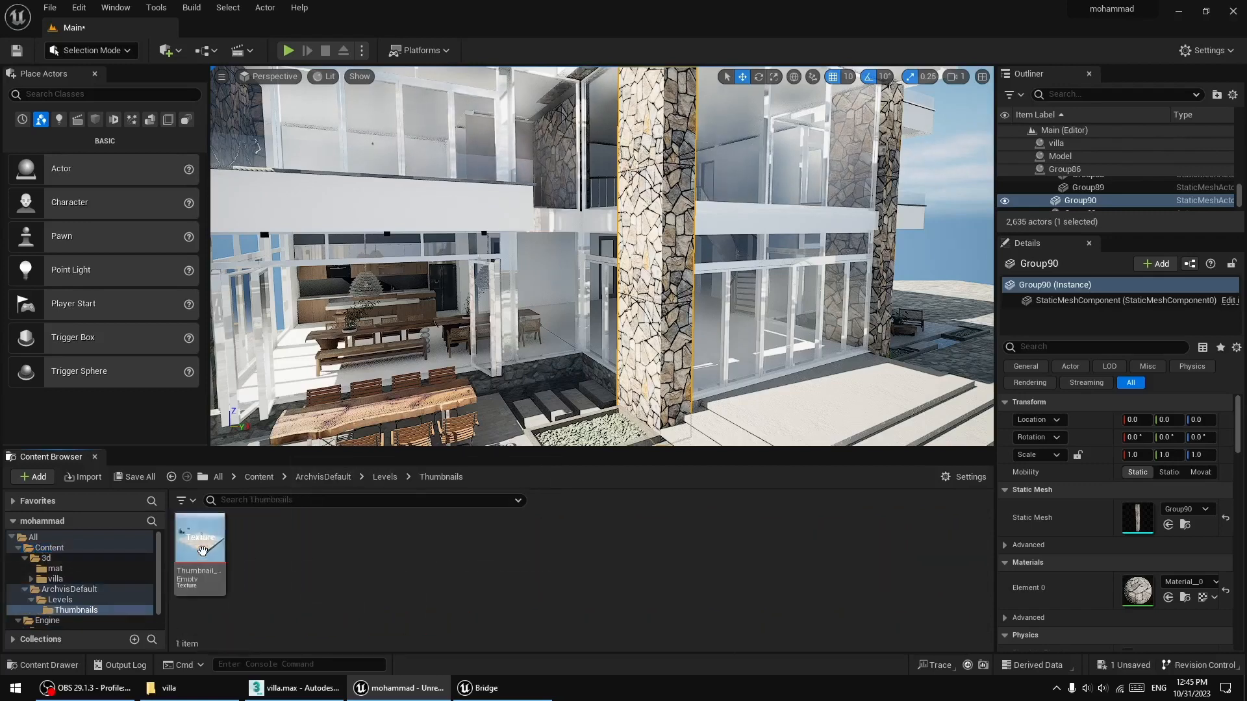
- Export the downloaded Flagstone Floor surface from Quixel Bridge into the project at medium quality and return to the level
{"action": "left_click", "coordinate": [494, 689]}
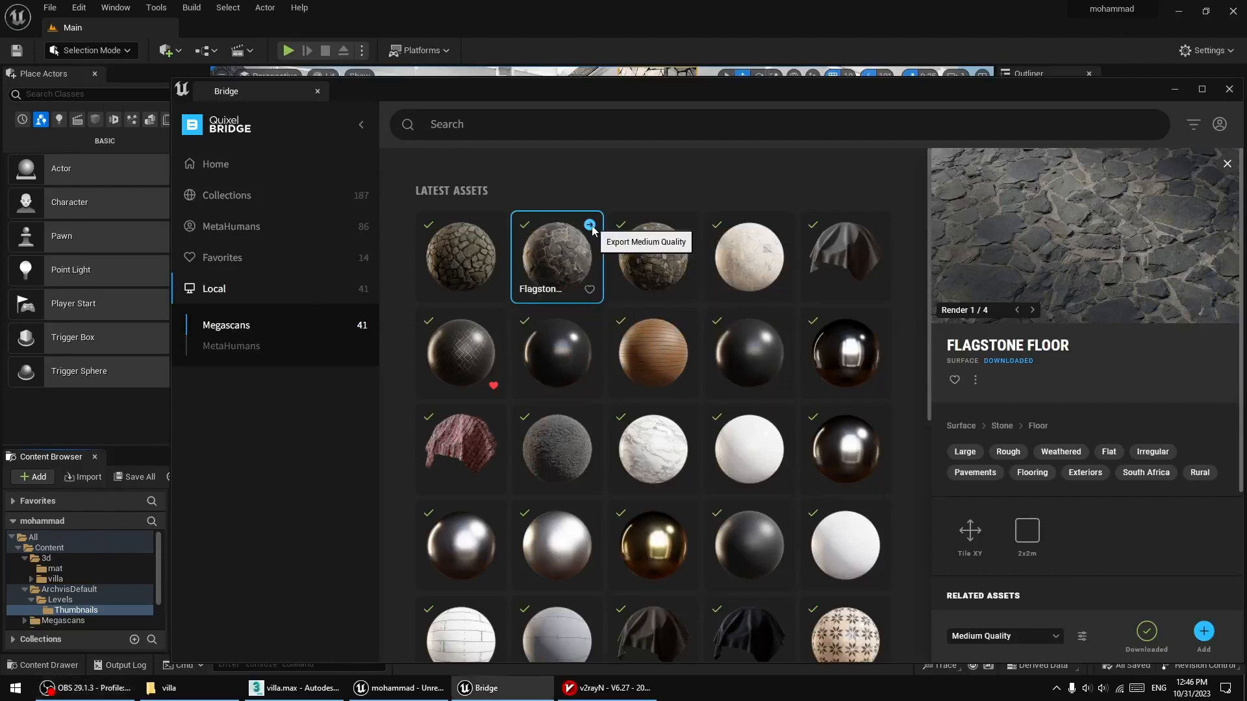
{"action": "left_click", "coordinate": [589, 225]}
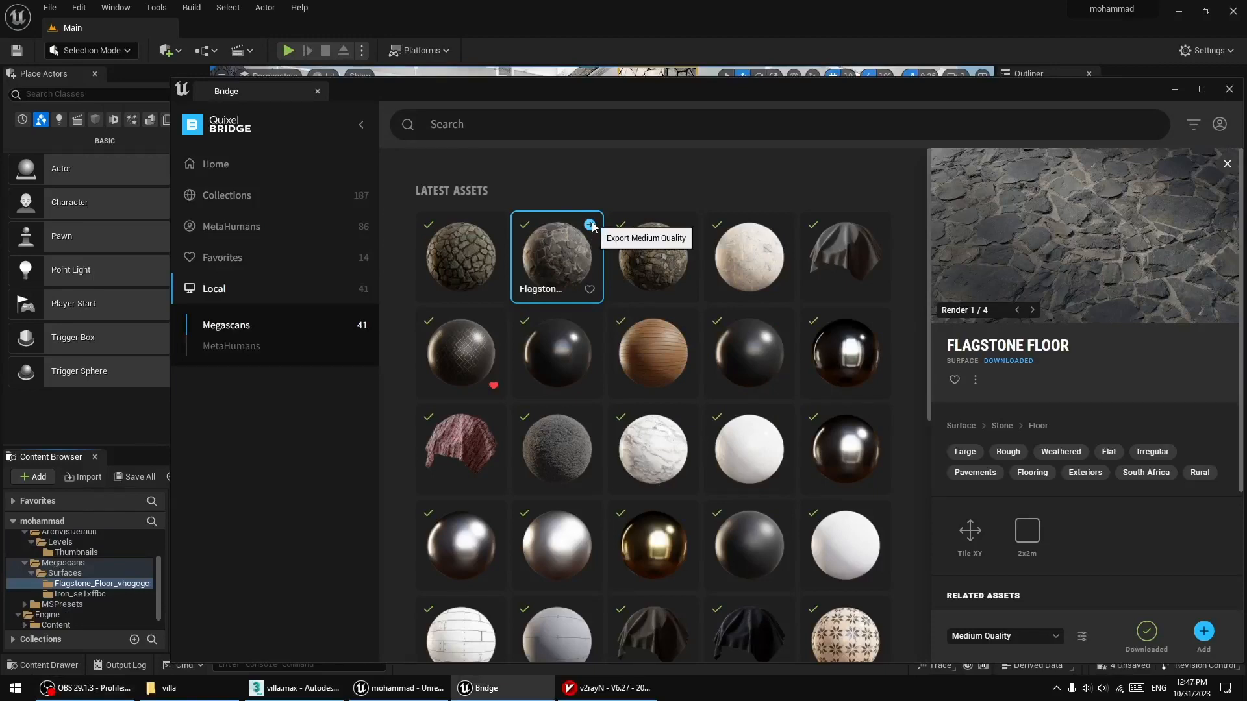
{"action": "left_click", "coordinate": [1175, 87]}
- Apply the MI_Flagstone_Floor_vhogcgc_2K material to the stone column by the entrance steps and the upper-storey stone wall
{"action": "left_click_drag", "start_coordinate": [374, 537], "coordinate": [649, 303]}
{"action": "right_click_drag", "start_coordinate": [686, 343], "coordinate": [604, 312]}
{"action": "key", "text": "w"}
{"action": "key", "text": "w"}
{"action": "left_click_drag", "start_coordinate": [377, 540], "coordinate": [687, 300]}
{"action": "mouse_move", "coordinate": [665, 264]}
{"action": "right_mouse_down"}
{"action": "mouse_move", "coordinate": [655, 254]}
{"action": "mouse_move", "coordinate": [666, 317]}
{"action": "mouse_move", "coordinate": [657, 281]}
{"action": "right_mouse_up"}
{"action": "key", "text": "s"}
- Override Two Sided to enabled in the vhogcgc flagstone material instance, then save and close it
{"action": "double_click", "coordinate": [374, 538]}
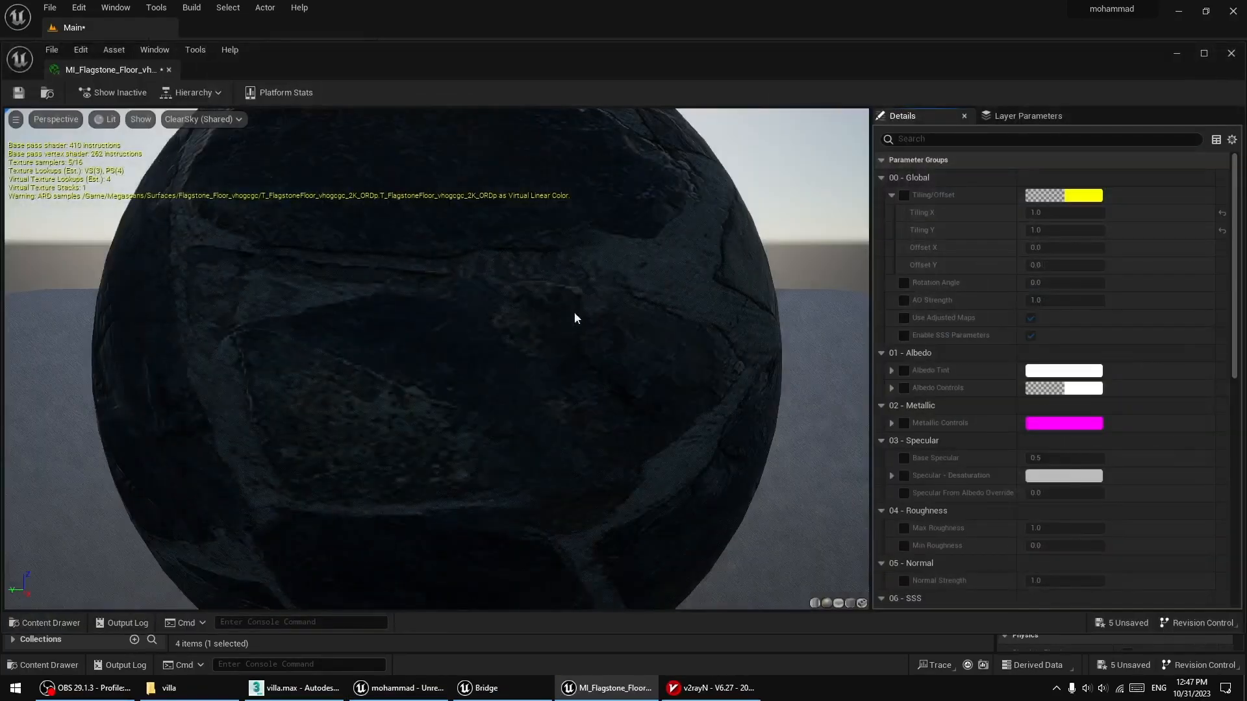
{"action": "left_click_drag", "start_coordinate": [568, 443], "coordinate": [656, 493]}
{"action": "scroll", "coordinate": [572, 442], "scroll_direction": "down", "scroll_amount": 5}
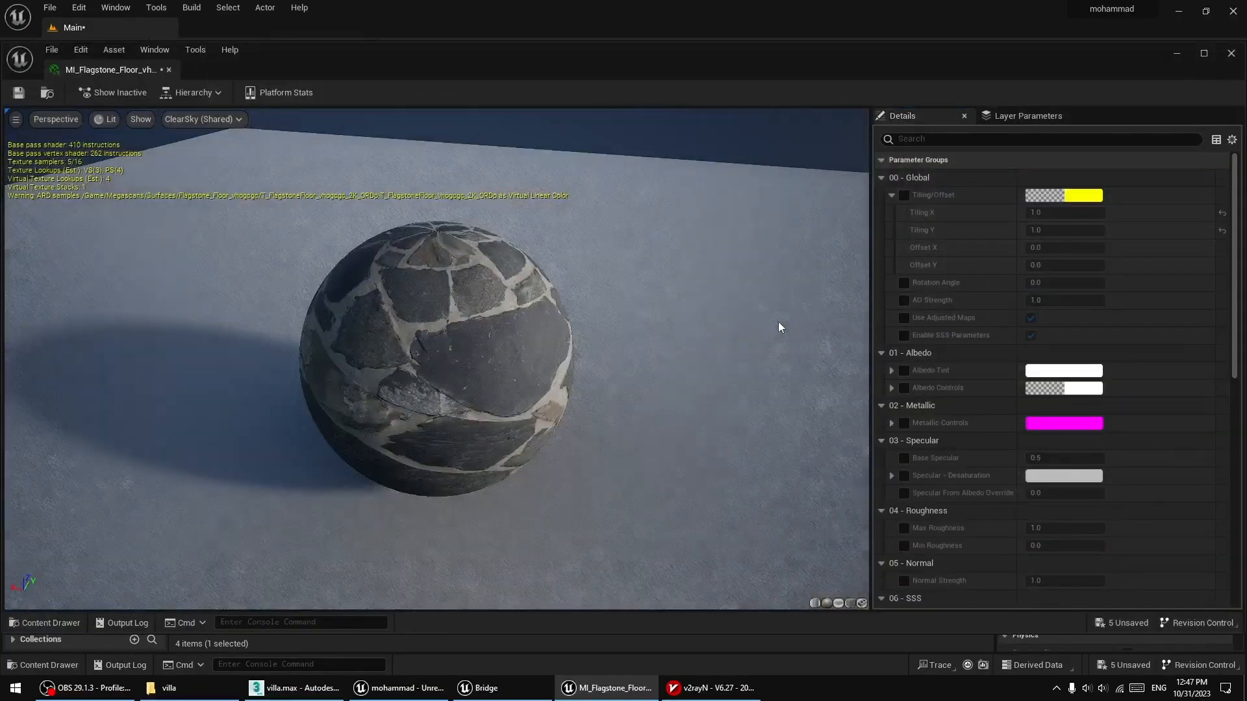
{"action": "left_click", "coordinate": [948, 140]}
{"action": "type", "text": "two"}
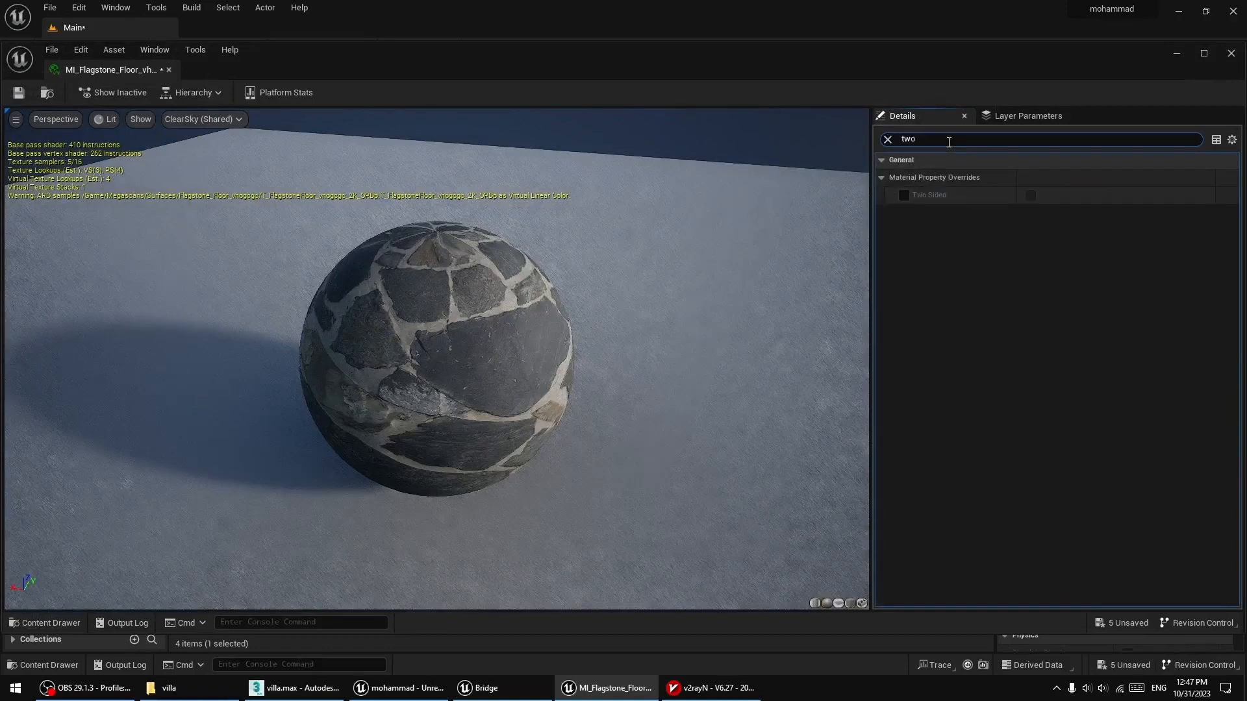
{"action": "left_click", "coordinate": [903, 196]}
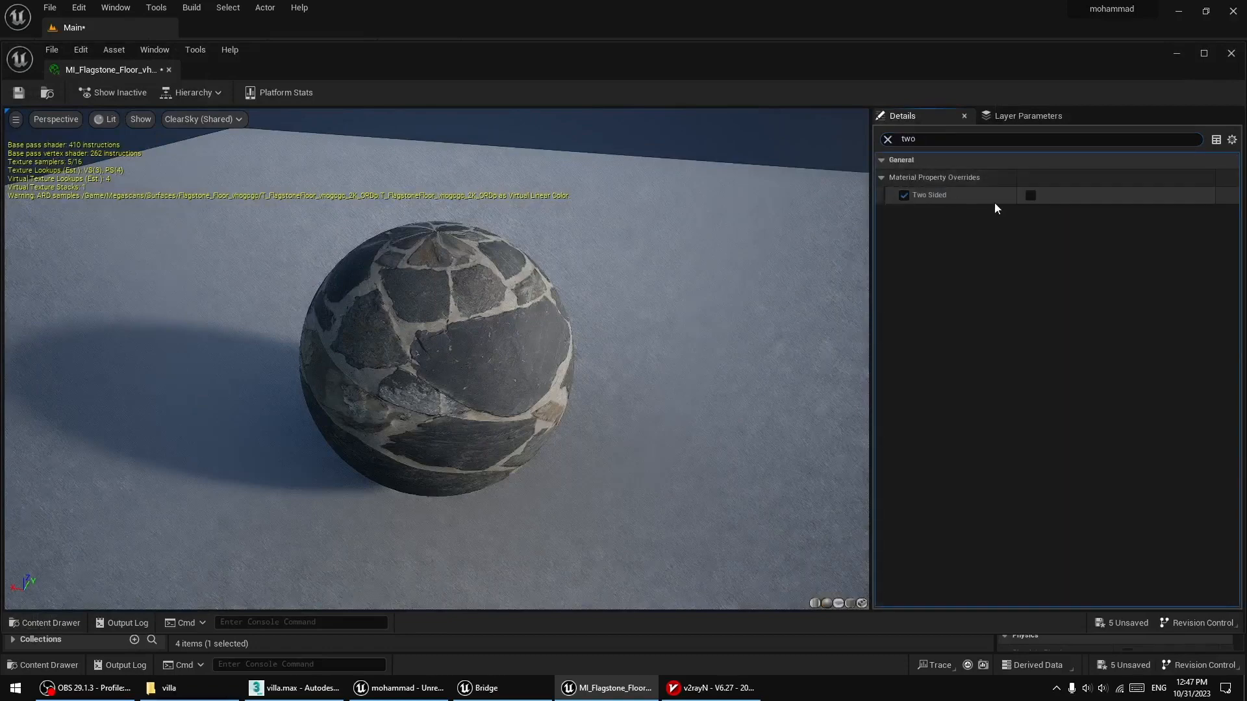
{"action": "left_click", "coordinate": [1030, 195]}
{"action": "left_click", "coordinate": [19, 93]}
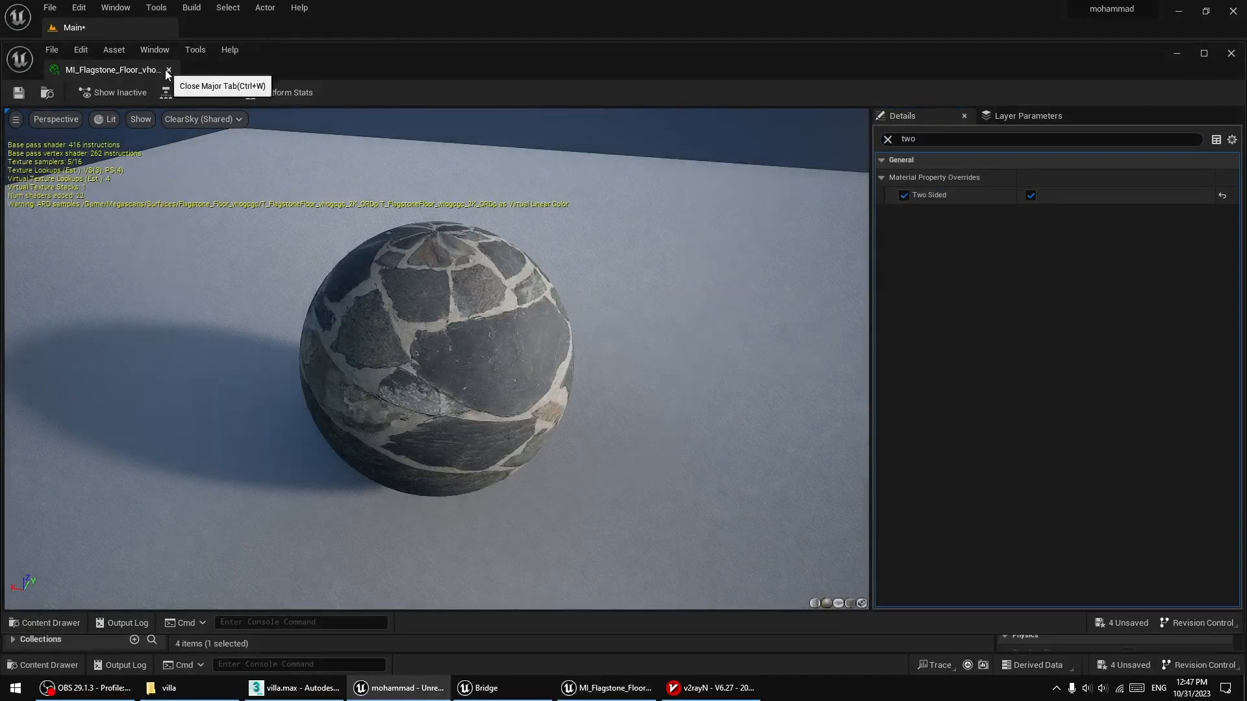
{"action": "left_click", "coordinate": [168, 70]}
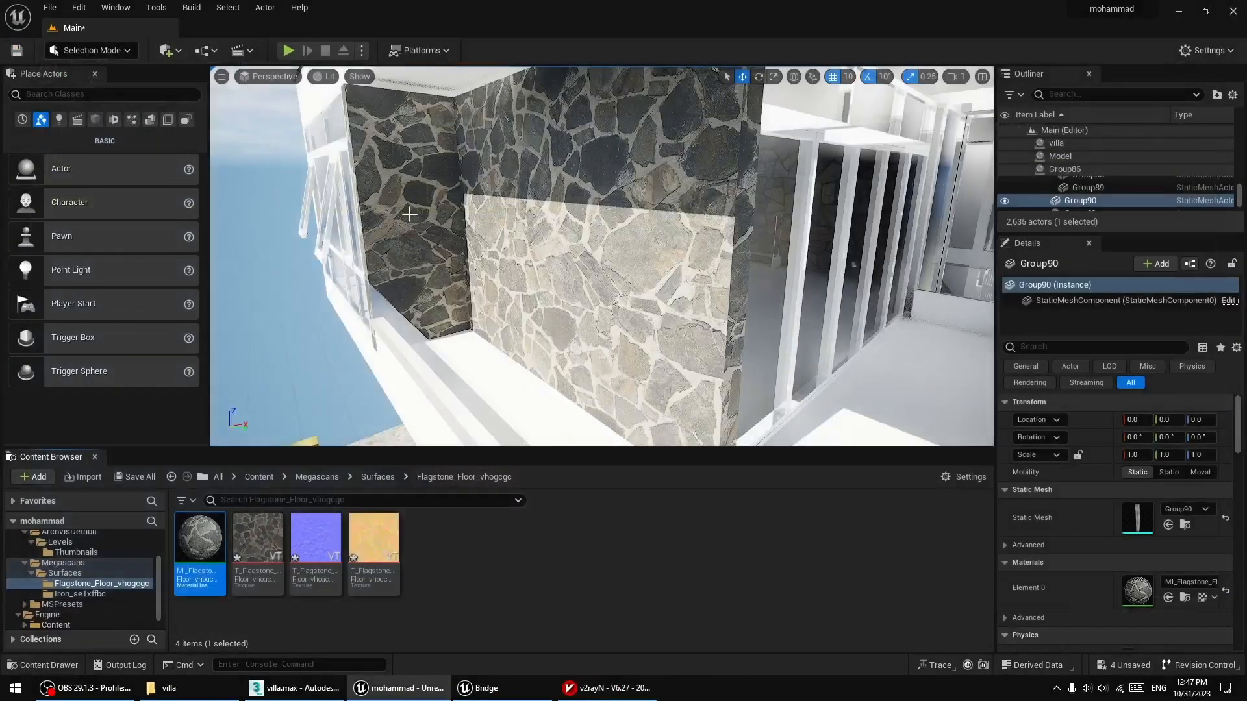
- Apply MI_Flagstone_Floor_vhogcgc_2K to further stone surfaces, including the tall column beside the glazed facade
{"action": "key", "text": "d"}
{"action": "right_click_drag", "start_coordinate": [621, 239], "coordinate": [581, 244]}
{"action": "key", "text": "s"}
{"action": "key", "text": "w"}
{"action": "left_click_drag", "start_coordinate": [200, 545], "coordinate": [626, 292]}
{"action": "key", "text": "s"}
{"action": "right_click_drag", "start_coordinate": [626, 293], "coordinate": [606, 260]}
{"action": "key", "text": "w"}
{"action": "left_click_drag", "start_coordinate": [207, 550], "coordinate": [812, 328]}
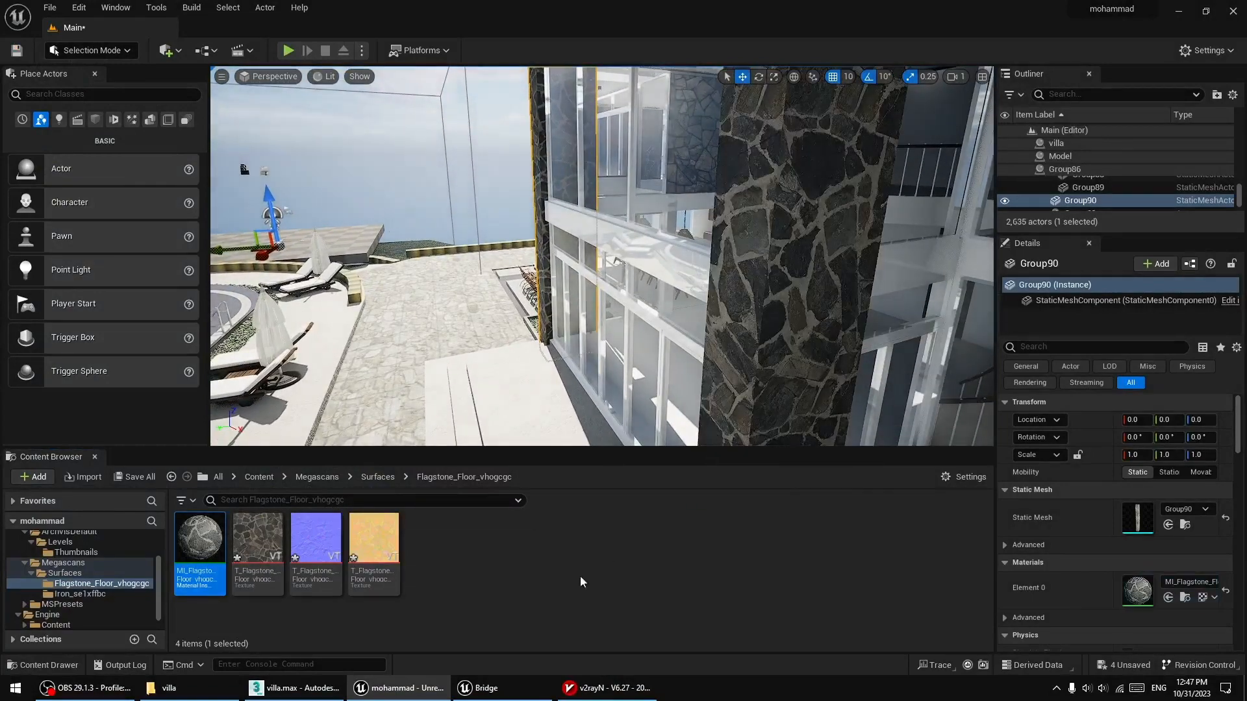
- Browse the Stone category of Surfaces in Quixel Bridge for another stone material, then close Bridge
{"action": "left_click", "coordinate": [479, 687]}
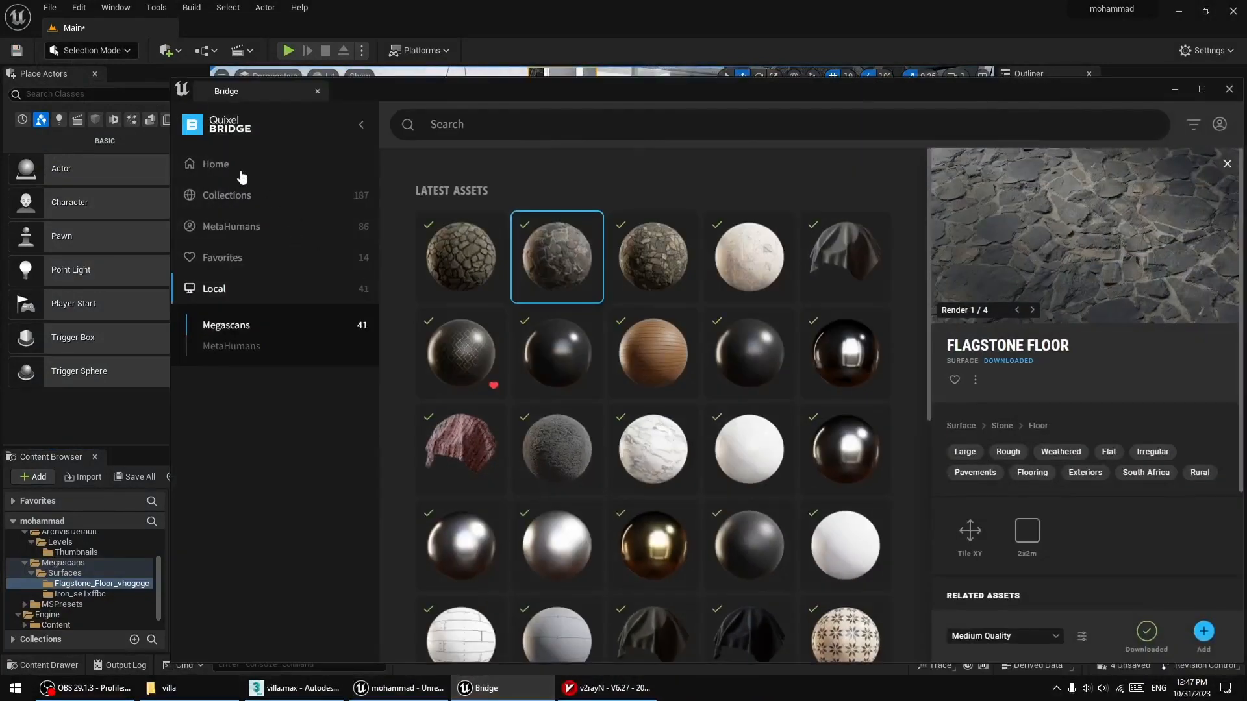
{"action": "left_click", "coordinate": [217, 166]}
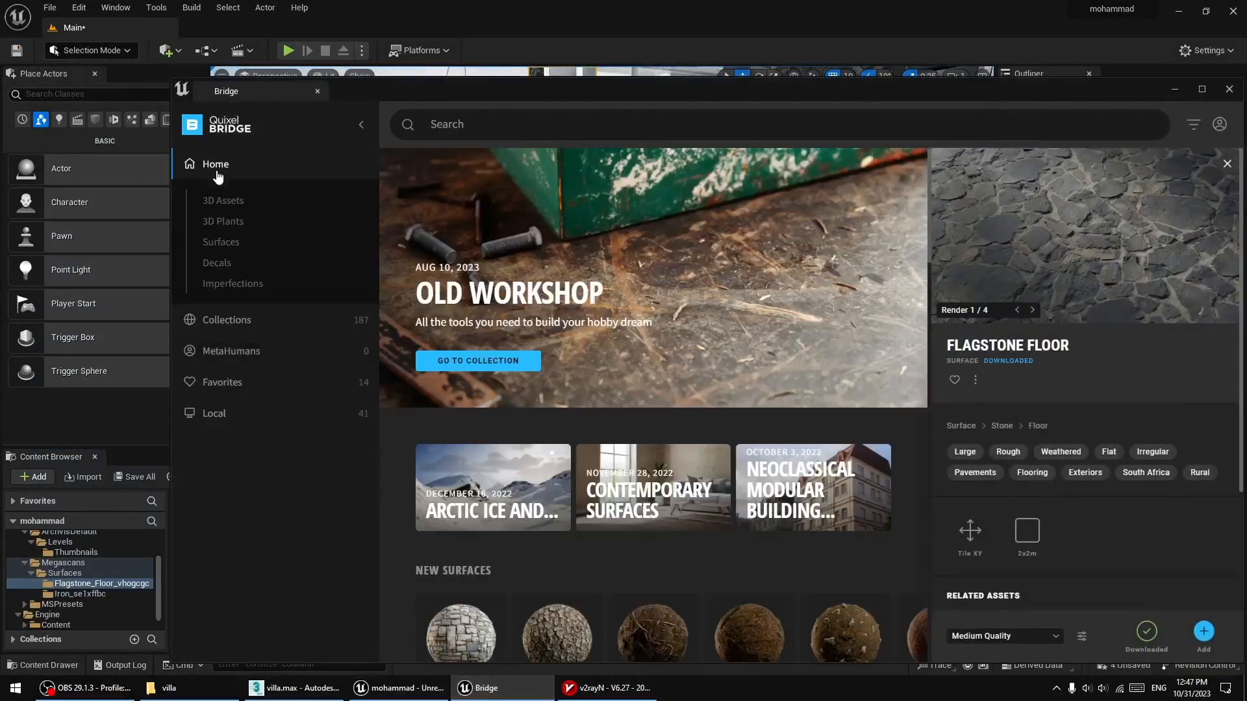
{"action": "left_click", "coordinate": [224, 246]}
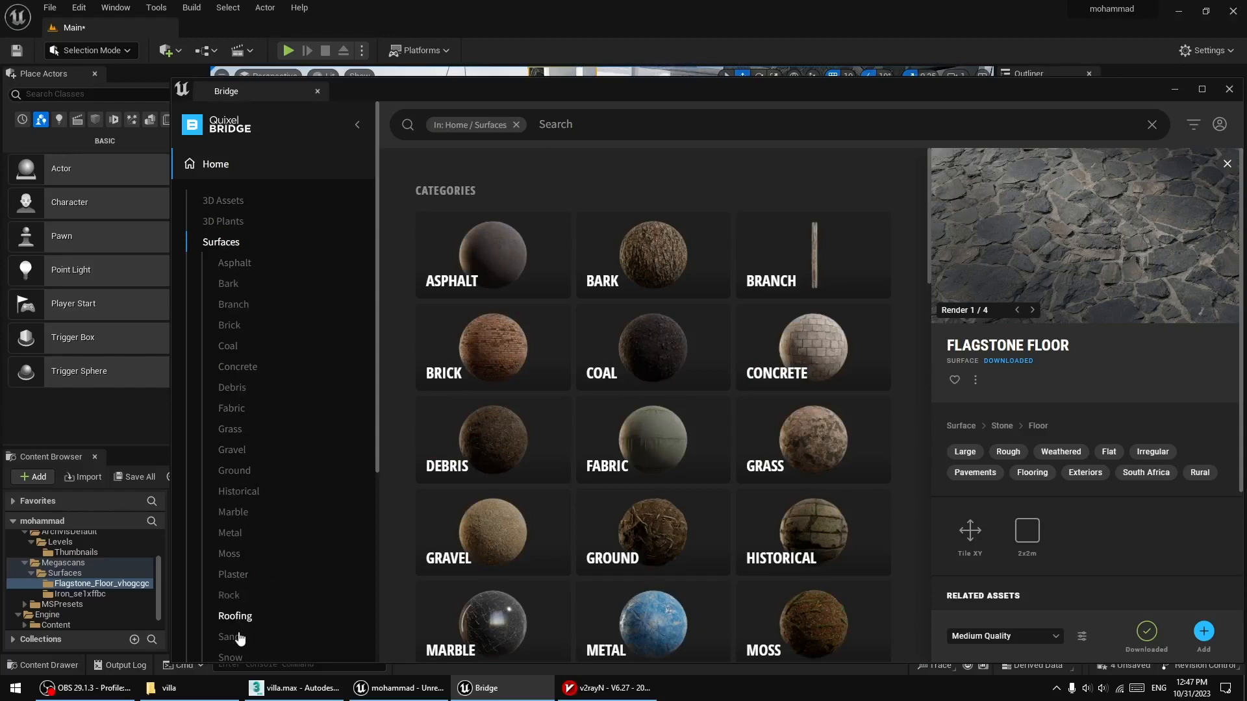
{"action": "scroll", "coordinate": [238, 640], "scroll_direction": "down", "scroll_amount": 1}
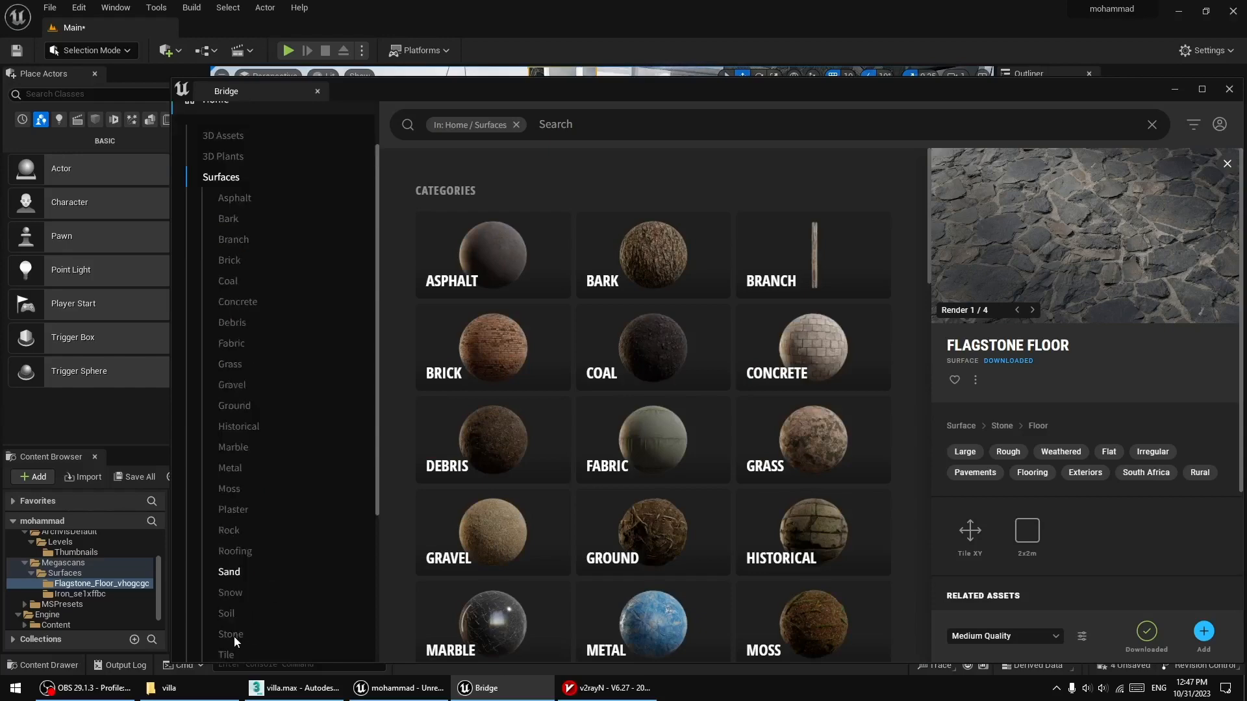
{"action": "left_click", "coordinate": [235, 636]}
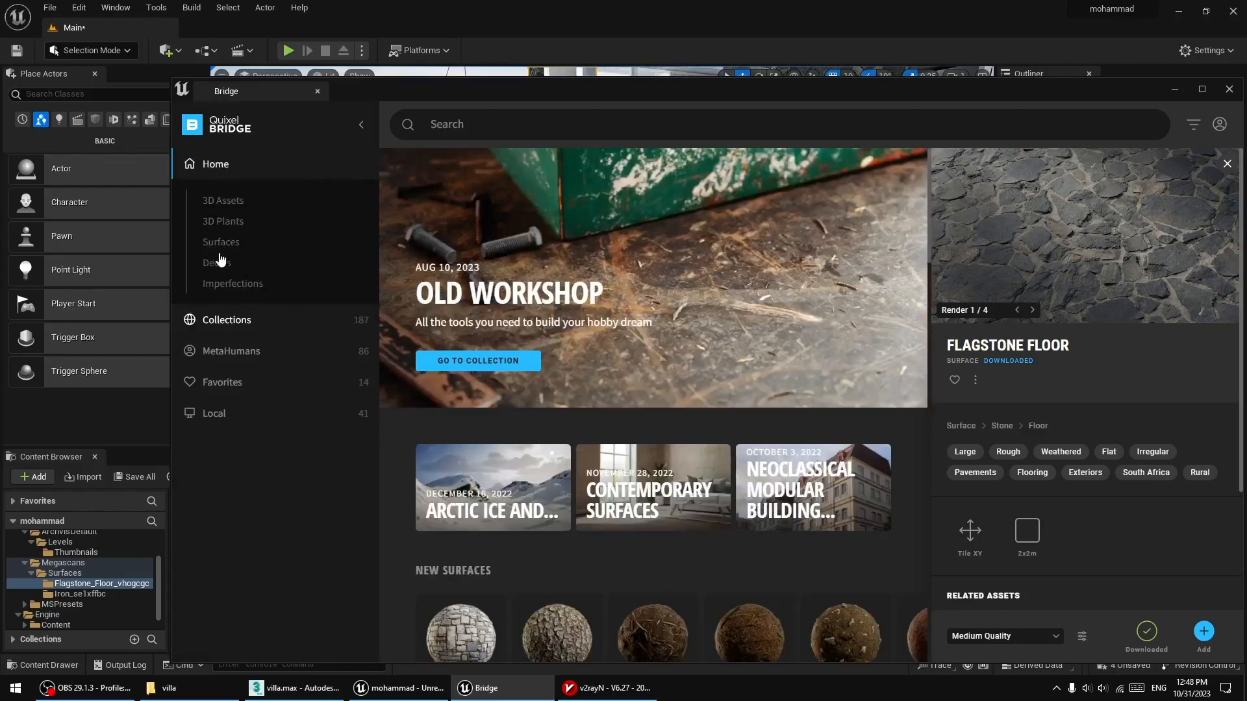
{"action": "left_click", "coordinate": [222, 242]}
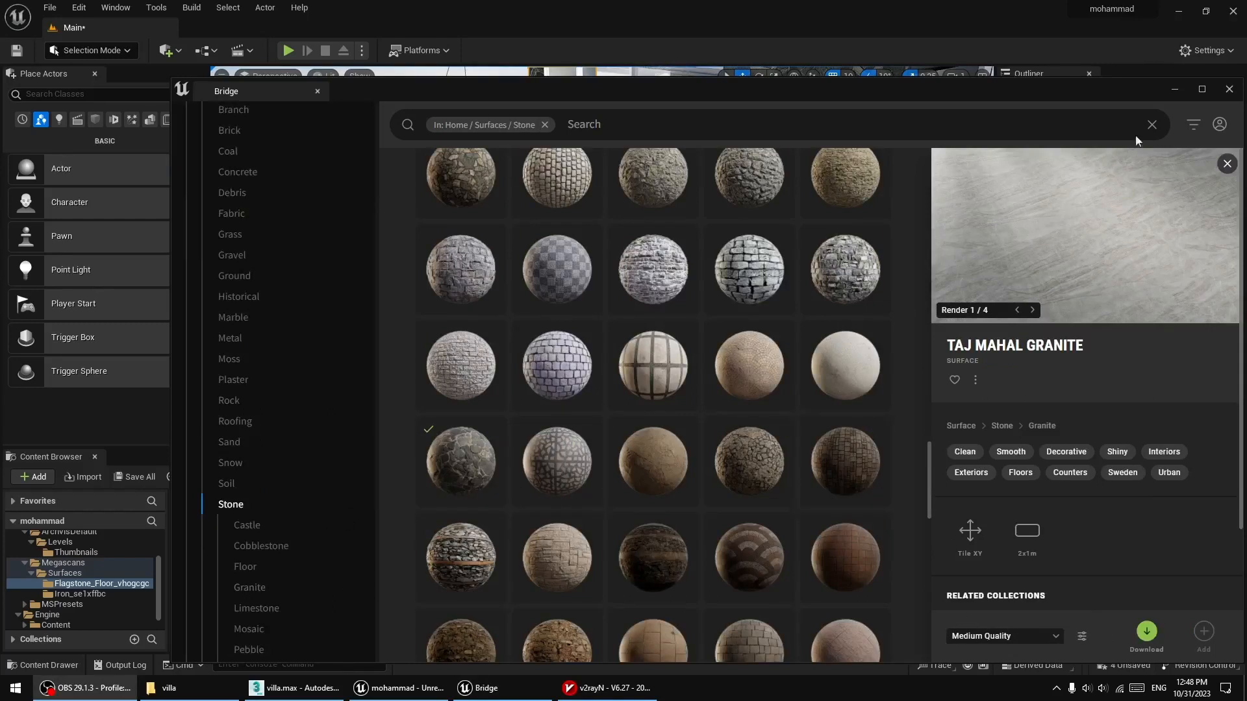
{"action": "left_click_drag", "start_coordinate": [1211, 102], "coordinate": [1132, 79]}
{"action": "left_click", "coordinate": [1149, 67]}
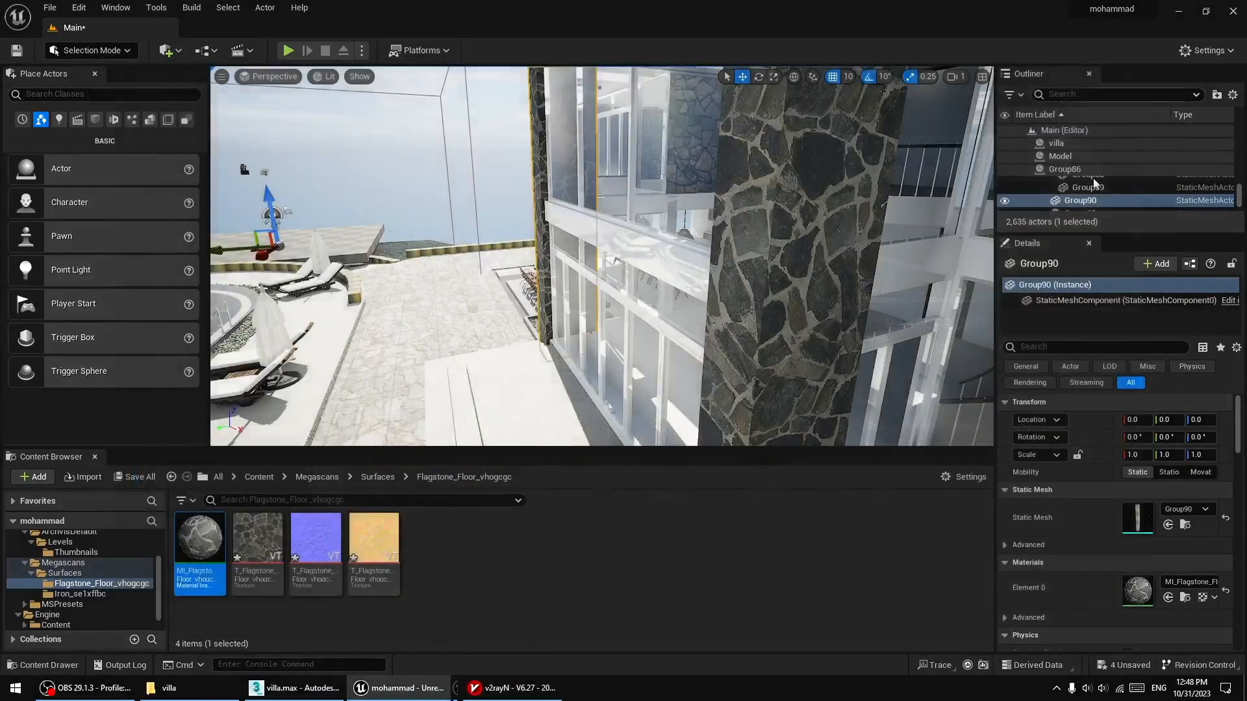
- Try to apply MI_Flagstone_Floor_vhogcgc_2K to the low stone plinth below the dining-room glazing, and dismiss the crash reporter
{"action": "right_click_drag", "start_coordinate": [585, 260], "coordinate": [741, 279]}
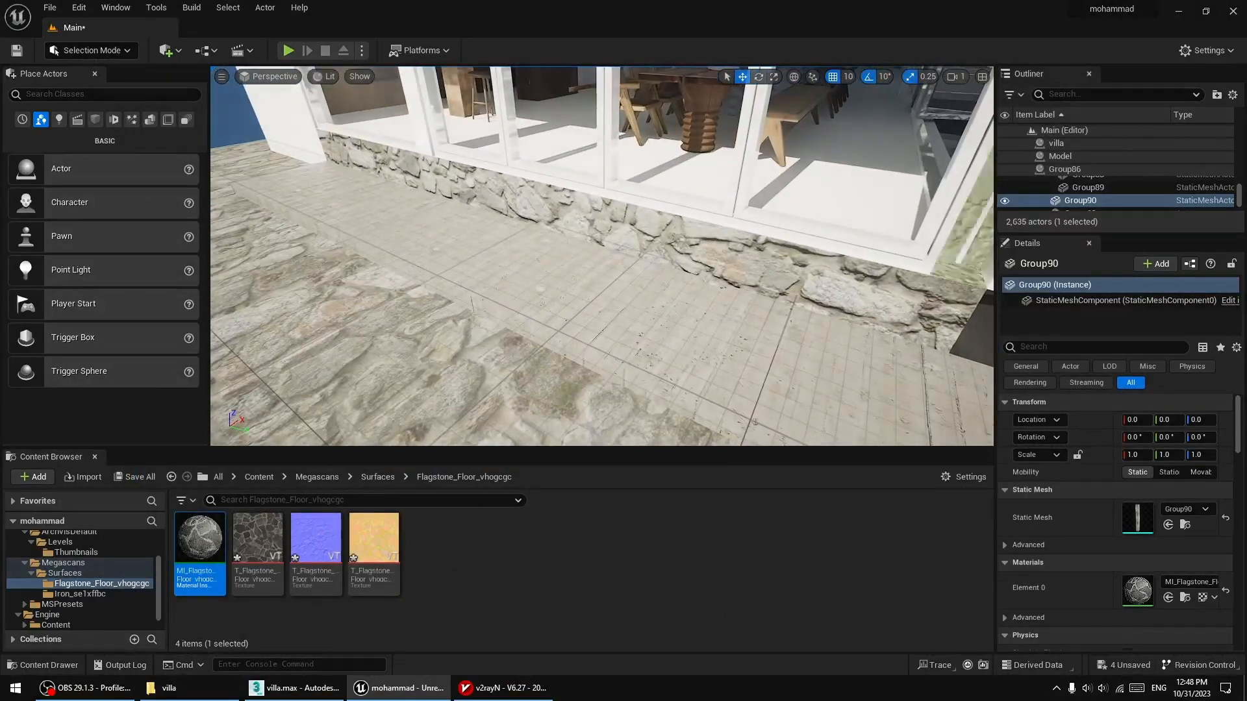
{"action": "left_click_drag", "start_coordinate": [199, 538], "coordinate": [783, 314]}
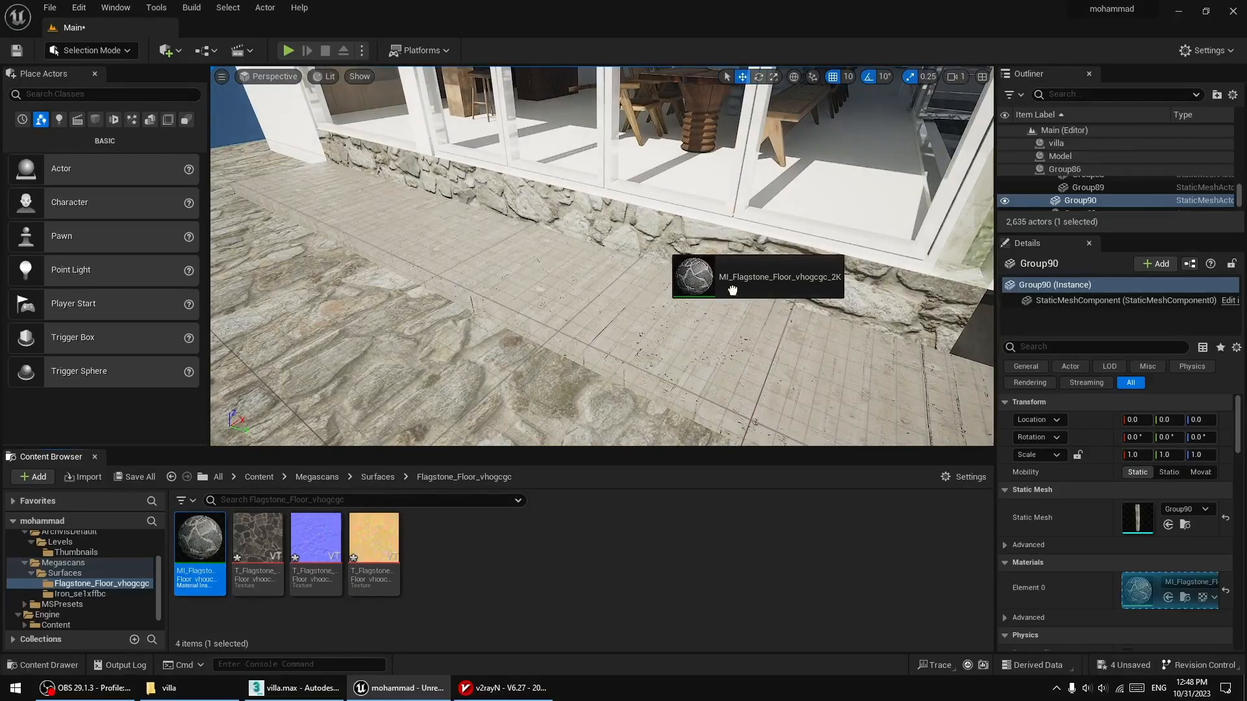
{"action": "left_click_drag", "start_coordinate": [690, 276], "coordinate": [655, 254]}
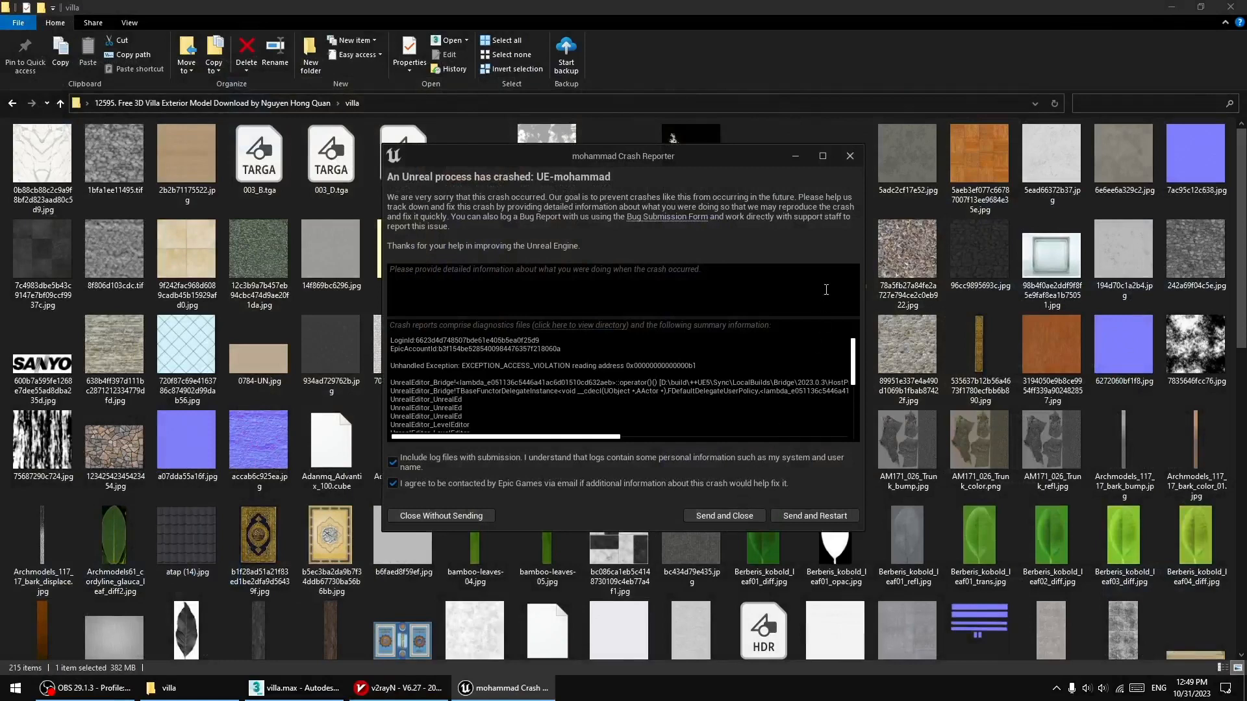
{"action": "left_click", "coordinate": [850, 157]}
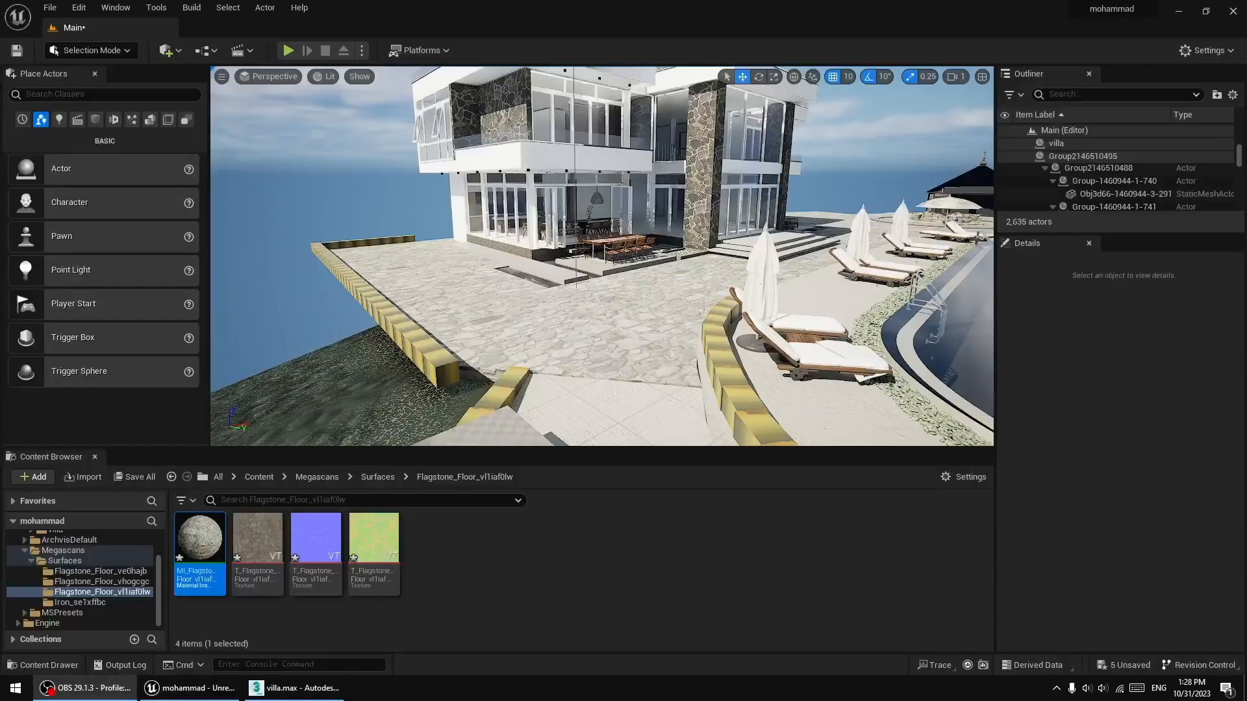
- Apply the material instance from the Flagstone_Floor_vl1iaf0lw folder to the large stone-paved terrace in front of the villa
{"action": "key", "text": "w"}
{"action": "right_click_drag", "start_coordinate": [711, 286], "coordinate": [717, 286]}
{"action": "right_click_drag", "start_coordinate": [784, 315], "coordinate": [753, 315]}
{"action": "key", "text": "s"}
{"action": "mouse_move", "coordinate": [726, 365]}
{"action": "right_mouse_down"}
{"action": "mouse_move", "coordinate": [739, 373]}
{"action": "mouse_move", "coordinate": [726, 365]}
{"action": "right_mouse_up"}
{"action": "key", "text": "w"}
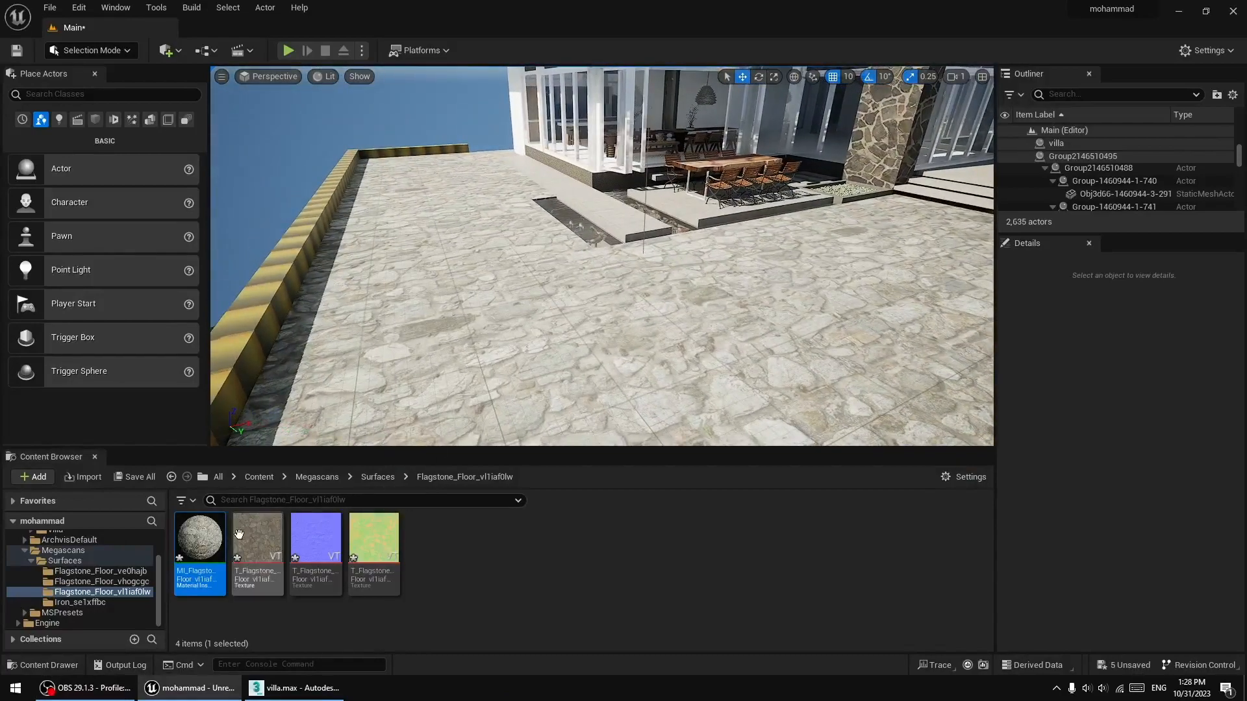
{"action": "left_click_drag", "start_coordinate": [199, 539], "coordinate": [642, 333]}
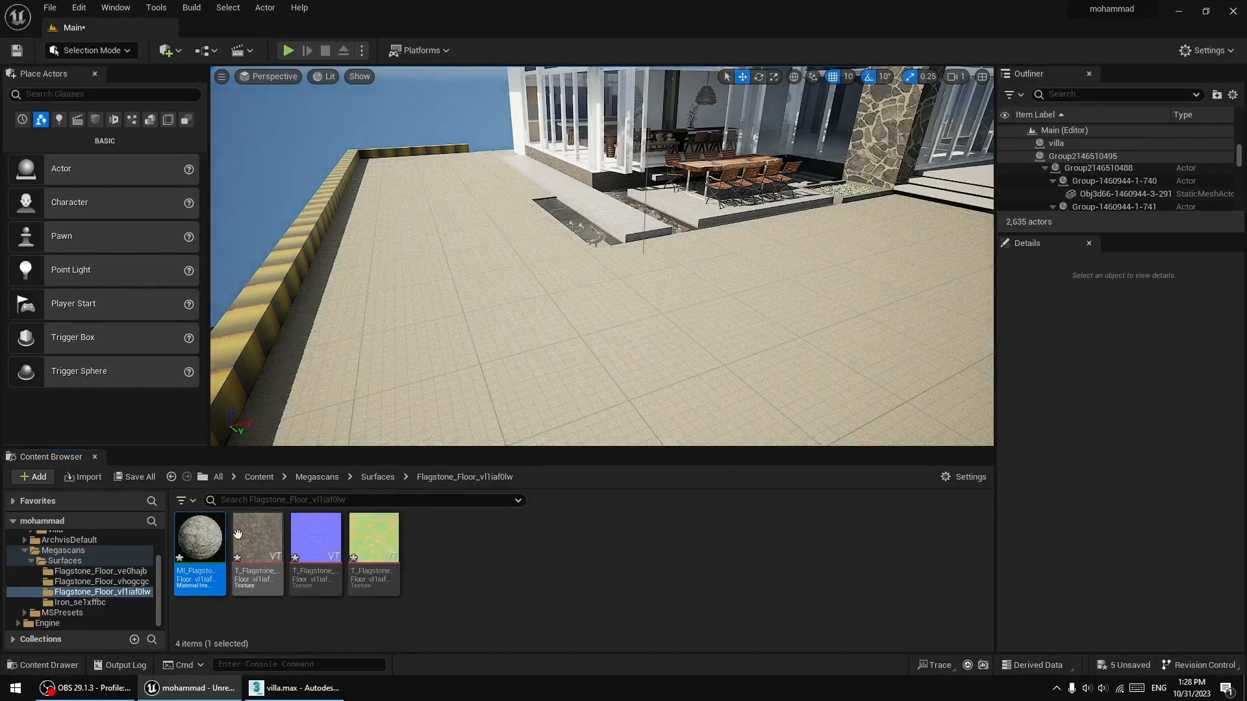
- Open the material instance from the Flagstone_Floor_vl1iaf0lw folder, enable its tiling override, and set both tiling values to 0.01
{"action": "double_click", "coordinate": [199, 539]}
{"action": "left_click_drag", "start_coordinate": [112, 61], "coordinate": [561, 193]}
{"action": "left_click", "coordinate": [871, 338]}
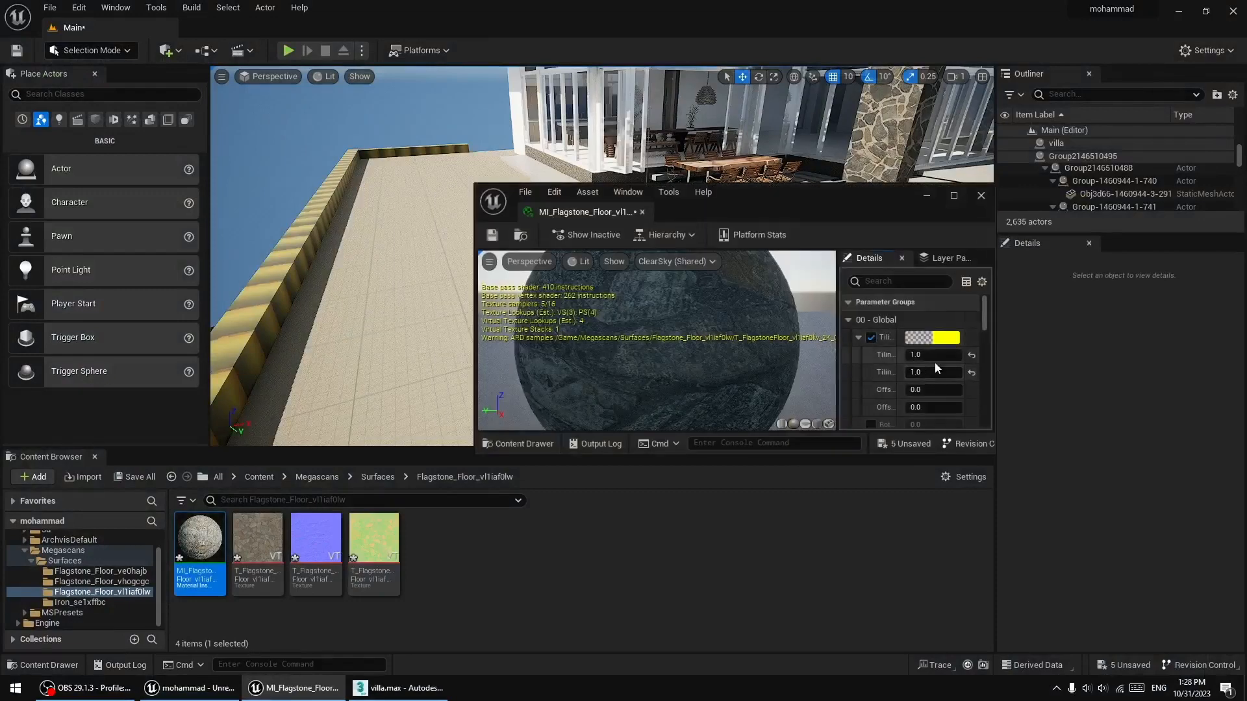
{"action": "left_click", "coordinate": [951, 355]}
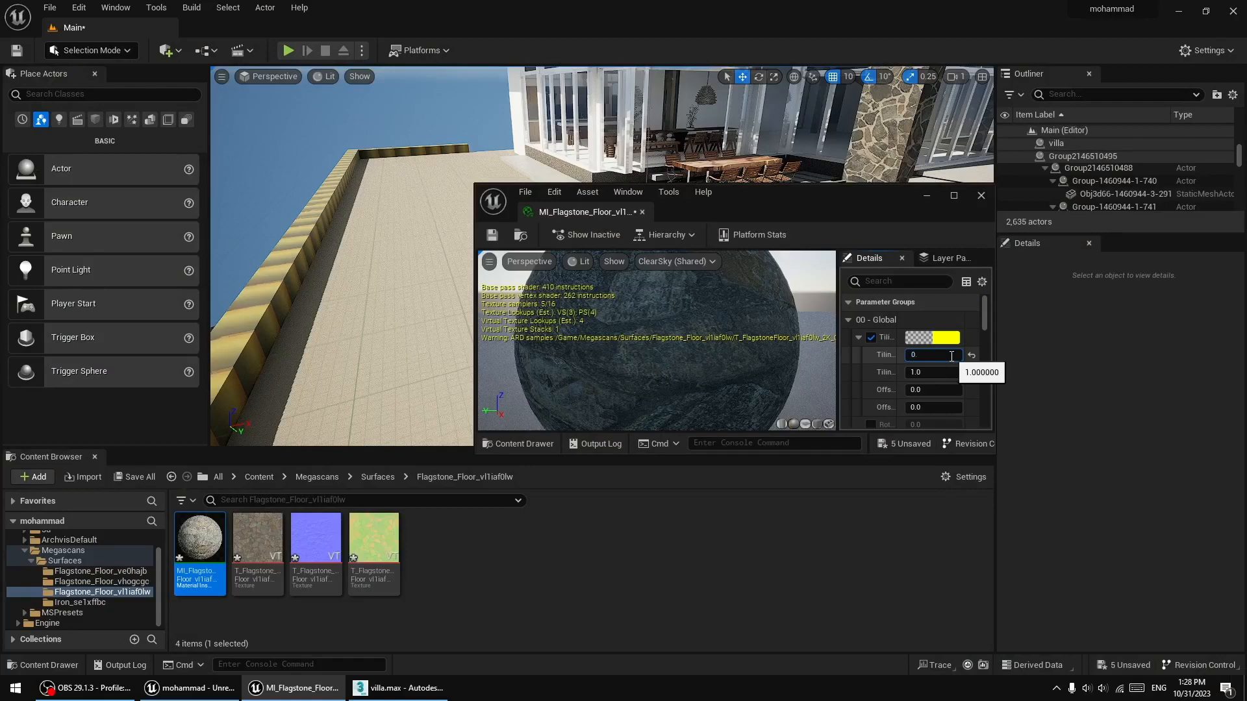
{"action": "type", "text": "0.01"}
{"action": "key", "text": "Return"}
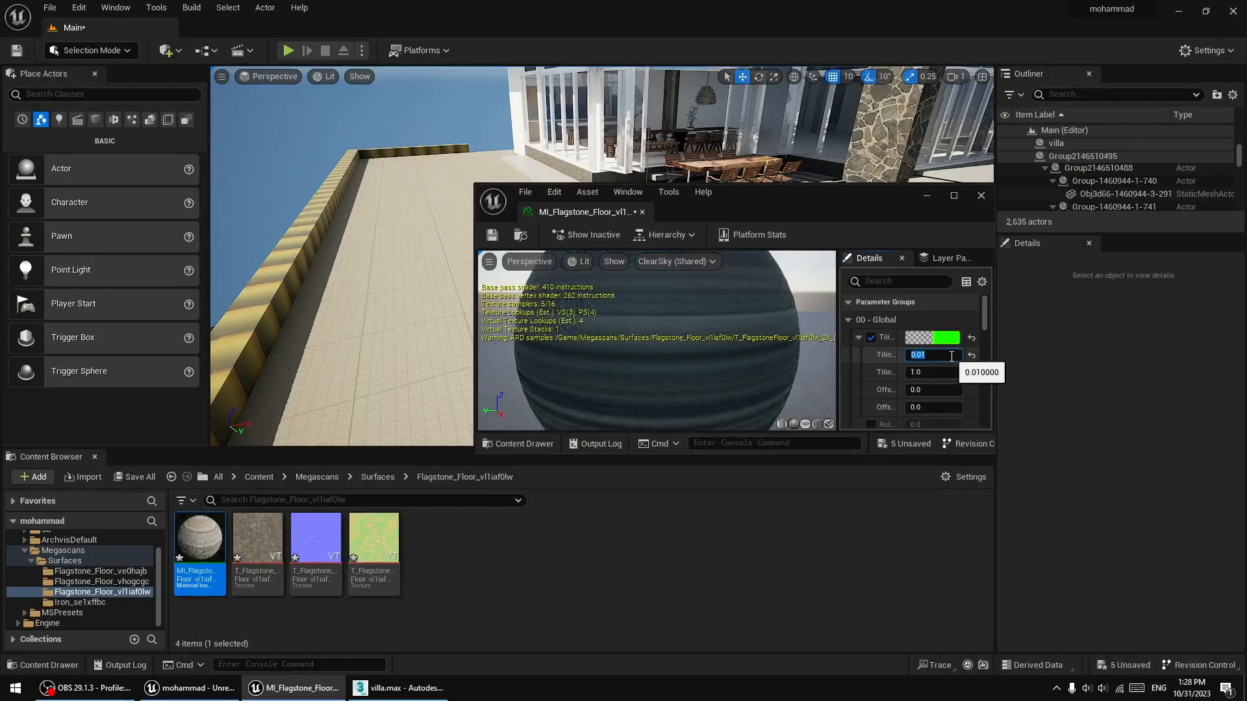
{"action": "left_click", "coordinate": [951, 373]}
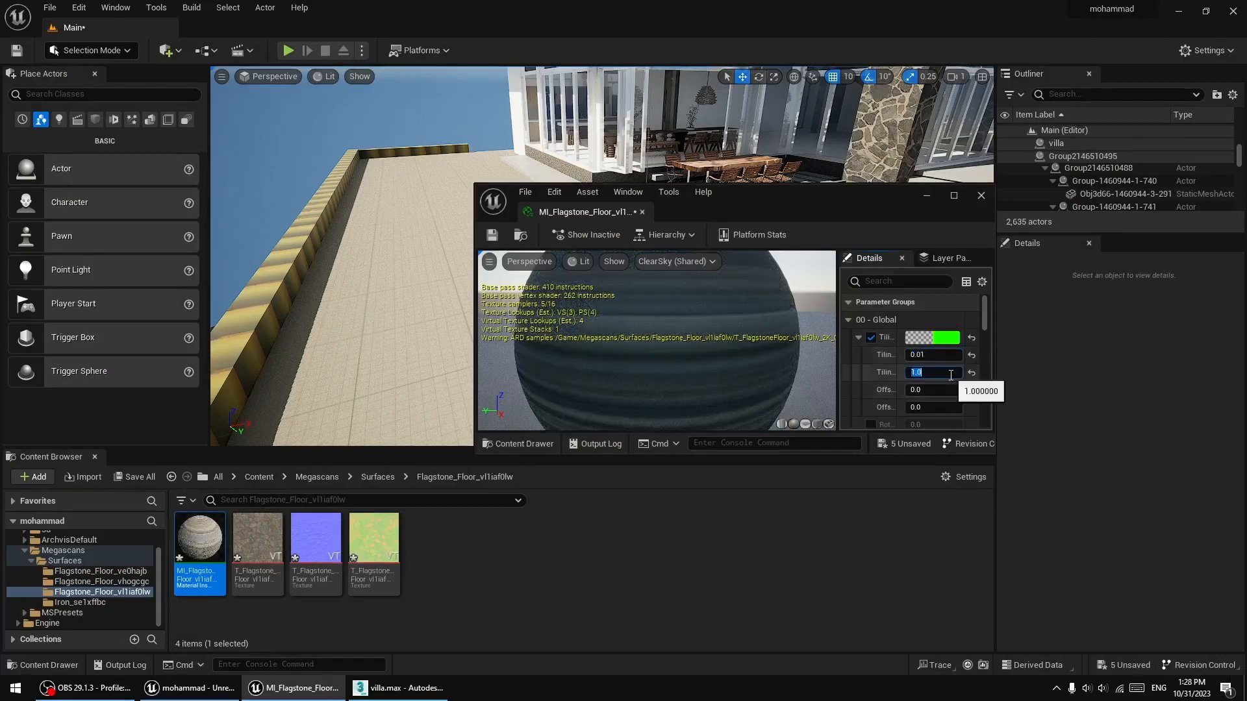
{"action": "type", "text": "0.01"}
{"action": "key", "text": "Return"}
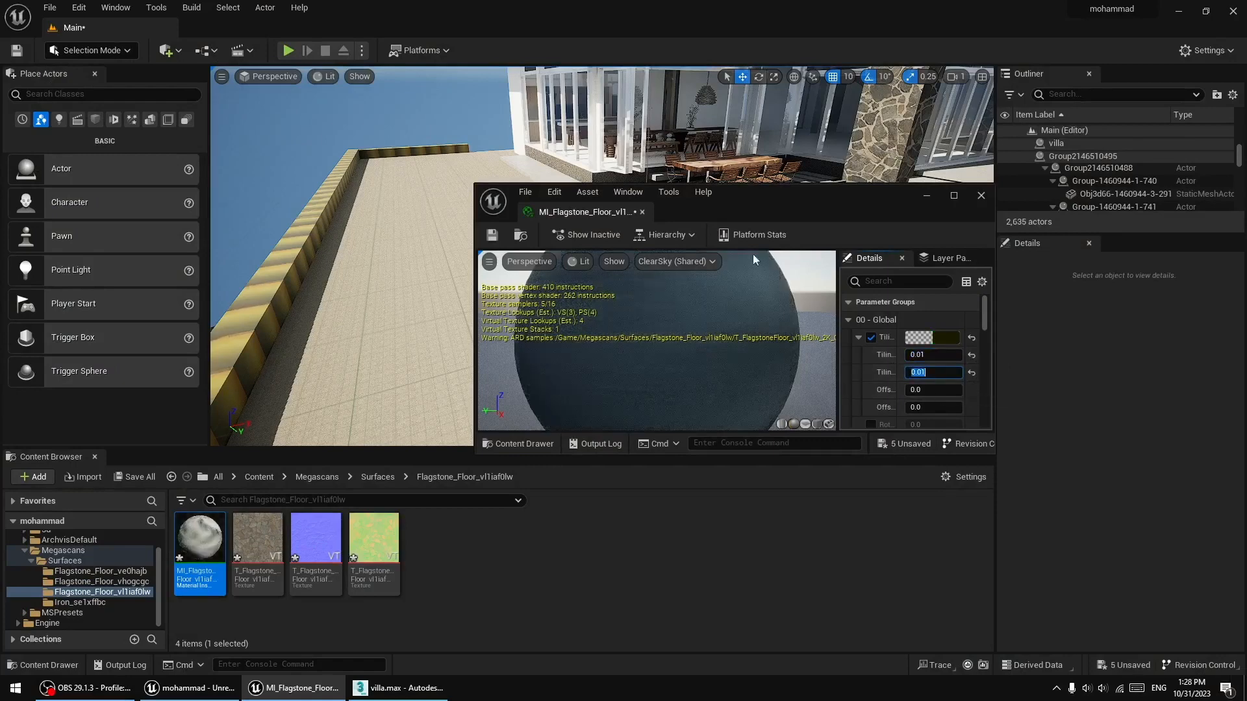
- Uncover the terrace behind the material editor and reduce both tiling values of the flagstone instance to 0.001
{"action": "left_click_drag", "start_coordinate": [777, 205], "coordinate": [942, 196]}
{"action": "left_click", "coordinate": [1131, 335]}
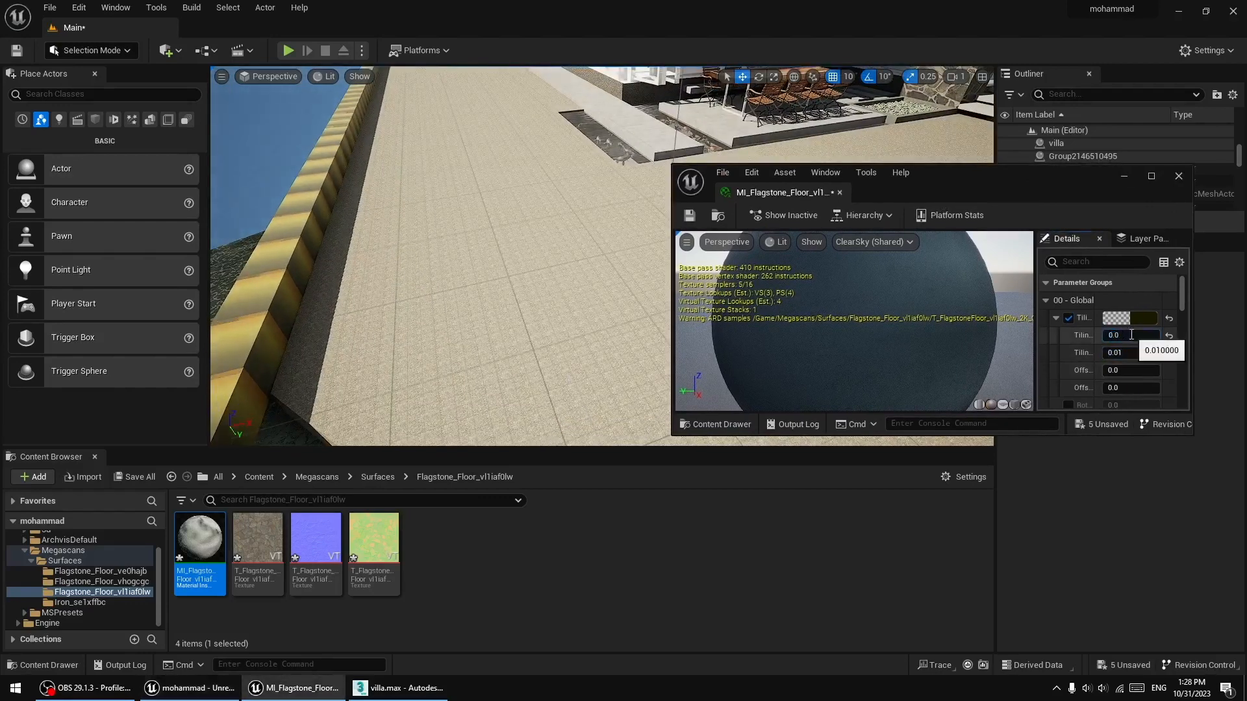
{"action": "type", "text": "0.001"}
{"action": "key", "text": "Return"}
{"action": "left_click", "coordinate": [1149, 353]}
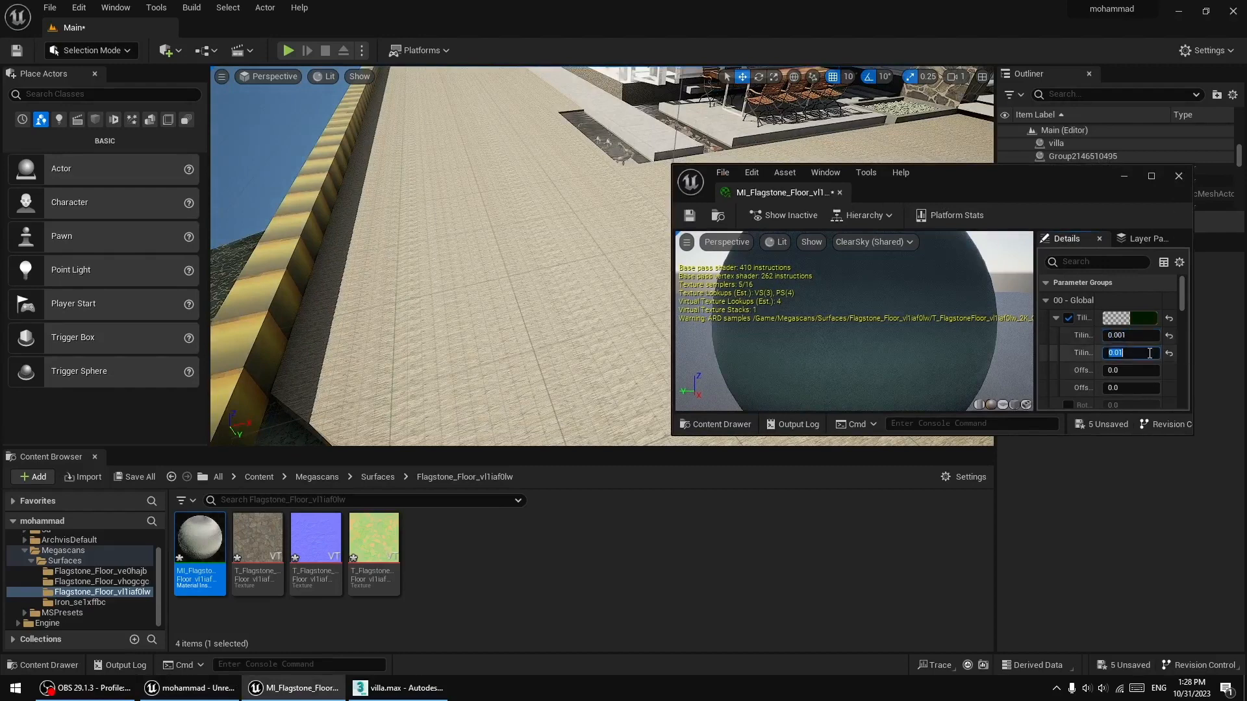
{"action": "key", "text": "Return"}
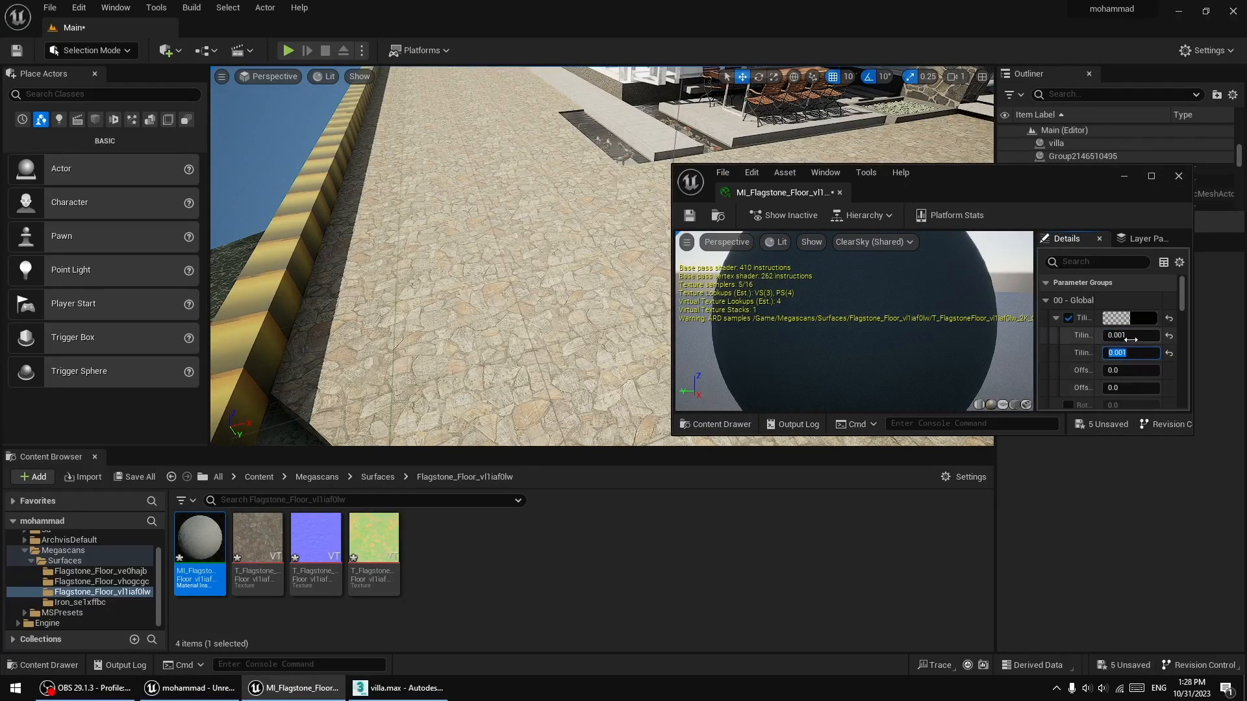
- Set both tiling values of the flagstone instance to 0.0005, then save the material and close its editor
{"action": "left_click", "coordinate": [1134, 335]}
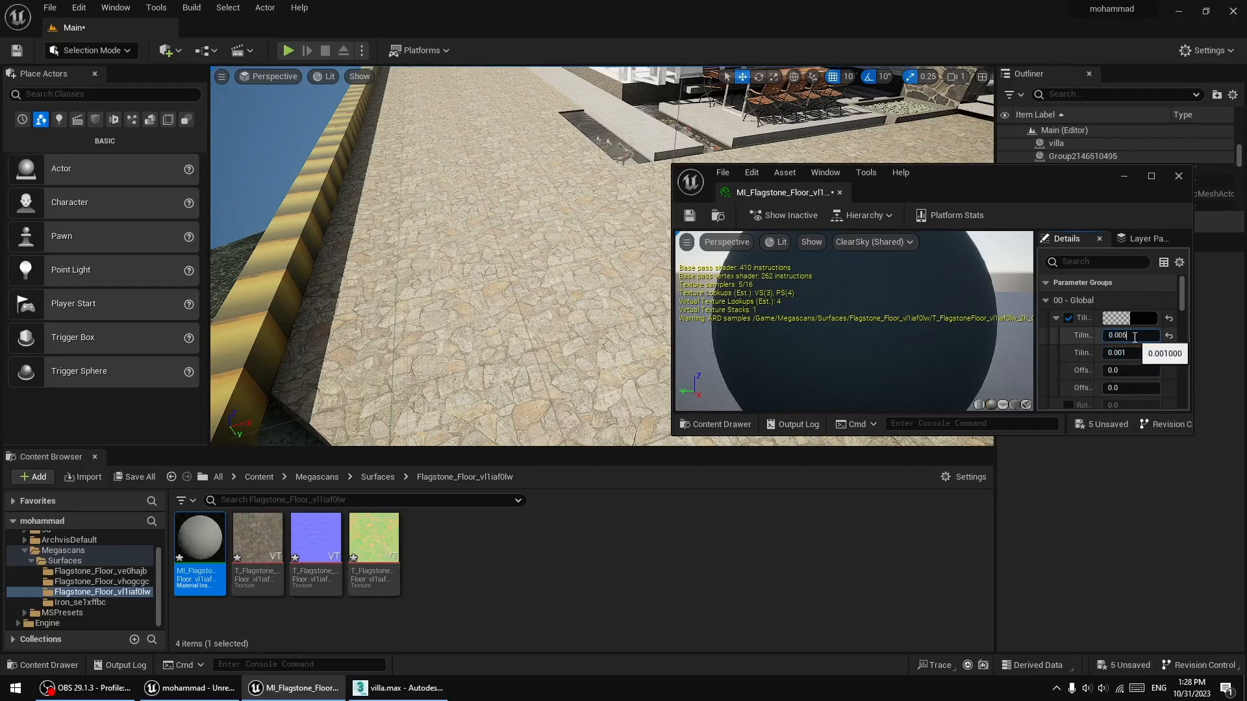
{"action": "type", "text": "0.0005"}
{"action": "key", "text": "Return"}
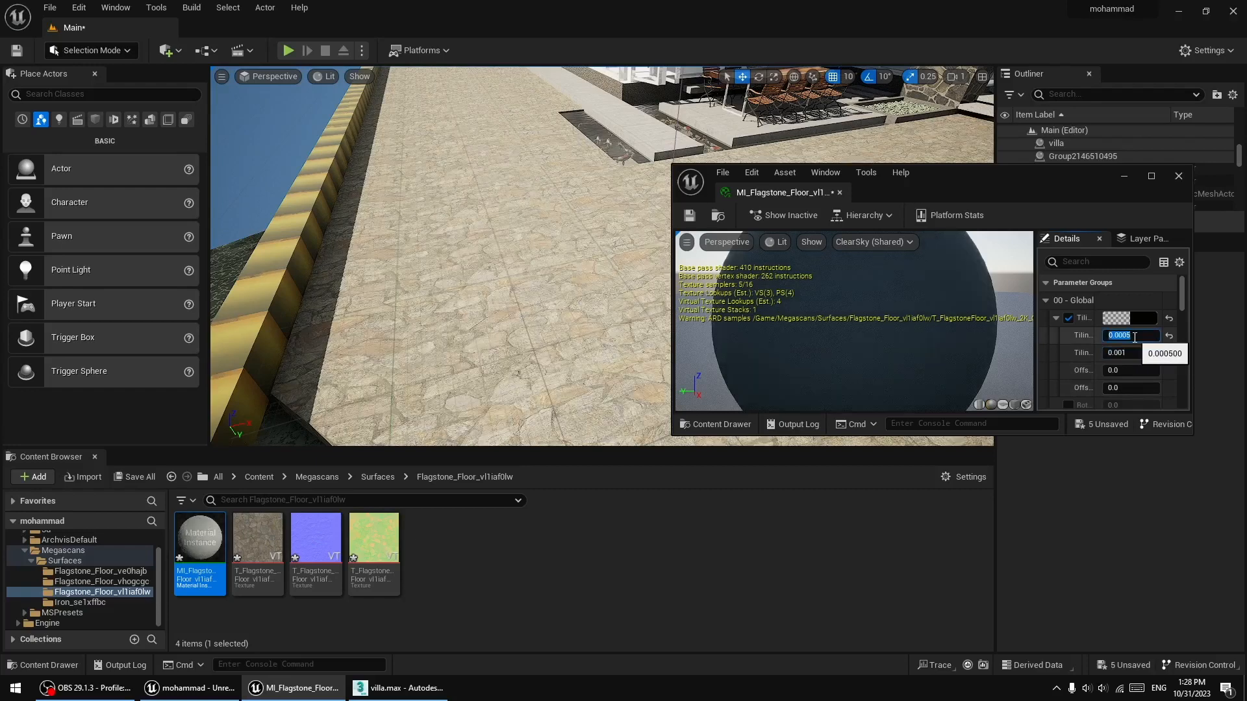
{"action": "left_click", "coordinate": [1141, 357]}
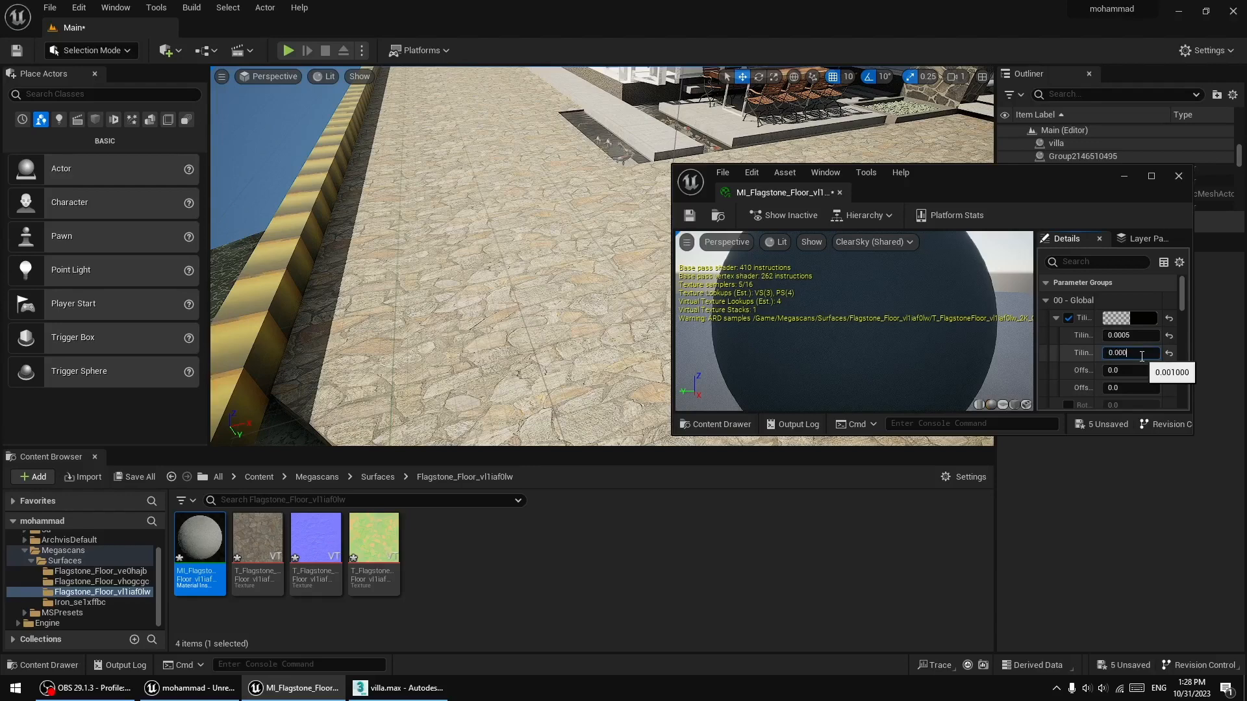
{"action": "type", "text": "0.0005"}
{"action": "key", "text": "Return"}
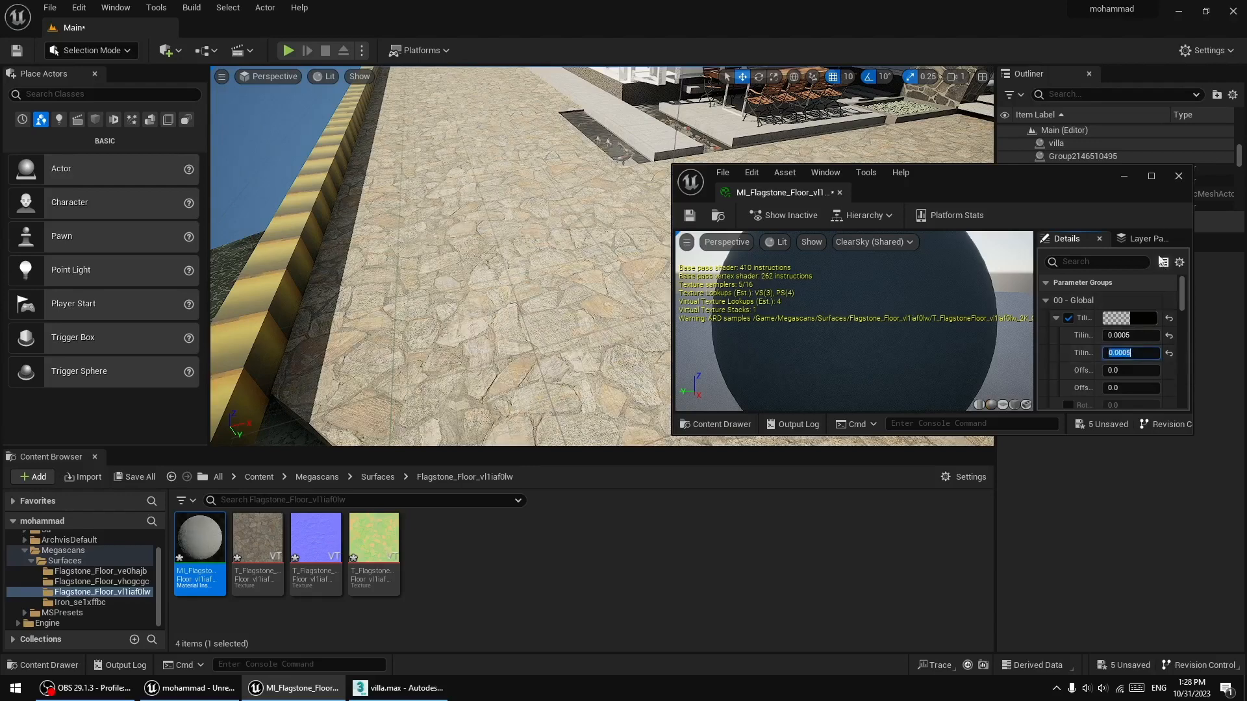
{"action": "key", "text": "ctrl+s"}
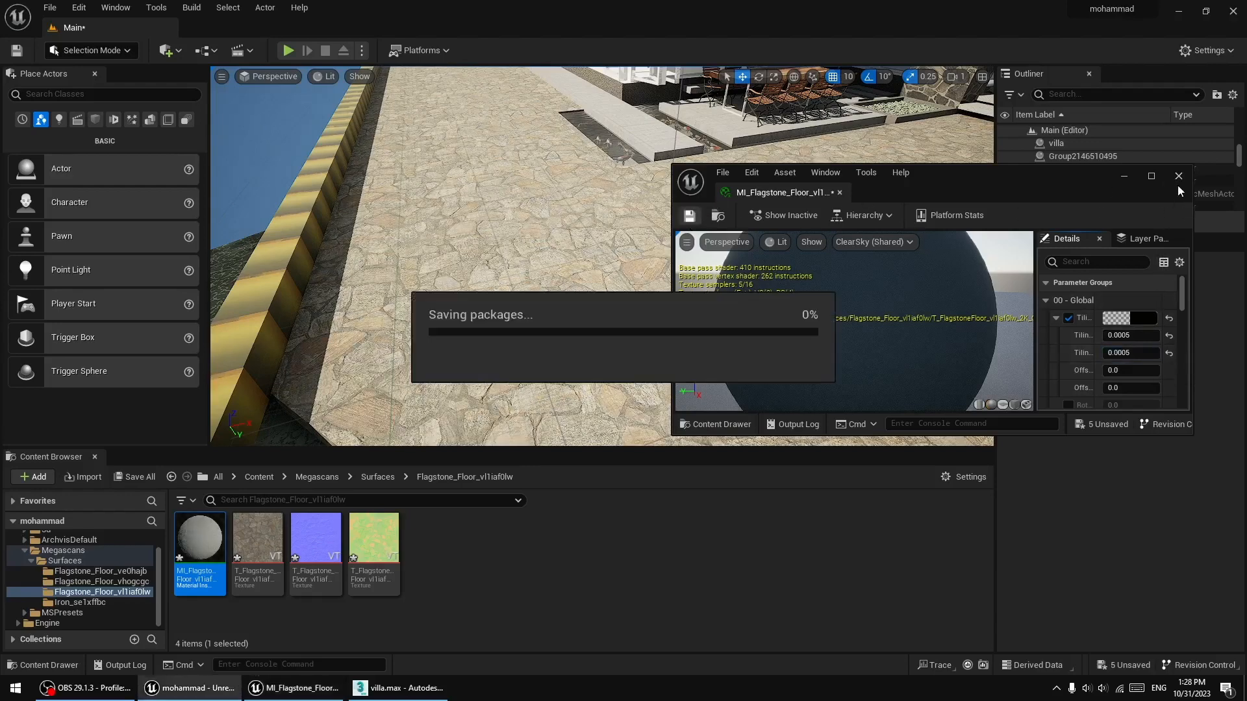
{"action": "left_click", "coordinate": [1179, 179]}
- Hide the grid in the viewport
{"action": "right_click_drag", "start_coordinate": [792, 260], "coordinate": [877, 267]}
{"action": "left_click", "coordinate": [354, 89]}
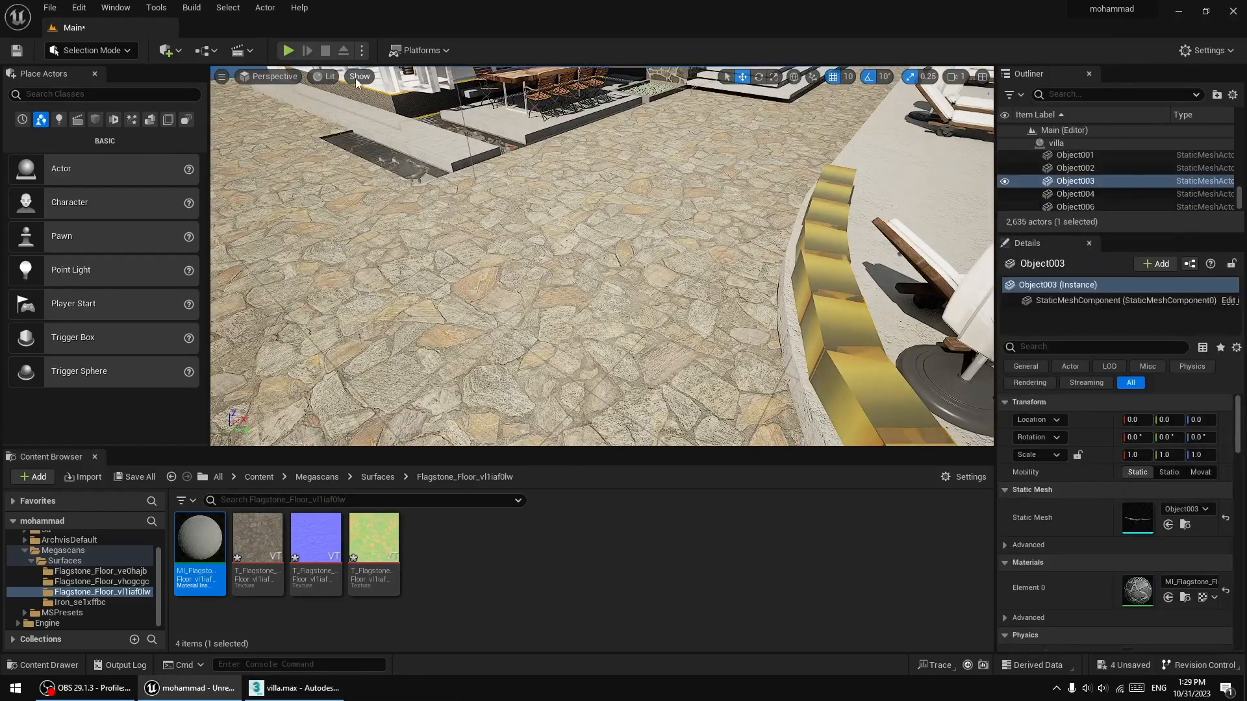
{"action": "left_click", "coordinate": [357, 77]}
{"action": "left_click", "coordinate": [381, 237]}
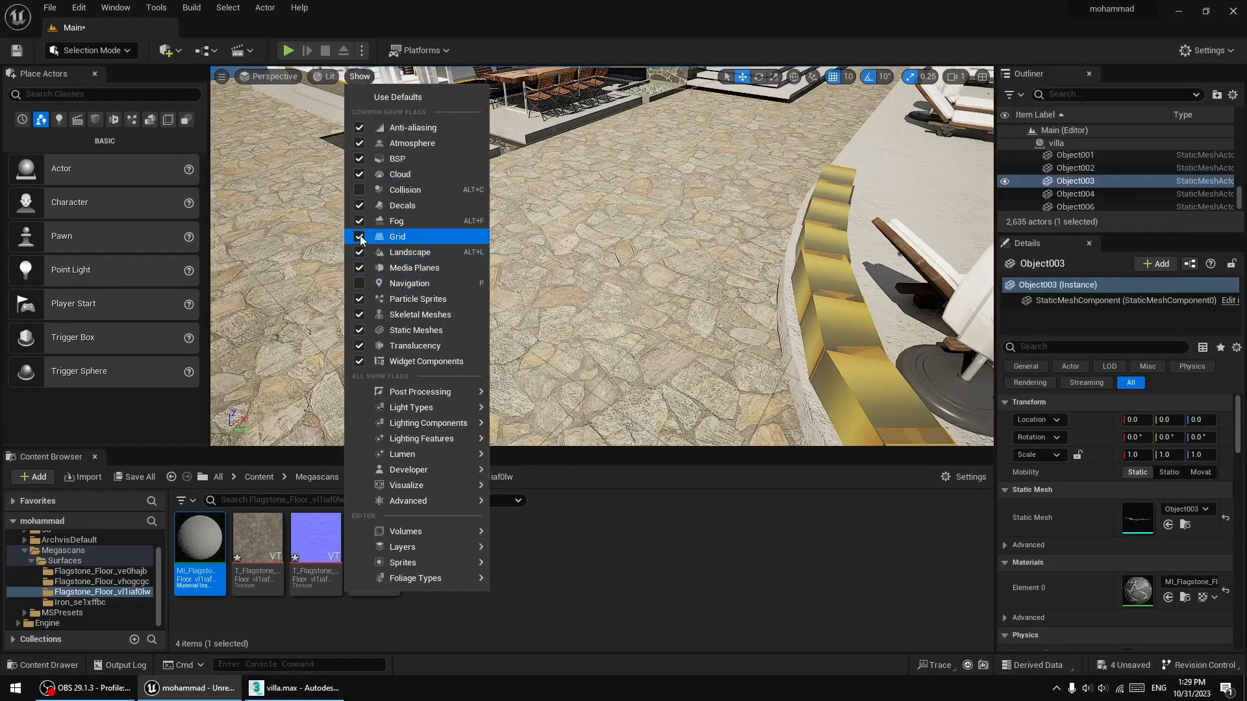
- Show the villa in Detail Lighting view mode and inspect the facade and tall column
{"action": "right_click_drag", "start_coordinate": [585, 260], "coordinate": [588, 208]}
{"action": "right_click_drag", "start_coordinate": [502, 373], "coordinate": [513, 278]}
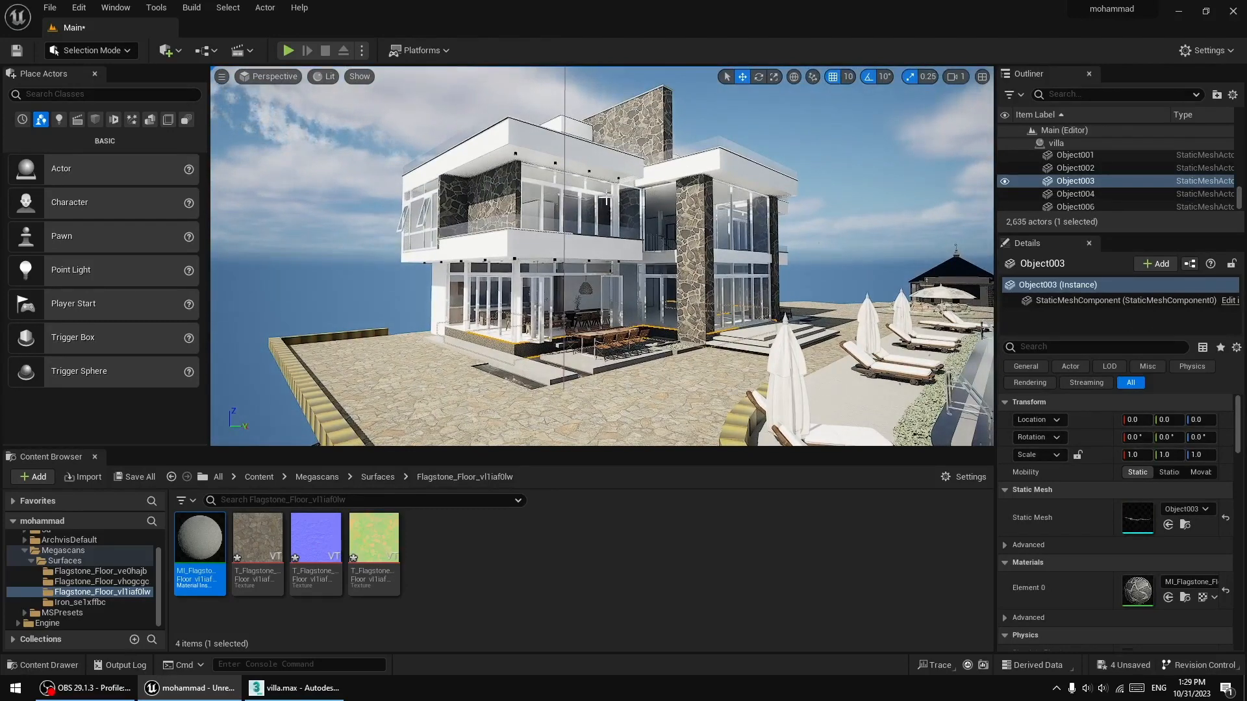
{"action": "left_click", "coordinate": [322, 77]}
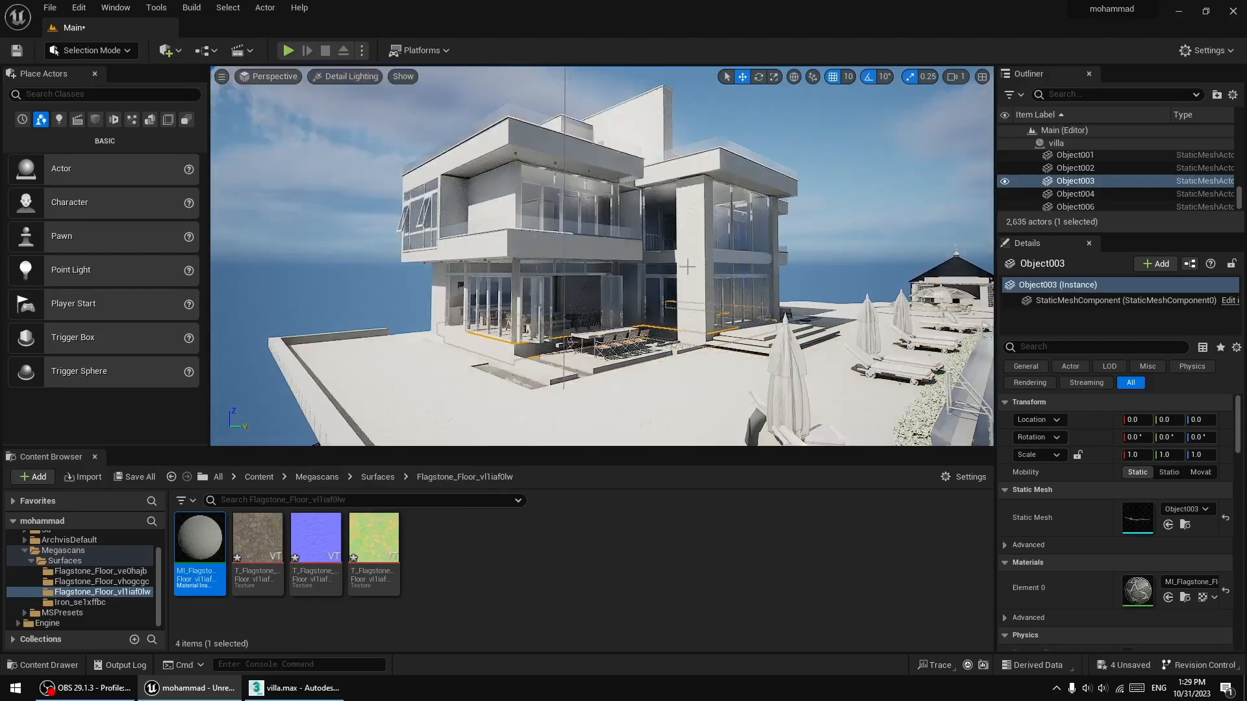
{"action": "key", "text": "w"}
{"action": "right_click_drag", "start_coordinate": [693, 254], "coordinate": [729, 241]}
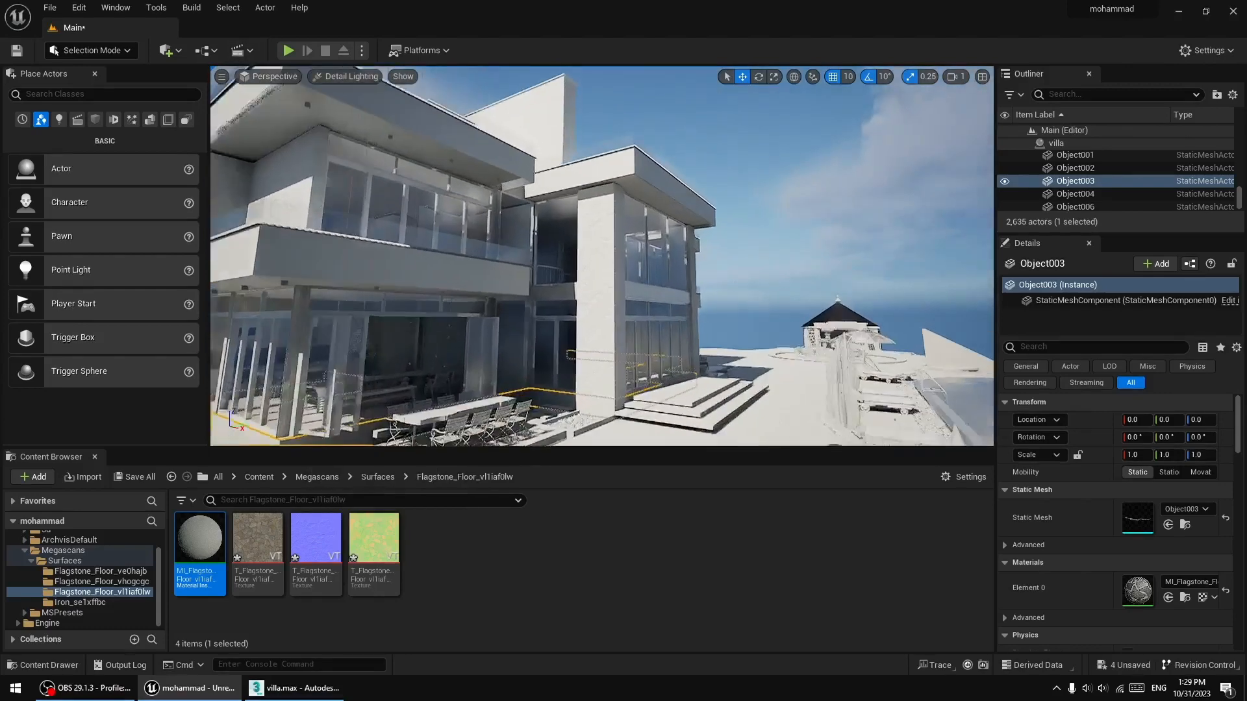
{"action": "right_click_drag", "start_coordinate": [523, 198], "coordinate": [524, 198]}
- Change the view mode to Lighting Only and inspect the column and glazed facade without surface detail
{"action": "left_click", "coordinate": [345, 77]}
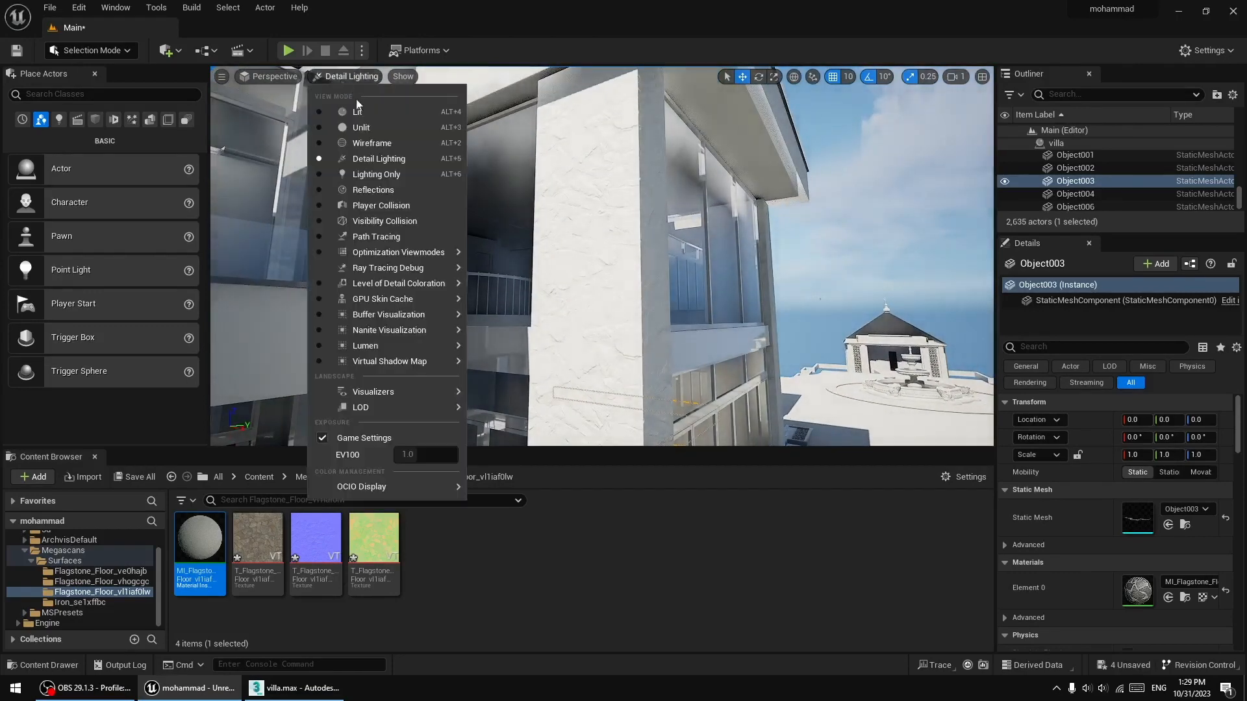
{"action": "left_click", "coordinate": [368, 175]}
{"action": "right_click_drag", "start_coordinate": [580, 214], "coordinate": [635, 201]}
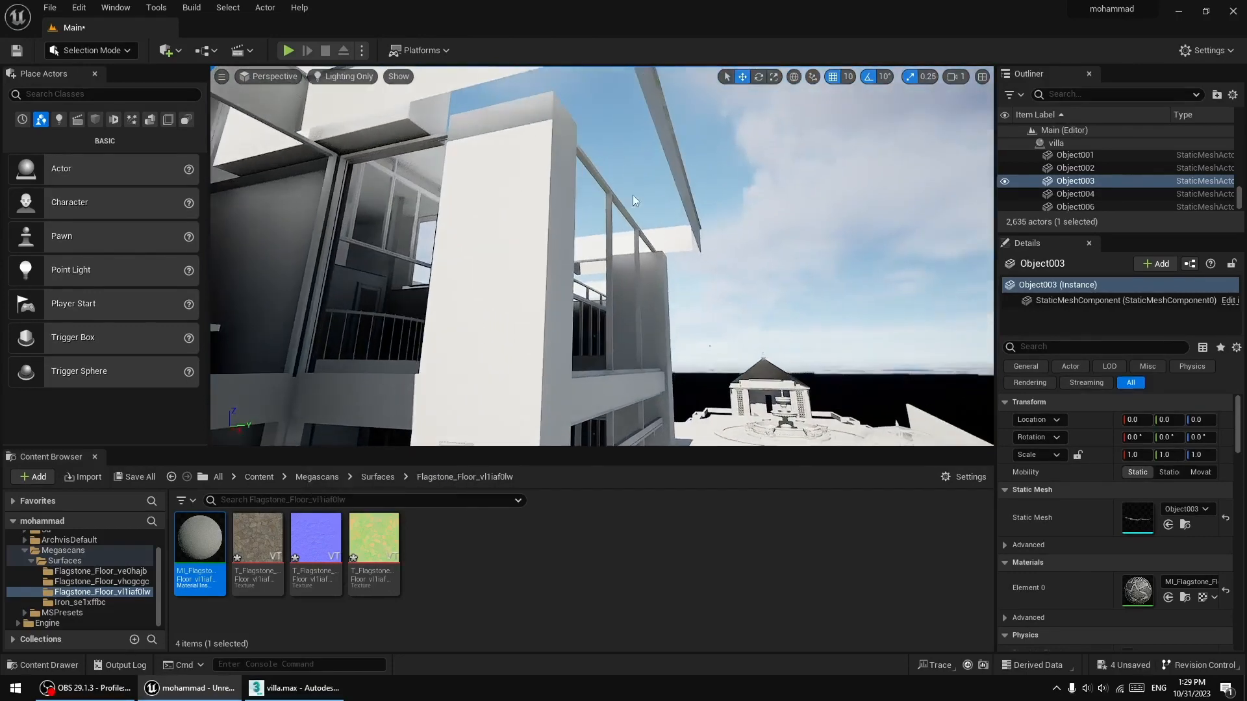
{"action": "right_click_drag", "start_coordinate": [660, 260], "coordinate": [703, 357]}
{"action": "key", "text": "s"}
- Return the viewport to Detail Lighting, examine the villa and terrace from the front, and clear the current selection
{"action": "left_click", "coordinate": [349, 76]}
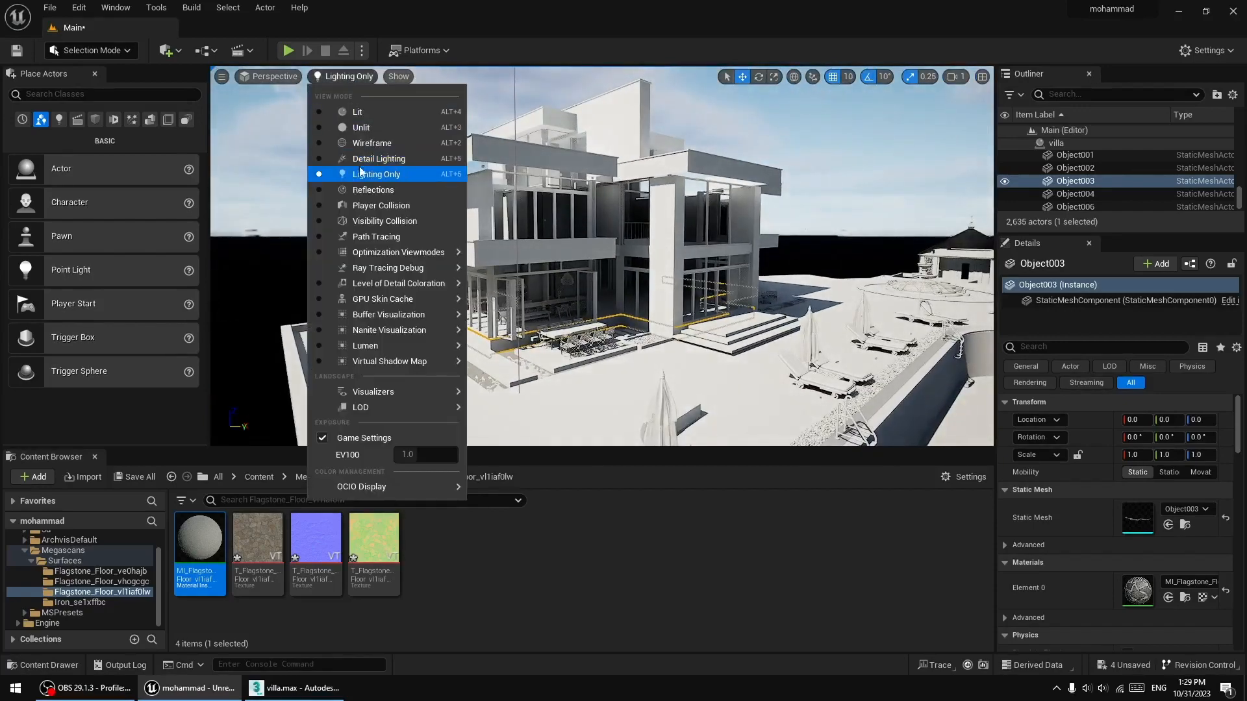
{"action": "left_click", "coordinate": [402, 160]}
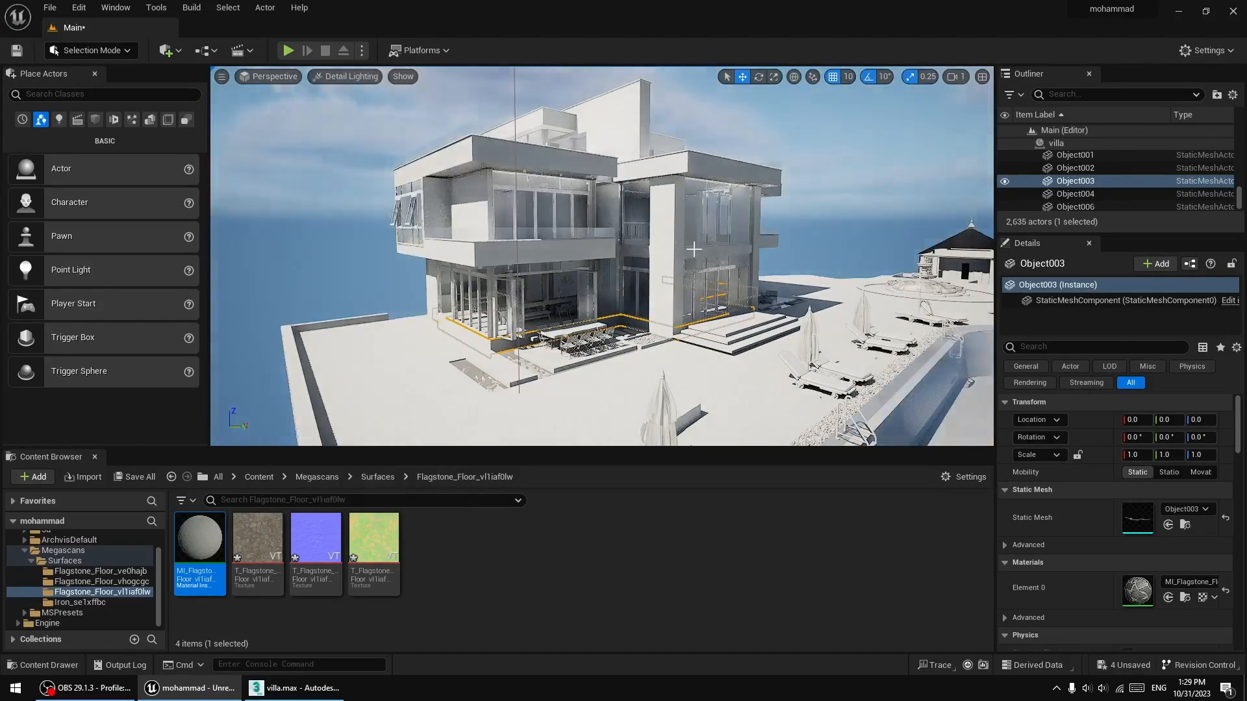
{"action": "key", "text": "w"}
{"action": "mouse_move", "coordinate": [696, 251]}
{"action": "right_mouse_down"}
{"action": "mouse_move", "coordinate": [695, 299]}
{"action": "mouse_move", "coordinate": [698, 251]}
{"action": "mouse_move", "coordinate": [731, 254]}
{"action": "mouse_move", "coordinate": [698, 250]}
{"action": "mouse_move", "coordinate": [731, 250]}
{"action": "mouse_move", "coordinate": [708, 239]}
{"action": "mouse_move", "coordinate": [712, 265]}
{"action": "mouse_move", "coordinate": [698, 232]}
{"action": "right_mouse_up"}
{"action": "key", "text": "s"}
{"action": "key", "text": "w"}
{"action": "key", "text": "s"}
{"action": "key", "text": "d"}
{"action": "key", "text": "q"}
{"action": "key", "text": "w"}
{"action": "key", "text": "s"}
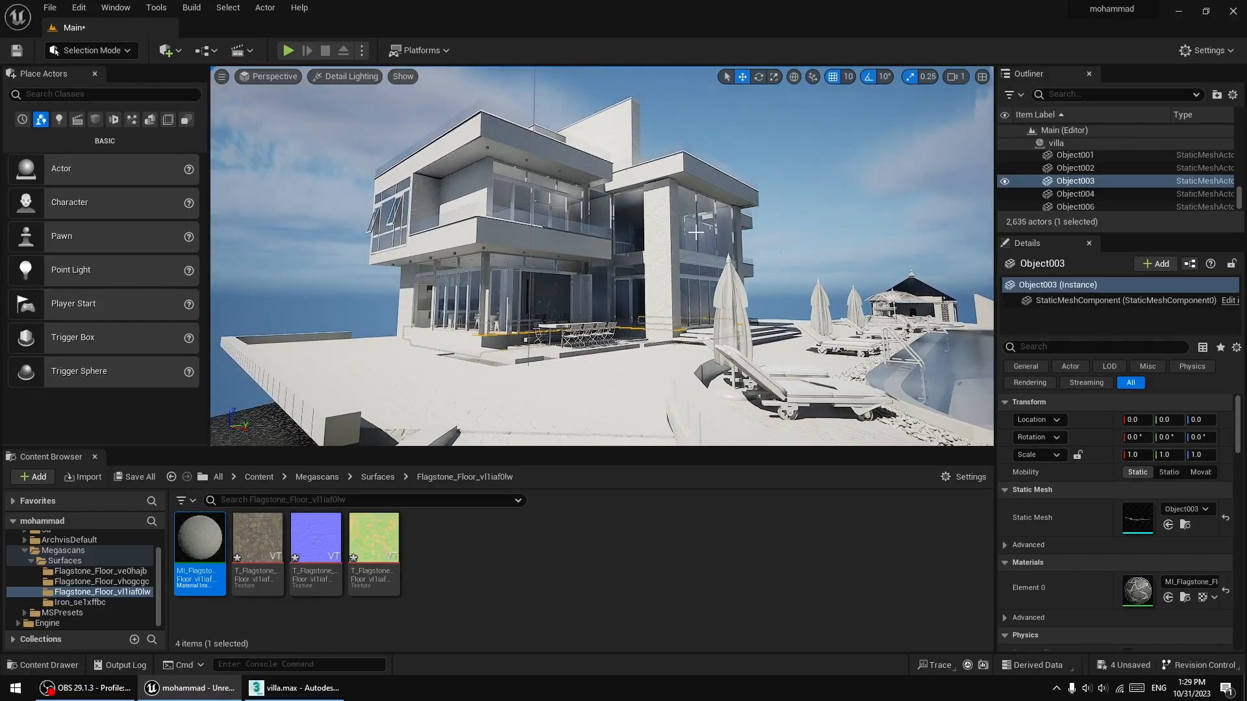
{"action": "key", "text": "d"}
{"action": "right_click_drag", "start_coordinate": [714, 238], "coordinate": [565, 161]}
{"action": "key", "text": "s"}
{"action": "left_click", "coordinate": [530, 163]}
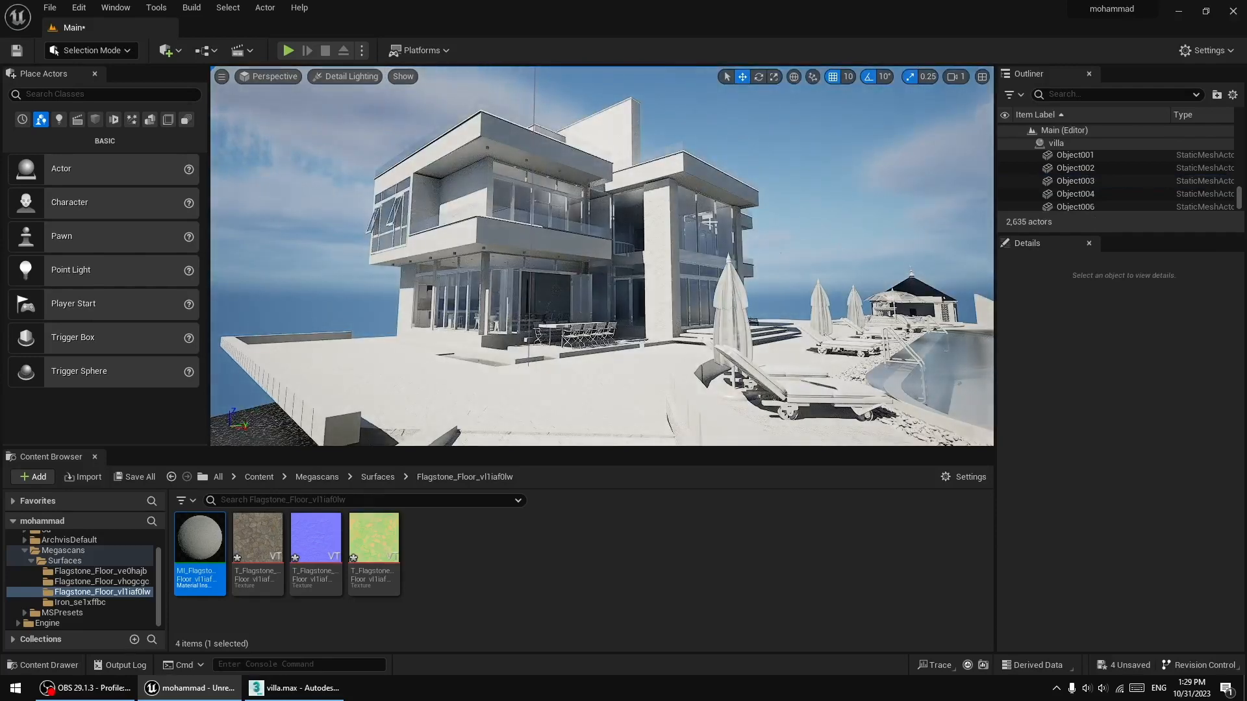
- Examine the pool side, outdoor steps and rear of the villa in Detail Lighting
{"action": "key", "text": "w"}
{"action": "right_click_drag", "start_coordinate": [601, 256], "coordinate": [601, 168]}
{"action": "key", "text": "w"}
{"action": "key", "text": "s"}
{"action": "key", "text": "a"}
{"action": "key", "text": "w"}
{"action": "key", "text": "e"}
{"action": "key", "text": "d"}
{"action": "key", "text": "s"}
{"action": "key", "text": "w"}
{"action": "key", "text": "q"}
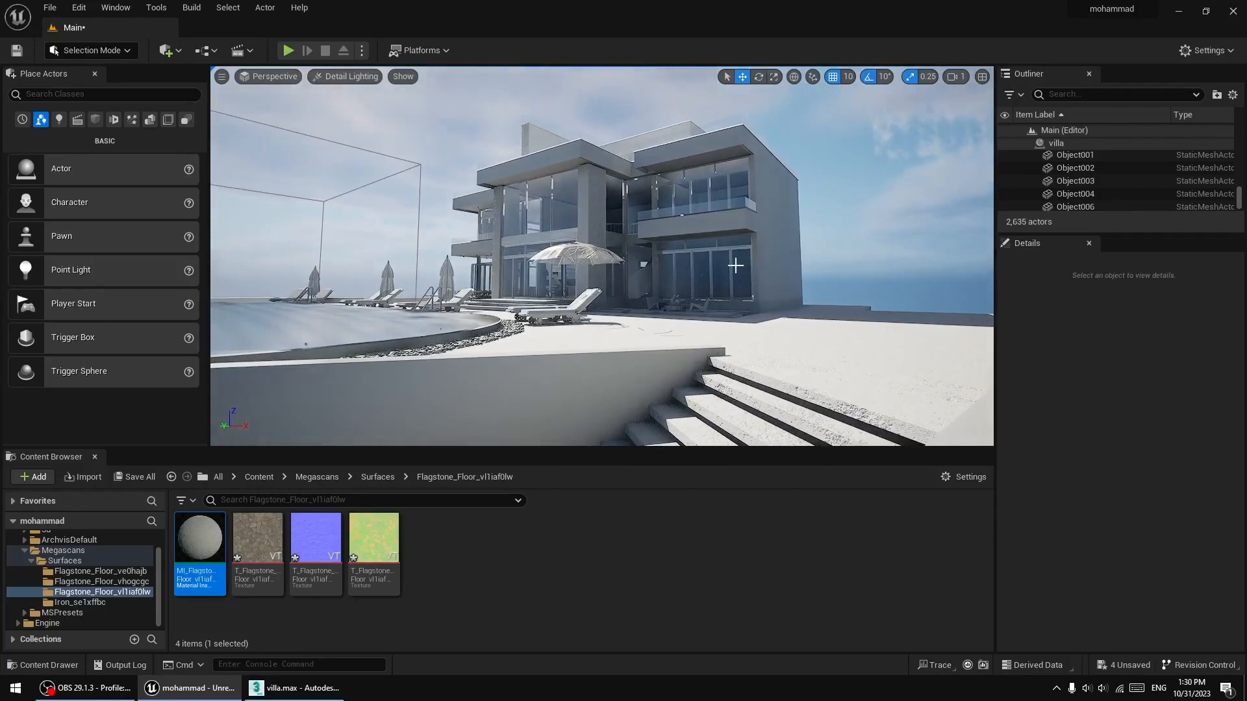
{"action": "key", "text": "2"}
{"action": "key", "text": "3"}
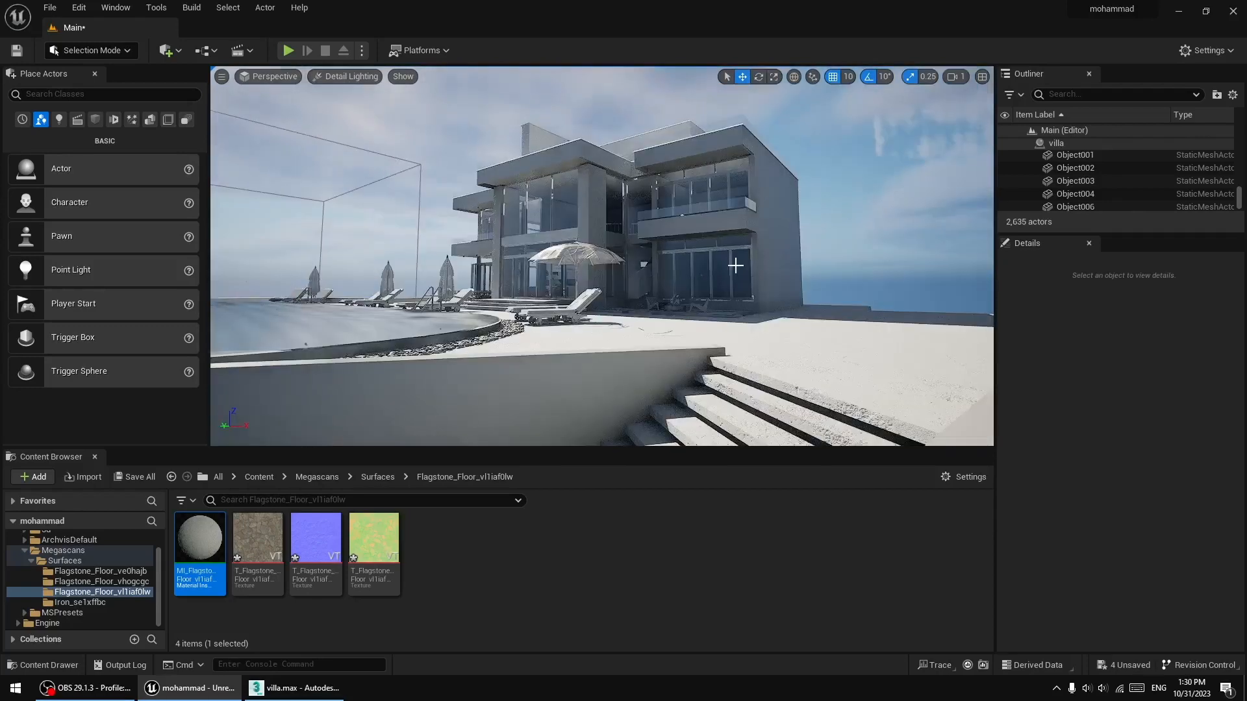
{"action": "key", "text": "4"}
- Delete the template Floor mesh in front of the curved terrace steps
{"action": "key", "text": "d"}
{"action": "right_click_drag", "start_coordinate": [734, 267], "coordinate": [635, 305]}
{"action": "key", "text": "a"}
{"action": "key", "text": "w"}
{"action": "key", "text": "s"}
{"action": "left_click", "coordinate": [629, 324]}
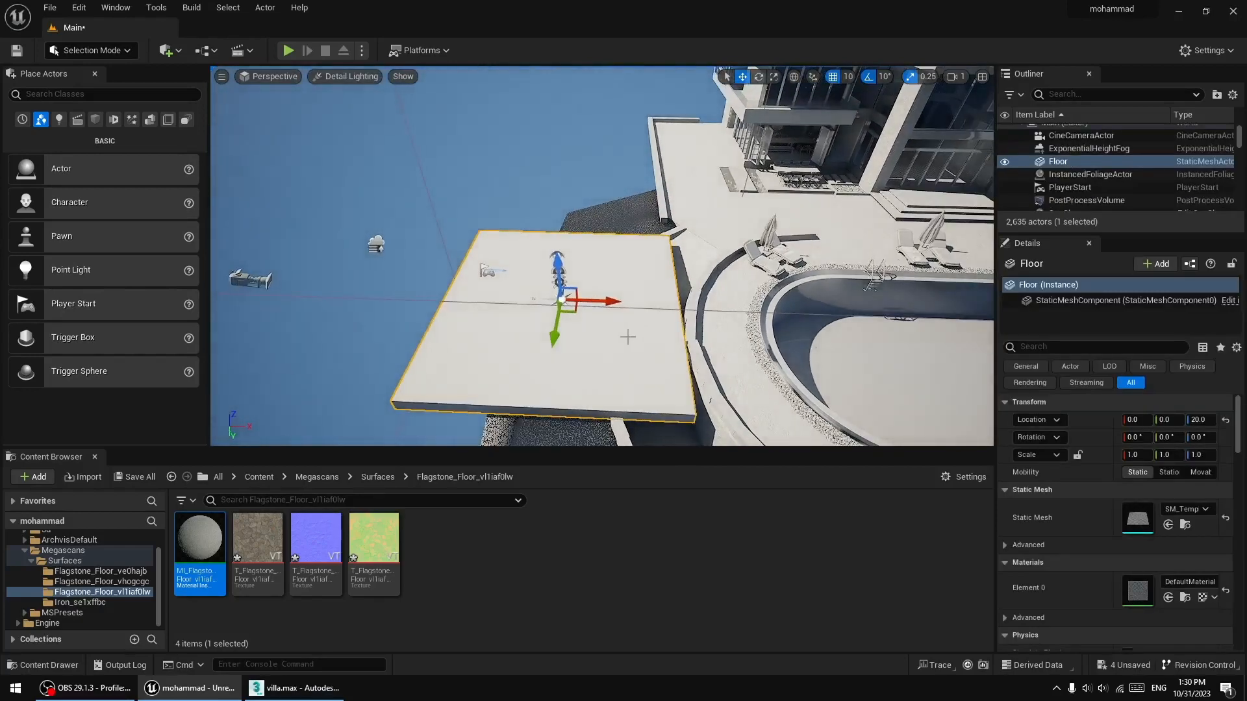
{"action": "key", "text": "Delete"}
- Delete the SunSky actor at the scene origin and the other actor placed close to it
{"action": "left_click", "coordinate": [560, 300]}
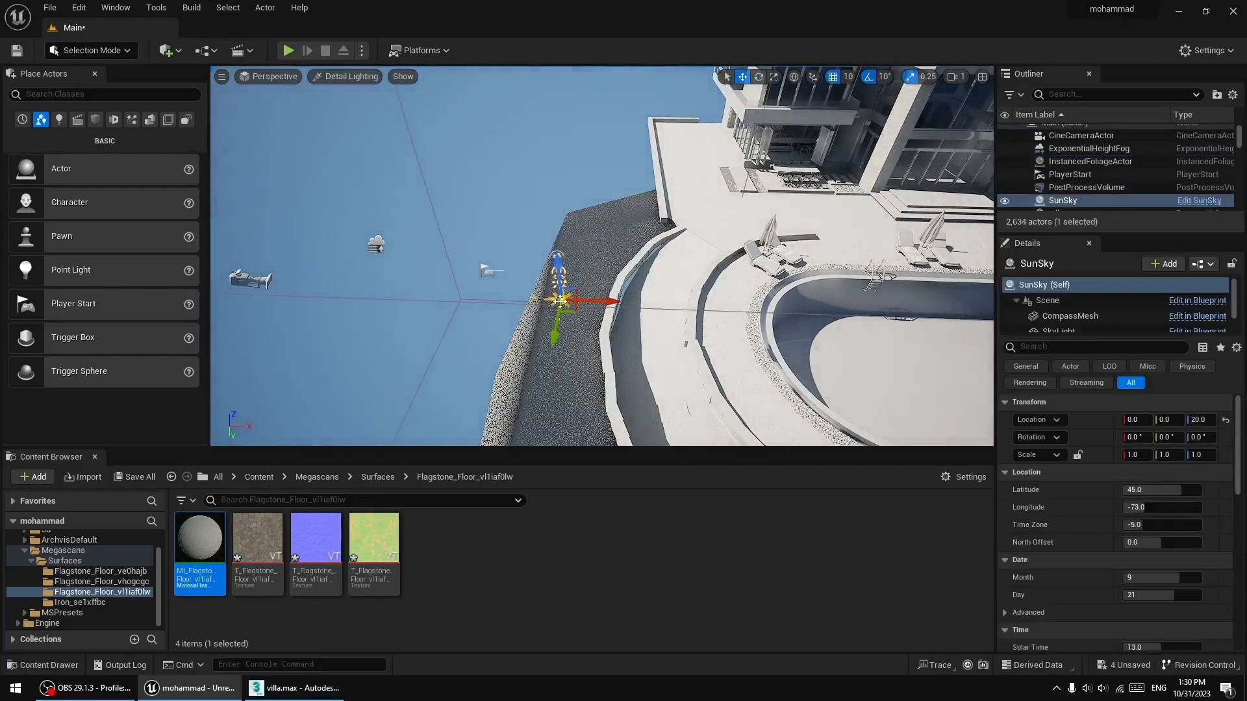
{"action": "key", "text": "Delete"}
{"action": "left_click", "coordinate": [547, 260]}
{"action": "key", "text": "Delete"}
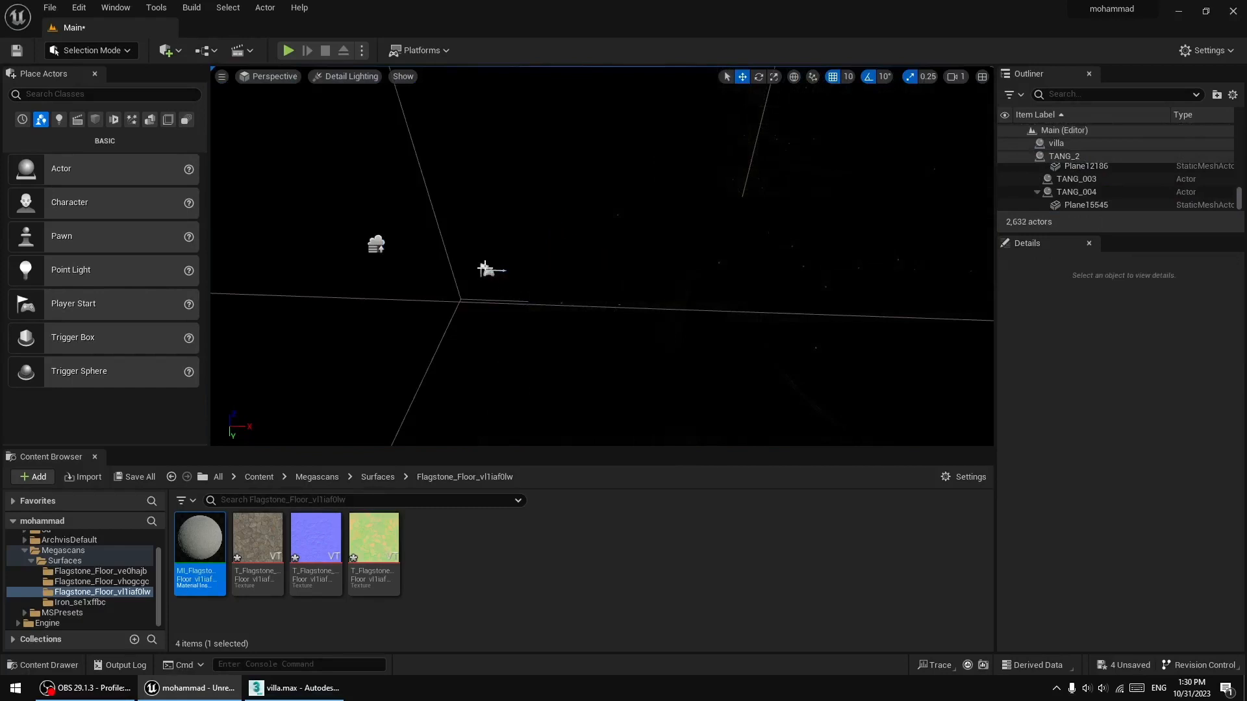
- Delete PlayerStart and the other leftover environment actors, keeping CineCameraActor, InstancedFoliageActor and the villa
{"action": "left_click", "coordinate": [488, 270]}
{"action": "key", "text": "Delete"}
{"action": "left_click", "coordinate": [377, 244]}
{"action": "key", "text": "Delete"}
{"action": "right_click_drag", "start_coordinate": [377, 245], "coordinate": [546, 201]}
{"action": "left_click", "coordinate": [523, 176]}
{"action": "key", "text": "Delete"}
- Switch the viewport to Unlit view mode
{"action": "right_click_drag", "start_coordinate": [627, 270], "coordinate": [624, 279]}
{"action": "scroll", "coordinate": [634, 273], "scroll_direction": "up", "scroll_amount": 3}
{"action": "scroll", "coordinate": [623, 279], "scroll_direction": "up", "scroll_amount": 4}
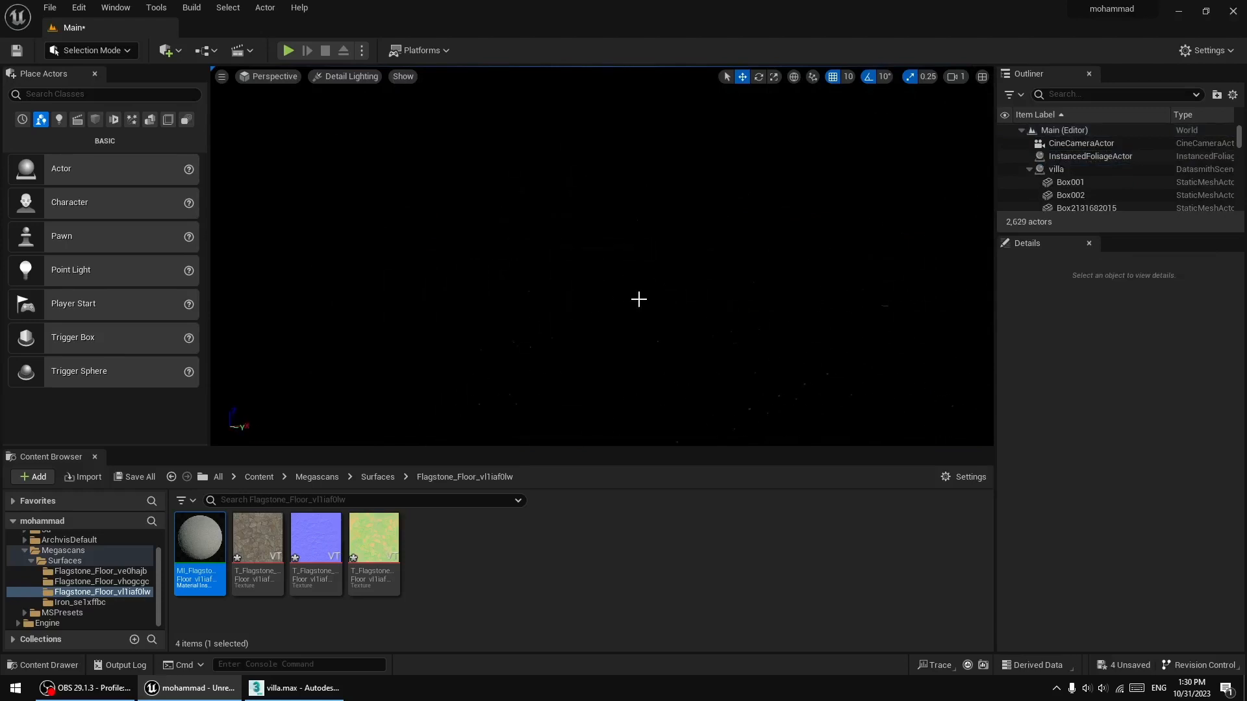
{"action": "left_click", "coordinate": [403, 77]}
{"action": "left_click", "coordinate": [364, 77]}
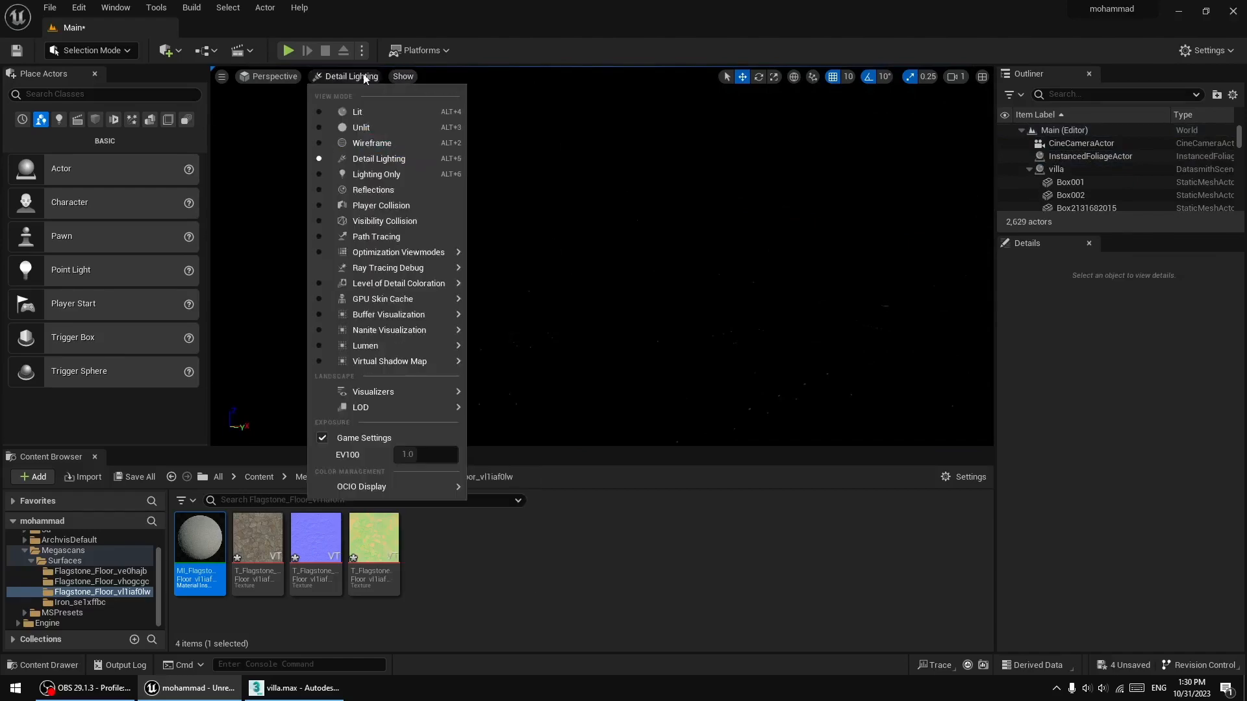
{"action": "left_click", "coordinate": [361, 127]}
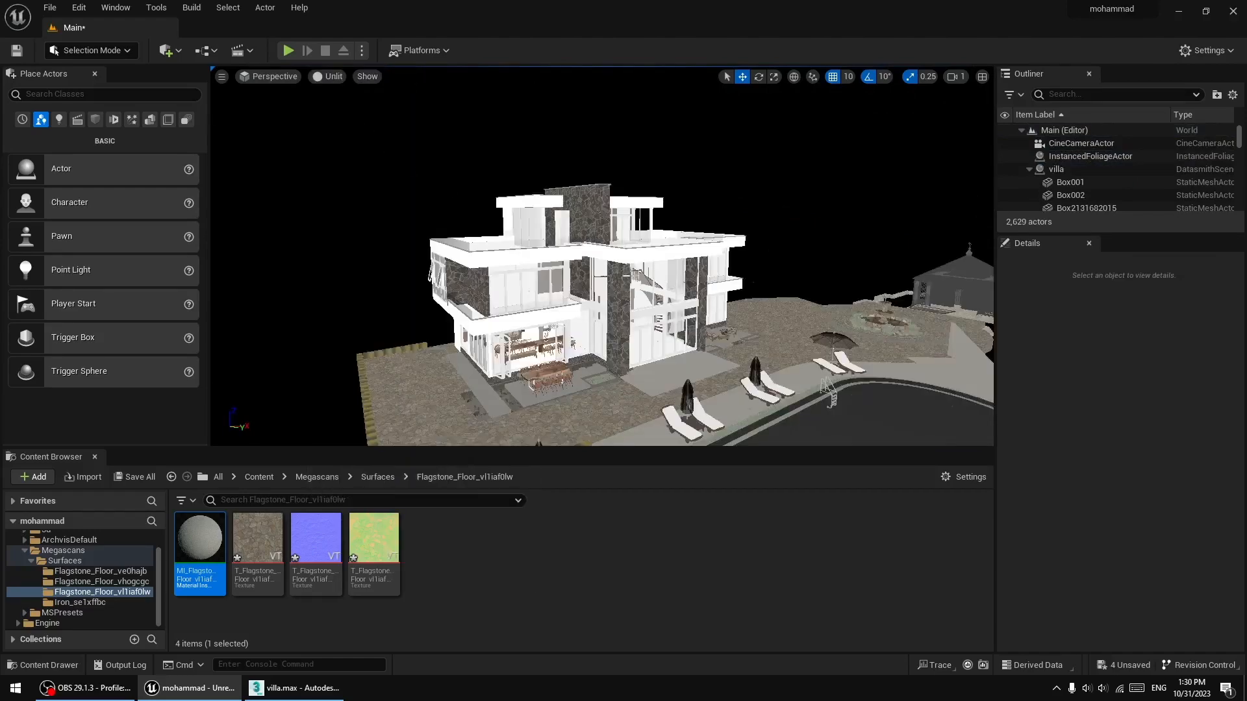
- Delete the CineCameraActor floating beyond the terrace
{"action": "right_click_drag", "start_coordinate": [718, 349], "coordinate": [558, 344]}
{"action": "right_click_drag", "start_coordinate": [409, 213], "coordinate": [414, 214]}
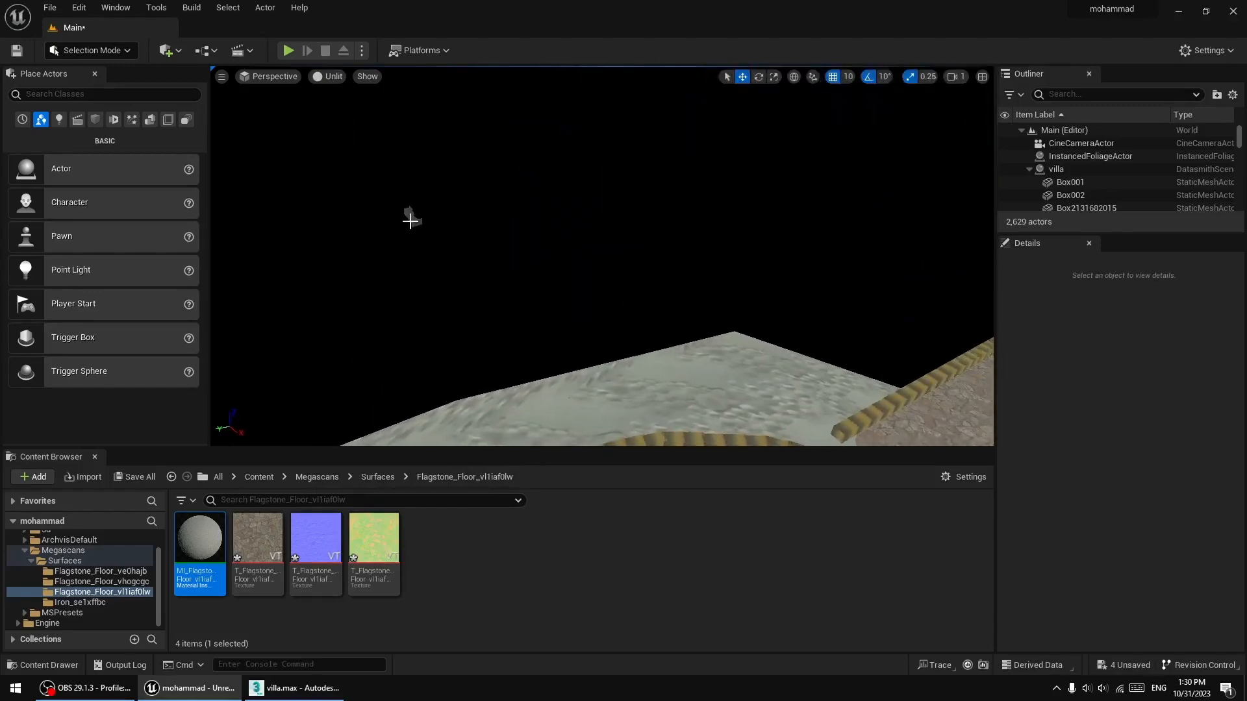
{"action": "left_click", "coordinate": [410, 219]}
{"action": "key", "text": "Delete"}
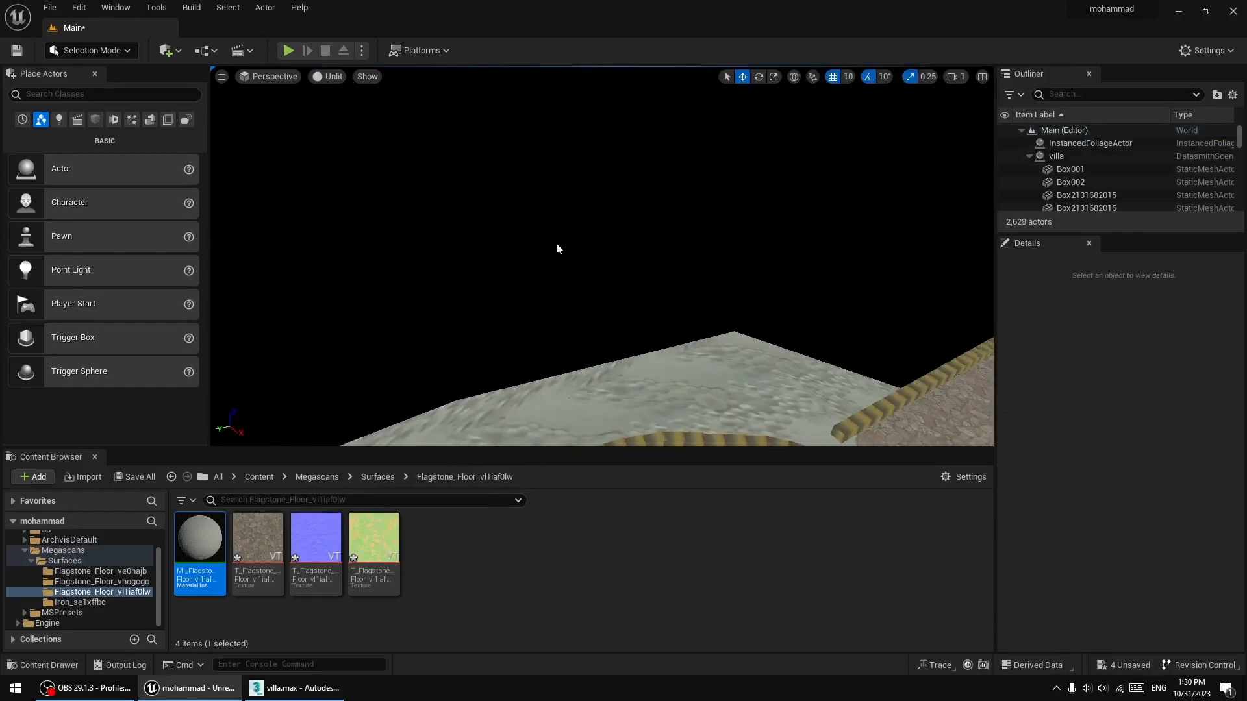
- Lower the viewport camera speed to 0.1 and view the villa roof and pool from above
{"action": "right_click_drag", "start_coordinate": [557, 246], "coordinate": [693, 172]}
{"action": "scroll", "coordinate": [574, 240], "scroll_direction": "down", "scroll_amount": 3}
{"action": "scroll", "coordinate": [590, 242], "scroll_direction": "up", "scroll_amount": 2}
{"action": "right_click_drag", "start_coordinate": [589, 259], "coordinate": [480, 324]}
{"action": "scroll", "coordinate": [590, 265], "scroll_direction": "down", "scroll_amount": 8}
{"action": "scroll", "coordinate": [597, 273], "scroll_direction": "down", "scroll_amount": 2}
{"action": "right_click_drag", "start_coordinate": [596, 272], "coordinate": [547, 276]}
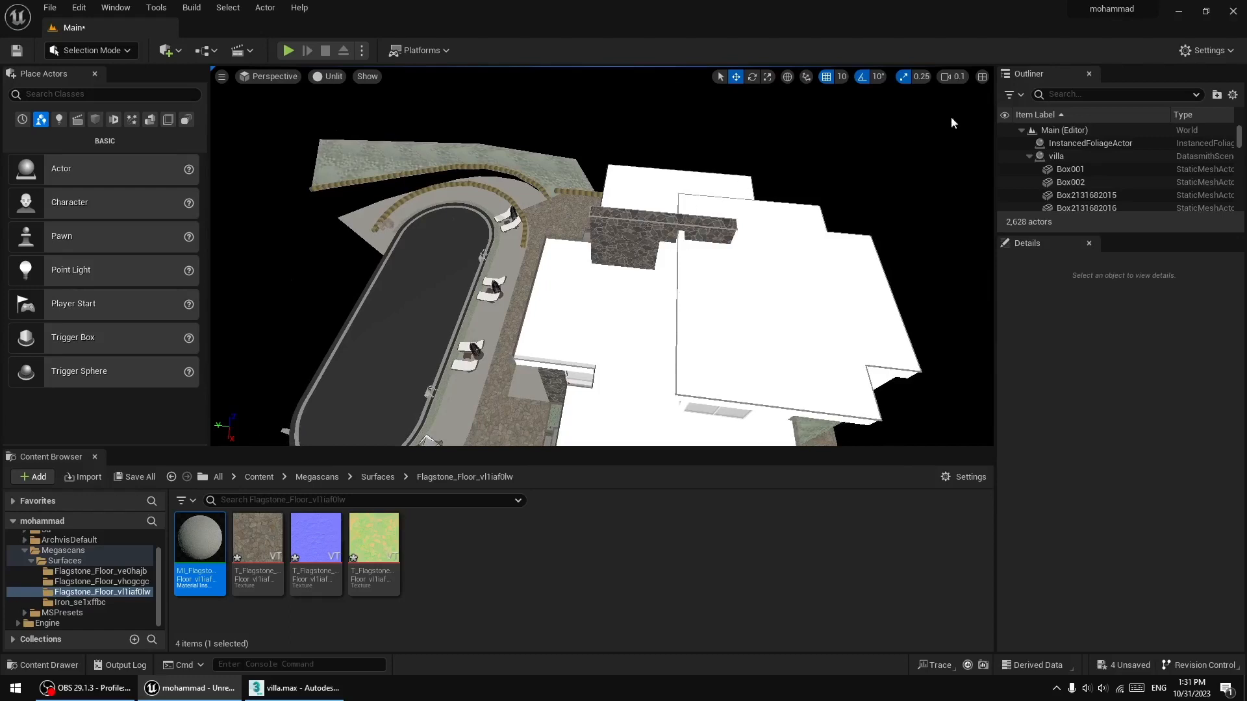
- Try a viewport camera speed of 0.033 while turning the villa view, and restore the speed to 0.1
{"action": "left_click", "coordinate": [953, 76]}
{"action": "left_click", "coordinate": [983, 107]}
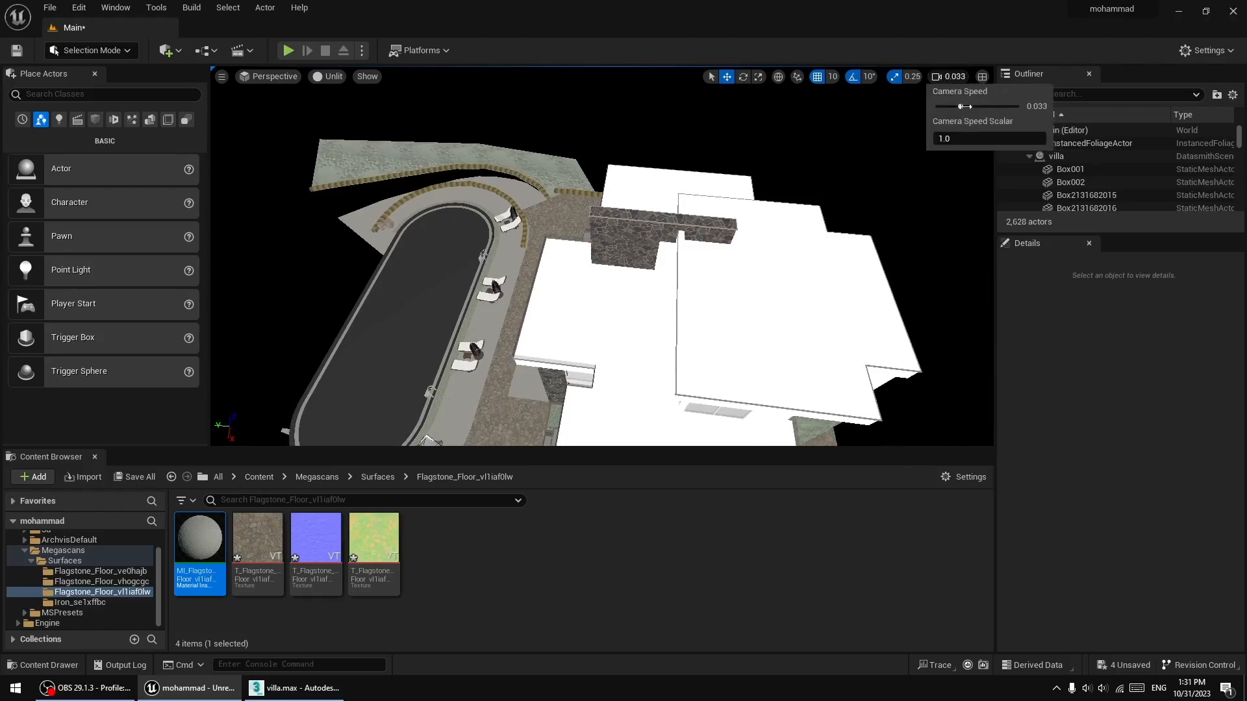
{"action": "right_click_drag", "start_coordinate": [779, 208], "coordinate": [748, 213]}
{"action": "left_click", "coordinate": [946, 77]}
{"action": "left_click", "coordinate": [974, 106]}
{"action": "right_click_drag", "start_coordinate": [603, 143], "coordinate": [622, 149]}
- Place a Post Process Volume from the visual effects actors onto the villa roof
{"action": "left_click", "coordinate": [96, 120]}
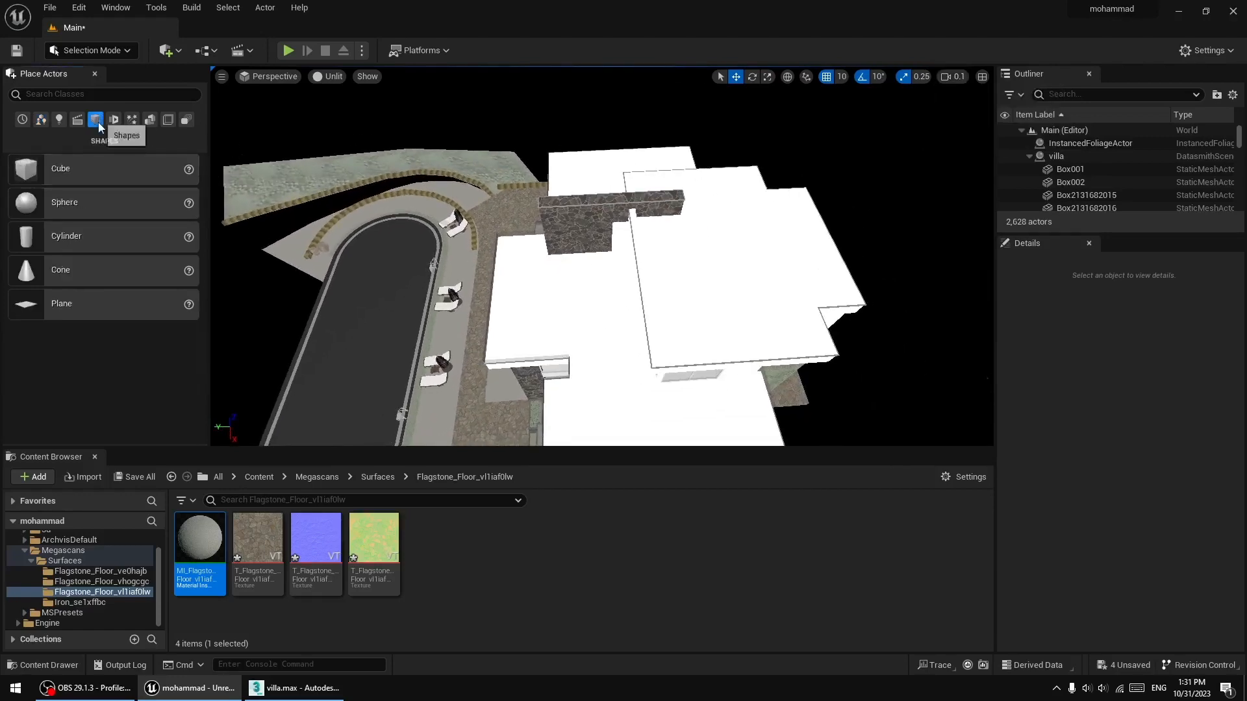
{"action": "left_click", "coordinate": [131, 119]}
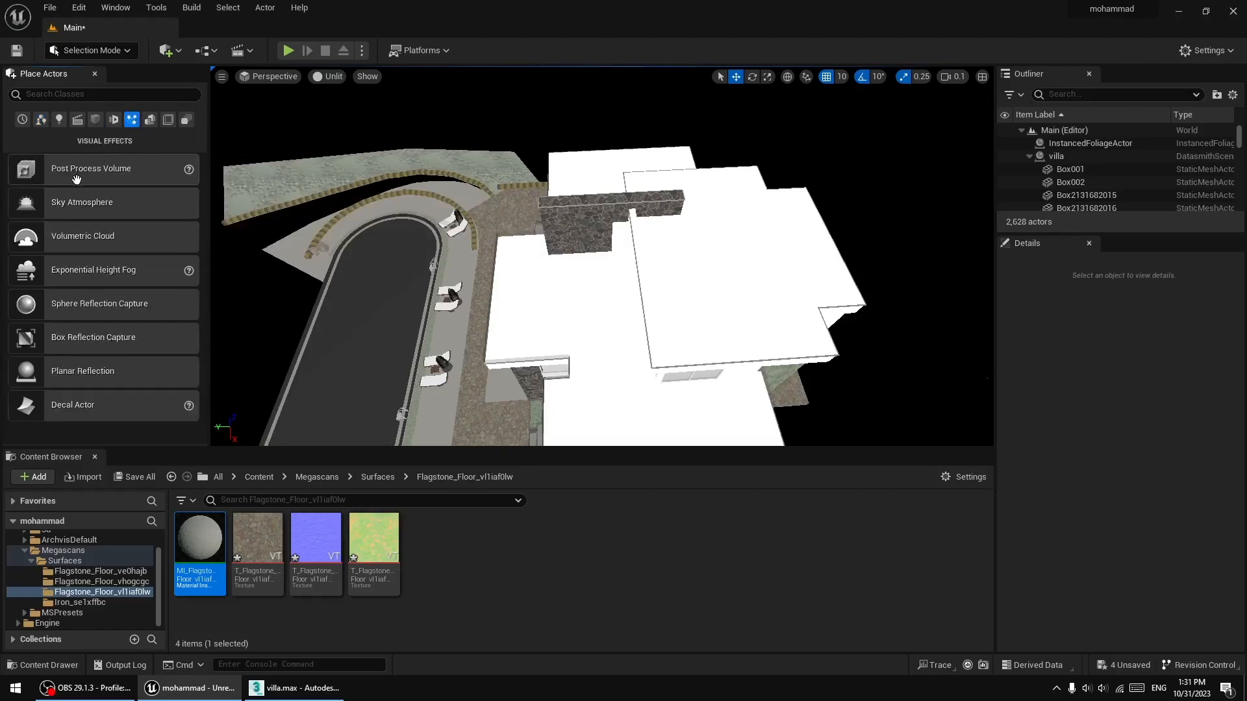
{"action": "left_click_drag", "start_coordinate": [75, 179], "coordinate": [713, 325]}
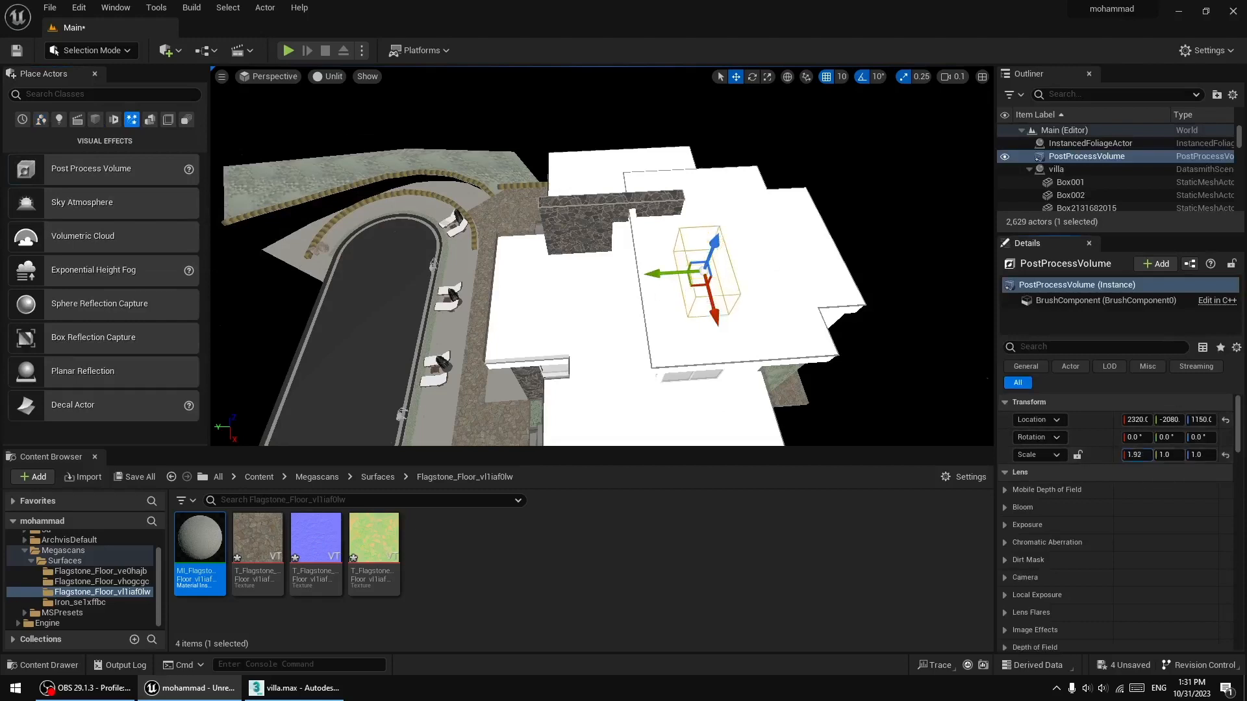
- Scale the PostProcessVolume around the villa to about 15.75 in X, 18.5 in Y and 9.75 in Z
{"action": "left_click_drag", "start_coordinate": [1173, 455], "coordinate": [1208, 455]}
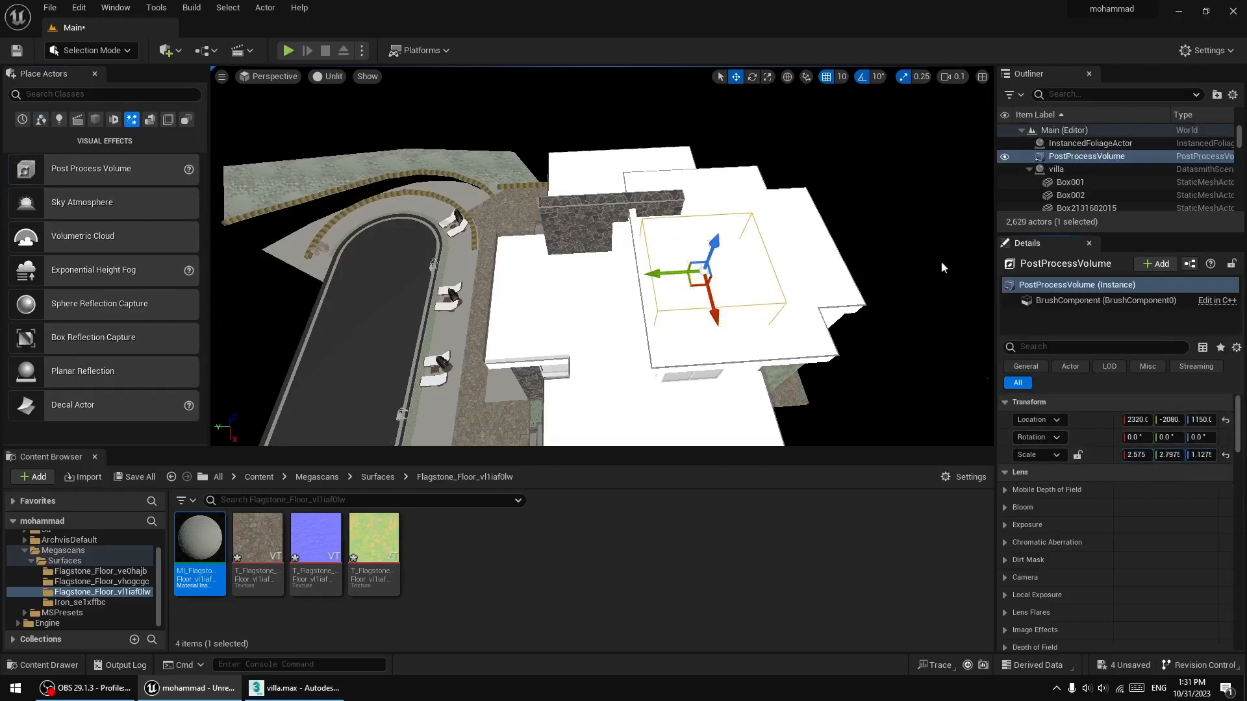
{"action": "left_click", "coordinate": [767, 76]}
{"action": "left_click_drag", "start_coordinate": [662, 273], "coordinate": [643, 274]}
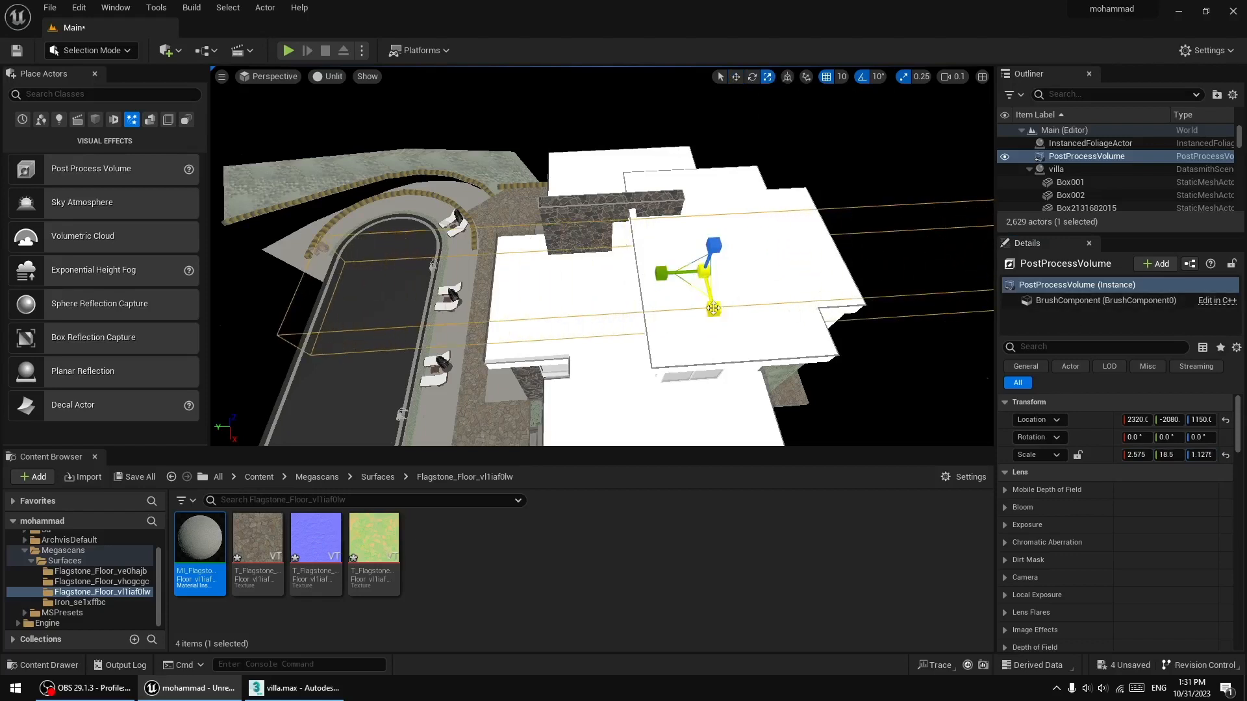
{"action": "left_click_drag", "start_coordinate": [713, 309], "coordinate": [738, 351]}
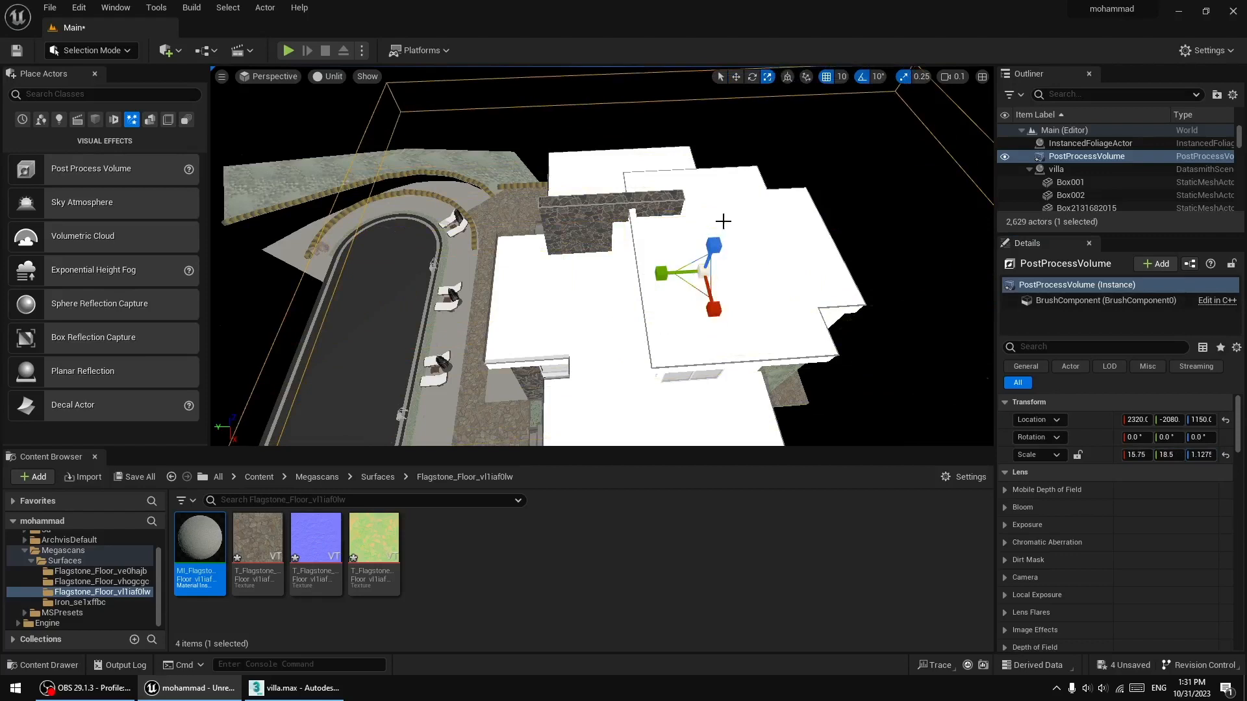
{"action": "left_click_drag", "start_coordinate": [714, 245], "coordinate": [726, 210]}
{"action": "right_click_drag", "start_coordinate": [691, 290], "coordinate": [749, 290]}
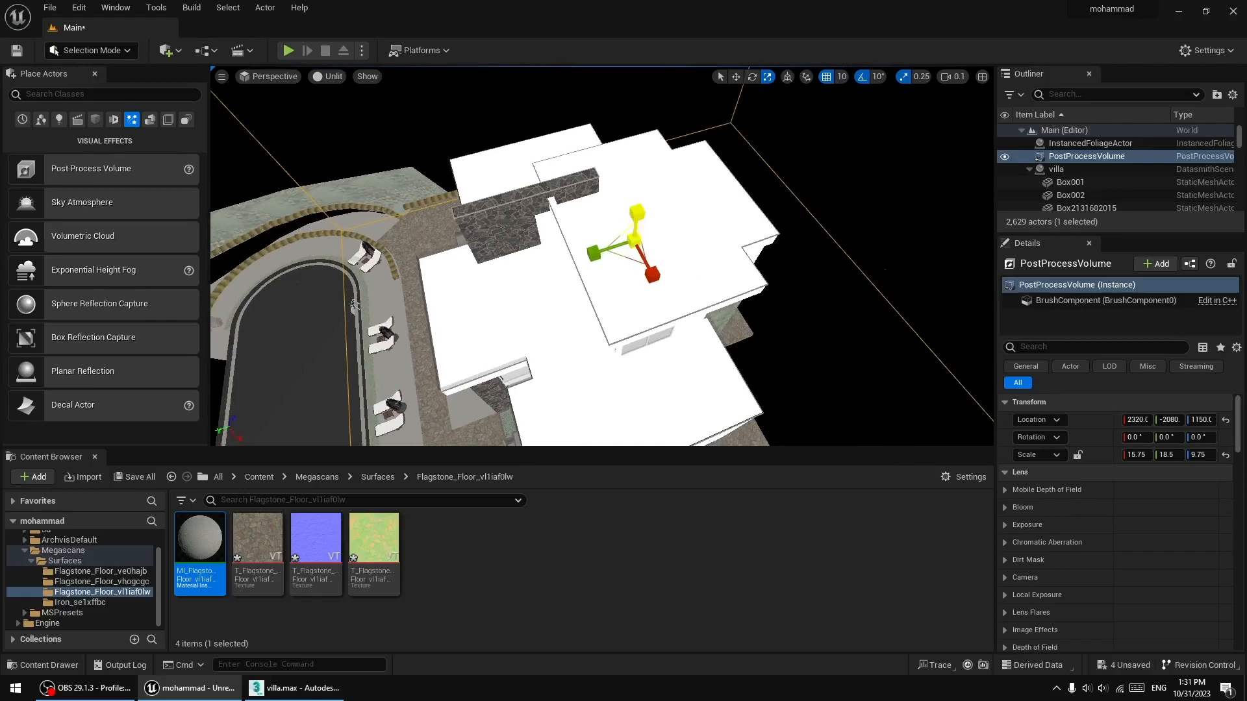
- In the Top wireframe view, move the PostProcessVolume over the villa to about X 2400, Y -1430
{"action": "left_click", "coordinate": [276, 76]}
{"action": "left_click", "coordinate": [280, 125]}
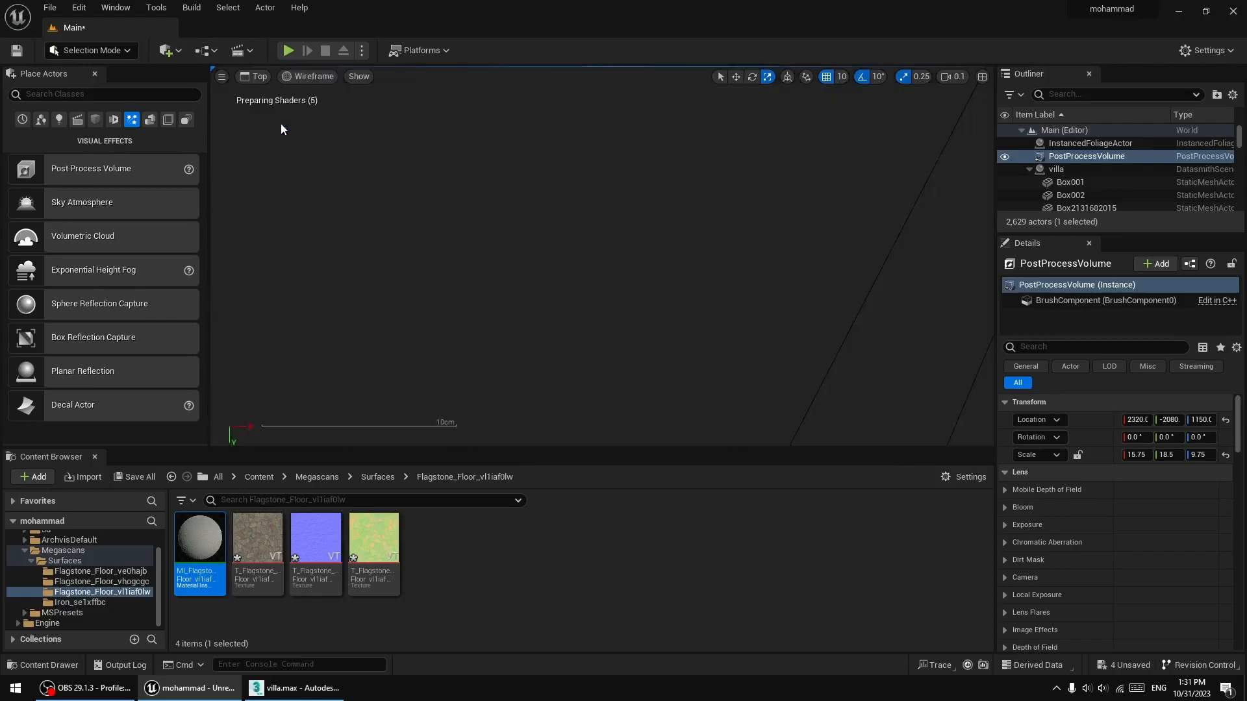
{"action": "scroll", "coordinate": [587, 299], "scroll_direction": "down", "scroll_amount": 10}
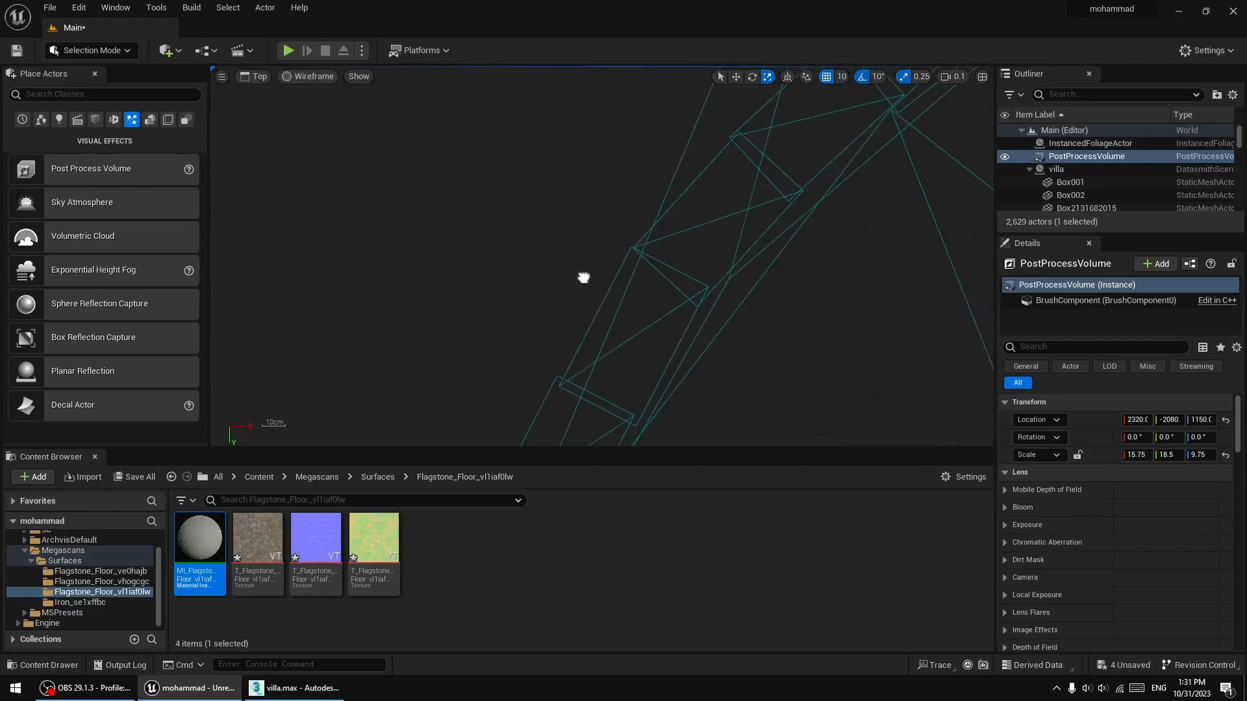
{"action": "scroll", "coordinate": [566, 263], "scroll_direction": "down", "scroll_amount": 10}
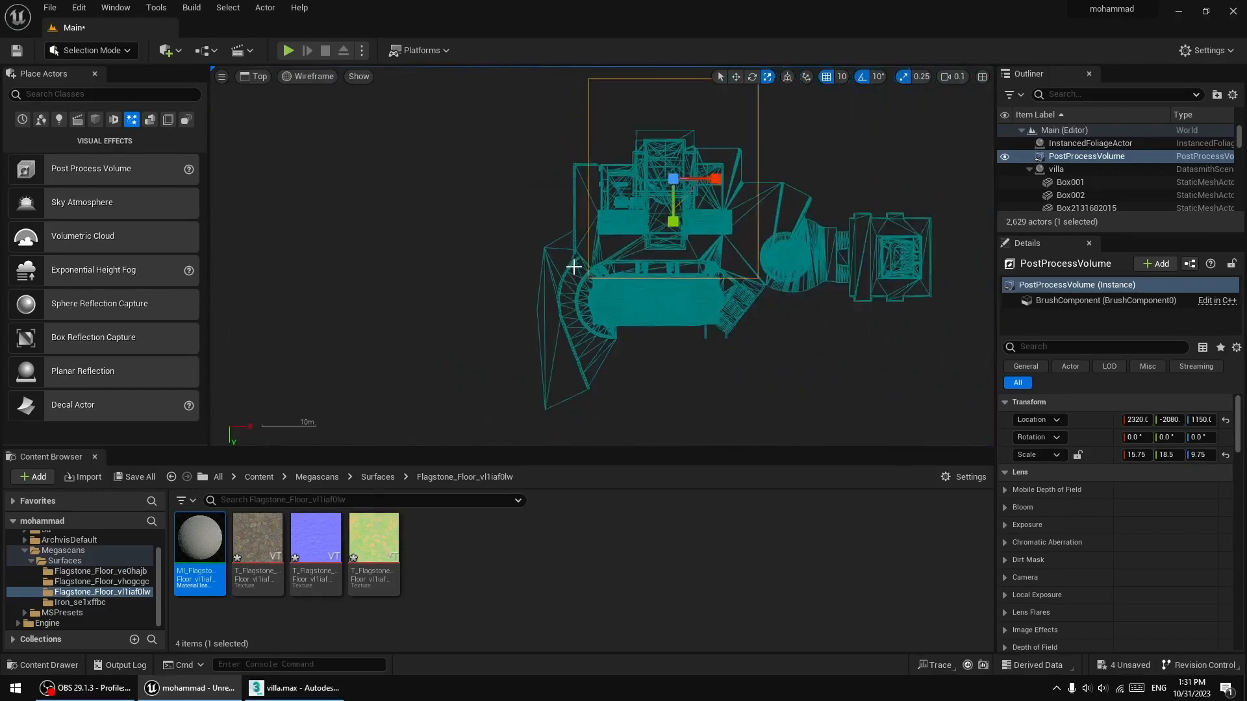
{"action": "scroll", "coordinate": [738, 166], "scroll_direction": "up", "scroll_amount": 3}
{"action": "left_click", "coordinate": [735, 77]}
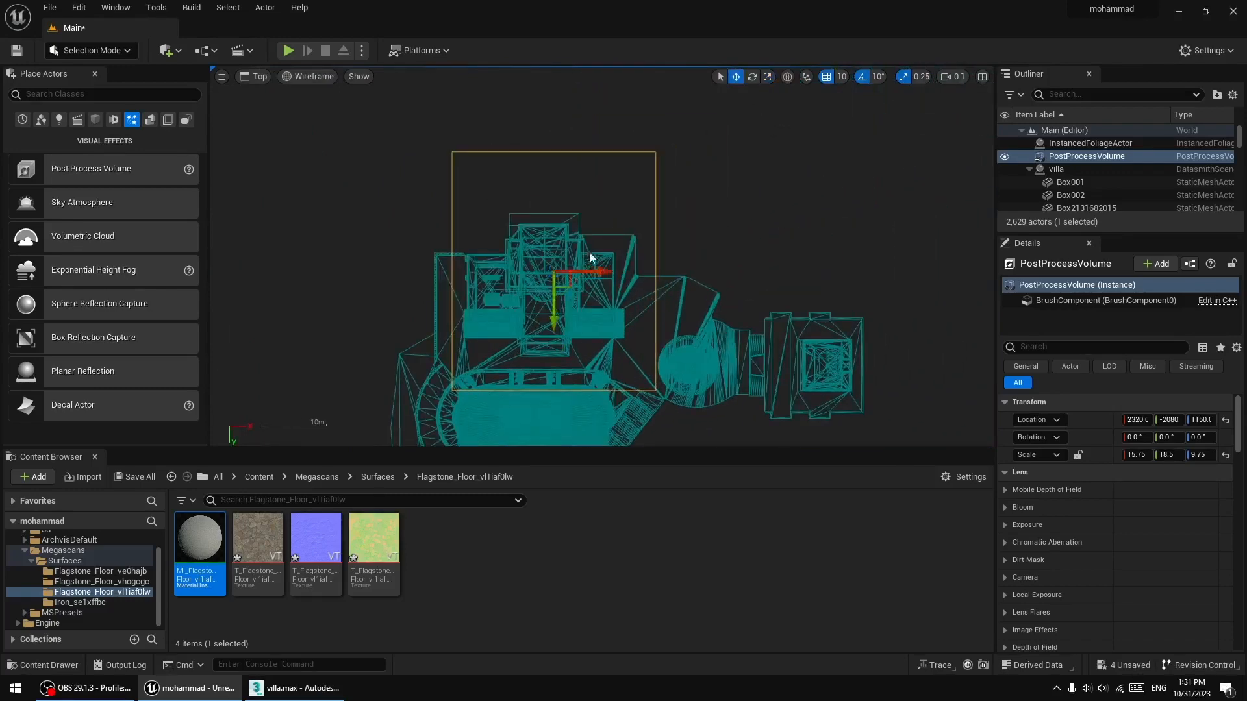
{"action": "left_click_drag", "start_coordinate": [568, 283], "coordinate": [573, 325]}
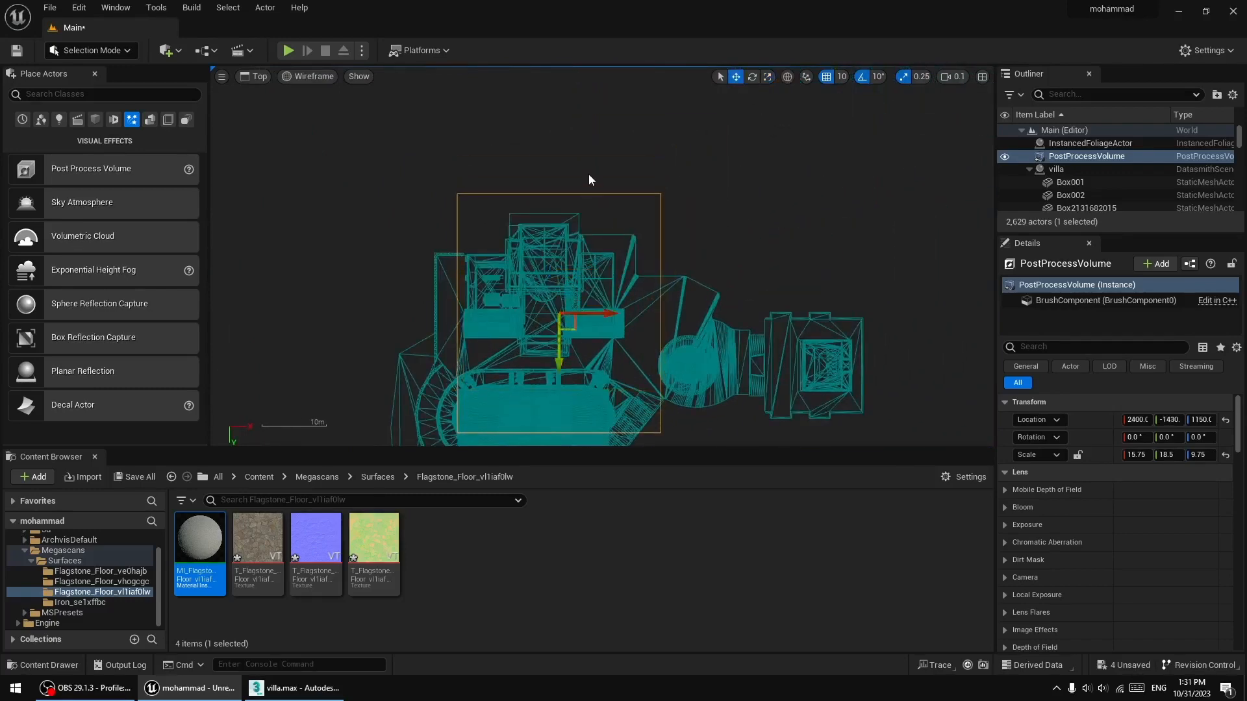
- Widen the PostProcessVolume to an X scale of 42.25 and shift it towards the outbuilding, to about X 3140
{"action": "scroll", "coordinate": [589, 175], "scroll_direction": "down", "scroll_amount": 4}
{"action": "scroll", "coordinate": [598, 247], "scroll_direction": "up", "scroll_amount": 2}
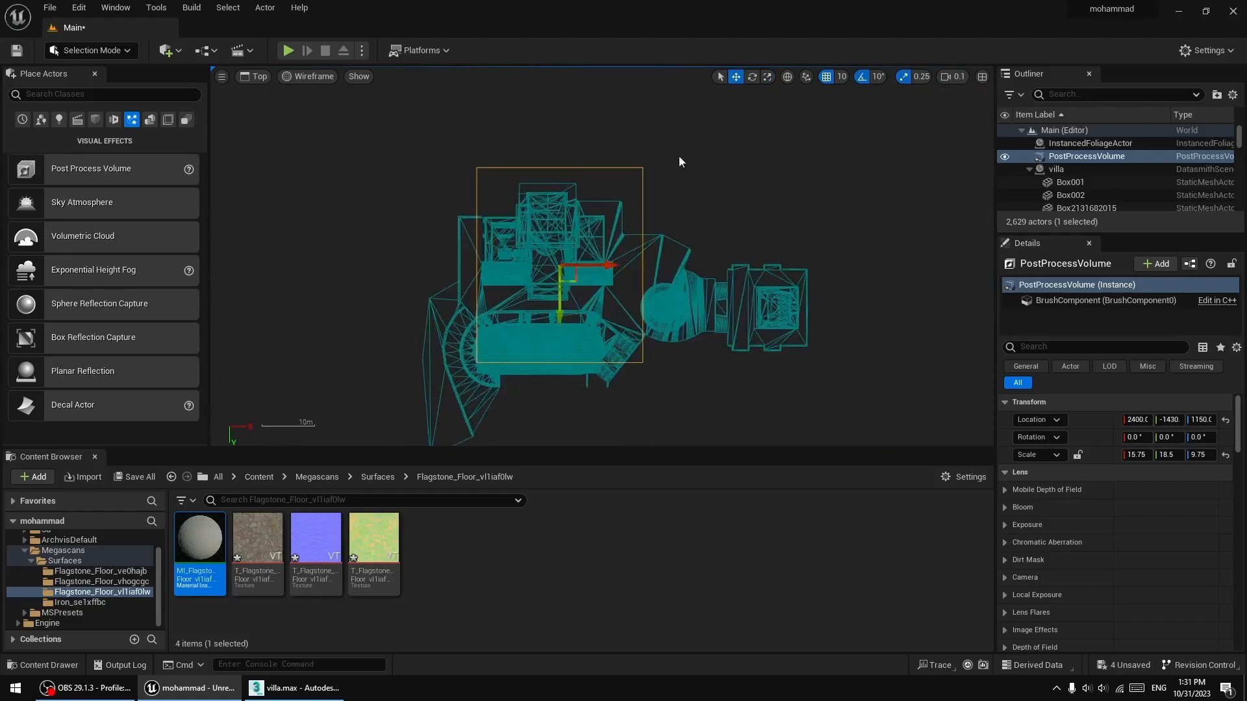
{"action": "left_click", "coordinate": [766, 76]}
{"action": "left_click_drag", "start_coordinate": [607, 264], "coordinate": [751, 265]}
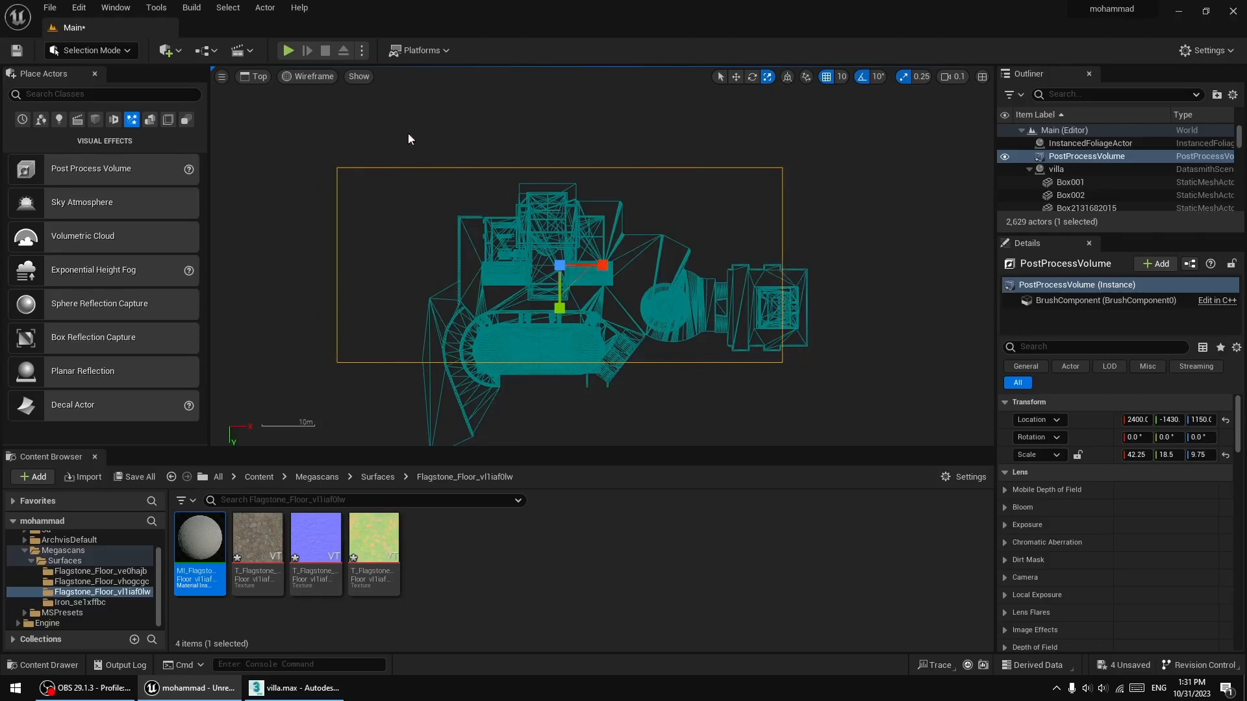
{"action": "left_click_drag", "start_coordinate": [604, 265], "coordinate": [648, 268]}
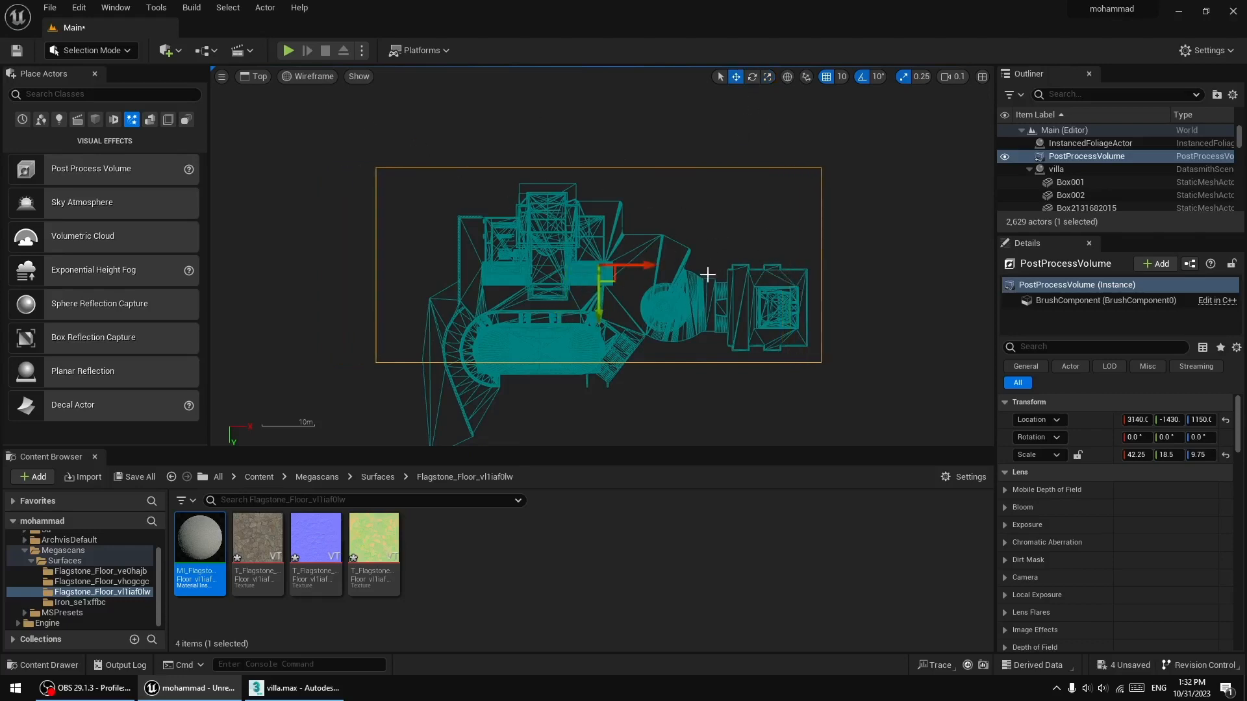
{"action": "mouse_move", "coordinate": [716, 239]}
{"action": "right_mouse_down"}
{"action": "mouse_move", "coordinate": [700, 252]}
{"action": "mouse_move", "coordinate": [711, 230]}
{"action": "right_mouse_up"}
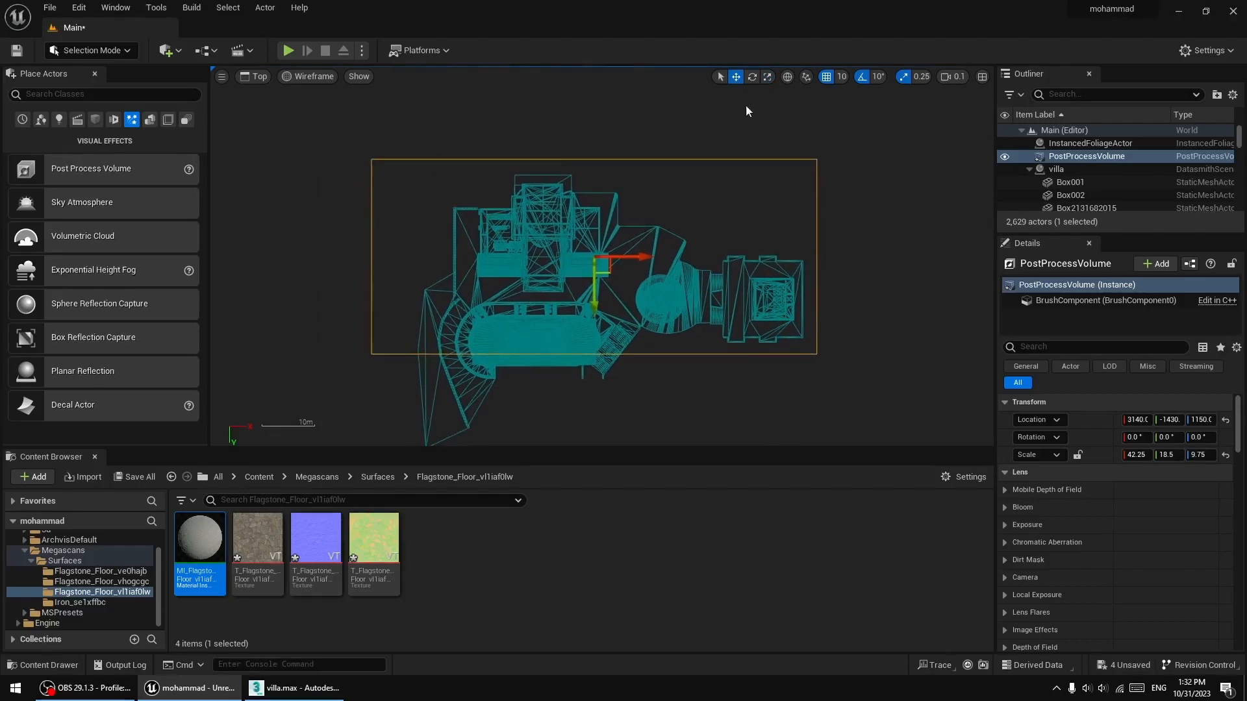
- Enlarge the PostProcessVolume's Y scale to 32 and move it to about X 3240, Y -530, enclosing the whole site
{"action": "left_click", "coordinate": [766, 76]}
{"action": "left_click_drag", "start_coordinate": [592, 299], "coordinate": [592, 370]}
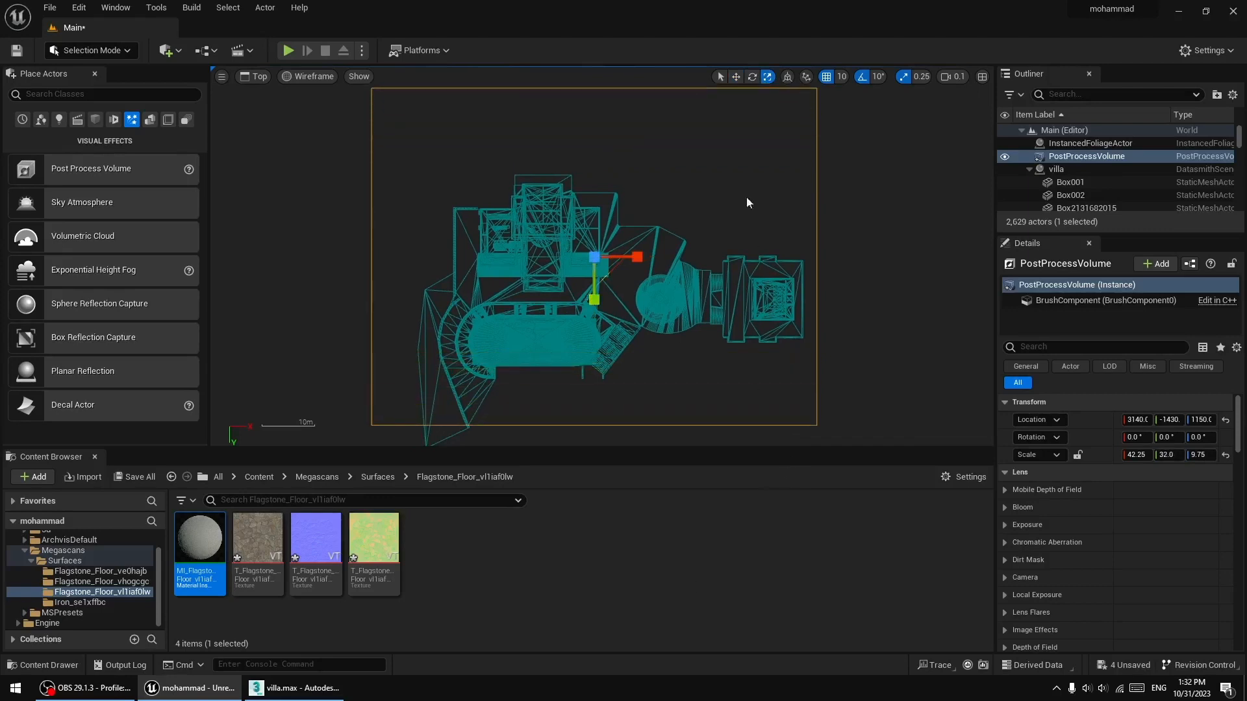
{"action": "left_click_drag", "start_coordinate": [607, 266], "coordinate": [613, 314]}
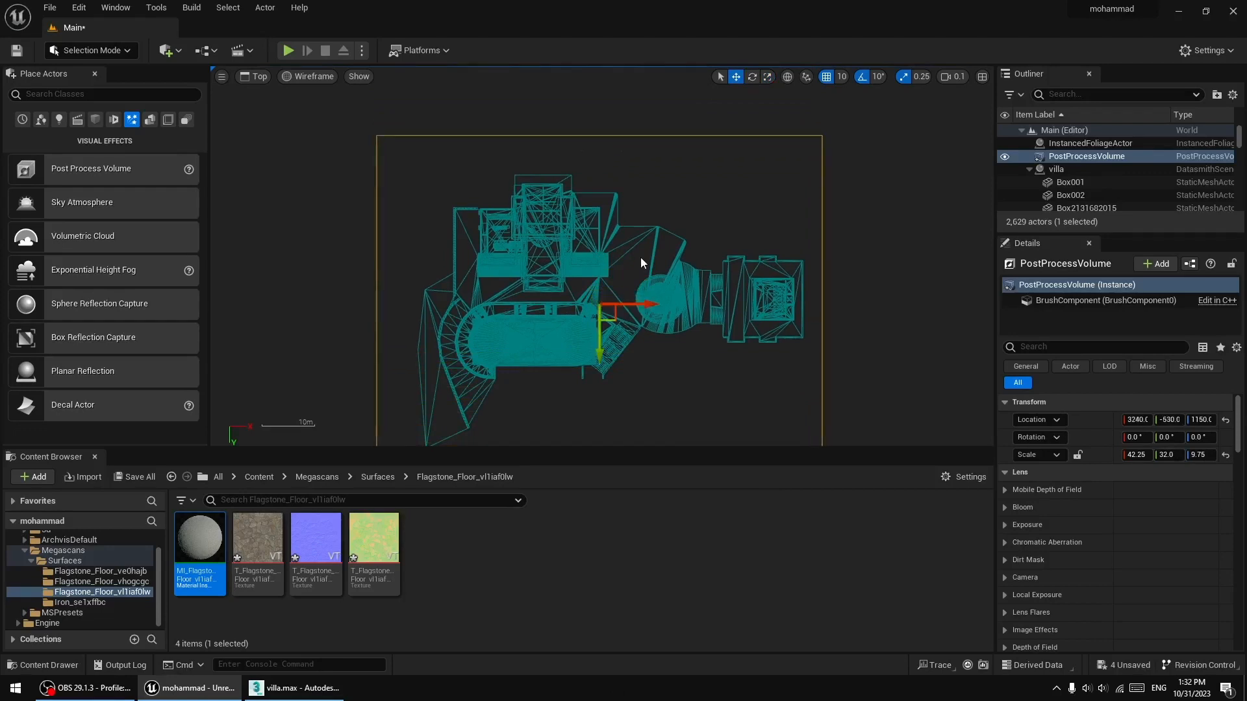
{"action": "scroll", "coordinate": [640, 257], "scroll_direction": "down", "scroll_amount": 2}
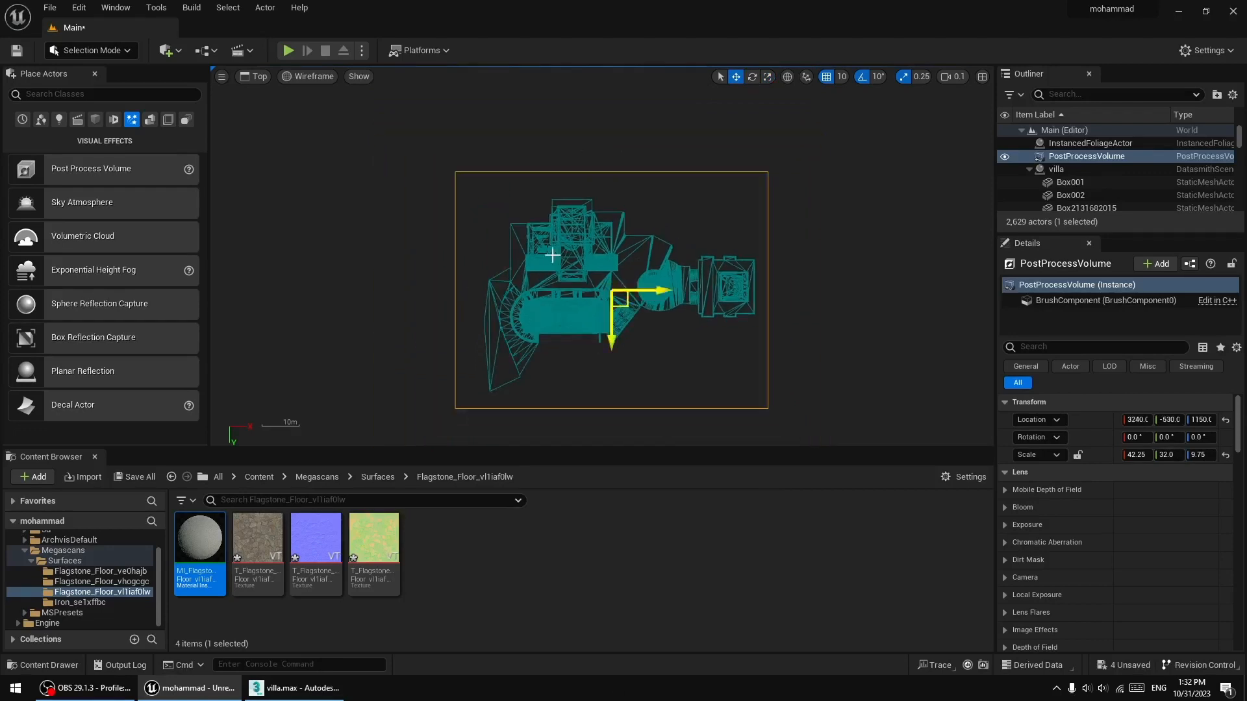
- In the Left view, lower the PostProcessVolume to about Z 240 and raise its Z scale to 21.25
{"action": "left_click", "coordinate": [254, 76]}
{"action": "left_click", "coordinate": [285, 139]}
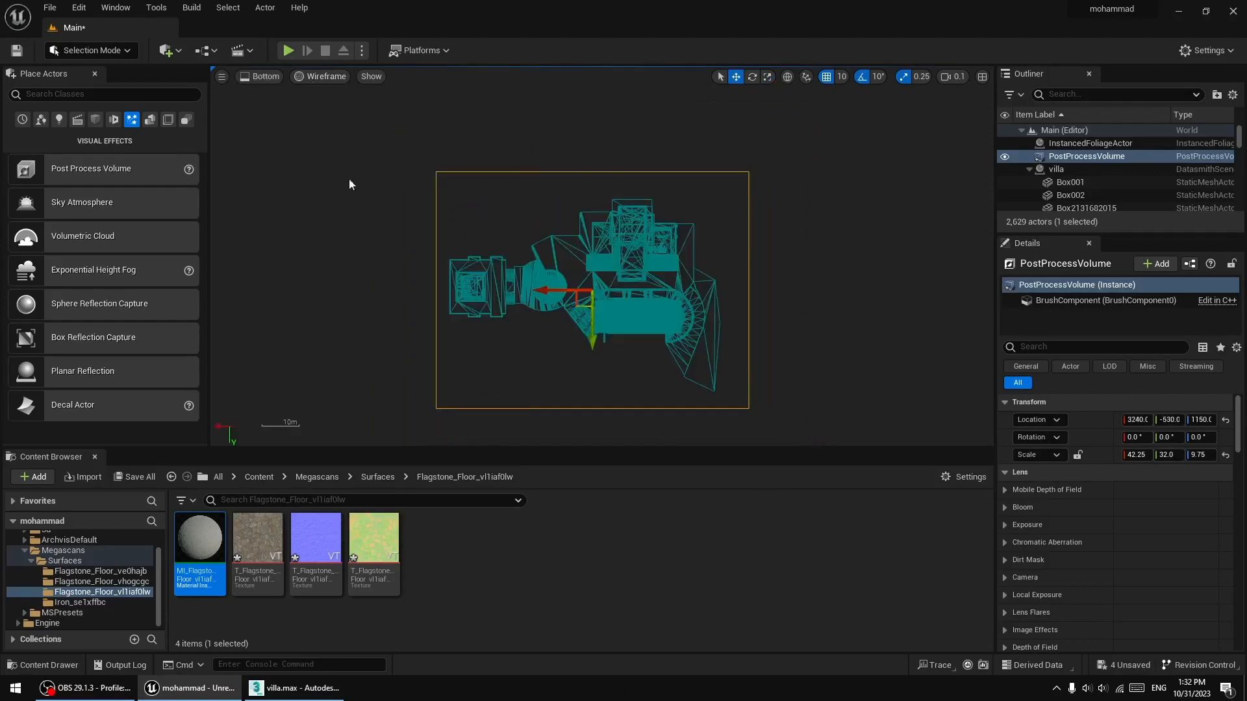
{"action": "left_click", "coordinate": [263, 76]}
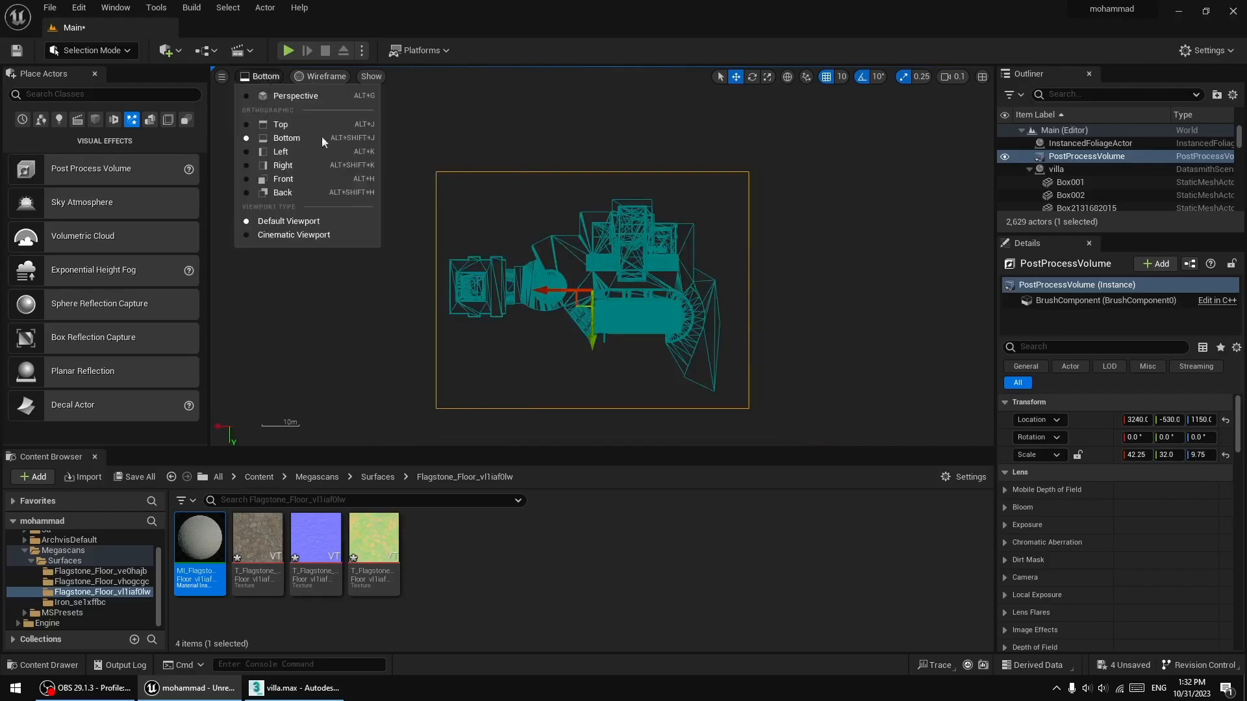
{"action": "left_click", "coordinate": [284, 153]}
{"action": "mouse_move", "coordinate": [598, 173]}
{"action": "left_mouse_down"}
{"action": "mouse_move", "coordinate": [597, 206]}
{"action": "mouse_move", "coordinate": [593, 165]}
{"action": "left_mouse_up"}
- Check the PostProcessVolume's coverage of the villa in the Right, Front, Back, Bottom and Top views
{"action": "left_click", "coordinate": [258, 76]}
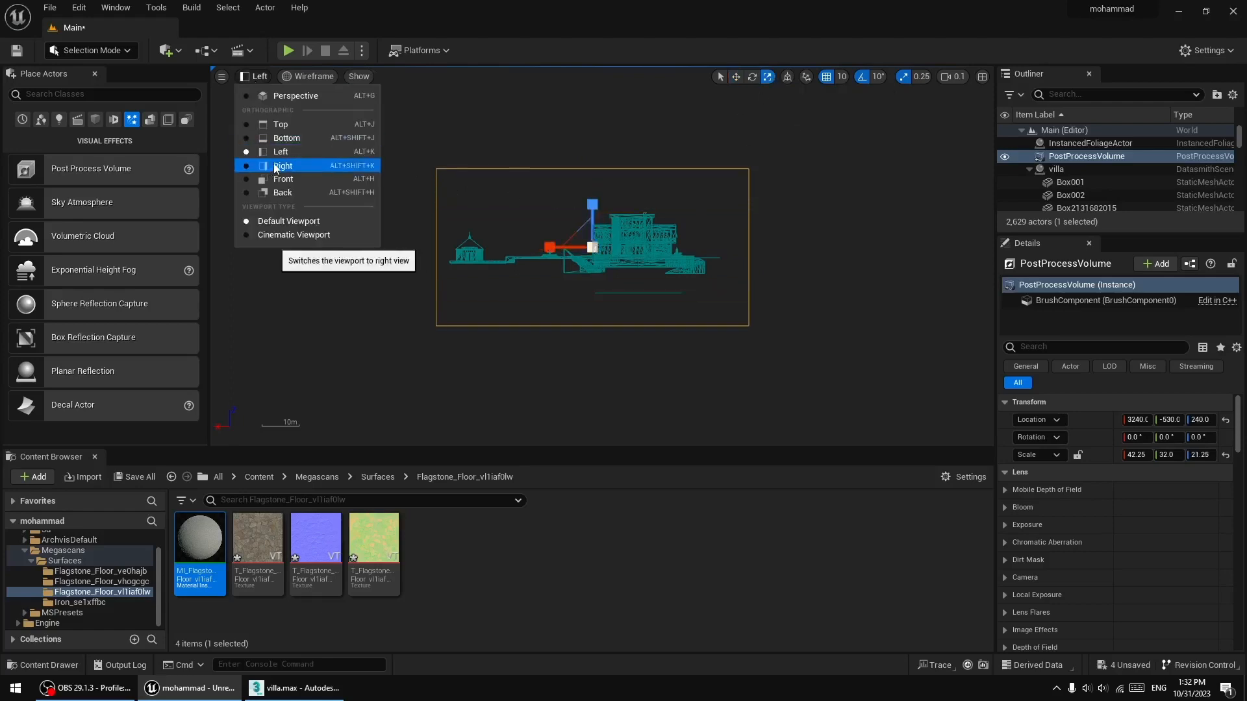
{"action": "left_click", "coordinate": [279, 167]}
{"action": "left_click", "coordinate": [260, 77]}
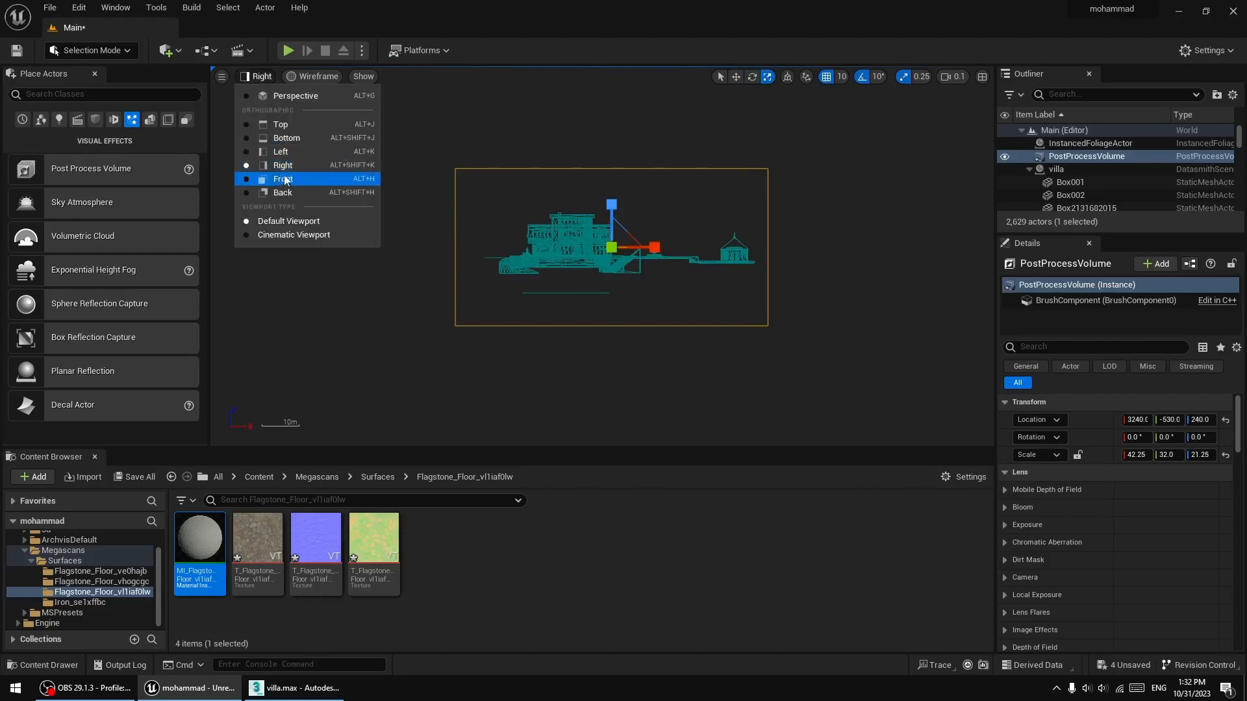
{"action": "left_click", "coordinate": [285, 180]}
{"action": "left_click", "coordinate": [257, 77]}
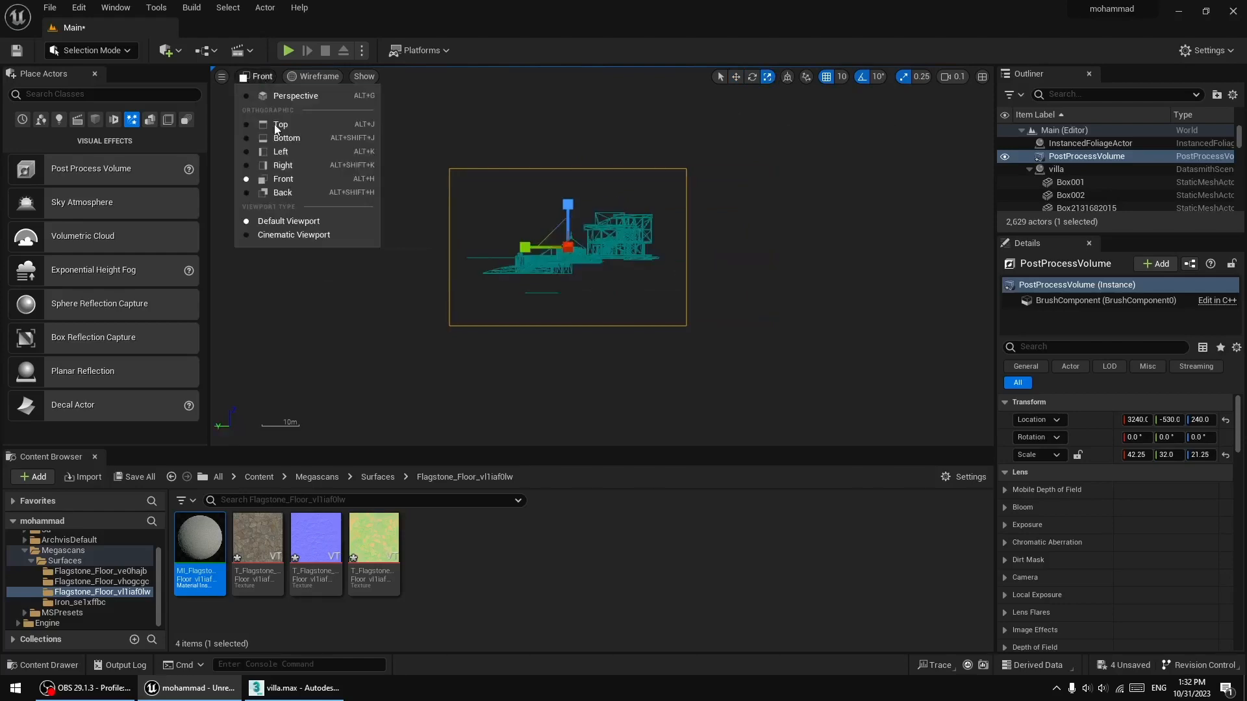
{"action": "left_click", "coordinate": [292, 193]}
{"action": "left_click", "coordinate": [259, 77]}
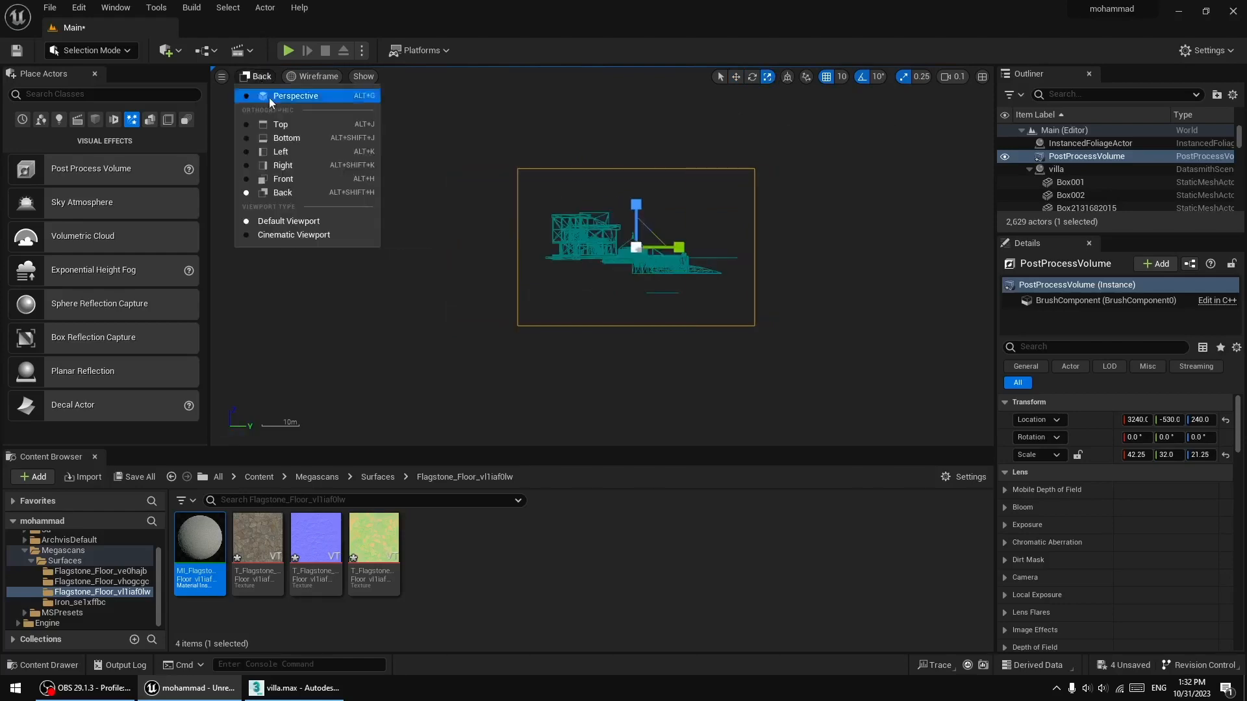
{"action": "left_click", "coordinate": [286, 138]}
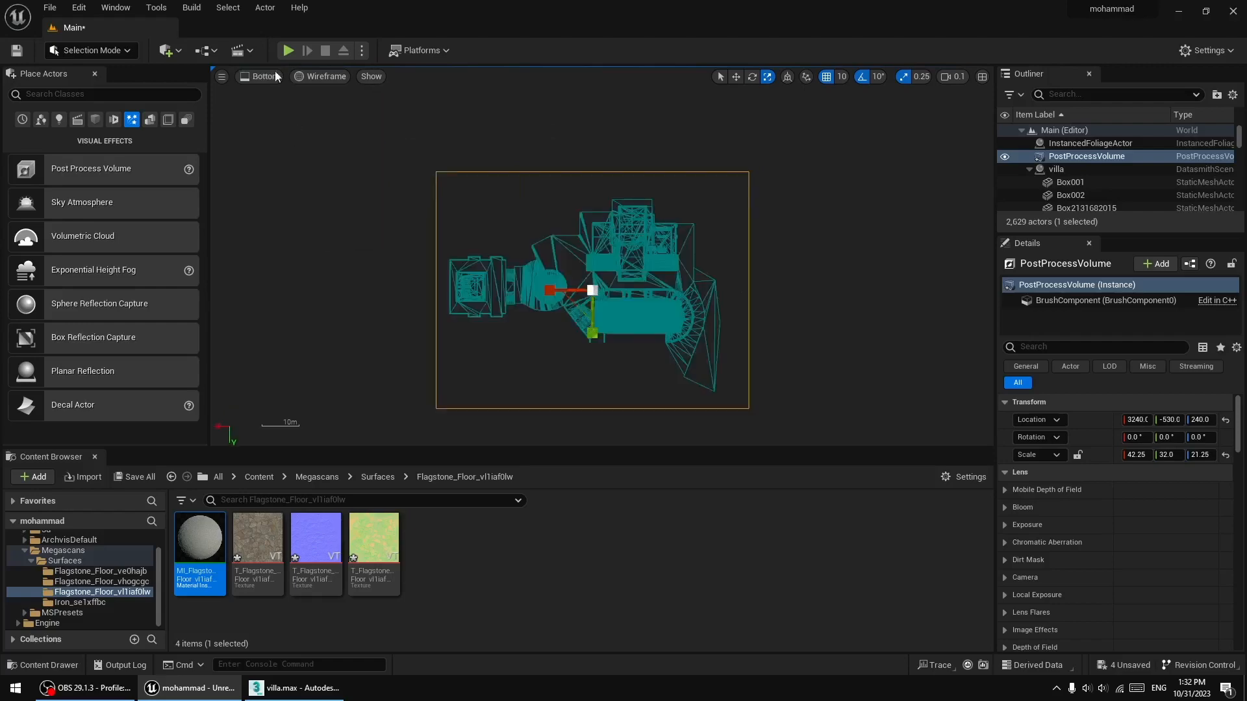
{"action": "left_click", "coordinate": [261, 76]}
{"action": "left_click", "coordinate": [280, 125]}
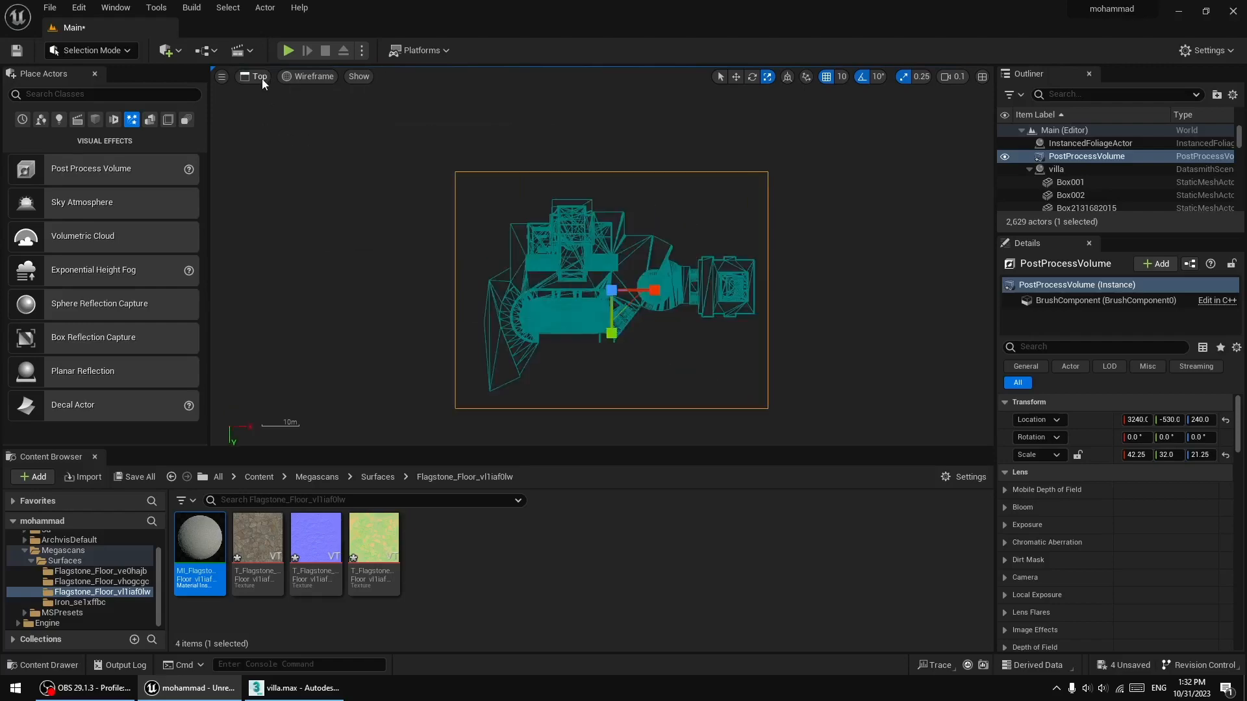
- Return to the Perspective view and inspect the villa, pool and surrounding volume from several angles
{"action": "left_click", "coordinate": [261, 77]}
{"action": "left_click", "coordinate": [279, 95]}
{"action": "right_click_drag", "start_coordinate": [637, 298], "coordinate": [613, 272]}
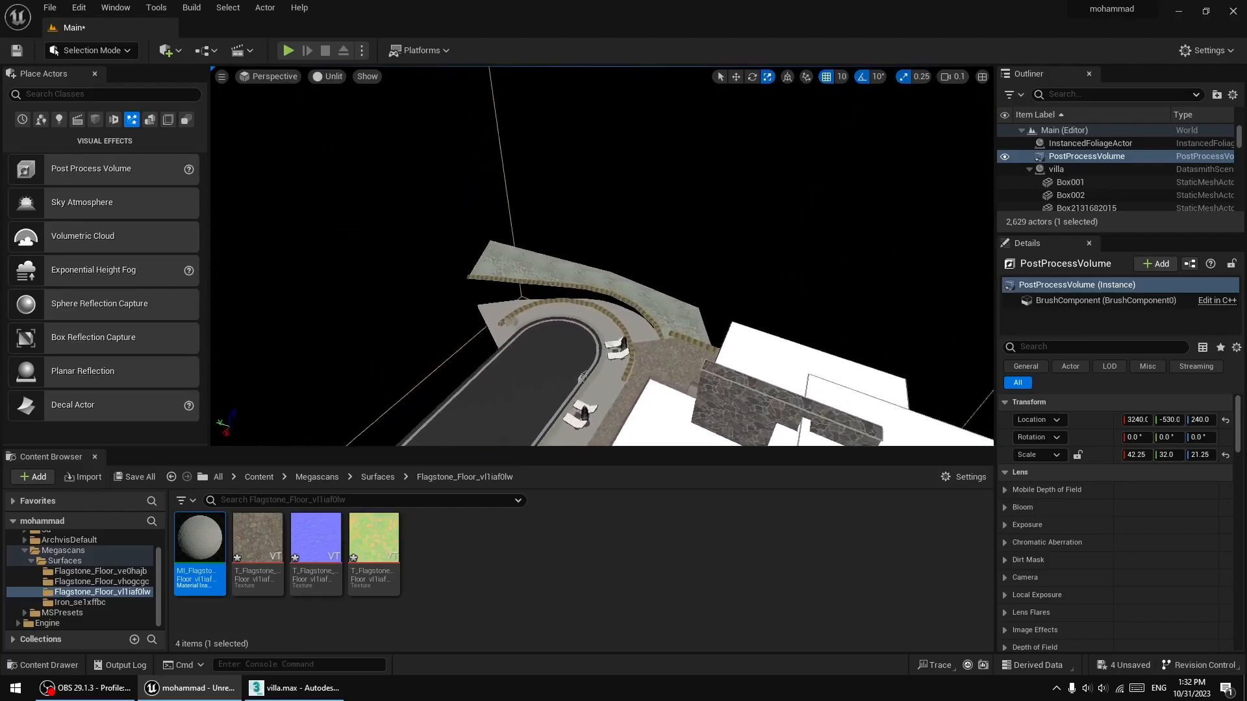
{"action": "scroll", "coordinate": [638, 297], "scroll_direction": "up", "scroll_amount": 10}
{"action": "scroll", "coordinate": [652, 290], "scroll_direction": "down", "scroll_amount": 15}
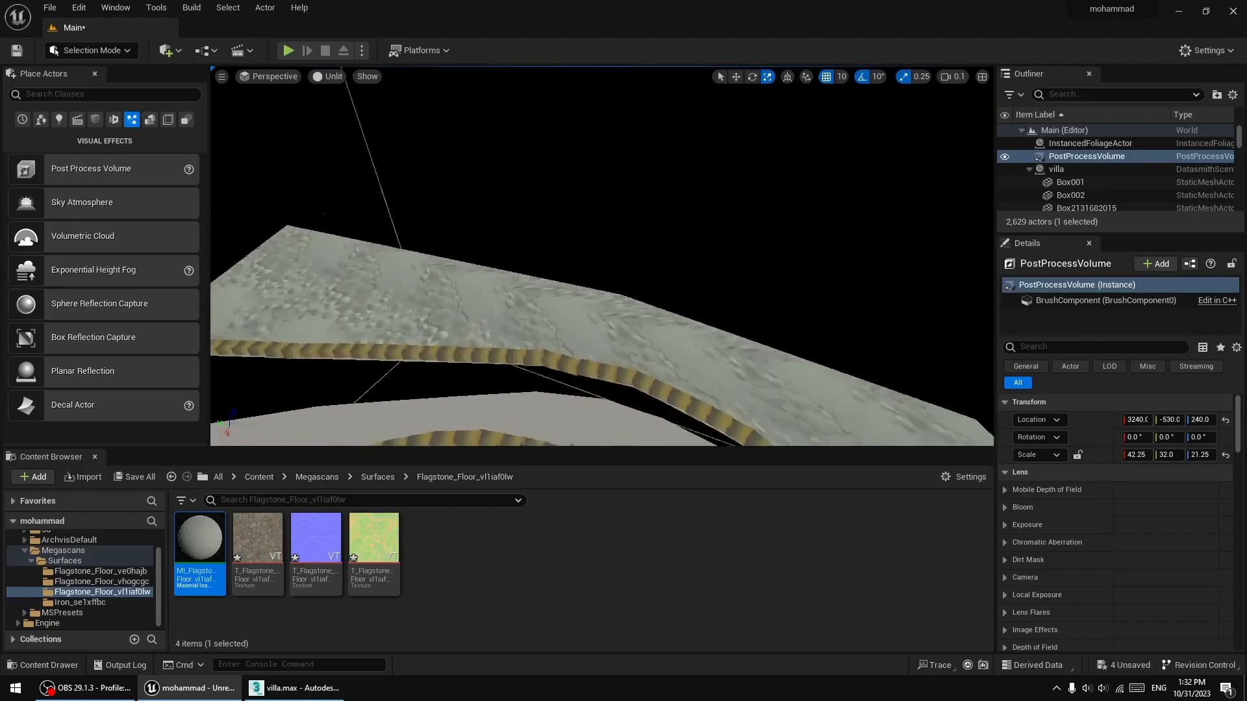
{"action": "scroll", "coordinate": [645, 287], "scroll_direction": "down", "scroll_amount": 8}
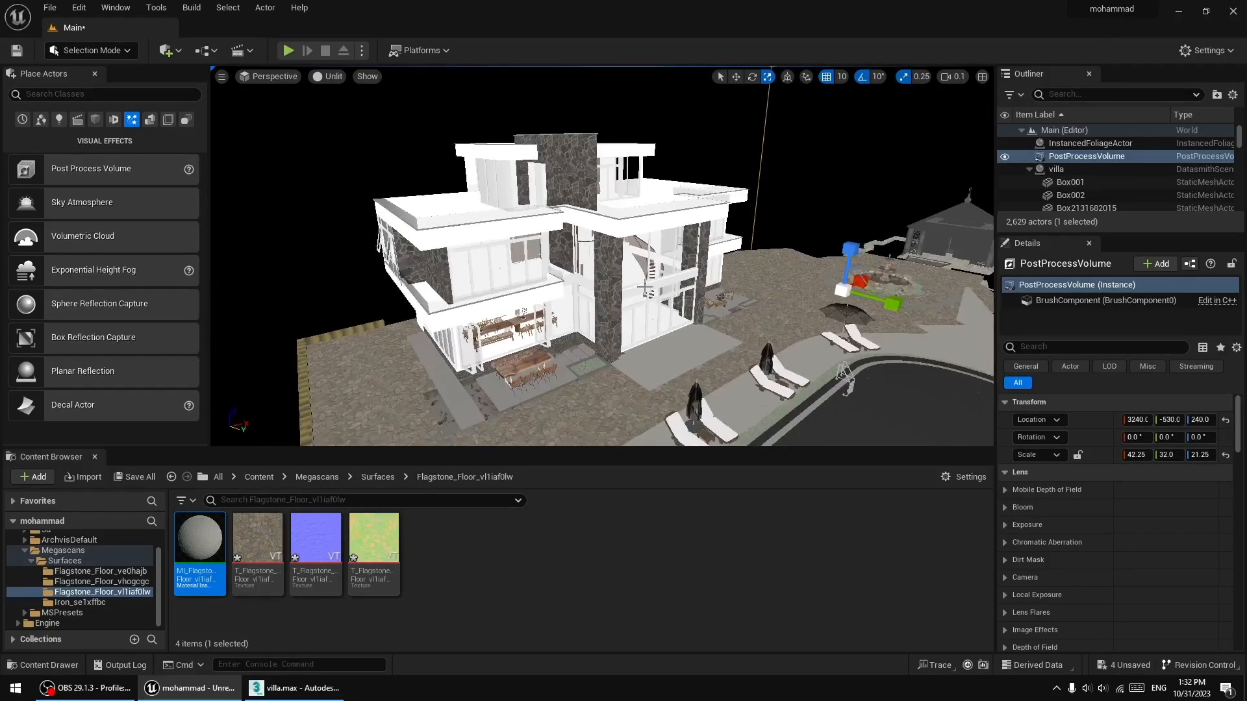
{"action": "left_click_drag", "start_coordinate": [641, 282], "coordinate": [615, 224], "text": "alt"}
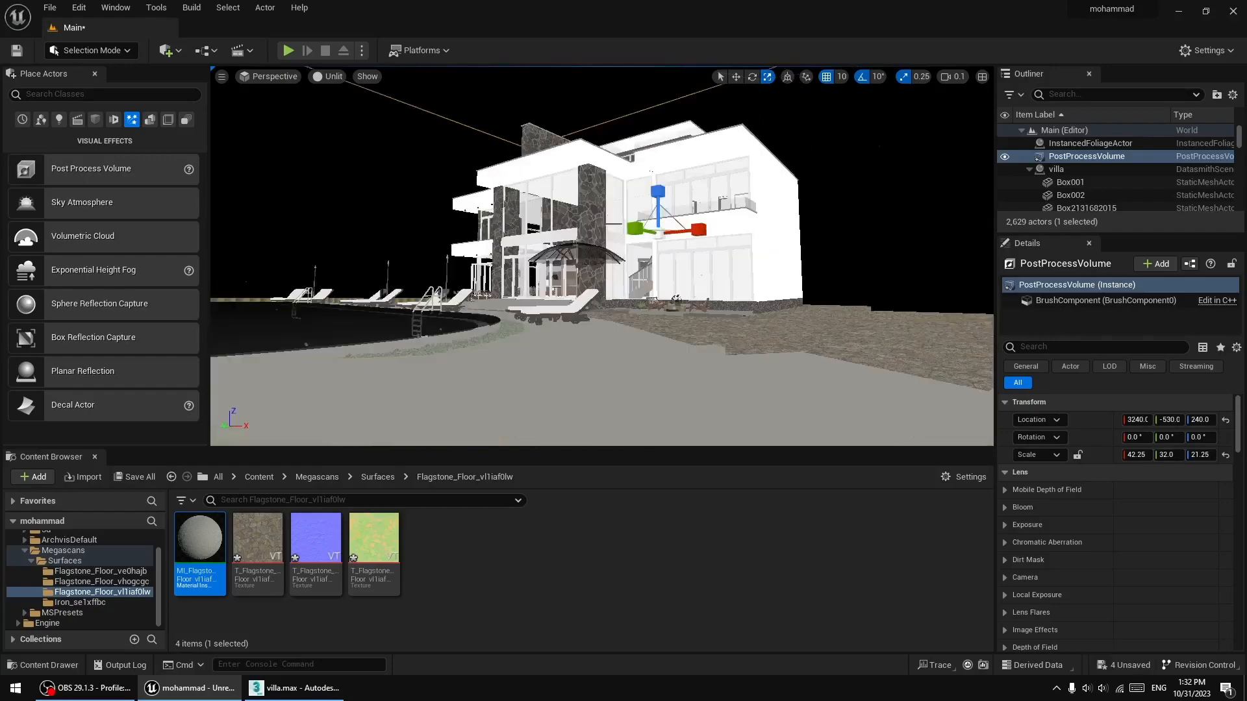
{"action": "left_click_drag", "start_coordinate": [627, 285], "coordinate": [652, 287], "text": "alt"}
{"action": "scroll", "coordinate": [627, 286], "scroll_direction": "up", "scroll_amount": 10}
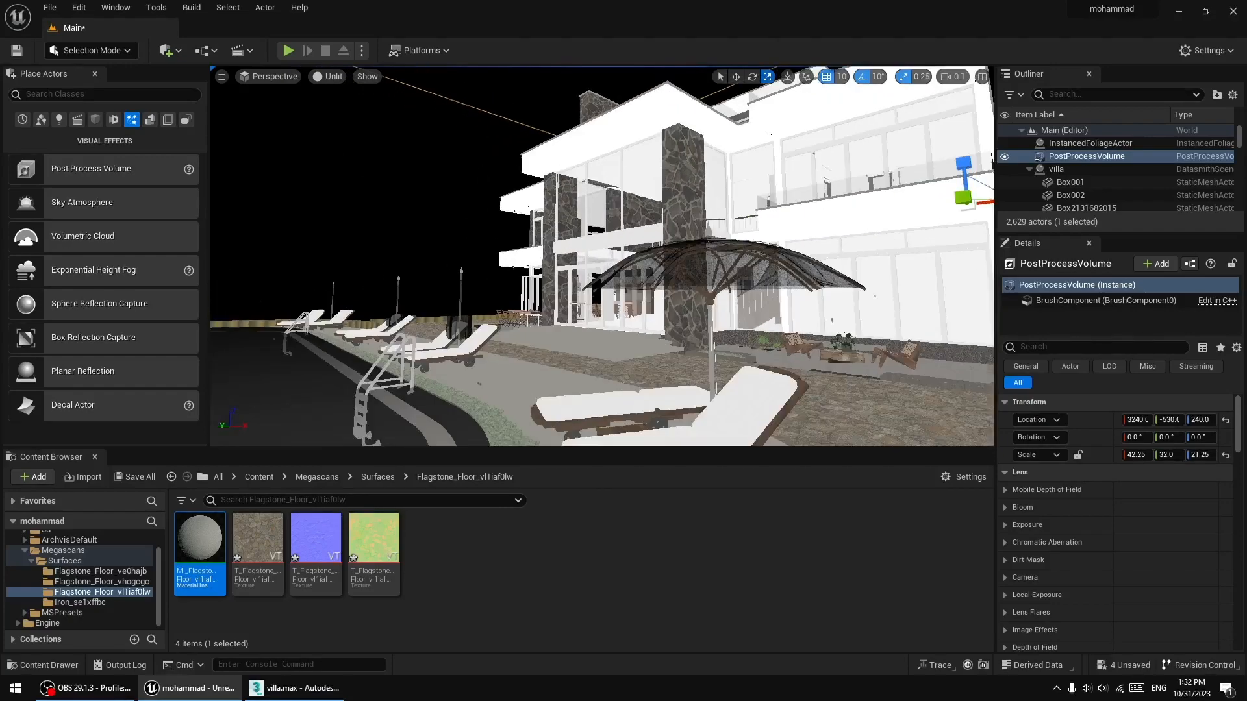
{"action": "scroll", "coordinate": [438, 386], "scroll_direction": "down", "scroll_amount": 10}
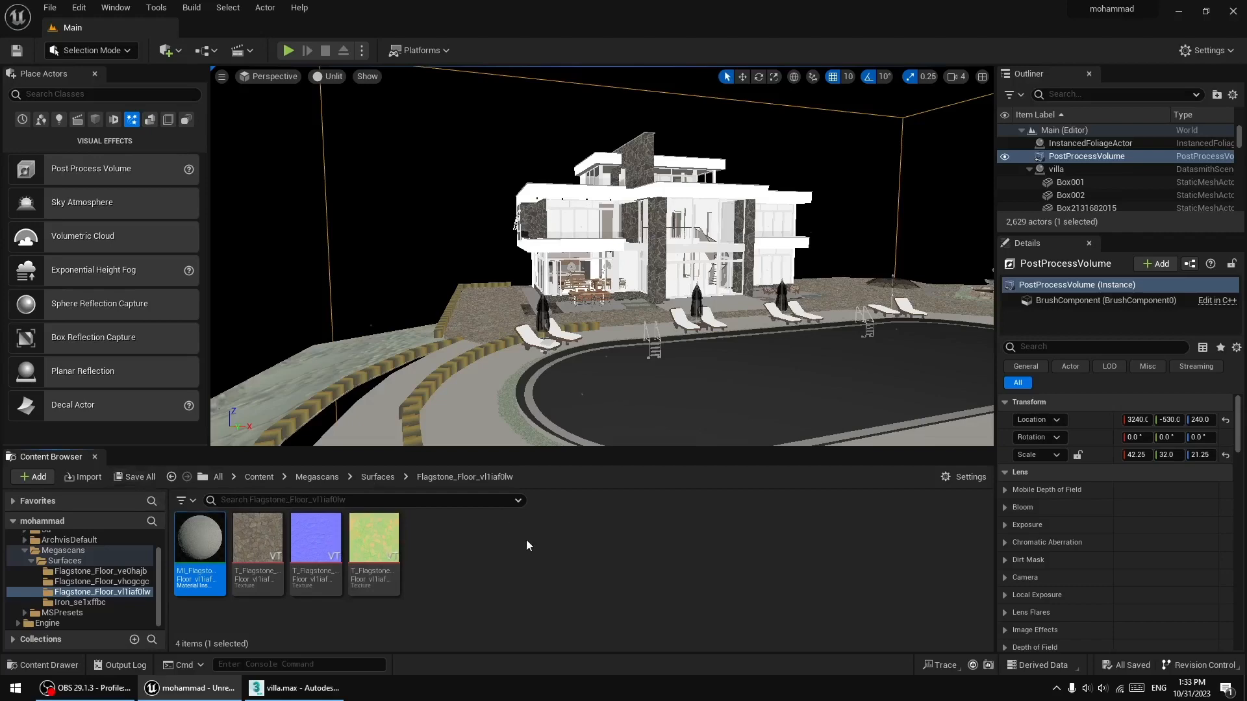
- Switch the Perspective viewport from Unlit to the Detail Lighting view mode and deselect the ground mesh
{"action": "right_click", "coordinate": [676, 505]}
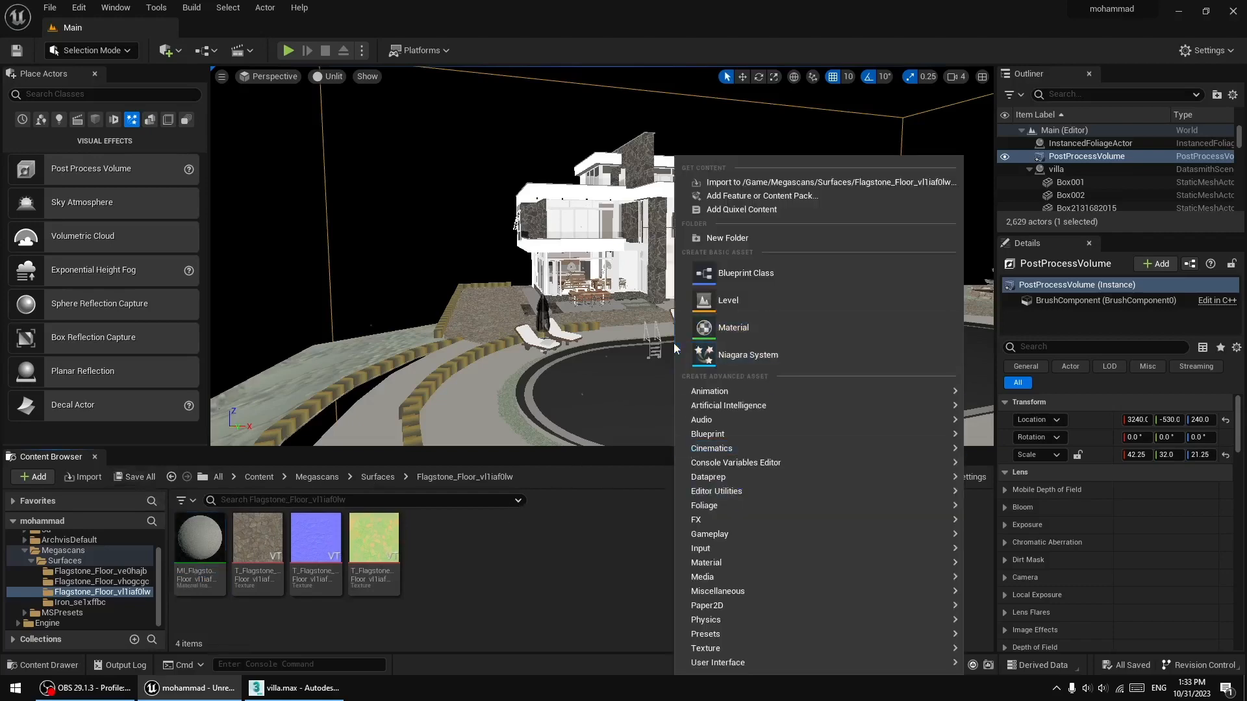
{"action": "left_click", "coordinate": [620, 311]}
{"action": "right_click_drag", "start_coordinate": [620, 312], "coordinate": [611, 309]}
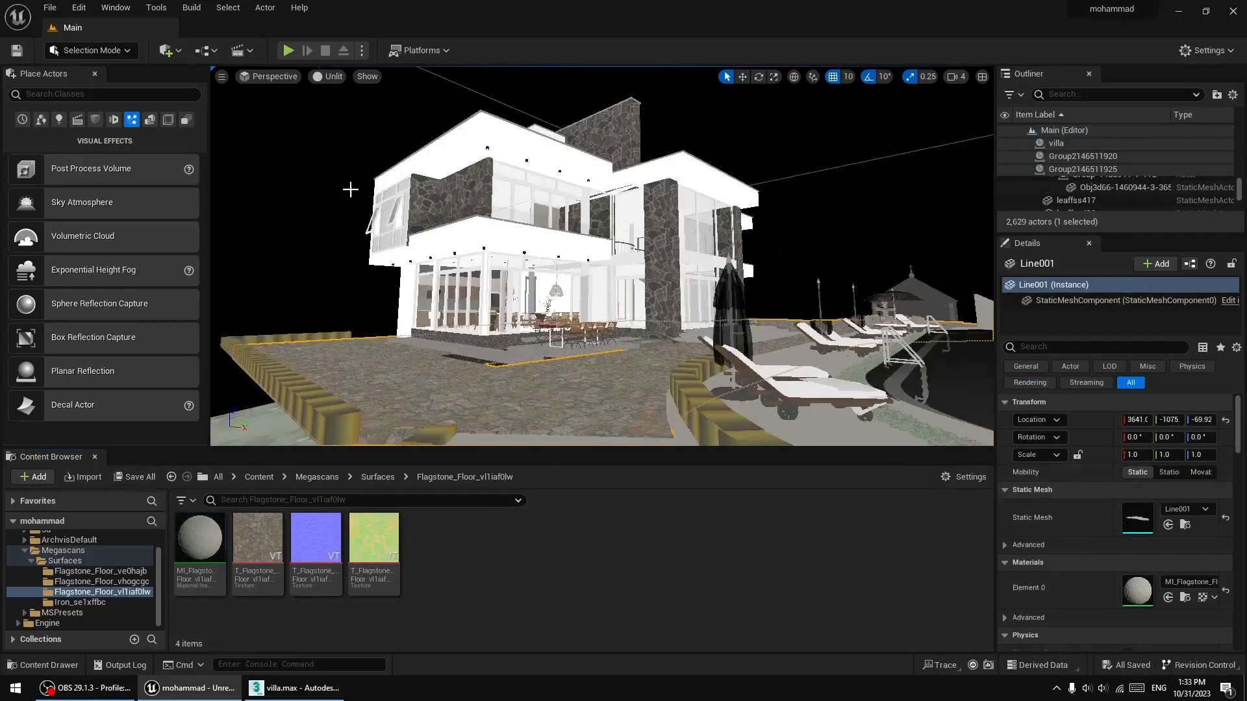
{"action": "left_click", "coordinate": [328, 76]}
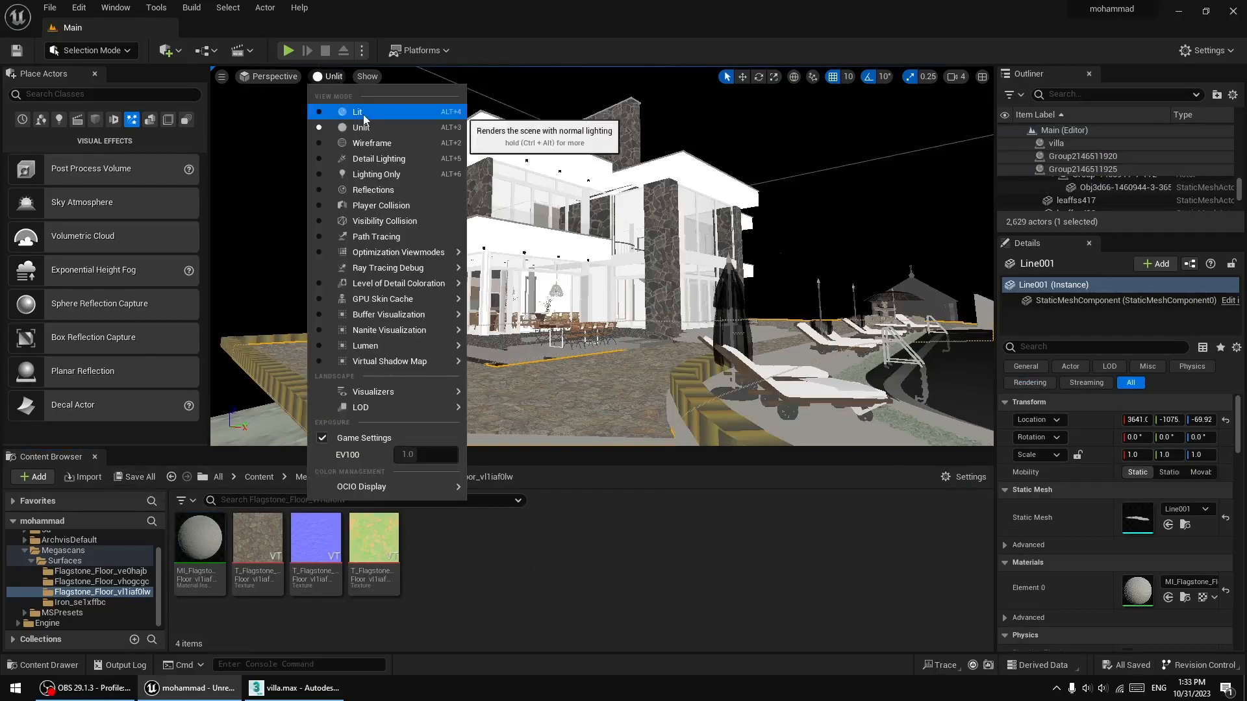
{"action": "left_click", "coordinate": [364, 112]}
{"action": "left_click", "coordinate": [325, 76]}
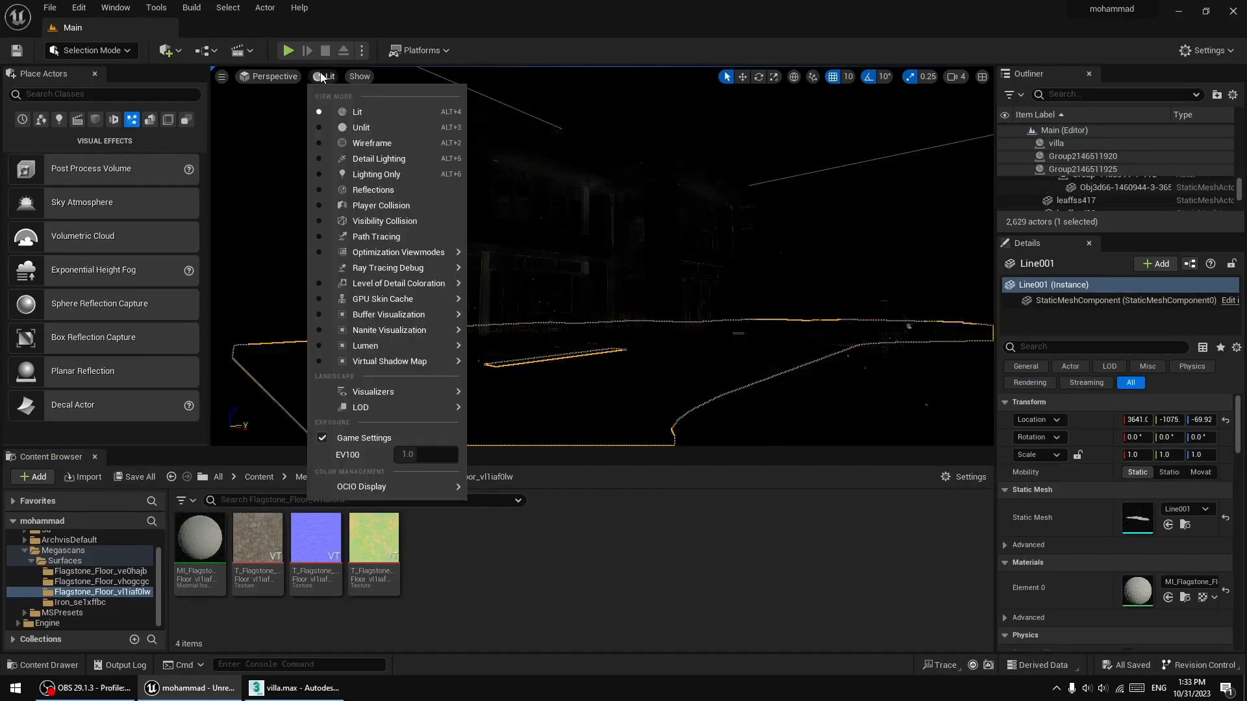
{"action": "left_click", "coordinate": [367, 159]}
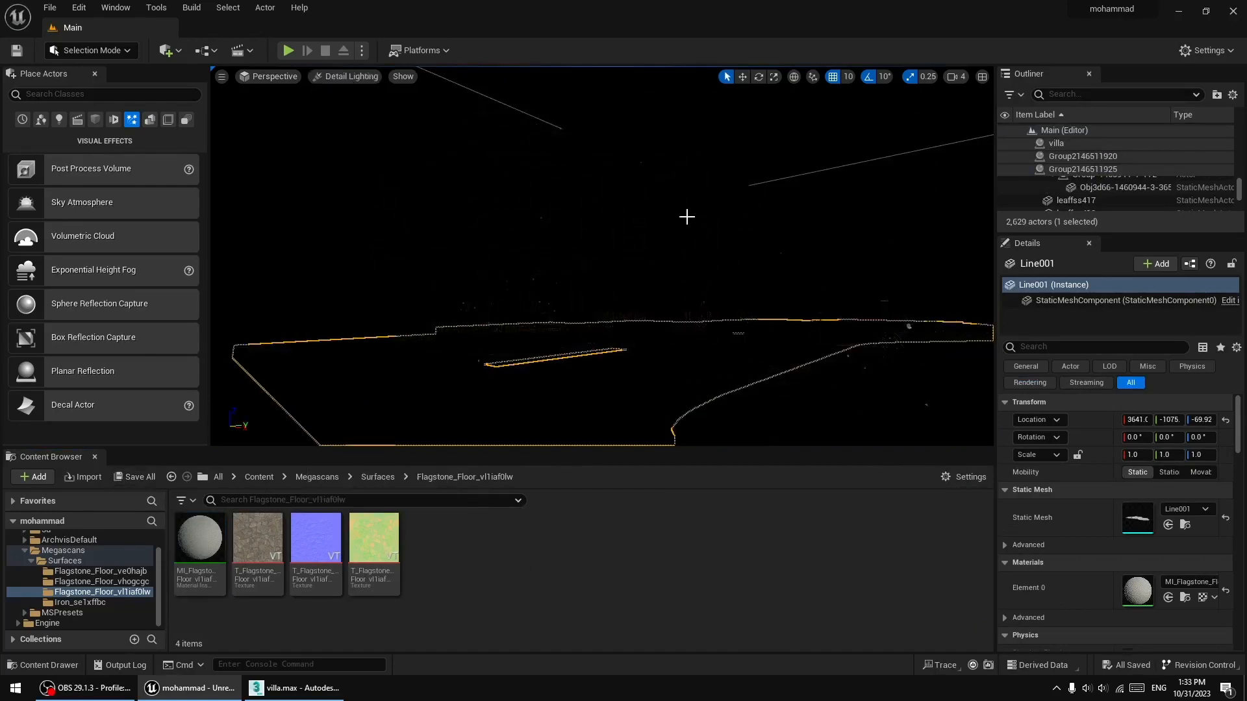
{"action": "left_click", "coordinate": [650, 217]}
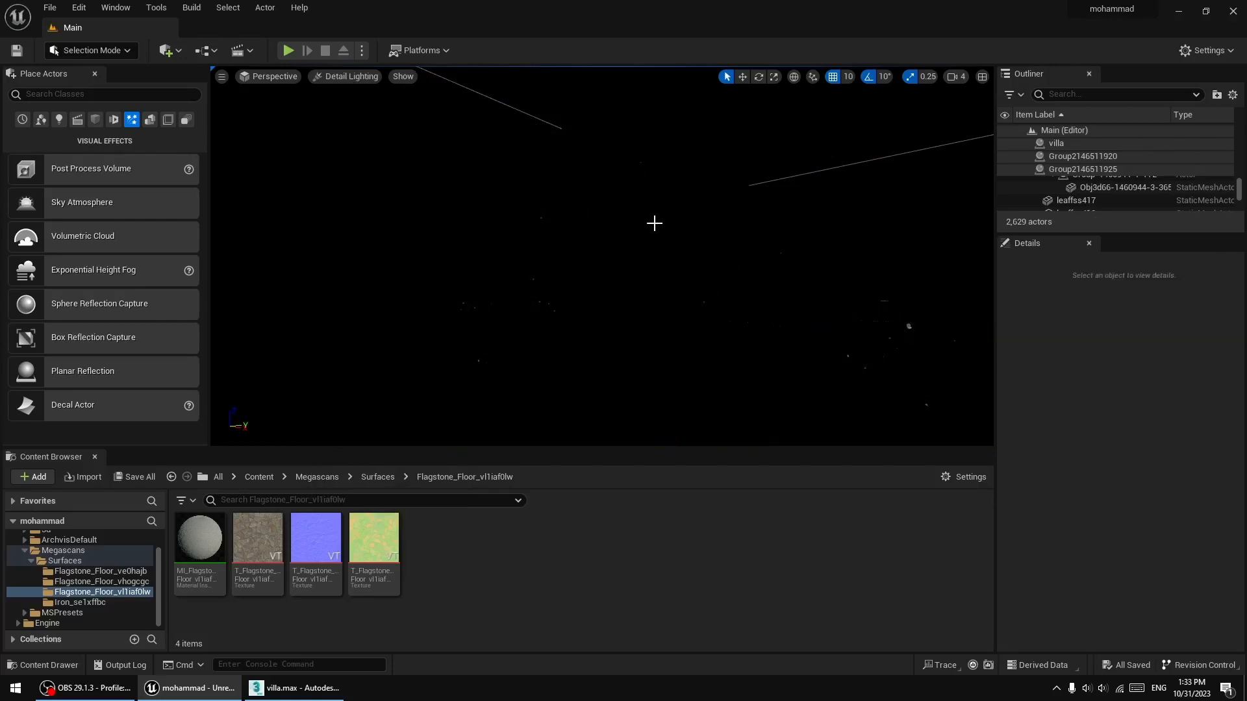
- Place a Directional Light on the terrace in front of the villa and rotate it to about -100° around Z
{"action": "left_click", "coordinate": [59, 119]}
{"action": "left_click_drag", "start_coordinate": [65, 169], "coordinate": [465, 419]}
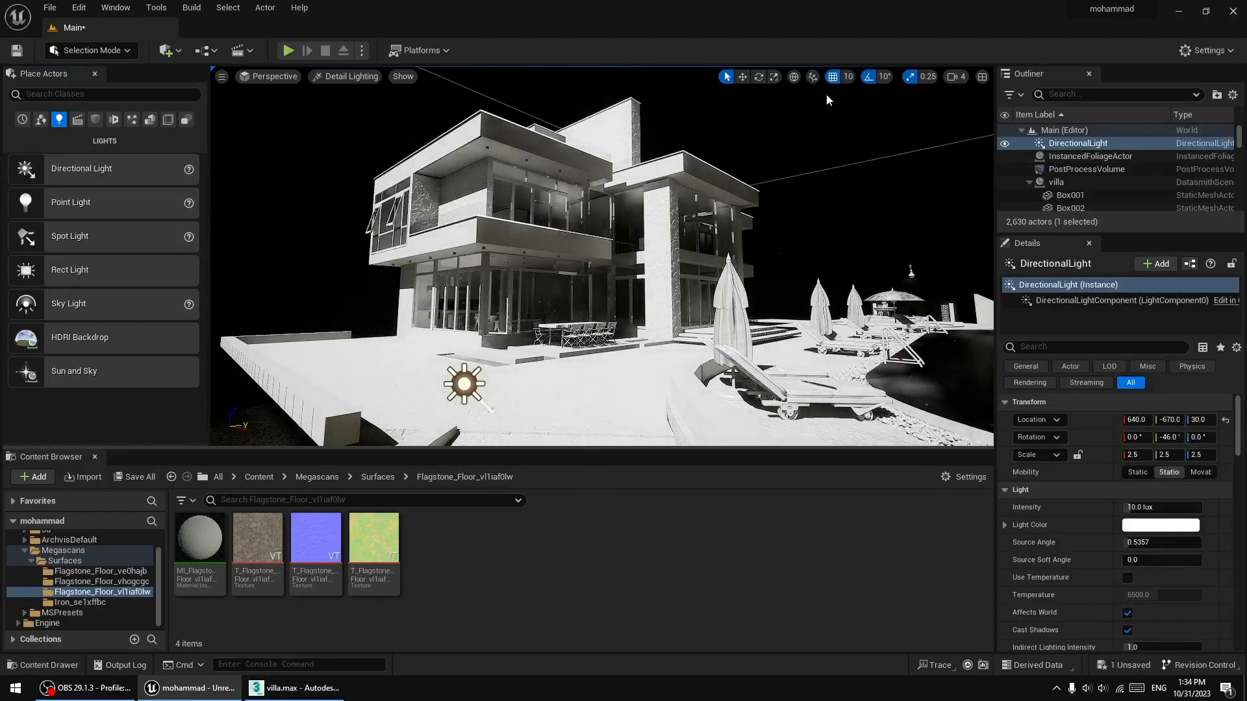
{"action": "left_click", "coordinate": [742, 77]}
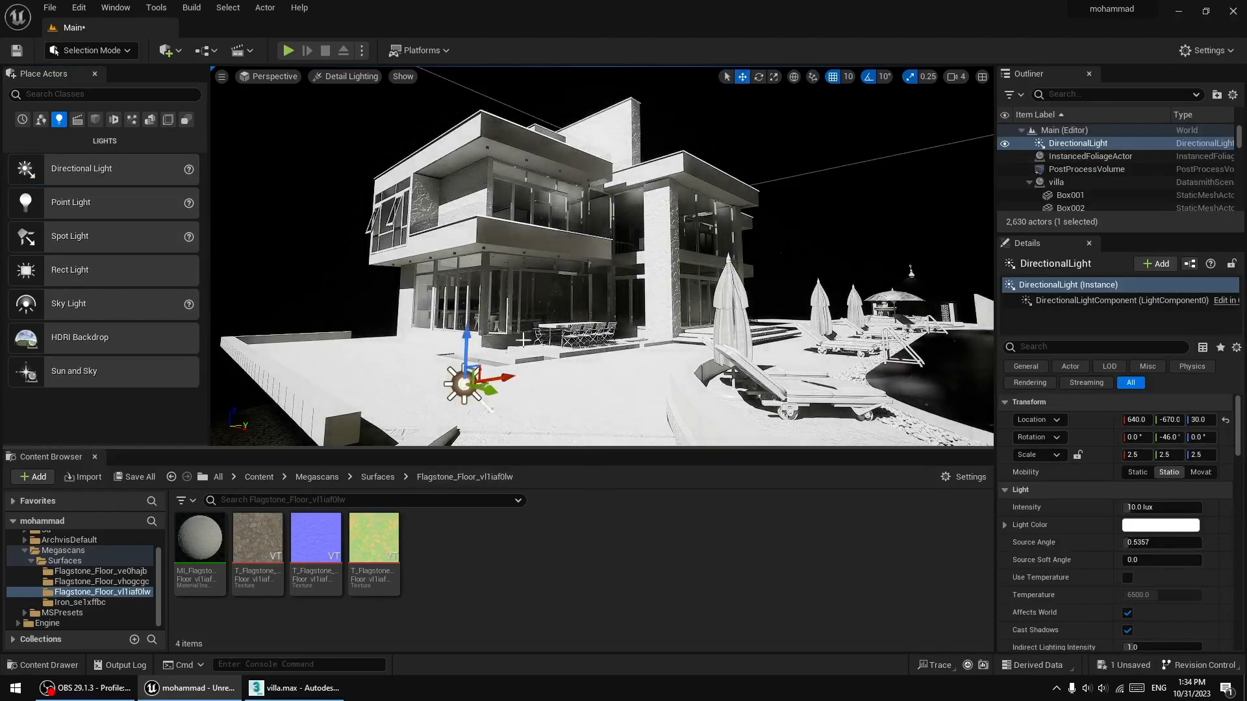
{"action": "left_click", "coordinate": [758, 77]}
{"action": "left_click_drag", "start_coordinate": [434, 403], "coordinate": [464, 384]}
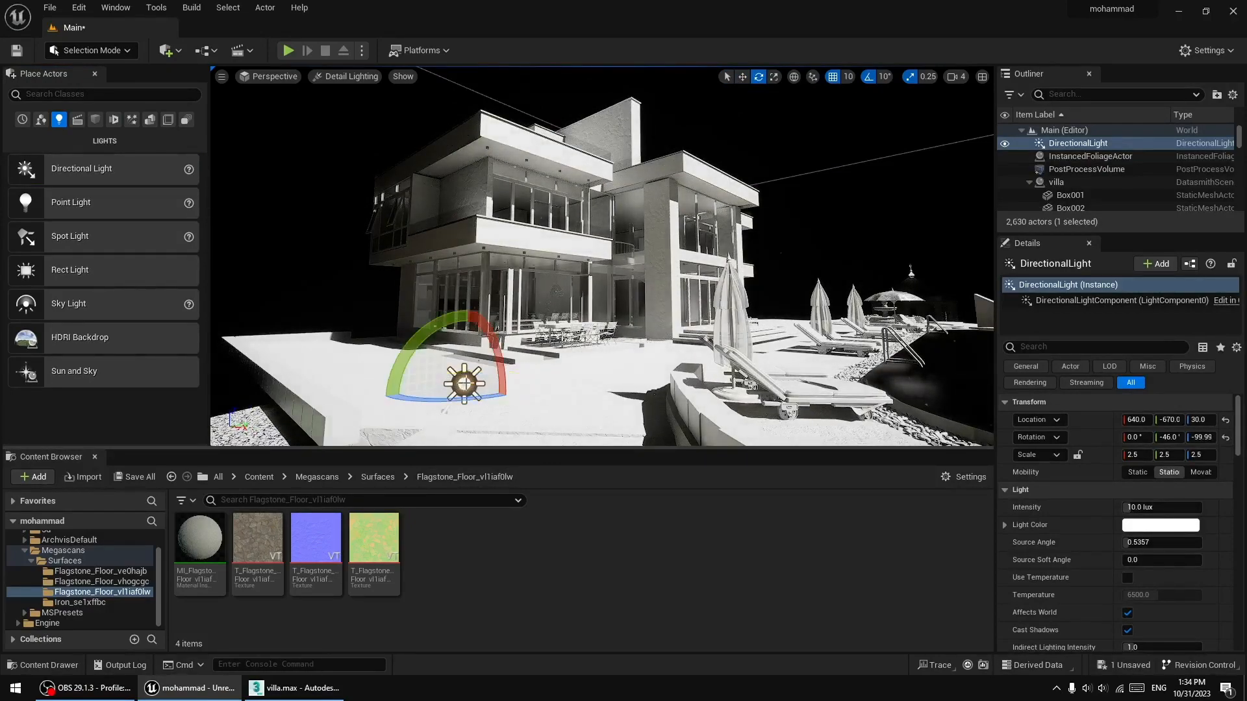
- Inspect the light's shadows on the ground up close and set the DirectionalLight's mobility to Movable
{"action": "key", "text": "w"}
{"action": "right_click_drag", "start_coordinate": [615, 377], "coordinate": [745, 376]}
{"action": "key", "text": "w"}
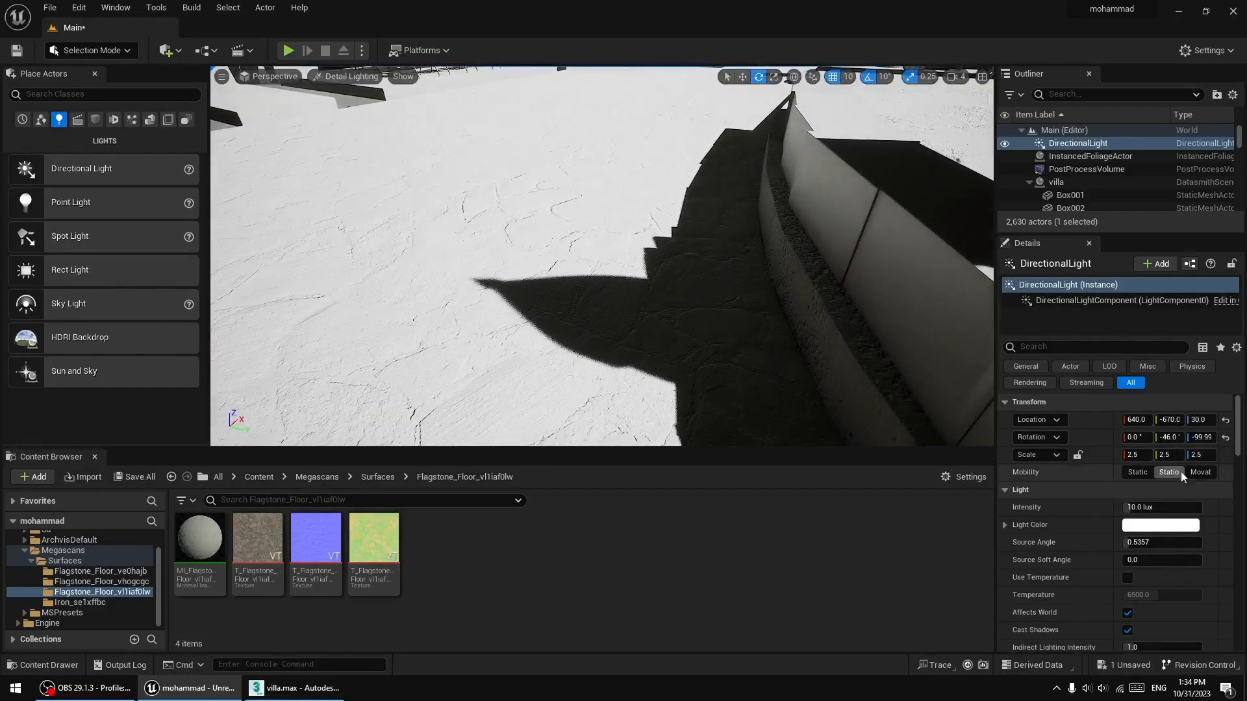
{"action": "left_click", "coordinate": [1199, 473]}
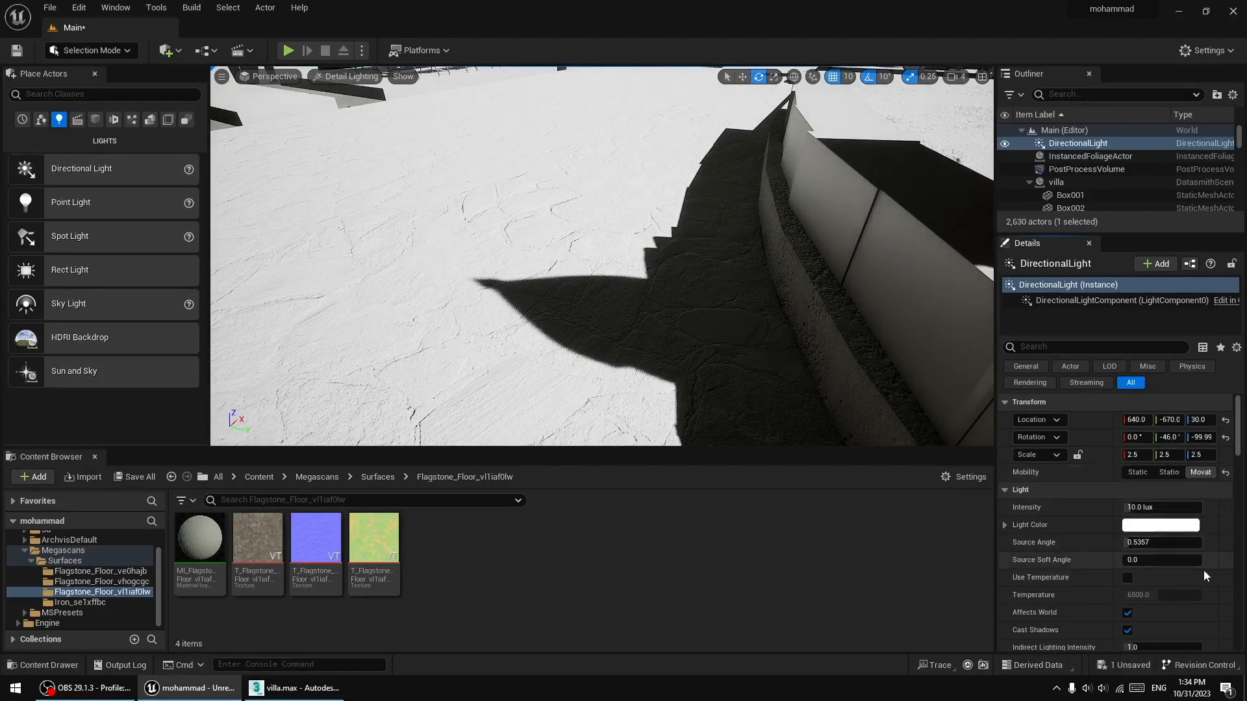
- Try a Source Soft Angle of 5.0 and a Source Angle of about 2.2 on the DirectionalLight, checking the shadow edges
{"action": "left_click_drag", "start_coordinate": [1133, 559], "coordinate": [1199, 560]}
{"action": "key", "text": "s"}
{"action": "mouse_move", "coordinate": [751, 353]}
{"action": "right_mouse_down"}
{"action": "mouse_move", "coordinate": [747, 312]}
{"action": "mouse_move", "coordinate": [705, 315]}
{"action": "mouse_move", "coordinate": [740, 341]}
{"action": "right_mouse_up"}
{"action": "key", "text": "w"}
{"action": "key", "text": "s"}
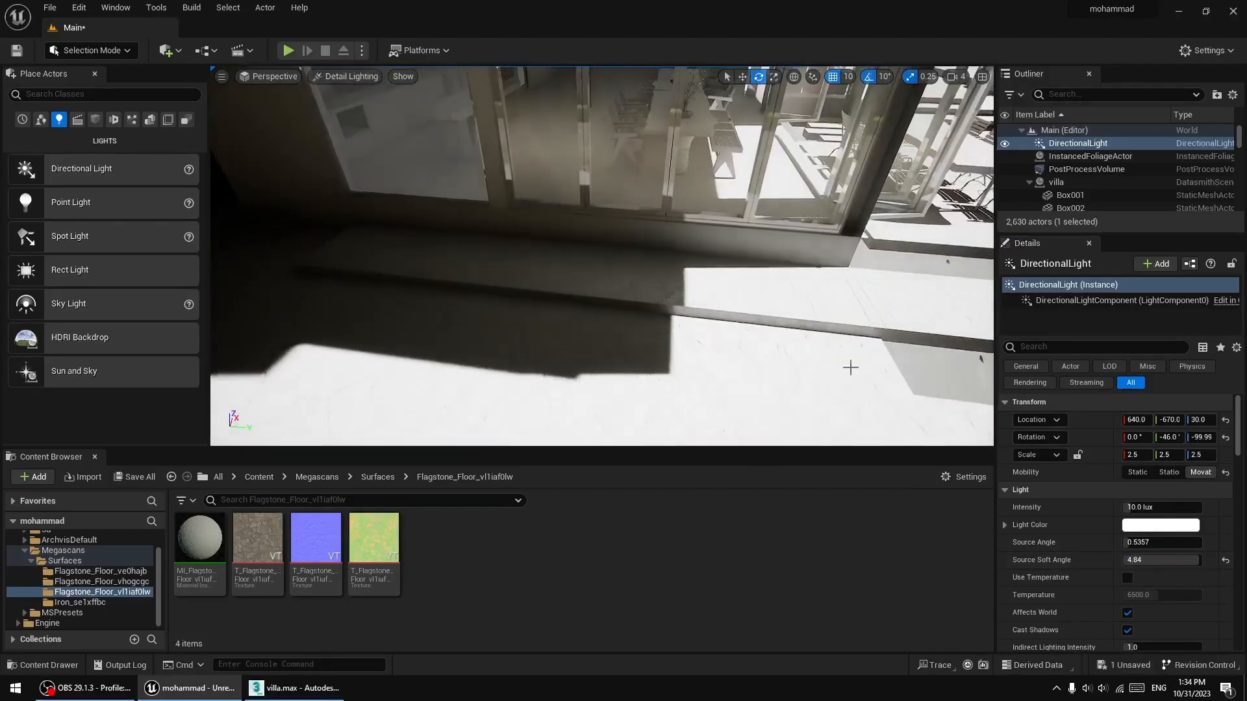
{"action": "mouse_move", "coordinate": [1179, 560]}
{"action": "left_mouse_down"}
{"action": "mouse_move", "coordinate": [1165, 560]}
{"action": "mouse_move", "coordinate": [1199, 560]}
{"action": "mouse_move", "coordinate": [1182, 542]}
{"action": "left_mouse_up"}
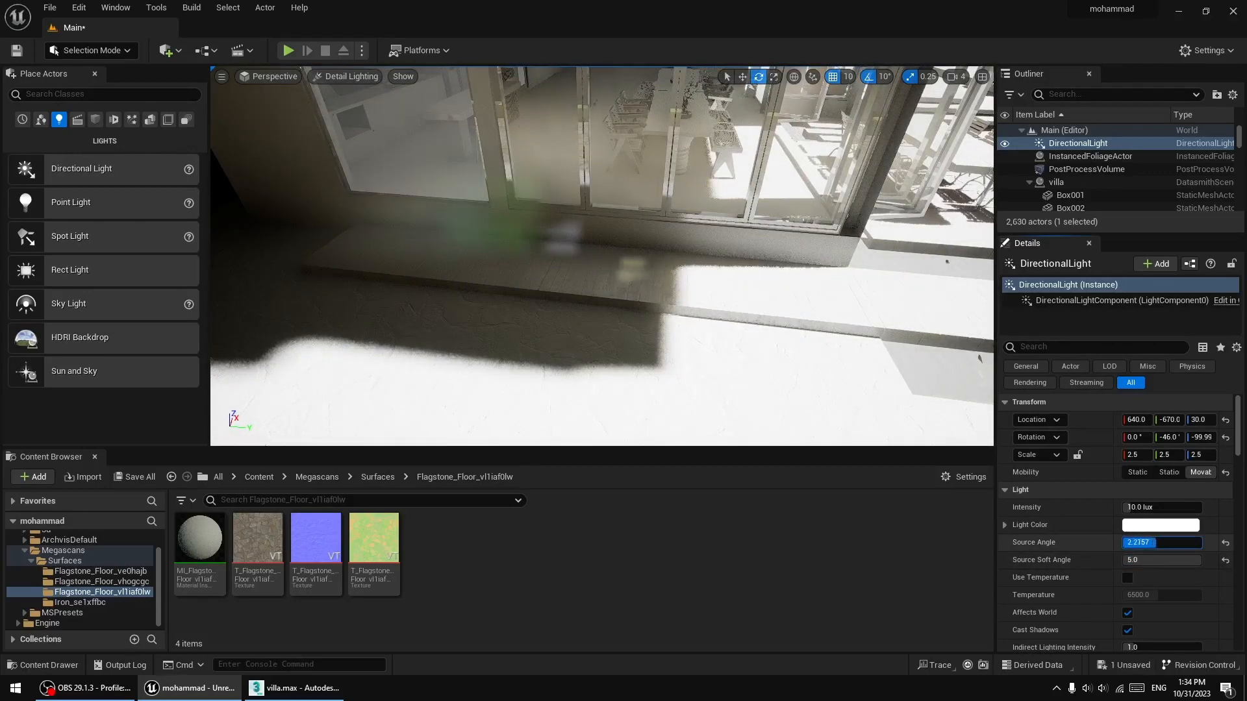
{"action": "key", "text": "f"}
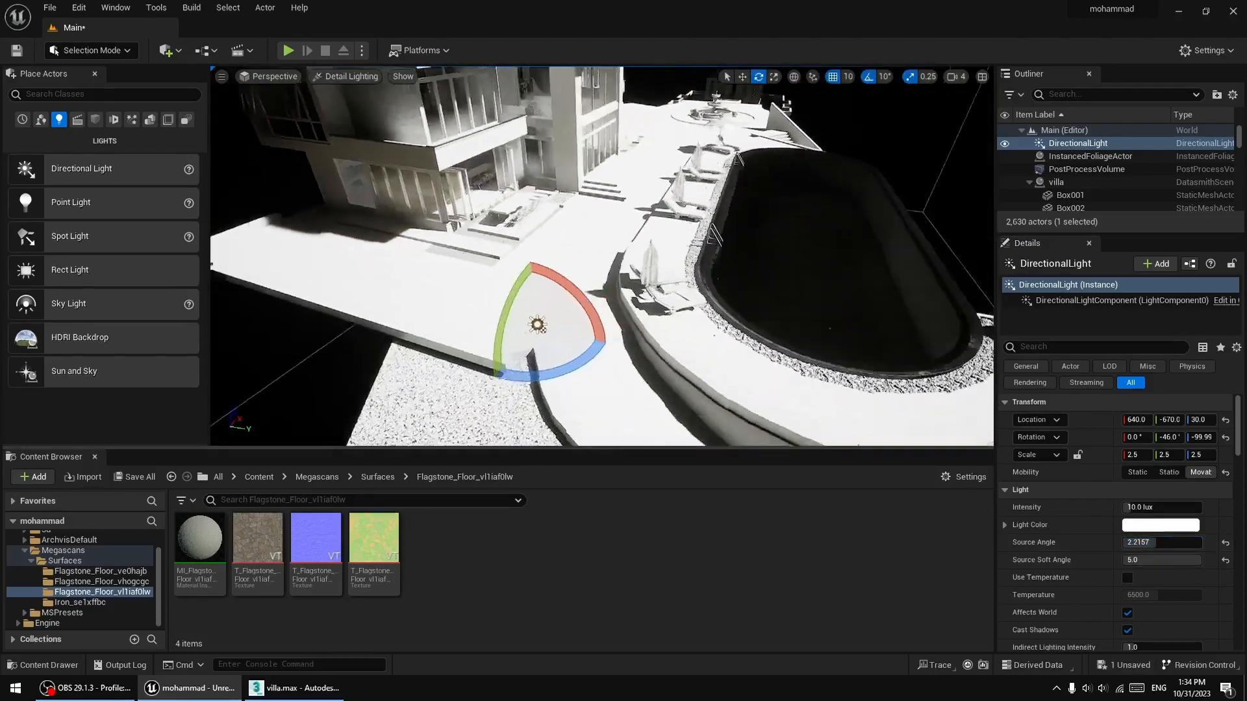
{"action": "right_click_drag", "start_coordinate": [715, 273], "coordinate": [766, 306]}
- Reset the DirectionalLight's Source Soft Angle to 0.0 and try a Source Angle of 2.64 on the ground shadows
{"action": "left_click", "coordinate": [1225, 561]}
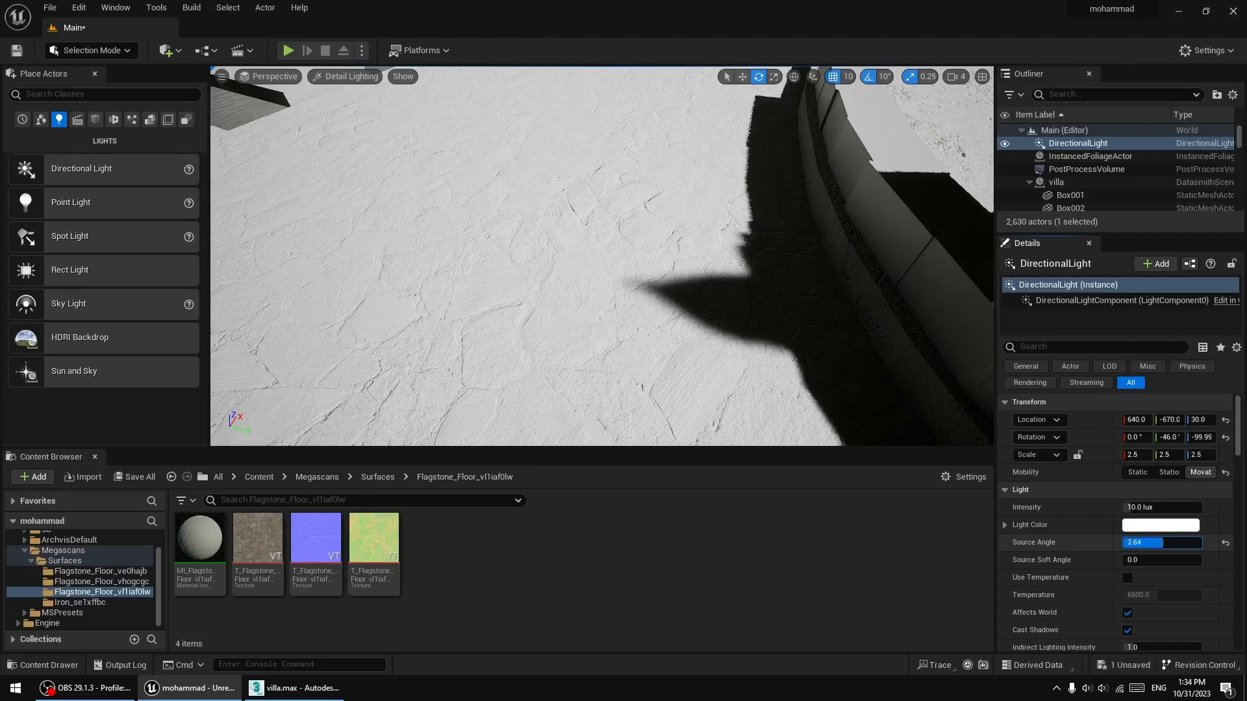
{"action": "right_click_drag", "start_coordinate": [766, 292], "coordinate": [789, 296]}
{"action": "key", "text": "s"}
{"action": "key", "text": "w"}
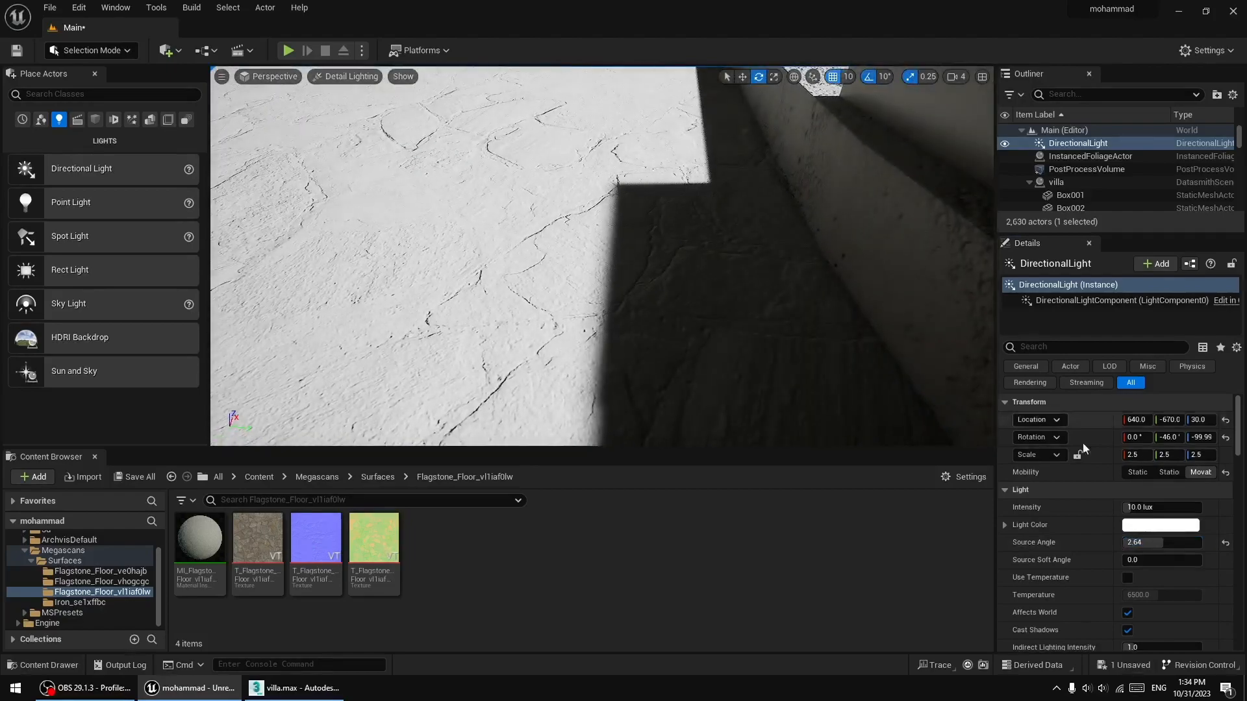
- Set the DirectionalLight's Source Angle to 3.92 and inspect the shadows and glare around the villa's glazed facade
{"action": "left_click_drag", "start_coordinate": [1153, 545], "coordinate": [1182, 544]}
{"action": "key", "text": "s"}
{"action": "mouse_move", "coordinate": [779, 312]}
{"action": "right_mouse_down"}
{"action": "mouse_move", "coordinate": [679, 286]}
{"action": "mouse_move", "coordinate": [682, 302]}
{"action": "mouse_move", "coordinate": [698, 286]}
{"action": "mouse_move", "coordinate": [733, 289]}
{"action": "mouse_move", "coordinate": [760, 331]}
{"action": "mouse_move", "coordinate": [763, 302]}
{"action": "mouse_move", "coordinate": [731, 305]}
{"action": "mouse_move", "coordinate": [705, 289]}
{"action": "mouse_move", "coordinate": [772, 315]}
{"action": "mouse_move", "coordinate": [770, 282]}
{"action": "mouse_move", "coordinate": [772, 328]}
{"action": "mouse_move", "coordinate": [785, 311]}
{"action": "right_mouse_up"}
{"action": "key", "text": "w"}
{"action": "key", "text": "s"}
{"action": "key", "text": "d"}
{"action": "key", "text": "w"}
{"action": "key", "text": "a"}
{"action": "key", "text": "w"}
{"action": "key", "text": "s"}
{"action": "key", "text": "q"}
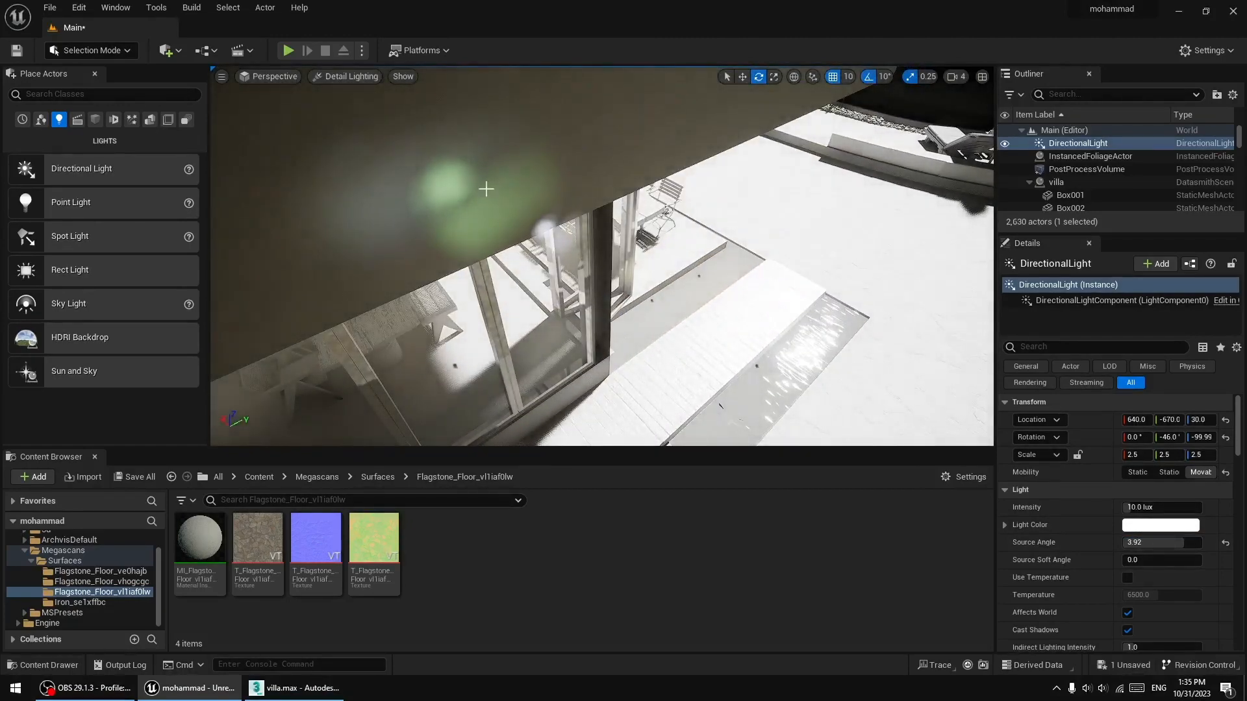
{"action": "right_click_drag", "start_coordinate": [511, 195], "coordinate": [487, 170]}
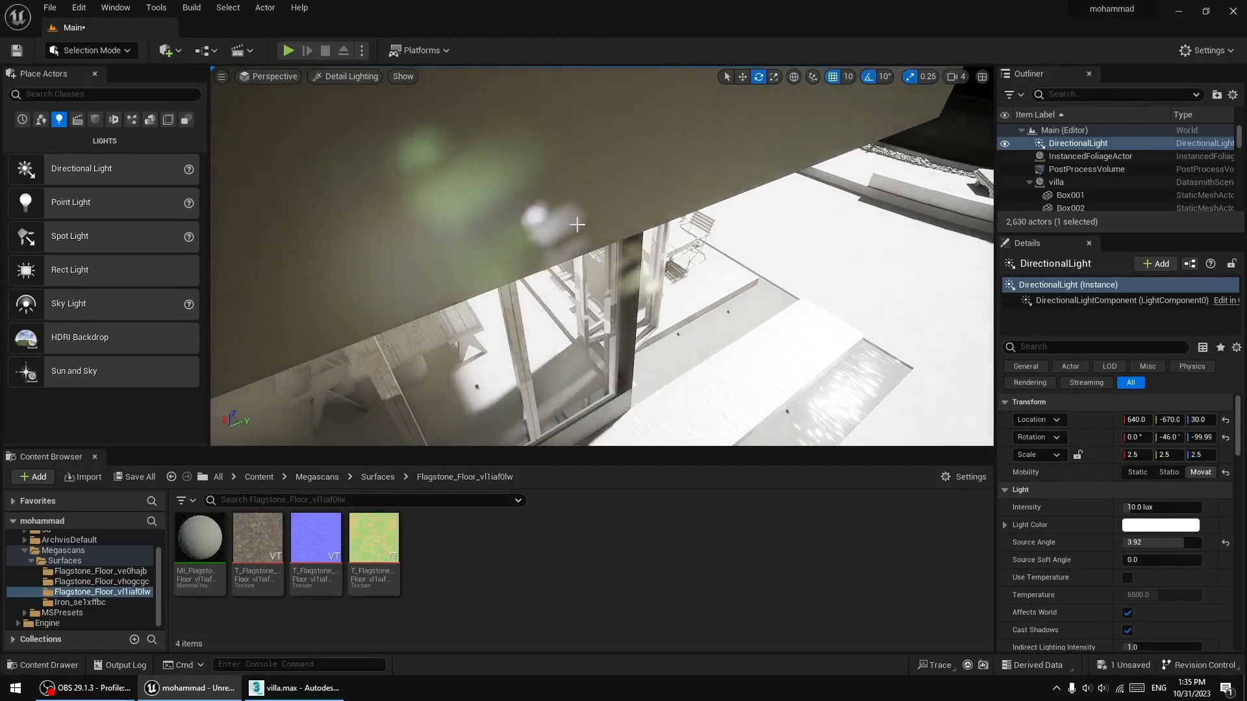
- Enable the PostProcessVolume's Bloom Method and Intensity overrides and set the bloom intensity to 0.0
{"action": "left_click", "coordinate": [1082, 169]}
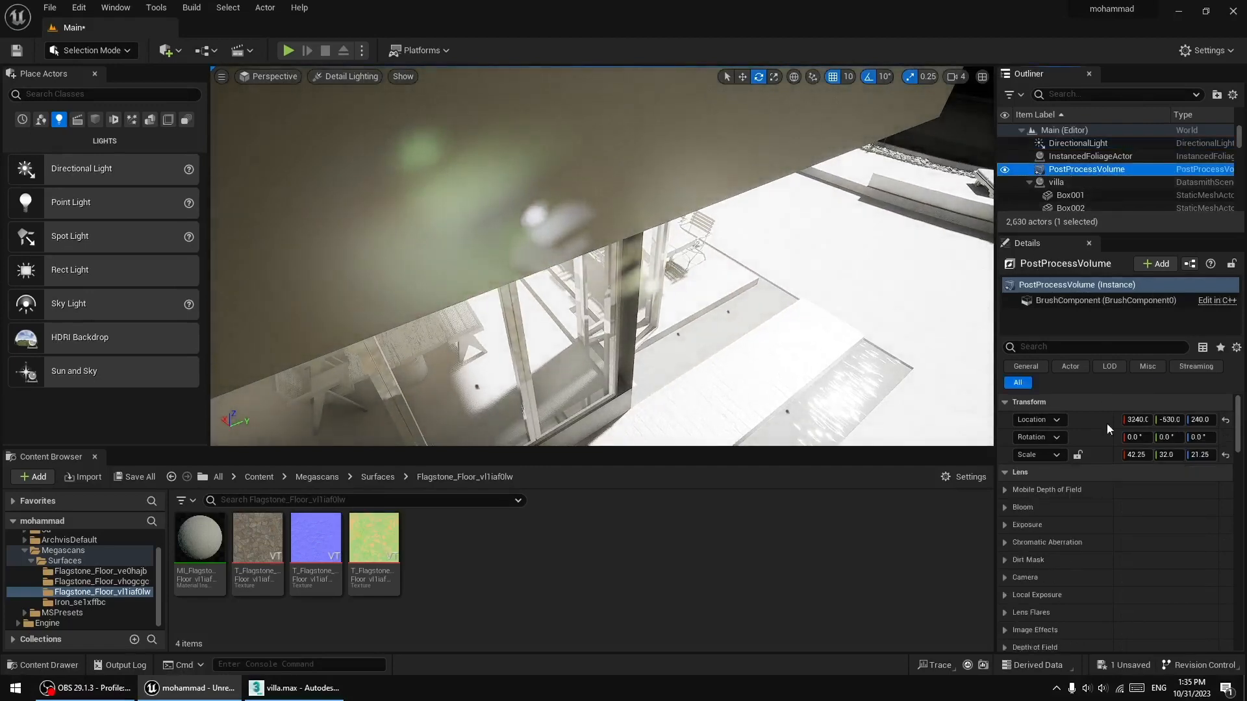
{"action": "left_click", "coordinate": [1022, 507]}
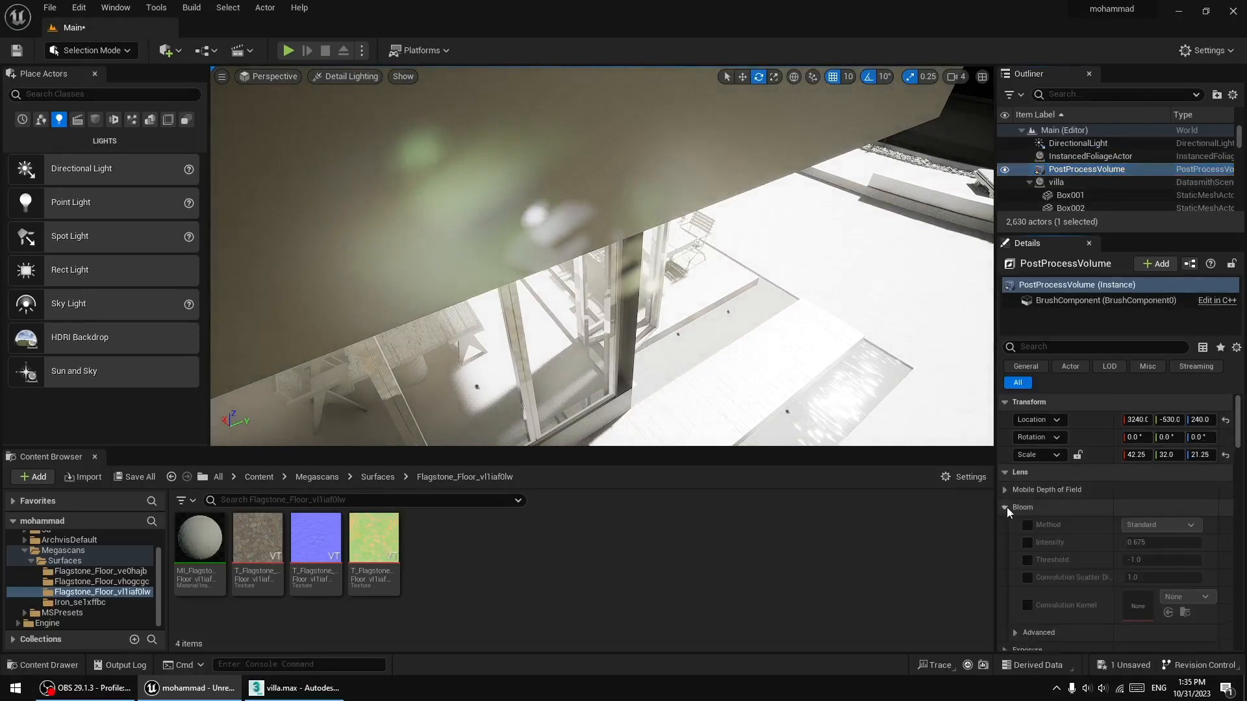
{"action": "left_click", "coordinate": [1027, 525]}
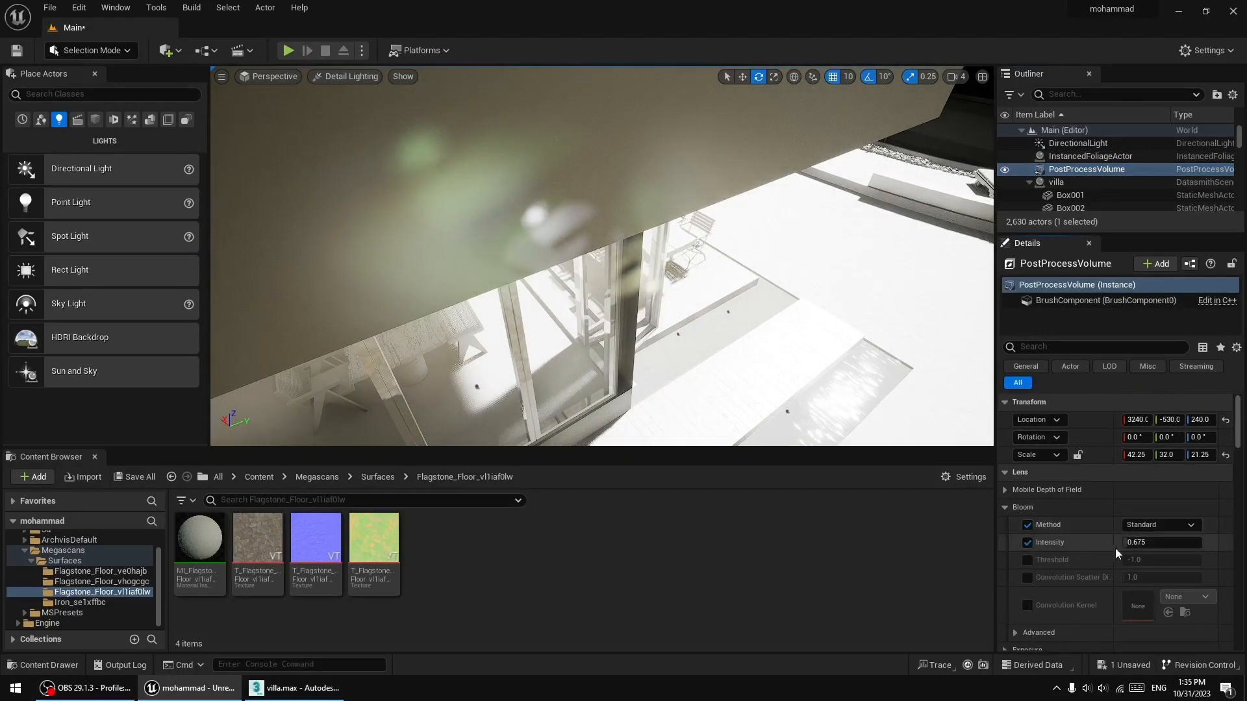
{"action": "left_click", "coordinate": [1026, 544]}
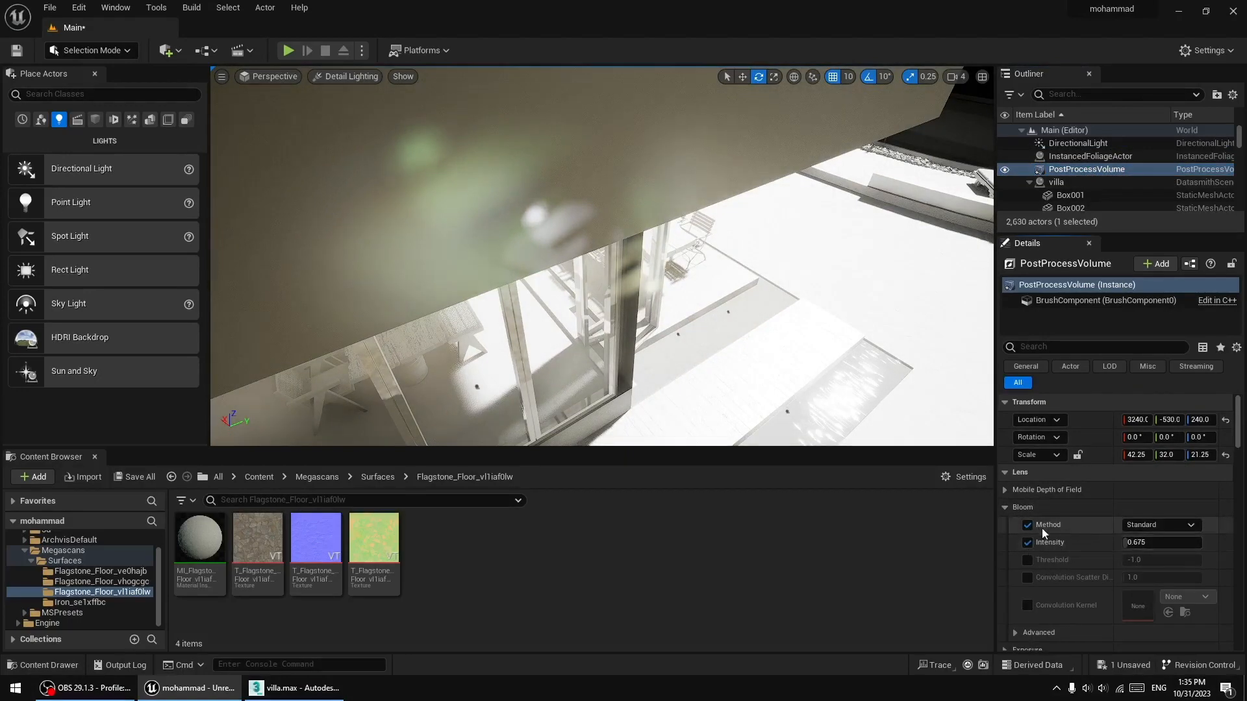
{"action": "left_click_drag", "start_coordinate": [1155, 542], "coordinate": [1125, 542]}
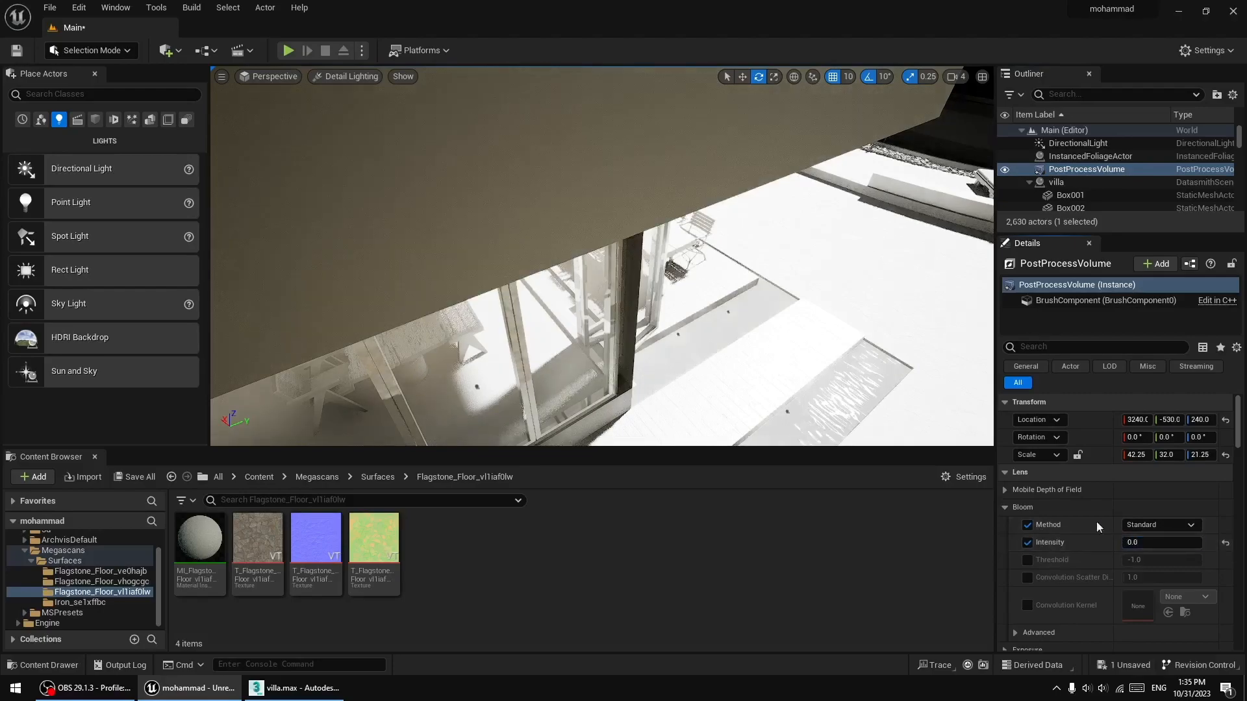
{"action": "key", "text": "s"}
{"action": "right_click_drag", "start_coordinate": [844, 311], "coordinate": [701, 276]}
{"action": "key", "text": "d"}
{"action": "key", "text": "s"}
{"action": "key", "text": "w"}
- Try the Convolution bloom method on the PostProcessVolume and return it to Standard
{"action": "left_click", "coordinate": [1156, 526]}
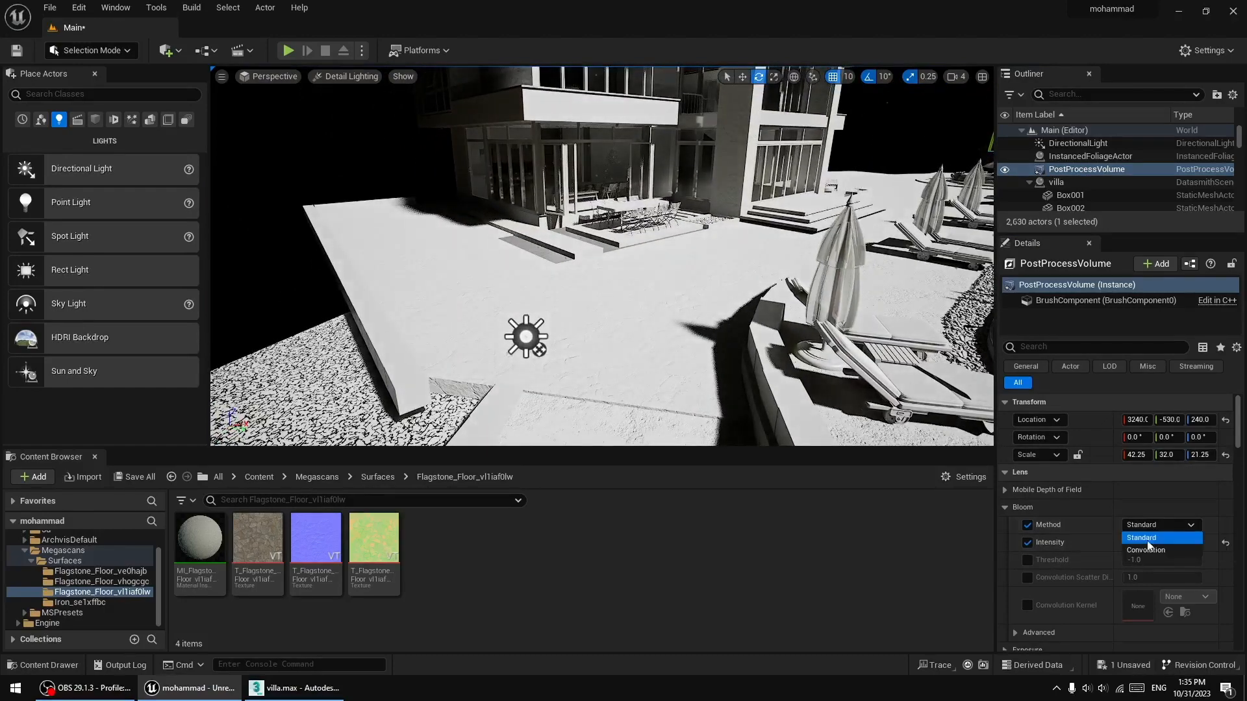
{"action": "left_click", "coordinate": [1149, 550]}
{"action": "left_click", "coordinate": [1148, 528]}
{"action": "left_click", "coordinate": [1146, 539]}
{"action": "key", "text": "s"}
{"action": "mouse_move", "coordinate": [909, 325]}
{"action": "right_mouse_down"}
{"action": "mouse_move", "coordinate": [906, 295]}
{"action": "mouse_move", "coordinate": [886, 279]}
{"action": "mouse_move", "coordinate": [911, 320]}
{"action": "mouse_move", "coordinate": [926, 306]}
{"action": "right_mouse_up"}
{"action": "key", "text": "a"}
{"action": "middle_click_drag", "start_coordinate": [909, 320], "coordinate": [937, 343]}
- Group the DirectionalLight and the PostProcessVolume into a new Outliner folder
{"action": "left_click", "coordinate": [1070, 170]}
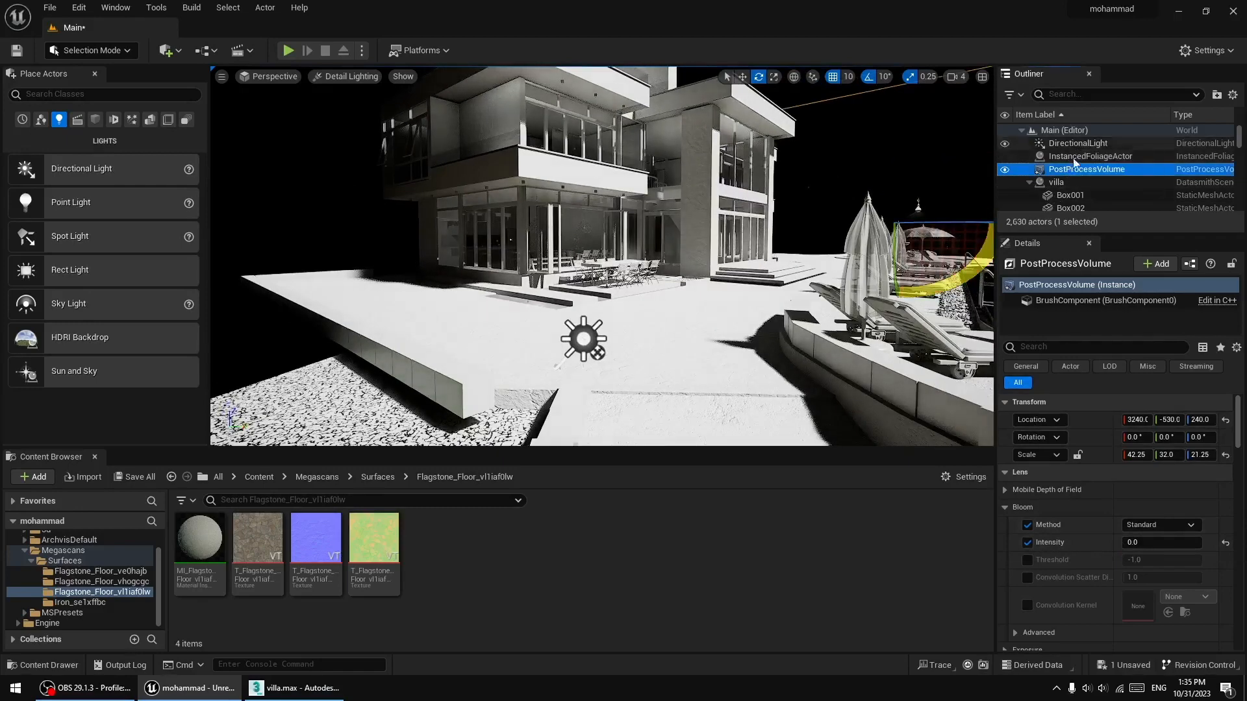
{"action": "left_click", "coordinate": [1076, 143]}
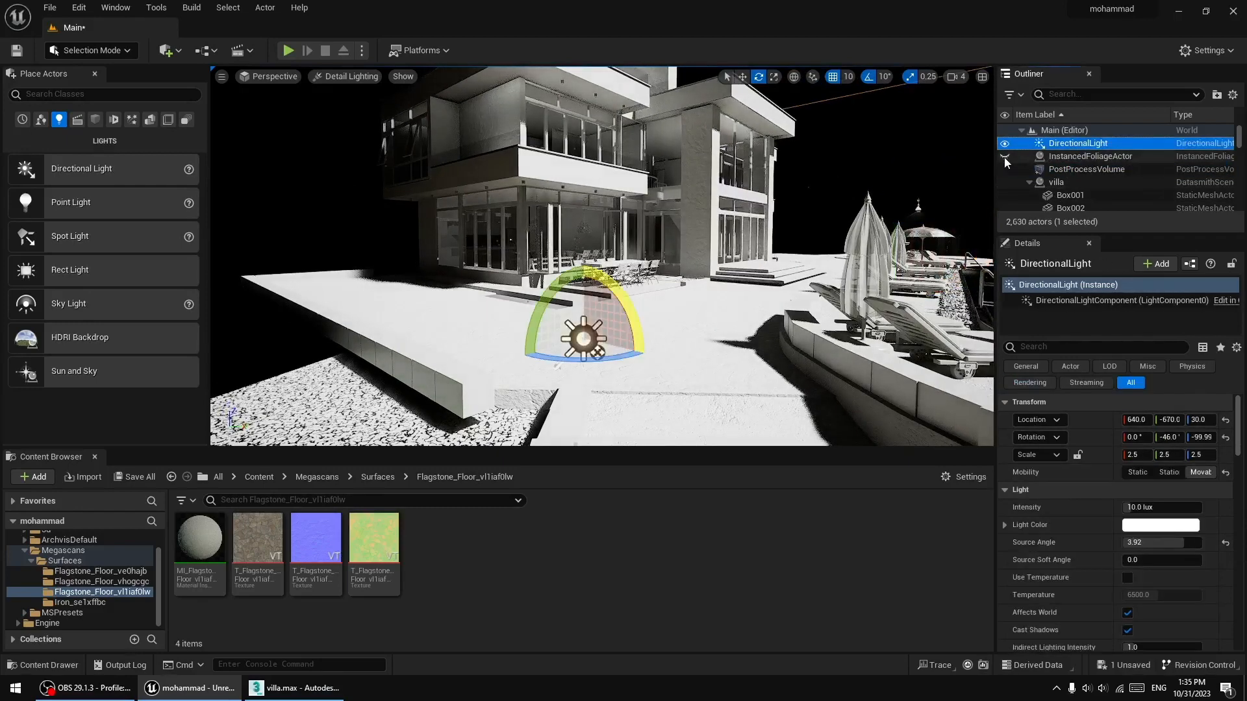
{"action": "left_click", "coordinate": [1066, 168], "text": "ctrl"}
{"action": "left_click", "coordinate": [1224, 96]}
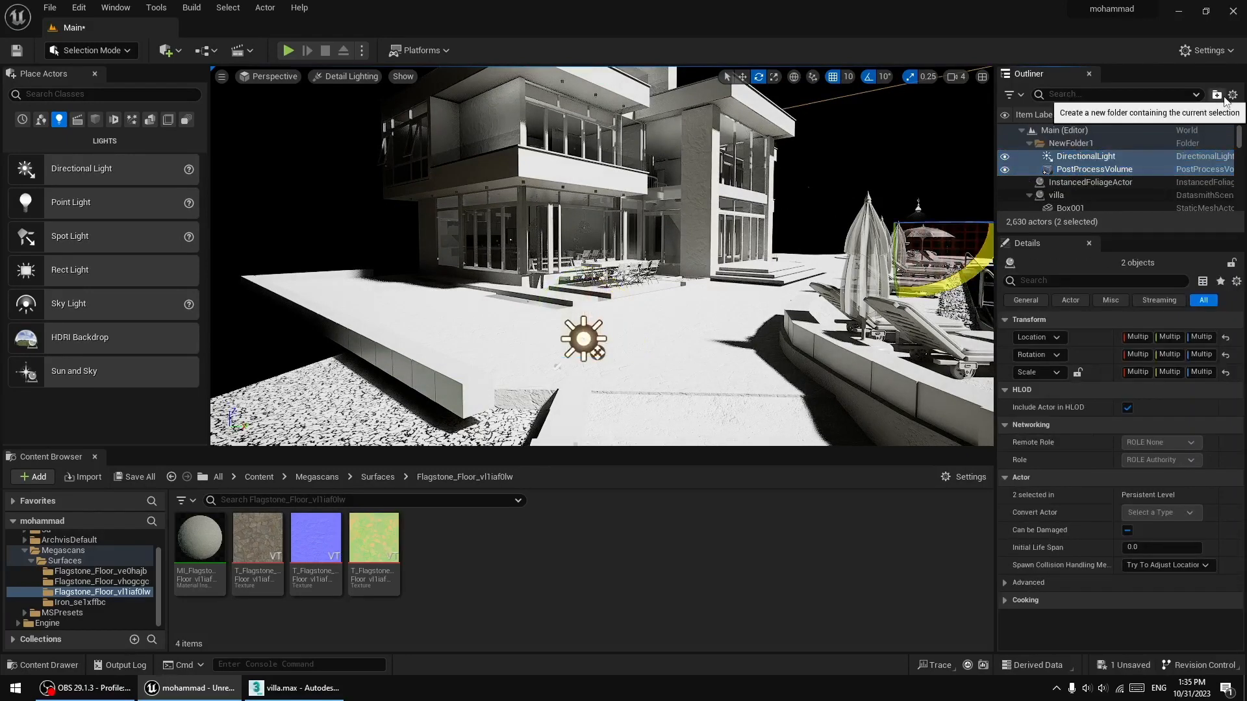
- Rename the new Outliner folder to "light"
{"action": "left_click", "coordinate": [1028, 143]}
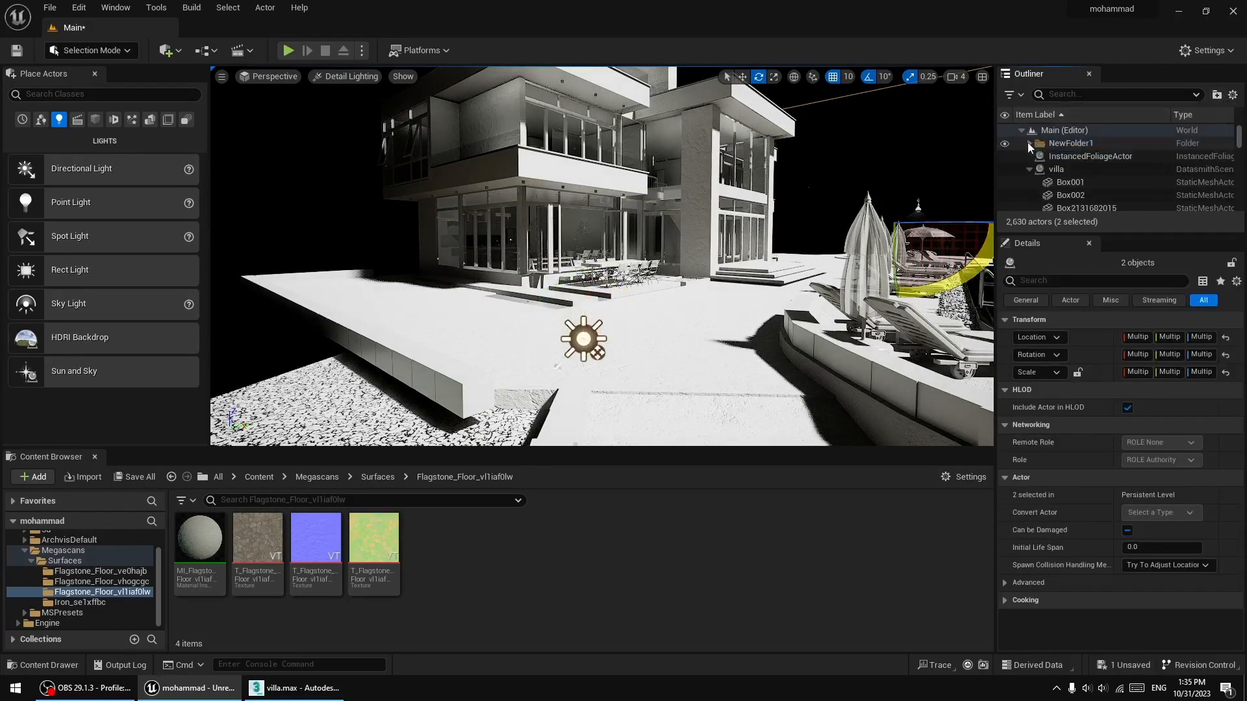
{"action": "left_click", "coordinate": [1027, 143]}
{"action": "left_click", "coordinate": [1075, 143]}
{"action": "double_click", "coordinate": [1075, 143]}
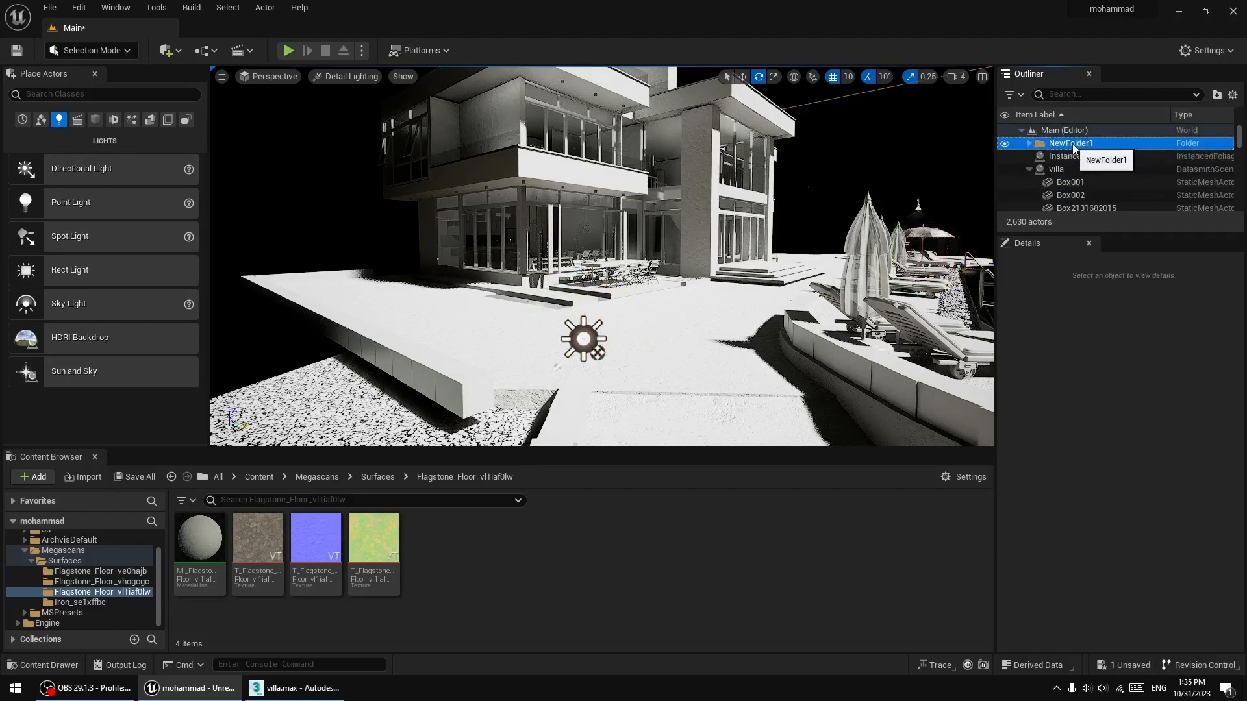
{"action": "right_click", "coordinate": [1075, 143]}
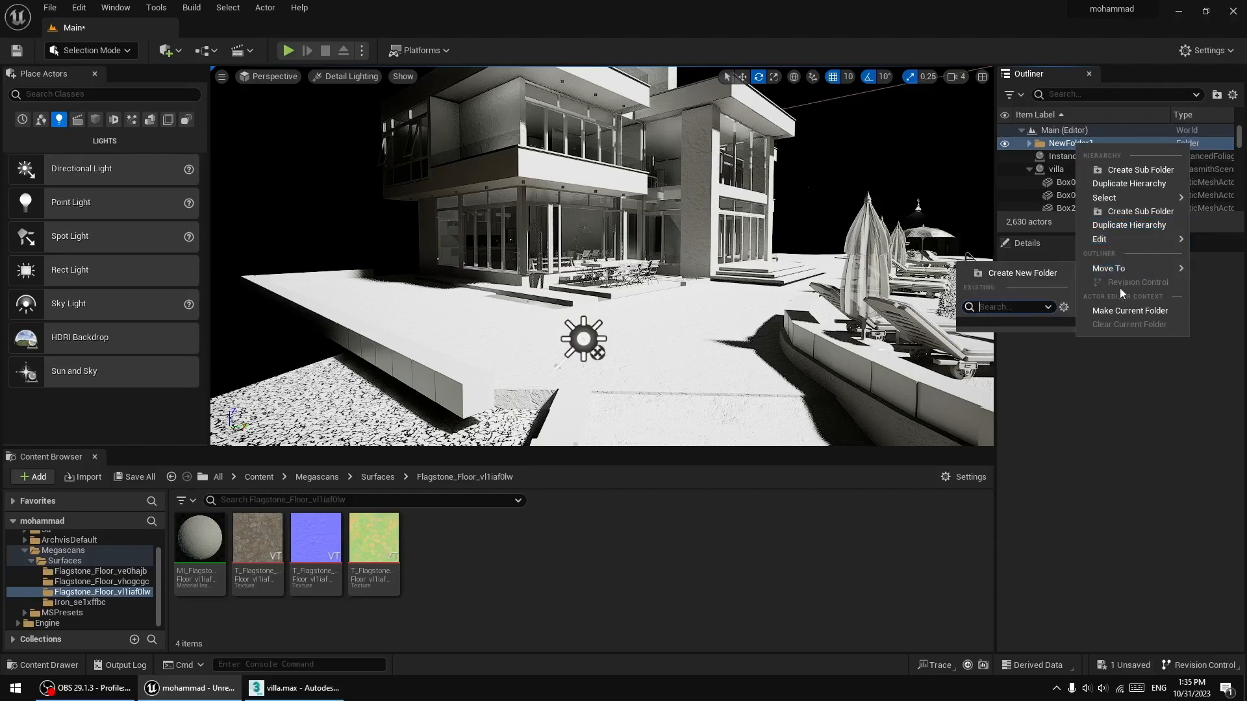
{"action": "left_click", "coordinate": [1066, 143]}
{"action": "double_click", "coordinate": [1088, 145]}
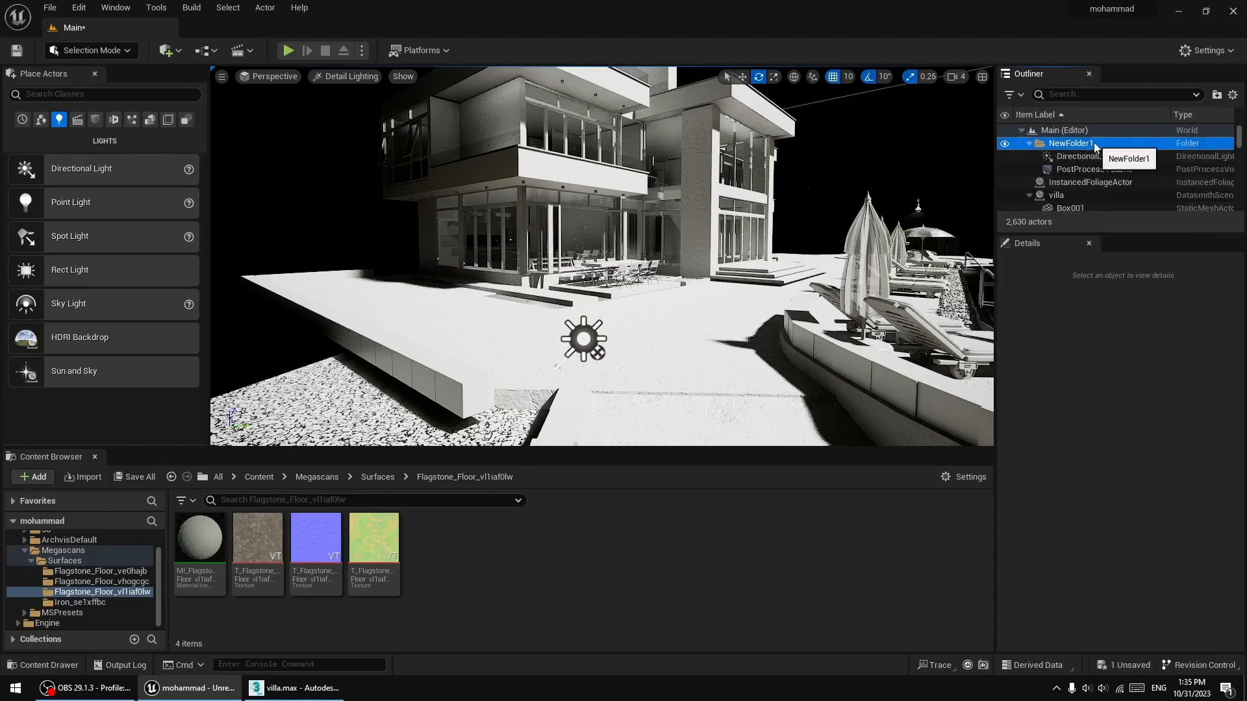
{"action": "key", "text": "F2"}
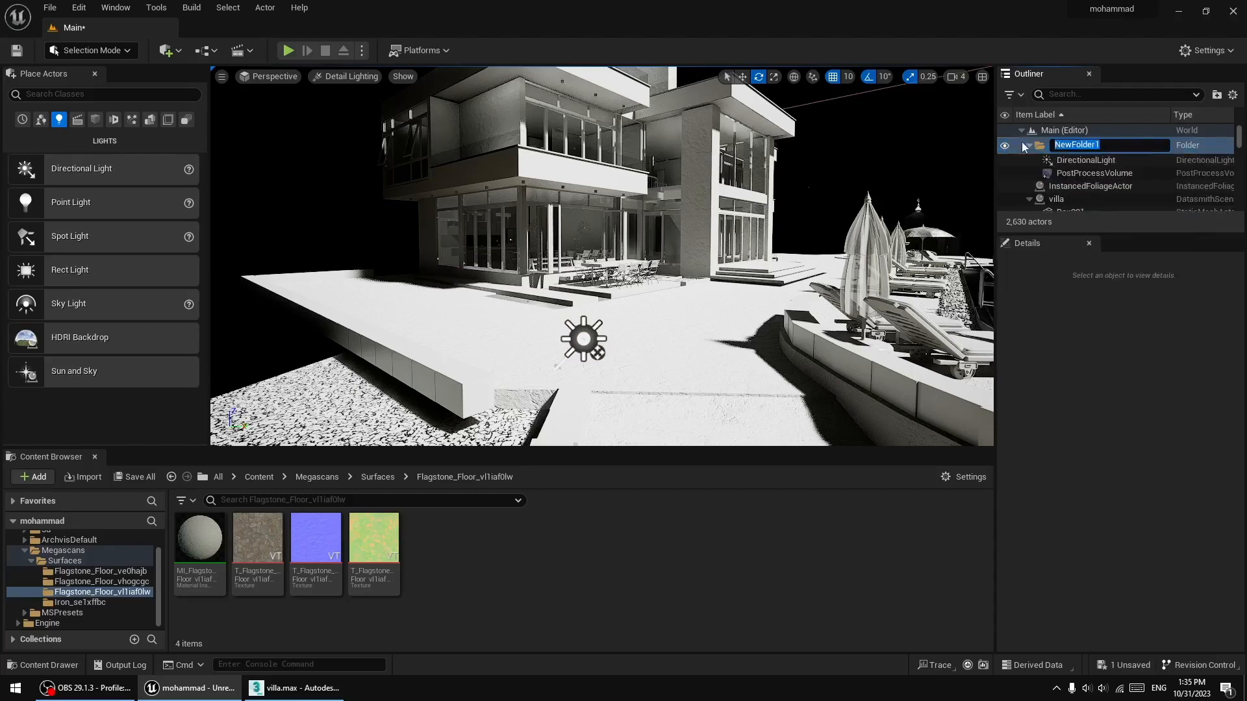
{"action": "type", "text": "light"}
{"action": "key", "text": "Return"}
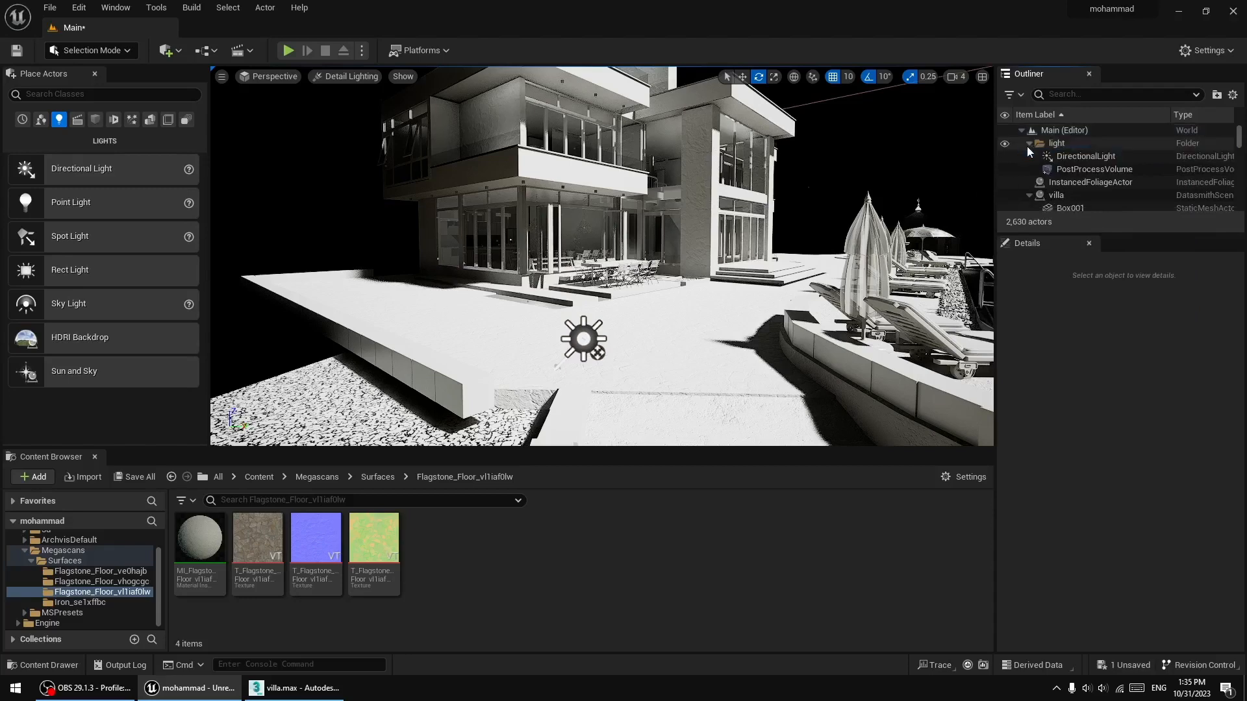
- Collapse the light folder and toggle its visibility off and on to check its effect on the scene
{"action": "left_click", "coordinate": [1028, 144]}
{"action": "left_click", "coordinate": [1028, 144]}
{"action": "left_click", "coordinate": [1029, 143]}
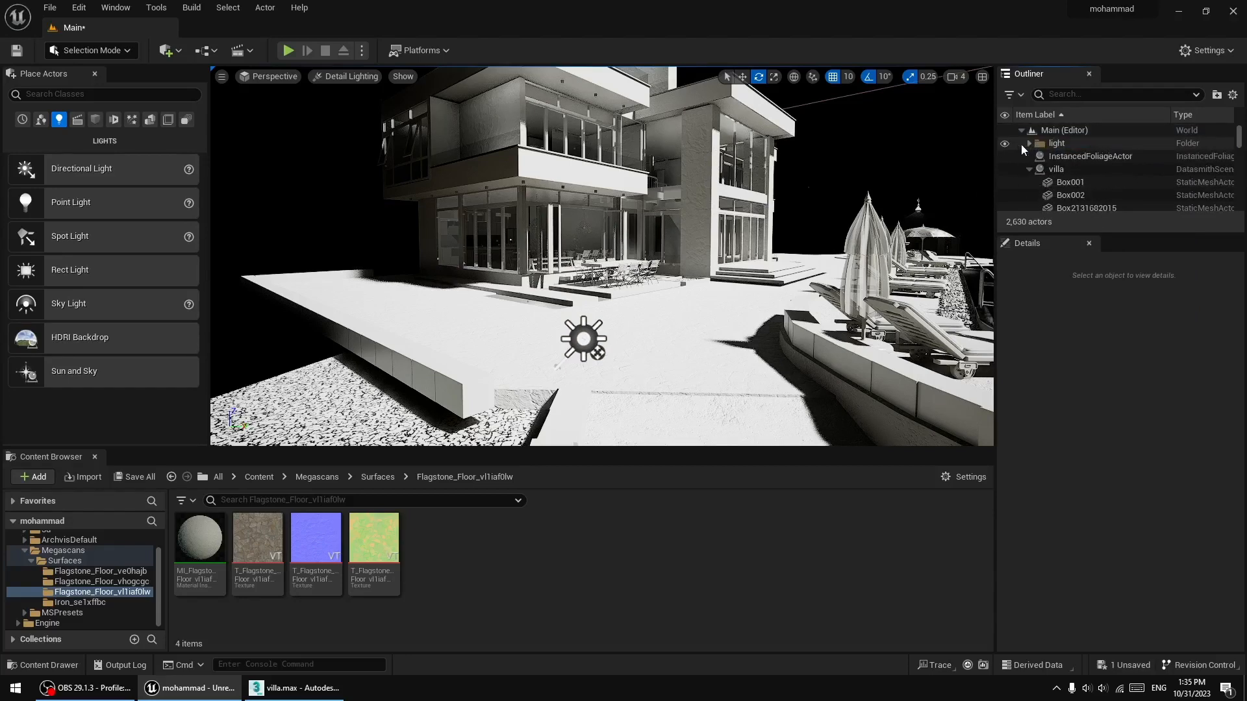
{"action": "left_click", "coordinate": [1005, 144]}
{"action": "left_click", "coordinate": [1006, 144]}
{"action": "left_click", "coordinate": [1007, 144]}
{"action": "left_click", "coordinate": [1007, 145]}
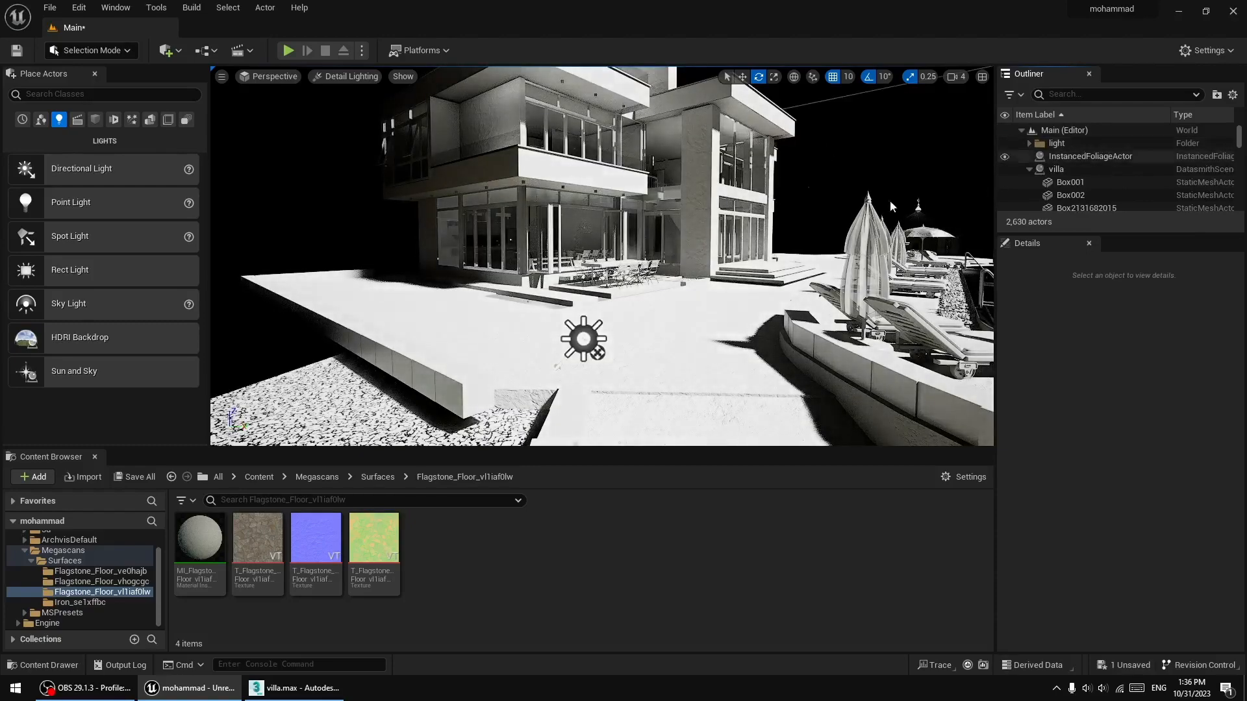
- Move the DirectionalLight across the terrace to about X 580, Y -1180, keeping it at its current height
{"action": "right_click_drag", "start_coordinate": [870, 182], "coordinate": [862, 176]}
{"action": "mouse_move", "coordinate": [645, 358]}
{"action": "right_mouse_down"}
{"action": "mouse_move", "coordinate": [638, 350]}
{"action": "mouse_move", "coordinate": [655, 350]}
{"action": "right_mouse_up"}
{"action": "left_click", "coordinate": [617, 370]}
{"action": "middle_click_drag", "start_coordinate": [656, 350], "coordinate": [620, 358]}
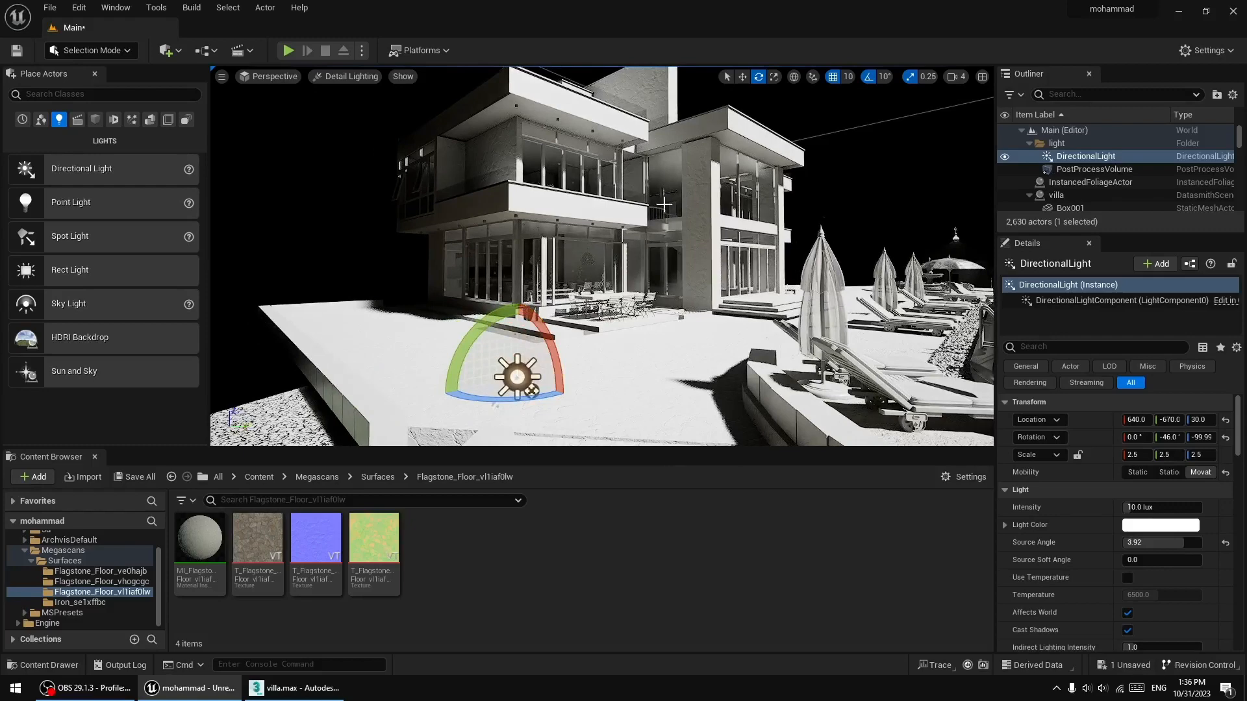
{"action": "left_click", "coordinate": [741, 76]}
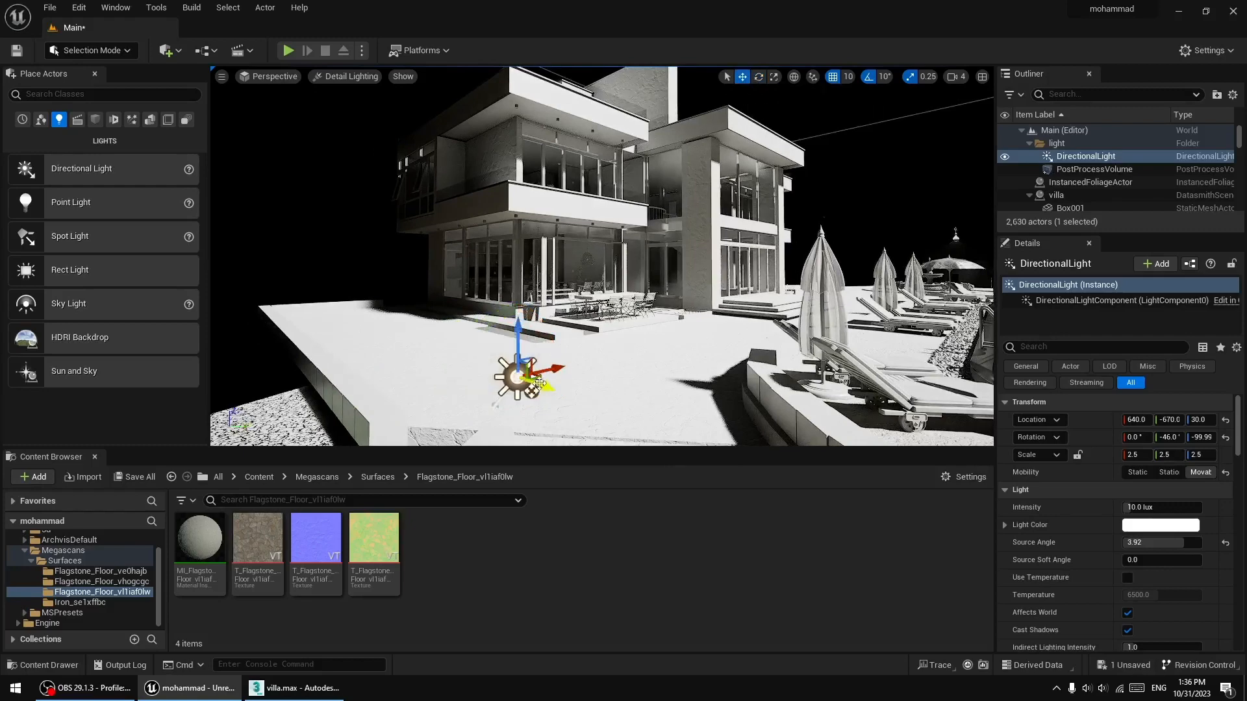
{"action": "left_click_drag", "start_coordinate": [540, 380], "coordinate": [372, 334]}
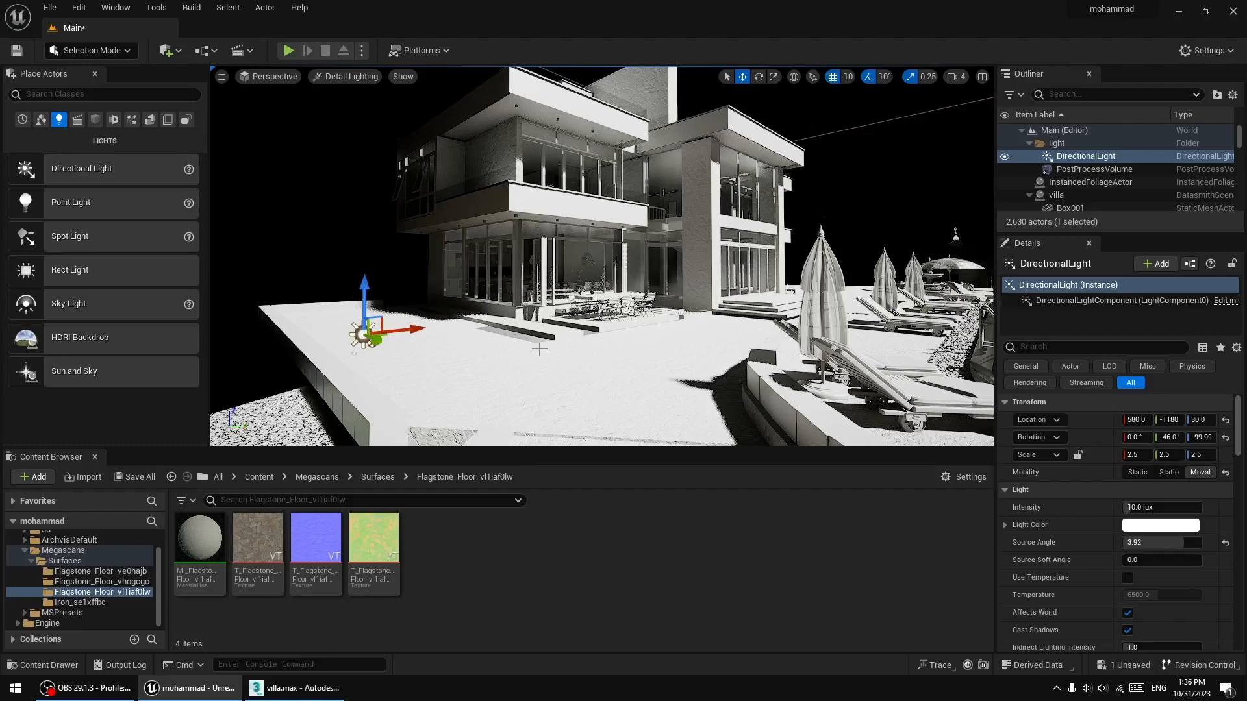
- Rotate the DirectionalLight about the vertical axis to about -86.4° so the sun grazes the villa's stone walls
{"action": "right_click_drag", "start_coordinate": [540, 349], "coordinate": [487, 350]}
{"action": "left_click", "coordinate": [758, 76]}
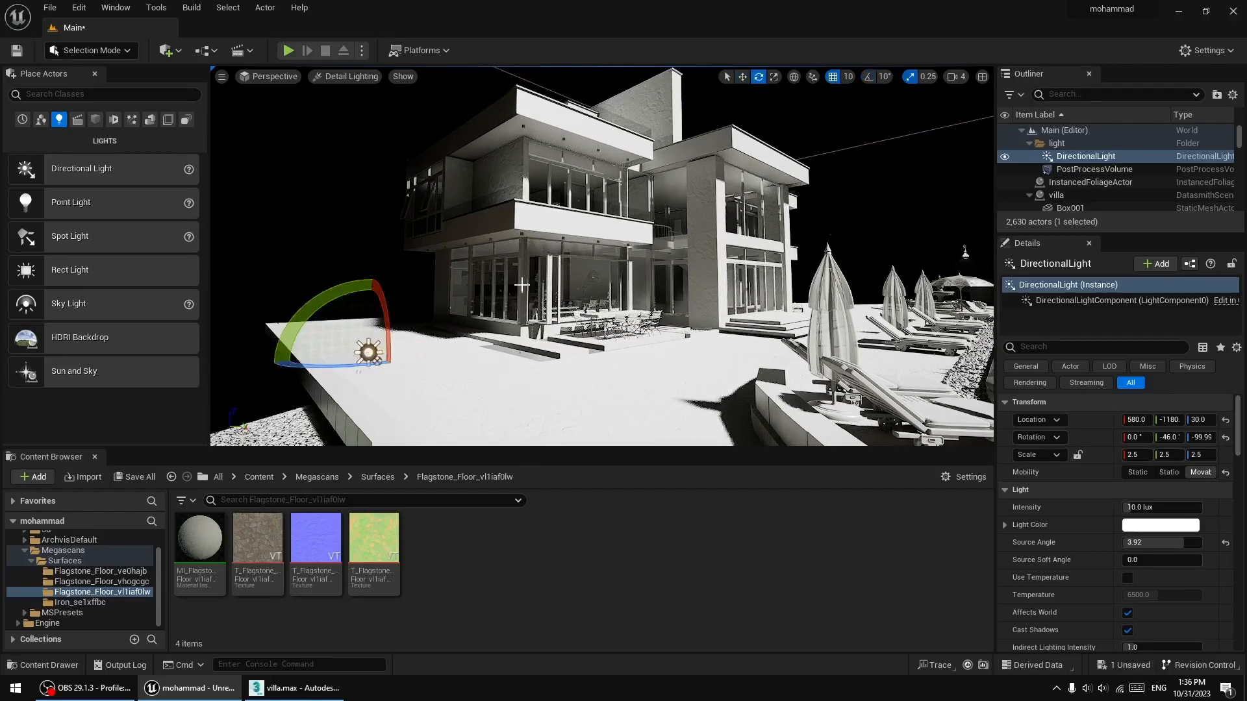
{"action": "left_click_drag", "start_coordinate": [335, 368], "coordinate": [454, 351]}
{"action": "left_click_drag", "start_coordinate": [376, 364], "coordinate": [374, 364]}
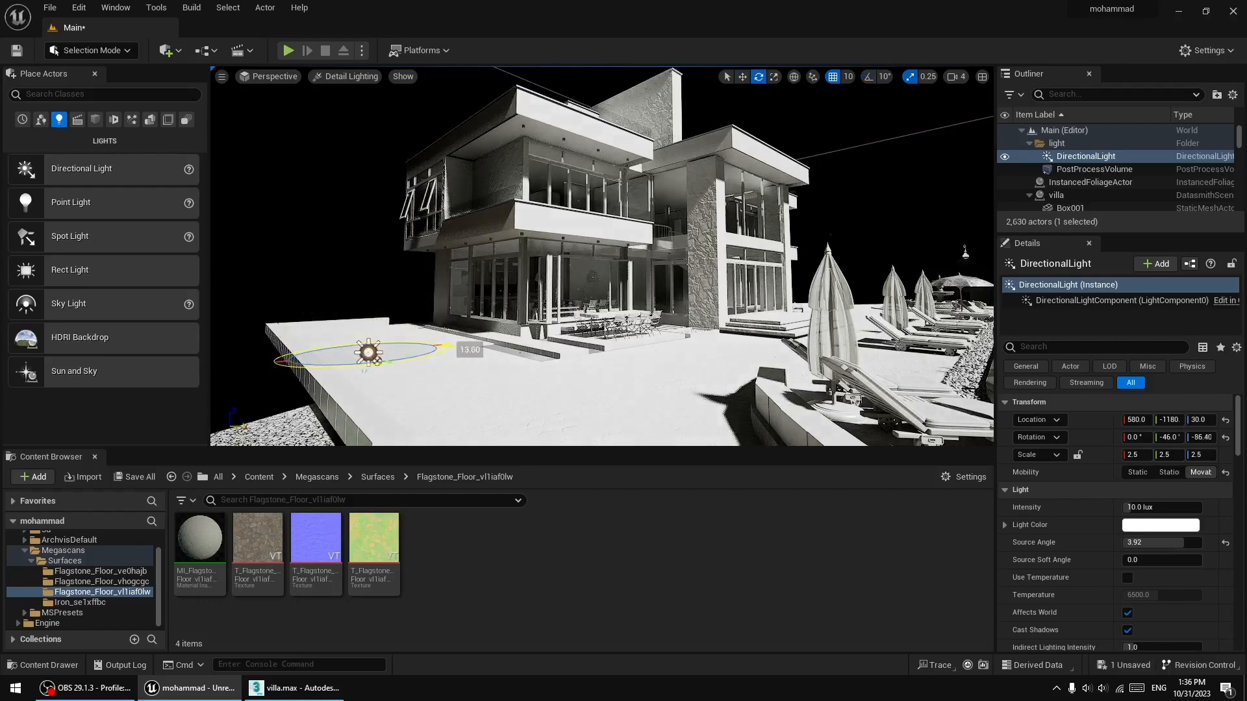
{"action": "left_click_drag", "start_coordinate": [374, 364], "coordinate": [373, 363]}
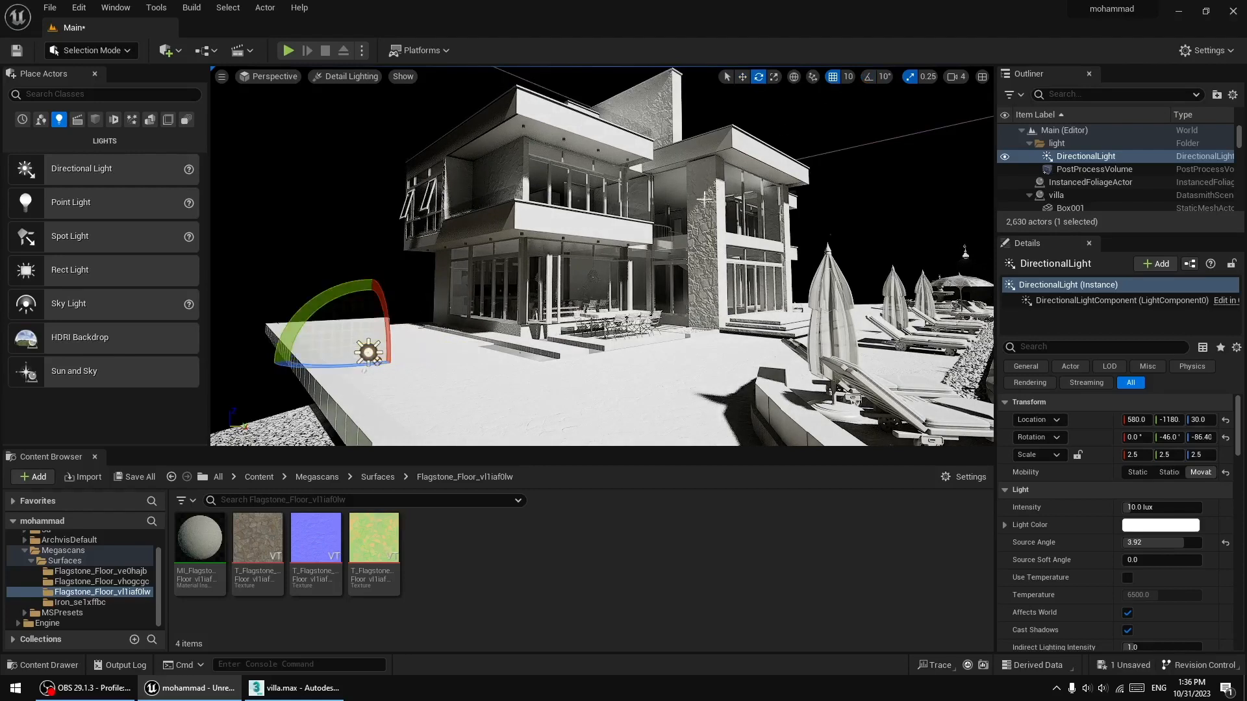
{"action": "left_click", "coordinate": [743, 78]}
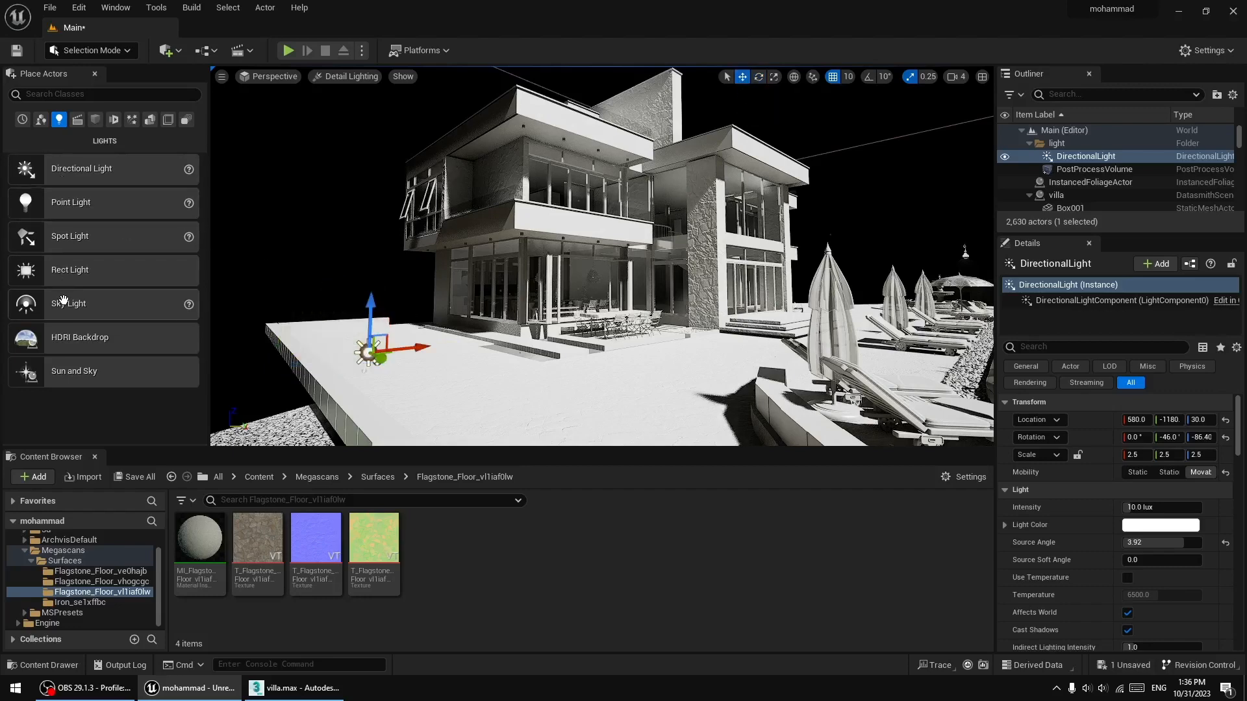
- Add a Sky Light in front of the villa with the approaching_storm_4k specified cubemap, and toggle its visibility to compare
{"action": "left_click_drag", "start_coordinate": [72, 306], "coordinate": [424, 273]}
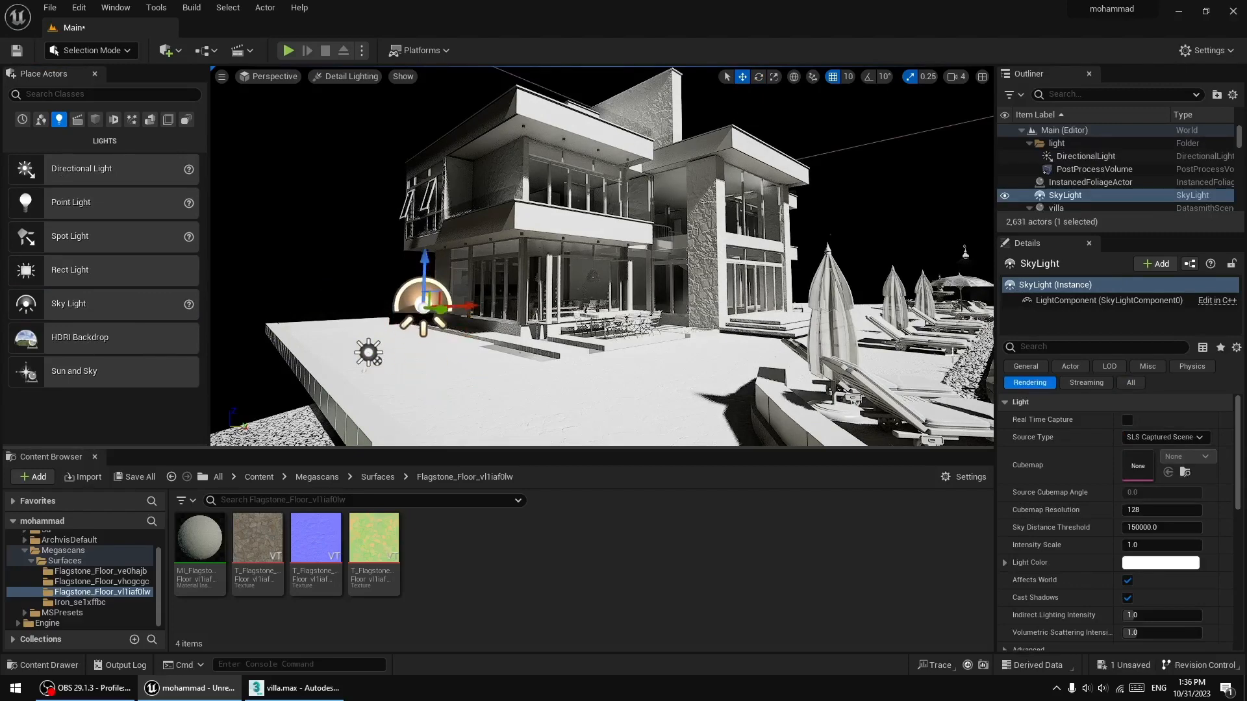
{"action": "left_click", "coordinate": [1150, 437]}
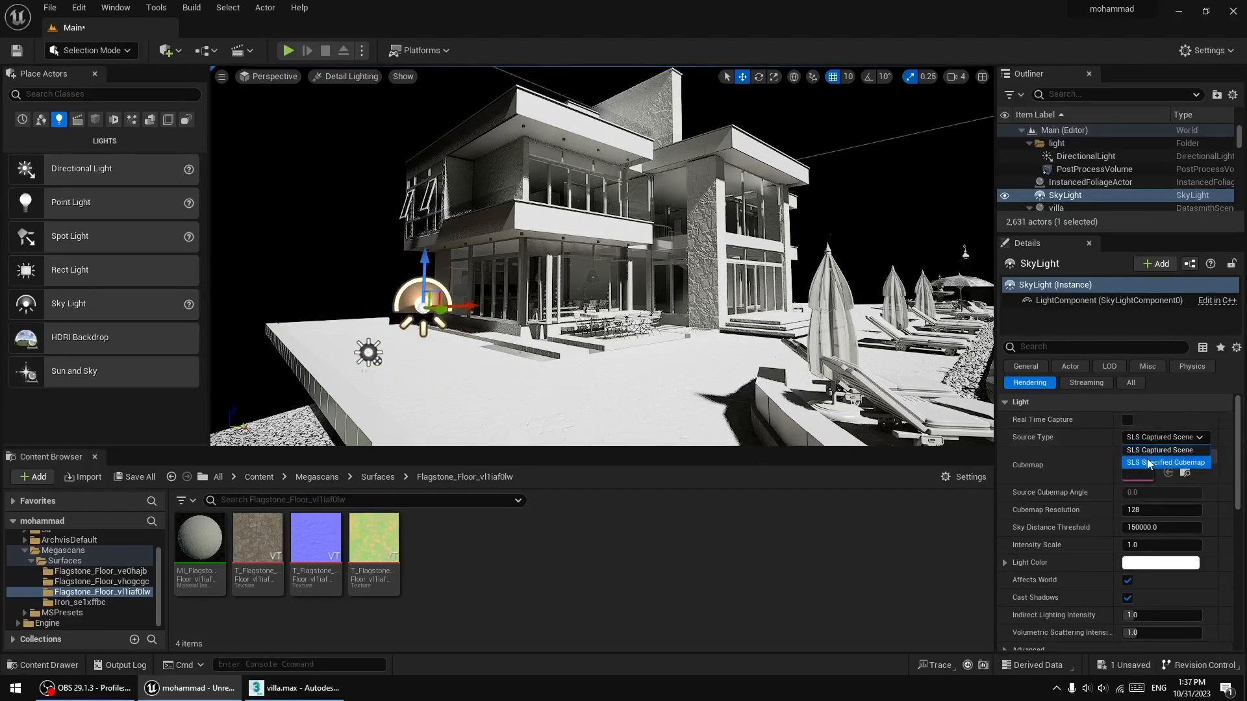
{"action": "left_click", "coordinate": [1159, 454]}
{"action": "left_click", "coordinate": [1183, 456]}
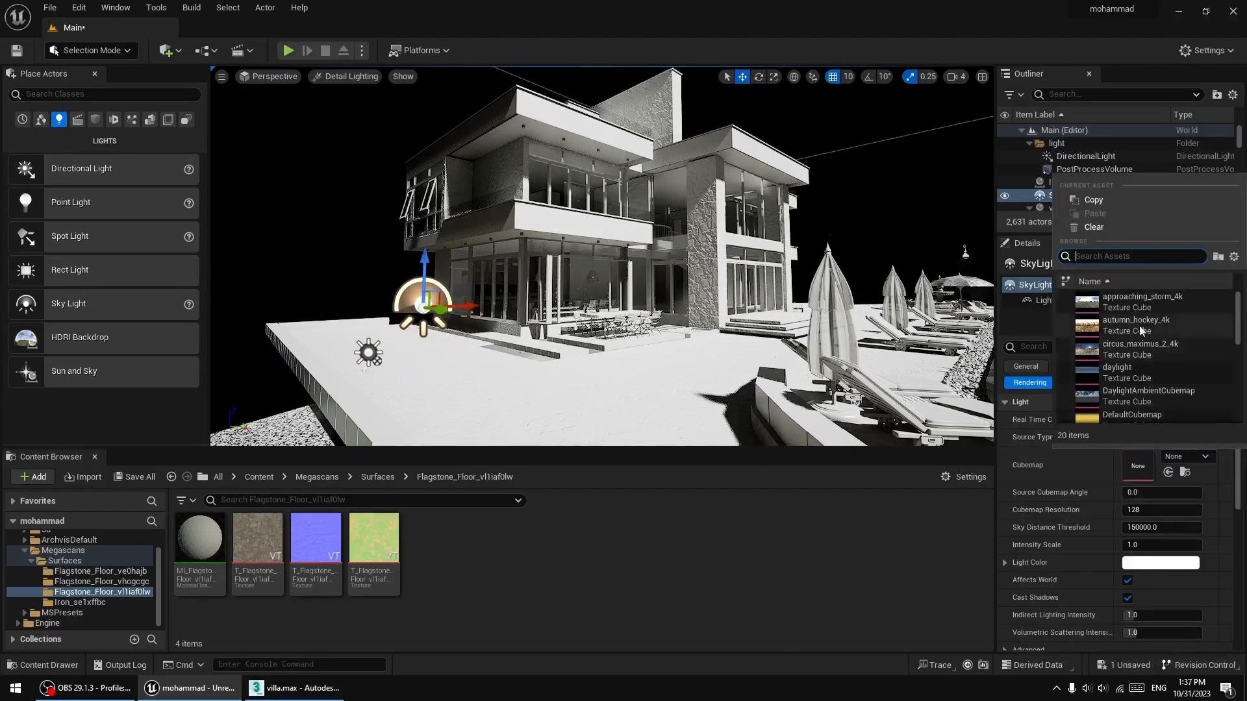
{"action": "left_click", "coordinate": [1147, 305]}
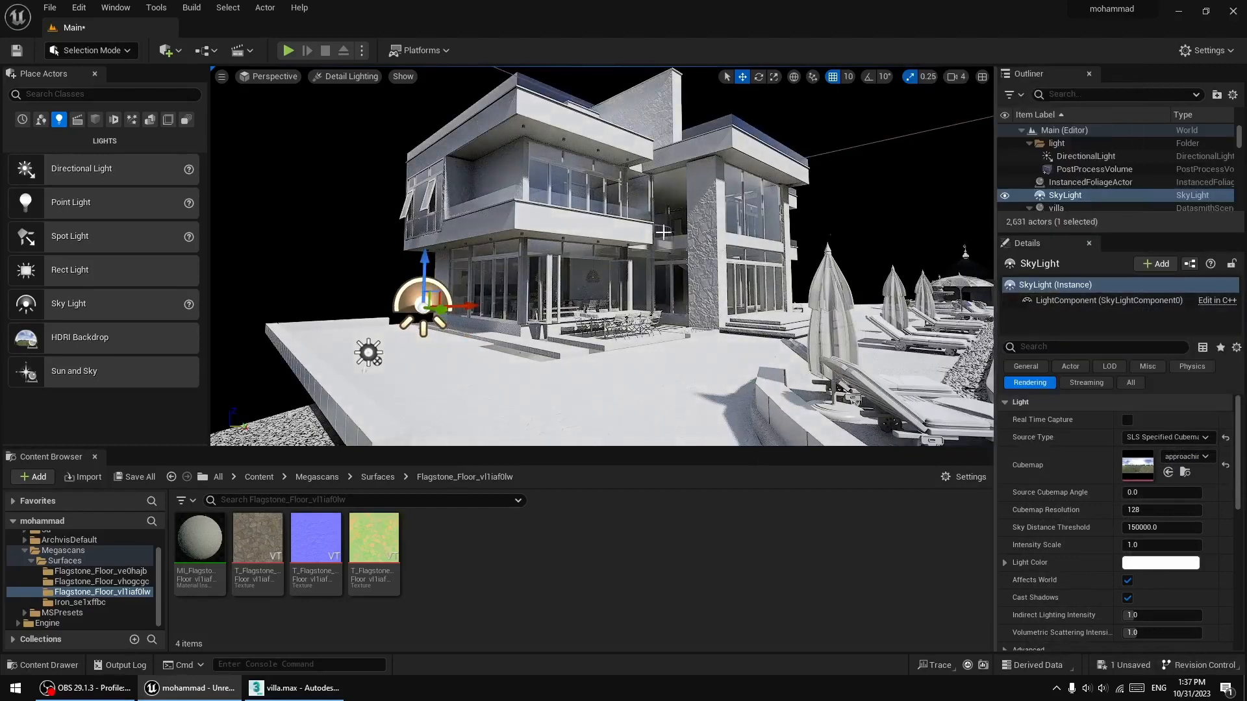
{"action": "left_click", "coordinate": [1004, 196]}
{"action": "left_click", "coordinate": [1005, 195]}
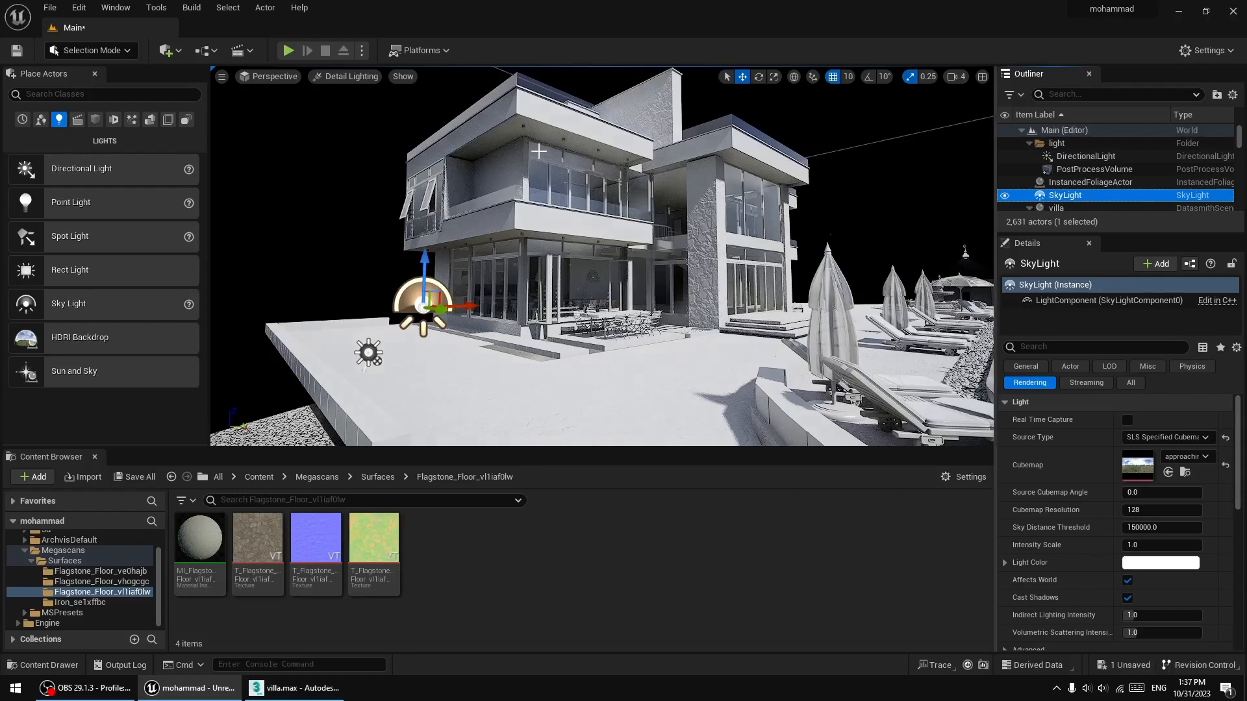
- Return the SkyLight's source type to SLS Captured Scene and enable Real Time Capture
{"action": "left_click", "coordinate": [1157, 441]}
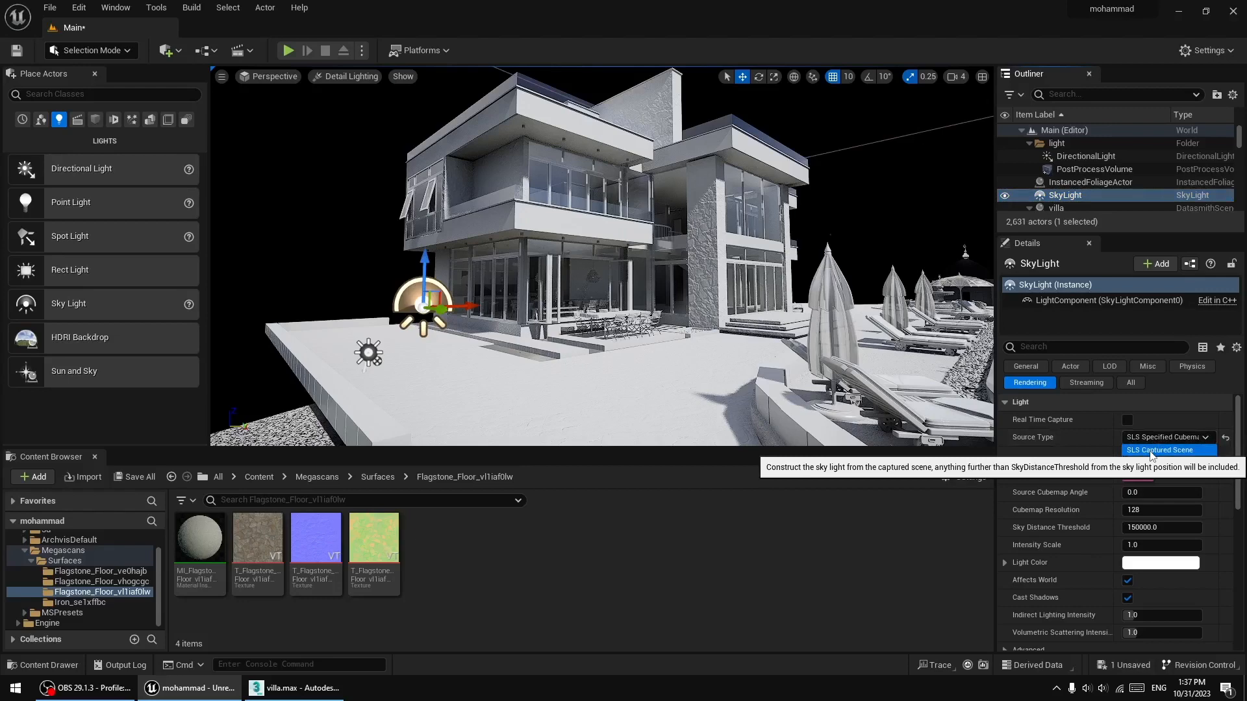
{"action": "left_click", "coordinate": [1151, 452]}
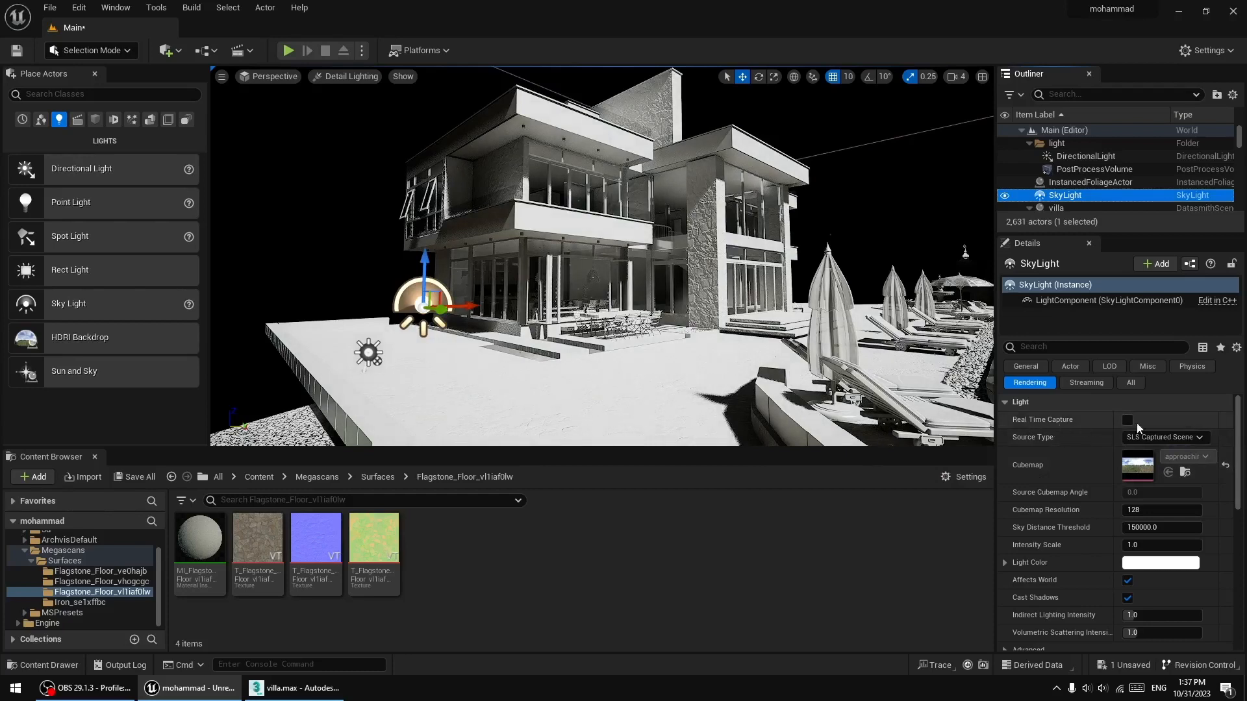
{"action": "left_click", "coordinate": [1130, 419]}
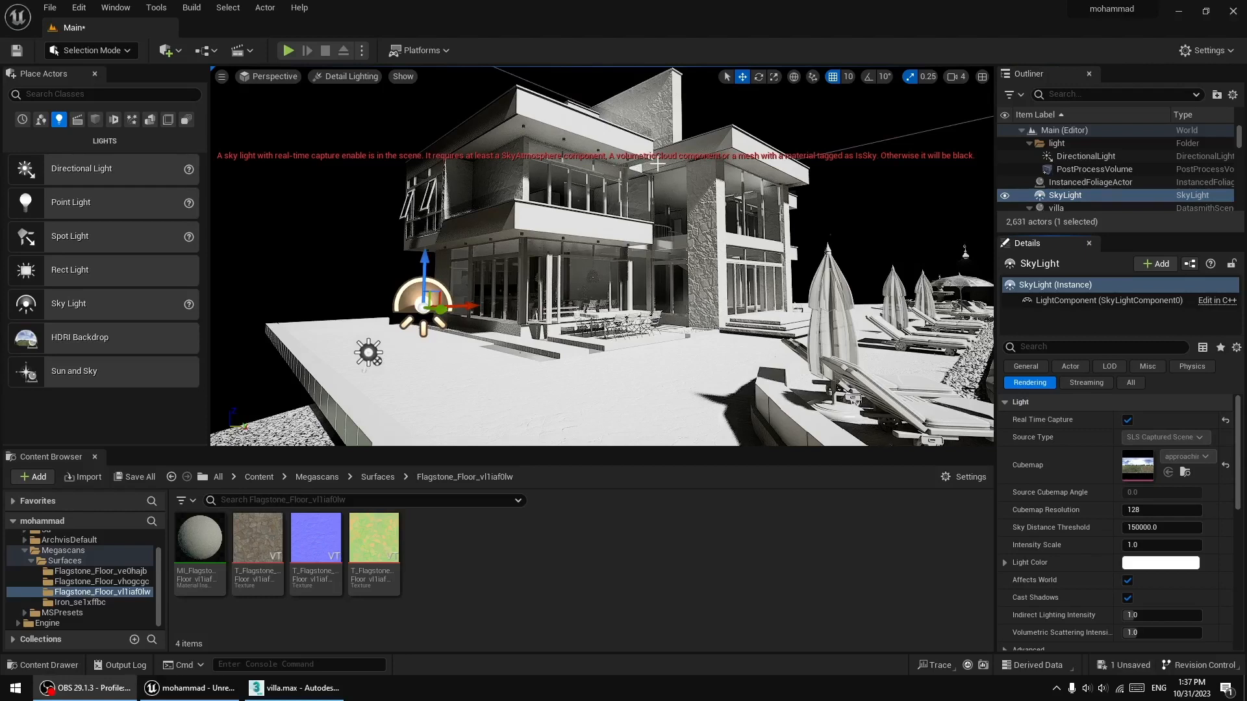
- Add a Sky Atmosphere on the terrace near the DirectionalLight and toggle its visibility to check its effect
{"action": "left_click", "coordinate": [133, 119]}
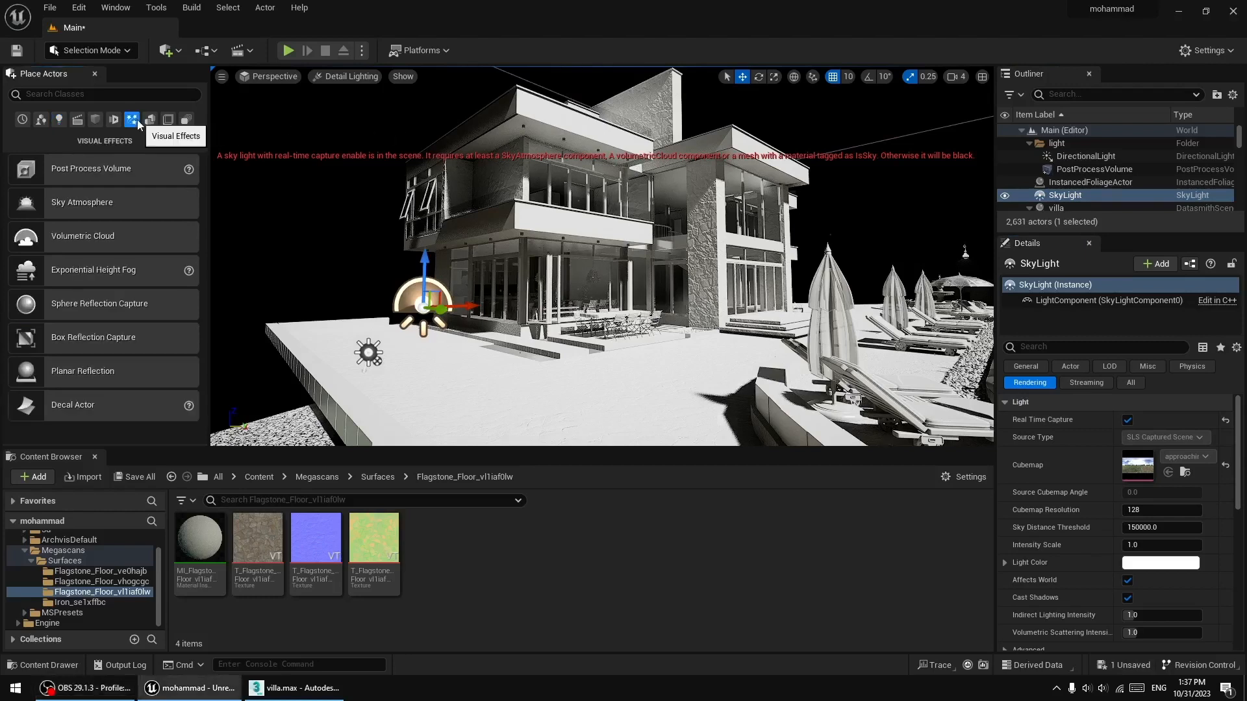
{"action": "left_click", "coordinate": [73, 95]}
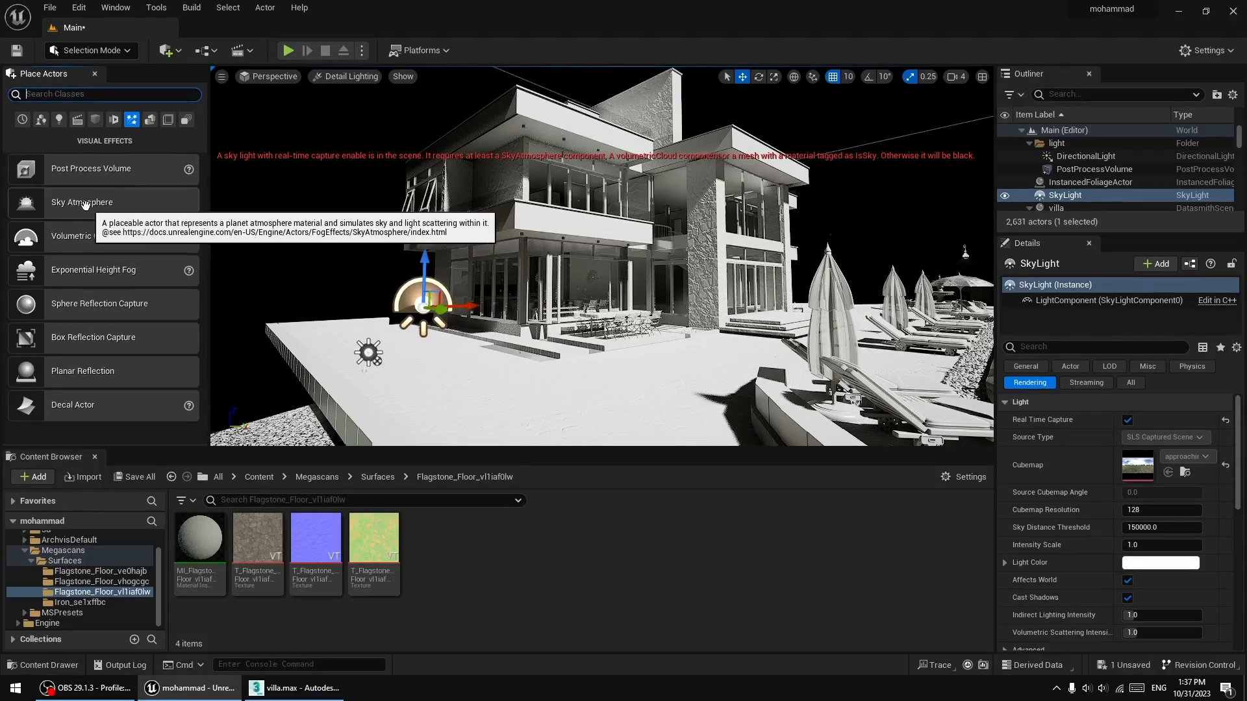
{"action": "left_click_drag", "start_coordinate": [78, 205], "coordinate": [416, 393]}
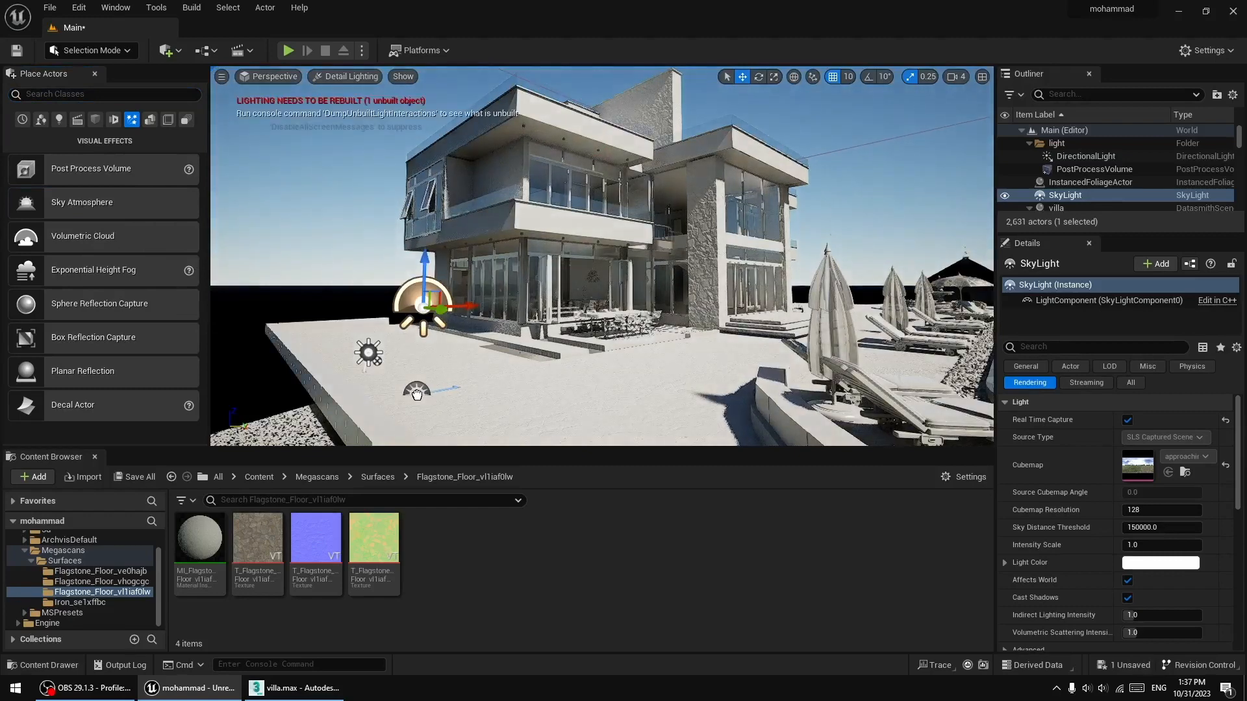
{"action": "left_click_drag", "start_coordinate": [416, 393], "coordinate": [388, 380]}
{"action": "left_click", "coordinate": [388, 380]}
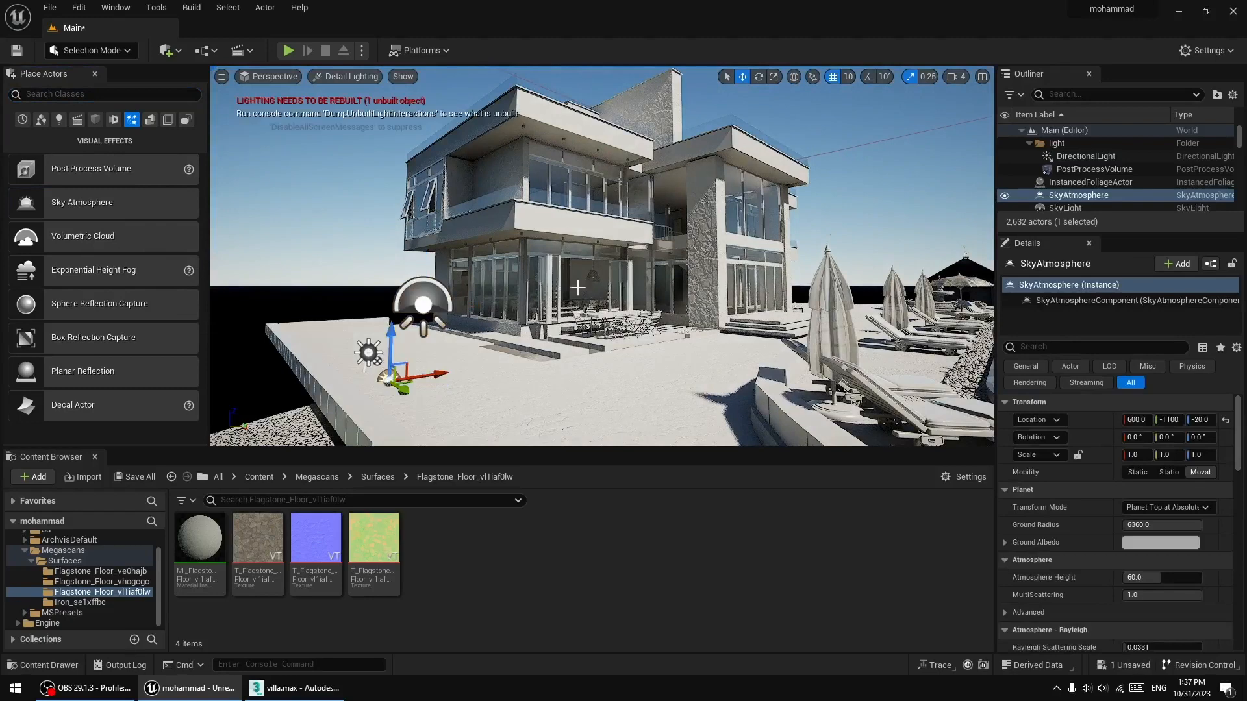
{"action": "left_click", "coordinate": [1004, 195]}
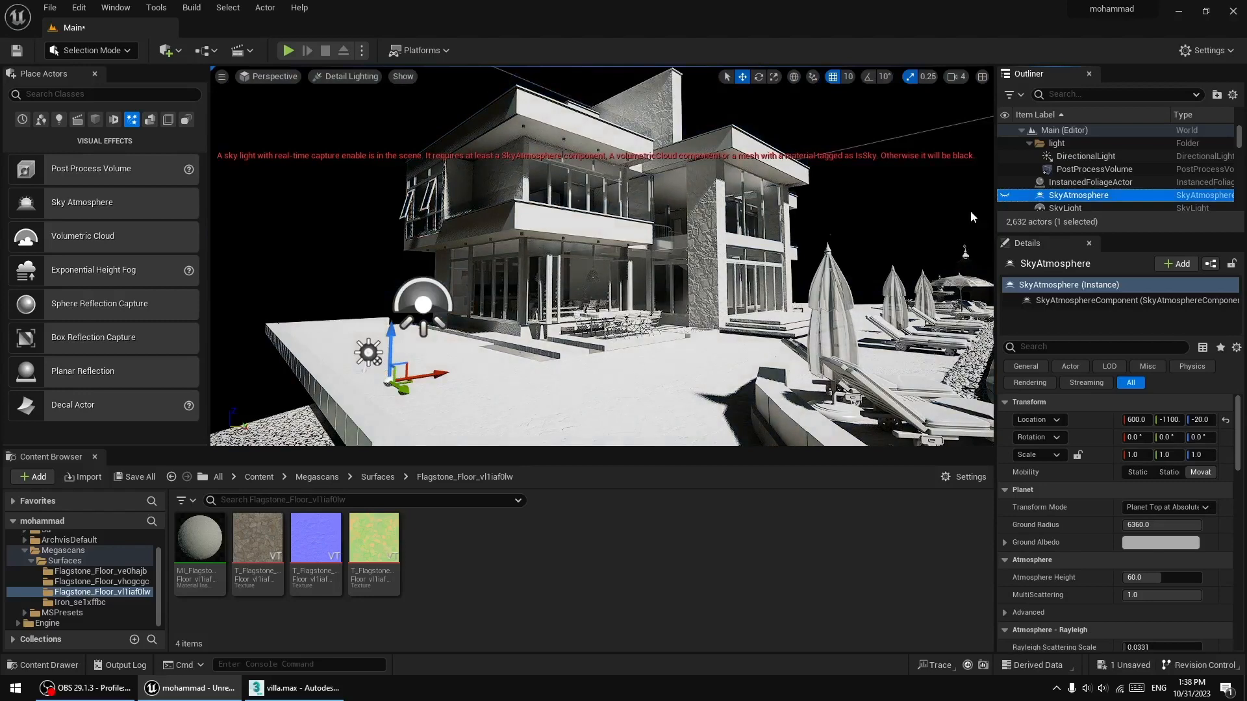
{"action": "left_click", "coordinate": [1004, 196]}
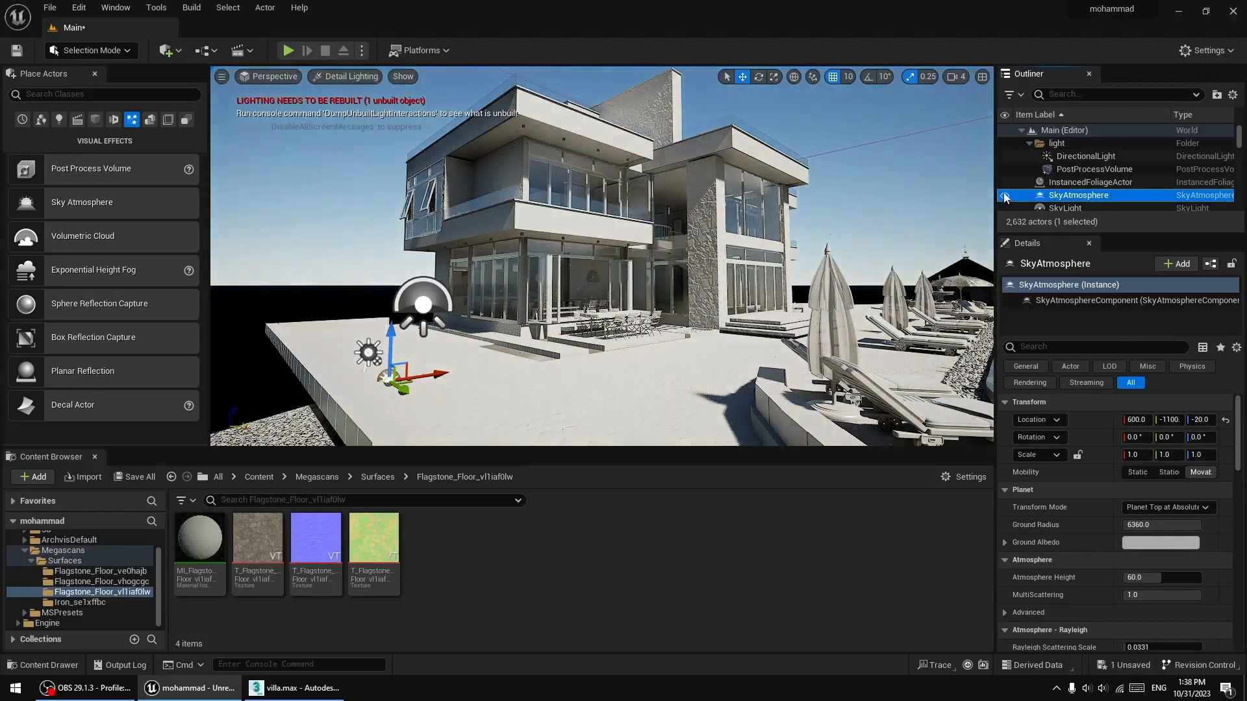
- Set the SkyAtmosphere's Ground Radius to 7000
{"action": "scroll", "coordinate": [831, 258], "scroll_direction": "up", "scroll_amount": 3}
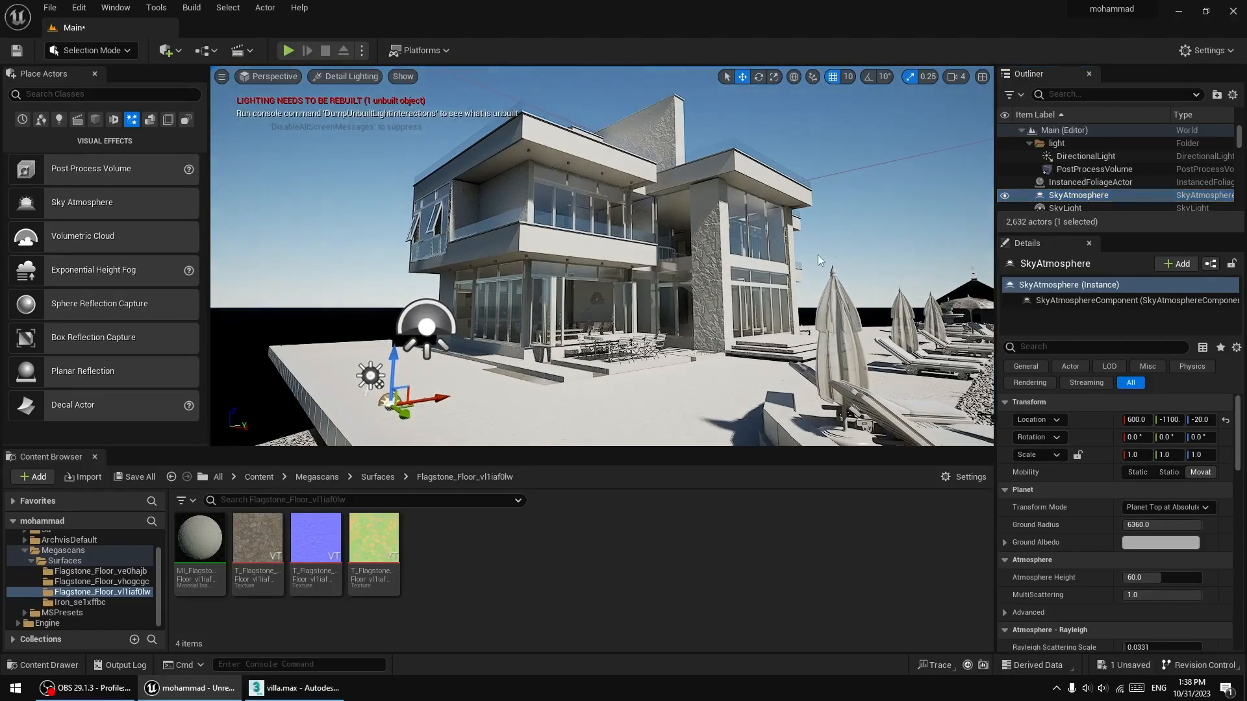
{"action": "scroll", "coordinate": [818, 254], "scroll_direction": "up", "scroll_amount": 2}
{"action": "right_click_drag", "start_coordinate": [818, 254], "coordinate": [844, 293]}
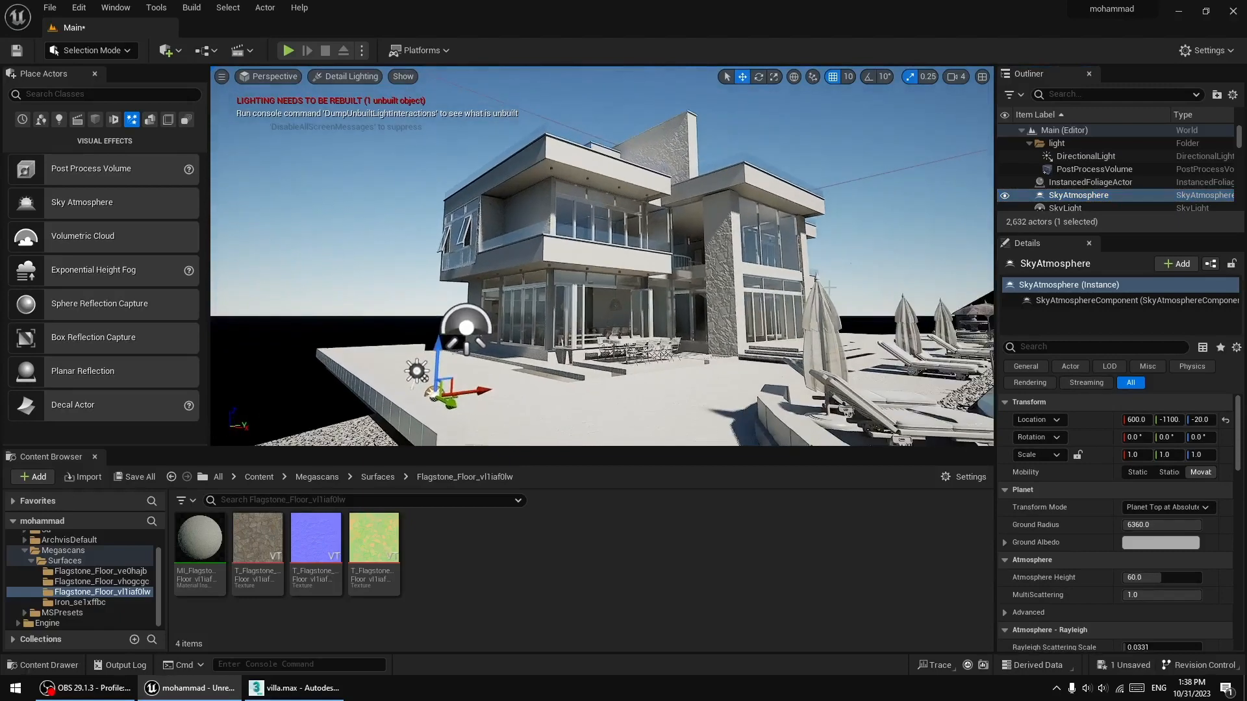
{"action": "middle_click_drag", "start_coordinate": [828, 288], "coordinate": [813, 285]}
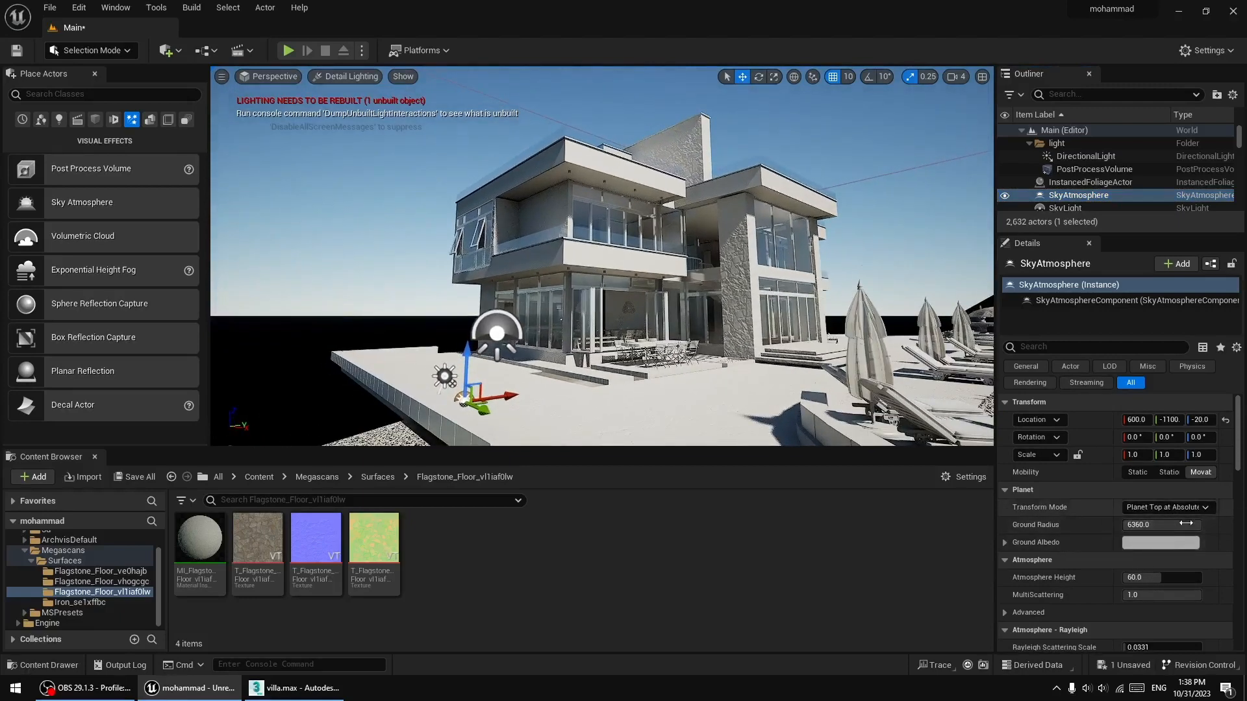
{"action": "left_click_drag", "start_coordinate": [1182, 529], "coordinate": [1153, 548]}
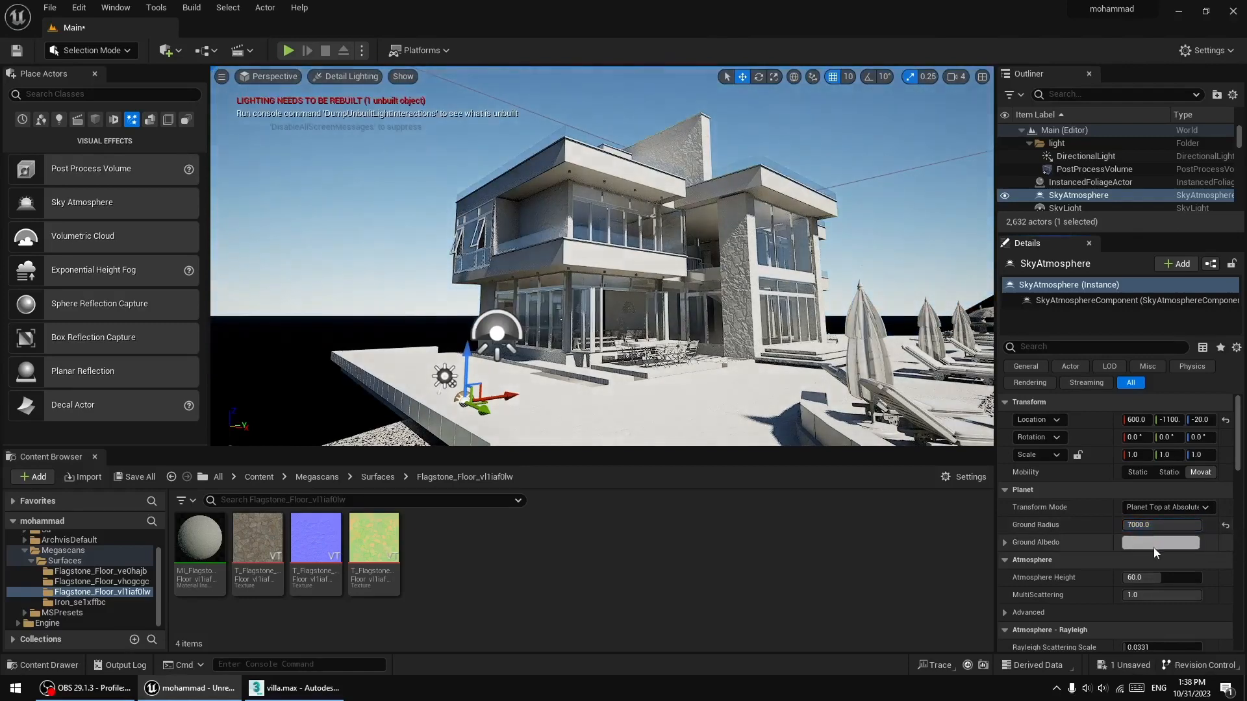
- Try a teal Ground Albedo on the SkyAtmosphere and cancel the colour change
{"action": "left_click", "coordinate": [1156, 544]}
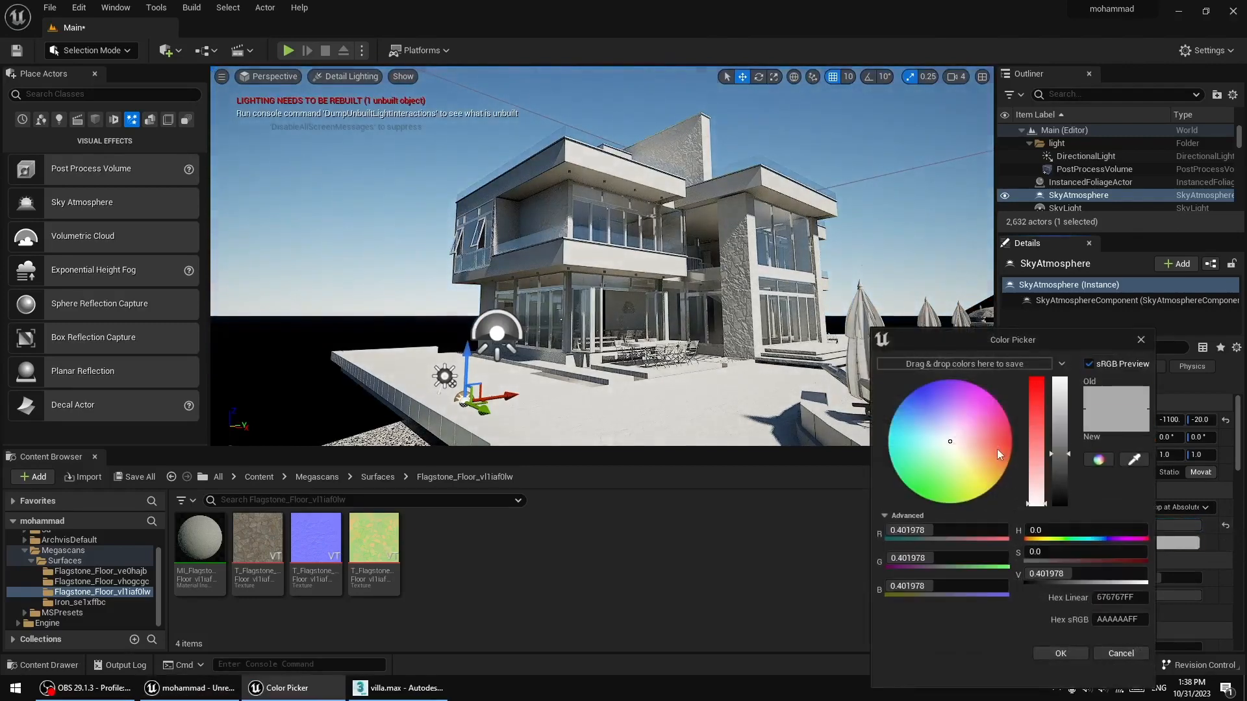
{"action": "mouse_move", "coordinate": [996, 449]}
{"action": "left_mouse_down"}
{"action": "mouse_move", "coordinate": [1015, 428]}
{"action": "mouse_move", "coordinate": [920, 418]}
{"action": "mouse_move", "coordinate": [921, 453]}
{"action": "left_mouse_up"}
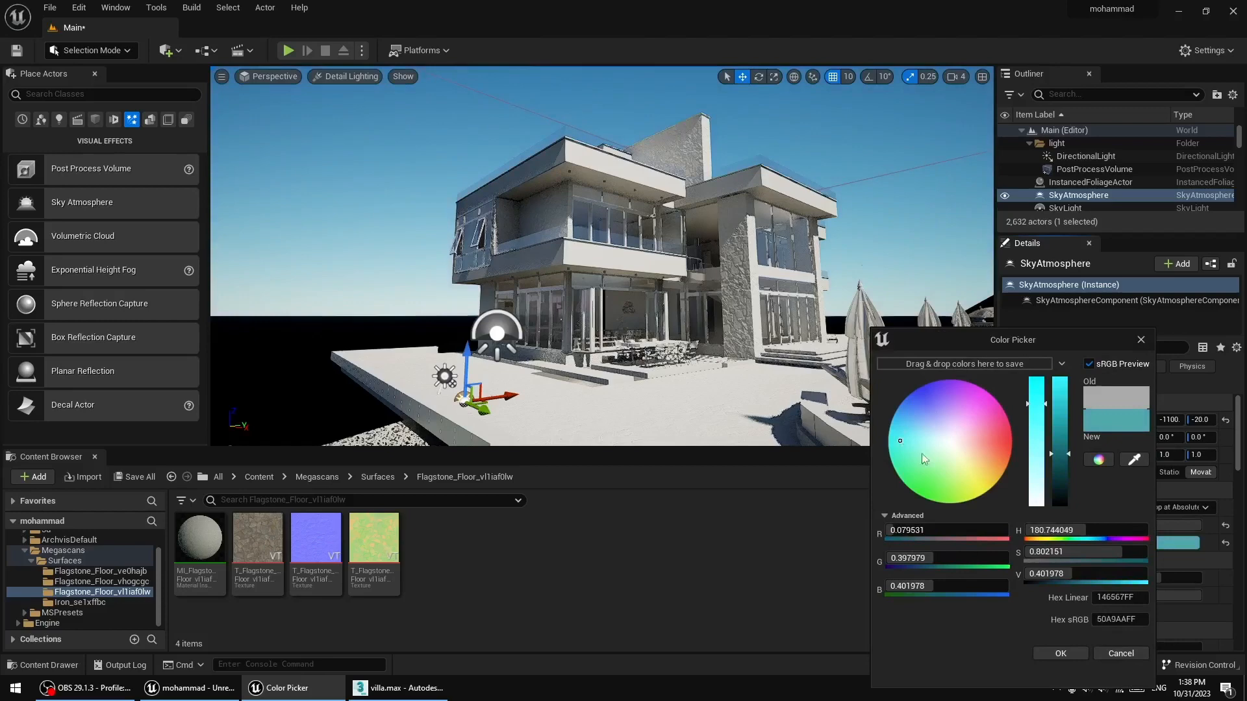
{"action": "left_click", "coordinate": [1115, 651]}
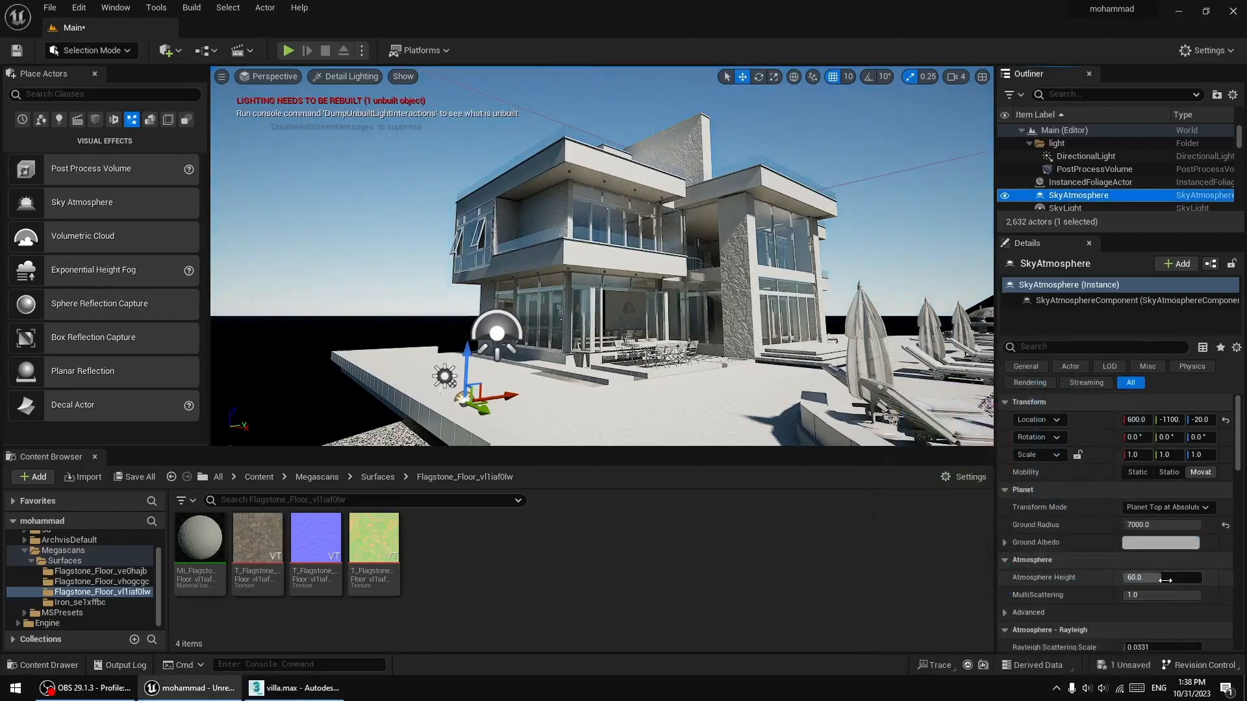
- Try an Atmosphere Height of 1.0 and a MultiScattering of 0.944 on the SkyAtmosphere, resetting each to its default
{"action": "left_click_drag", "start_coordinate": [1164, 578], "coordinate": [1125, 578]}
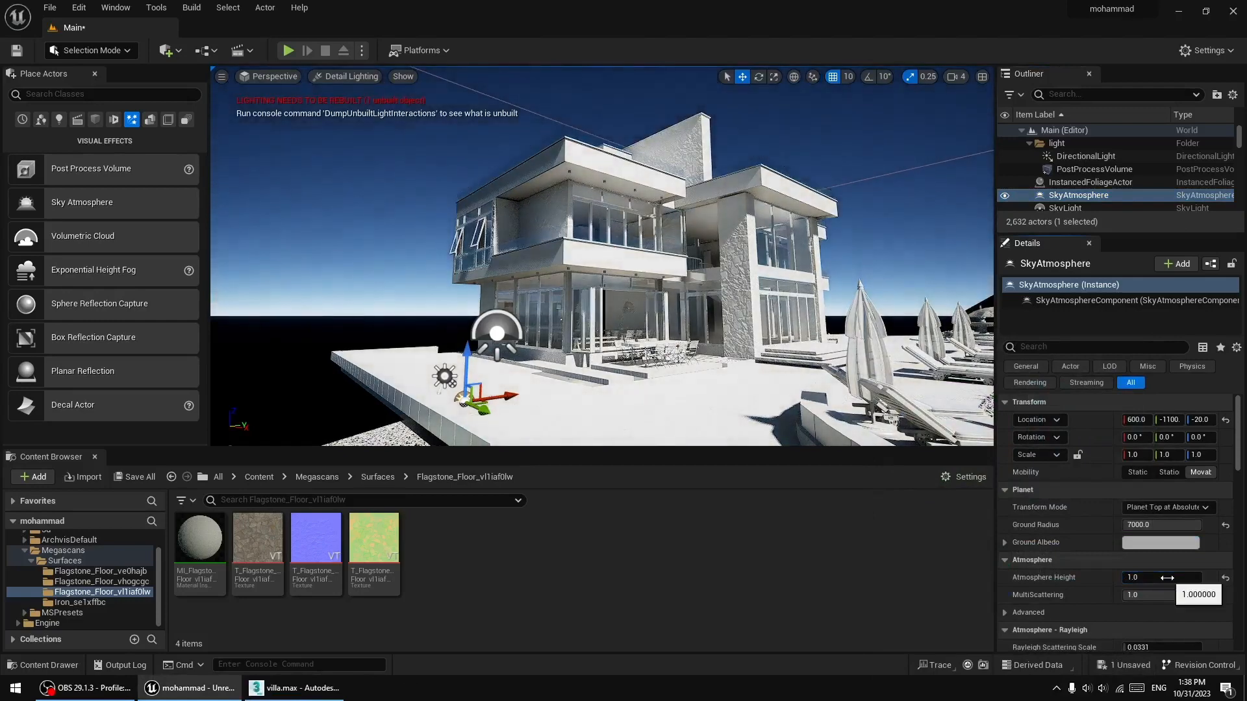
{"action": "left_click", "coordinate": [1225, 578]}
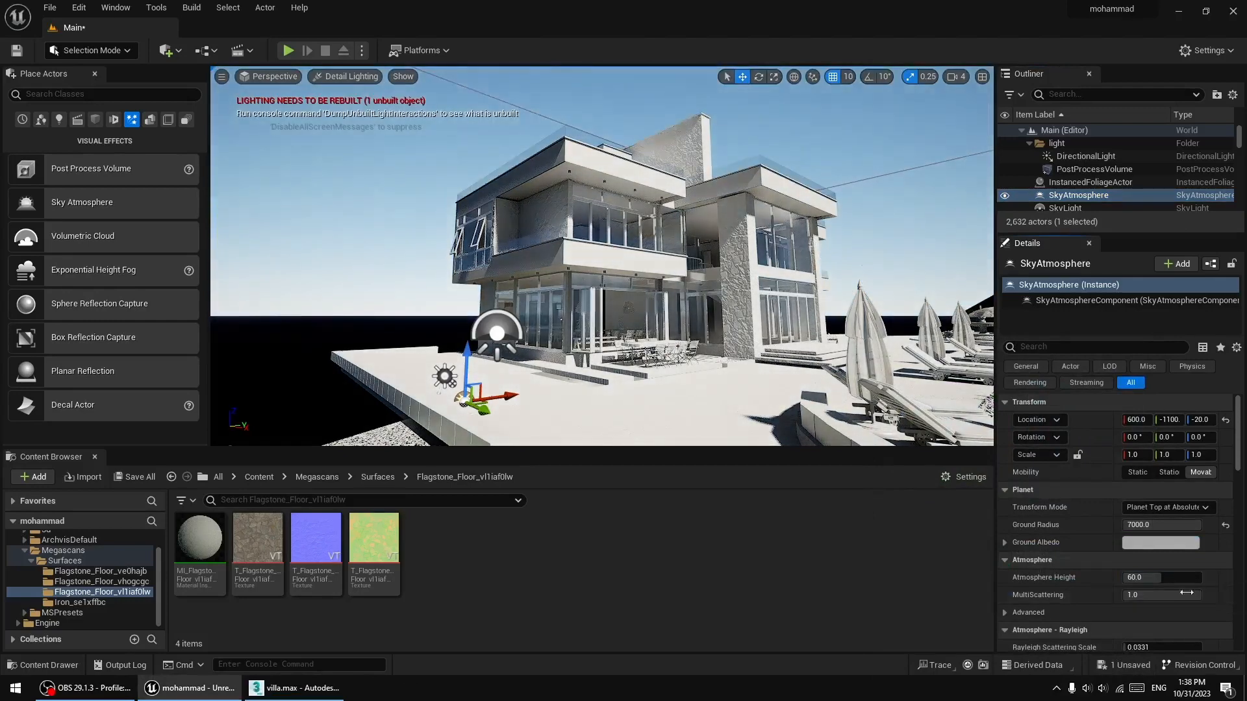
{"action": "mouse_move", "coordinate": [1169, 599]}
{"action": "left_mouse_down"}
{"action": "mouse_move", "coordinate": [1130, 599]}
{"action": "mouse_move", "coordinate": [1177, 599]}
{"action": "left_mouse_up"}
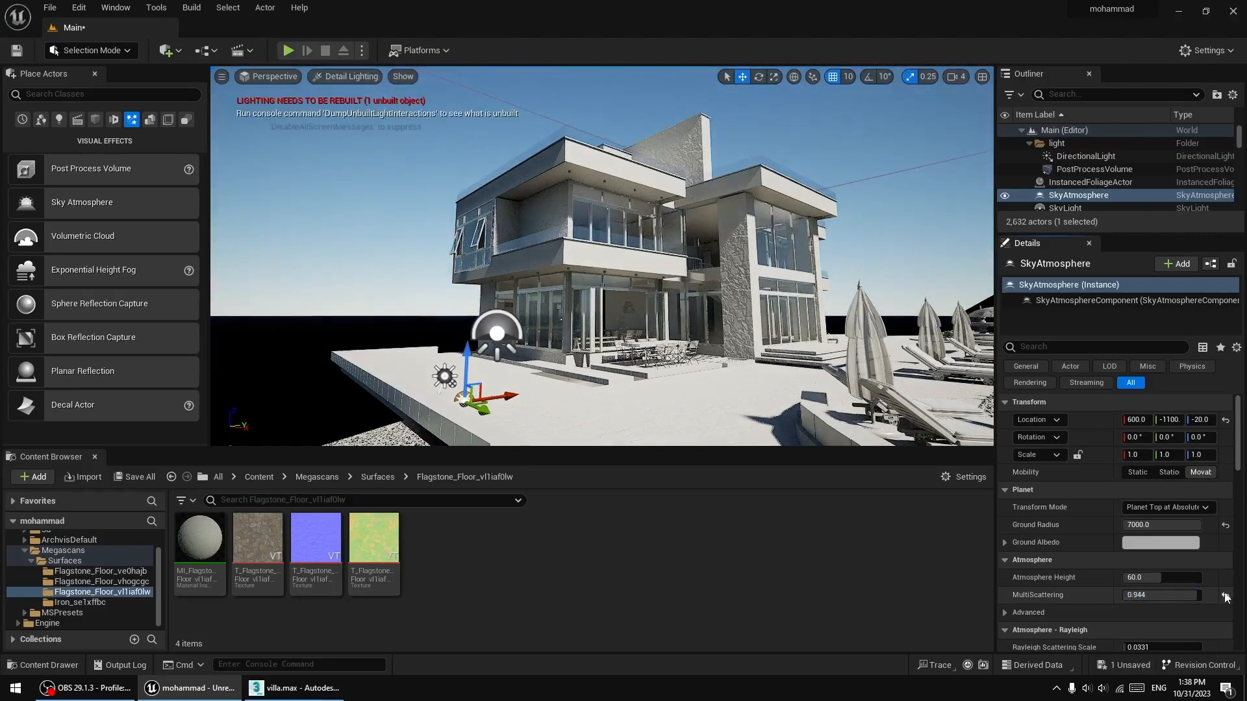
{"action": "scroll", "coordinate": [1175, 611], "scroll_direction": "down", "scroll_amount": 3}
{"action": "scroll", "coordinate": [1175, 612], "scroll_direction": "down", "scroll_amount": 10}
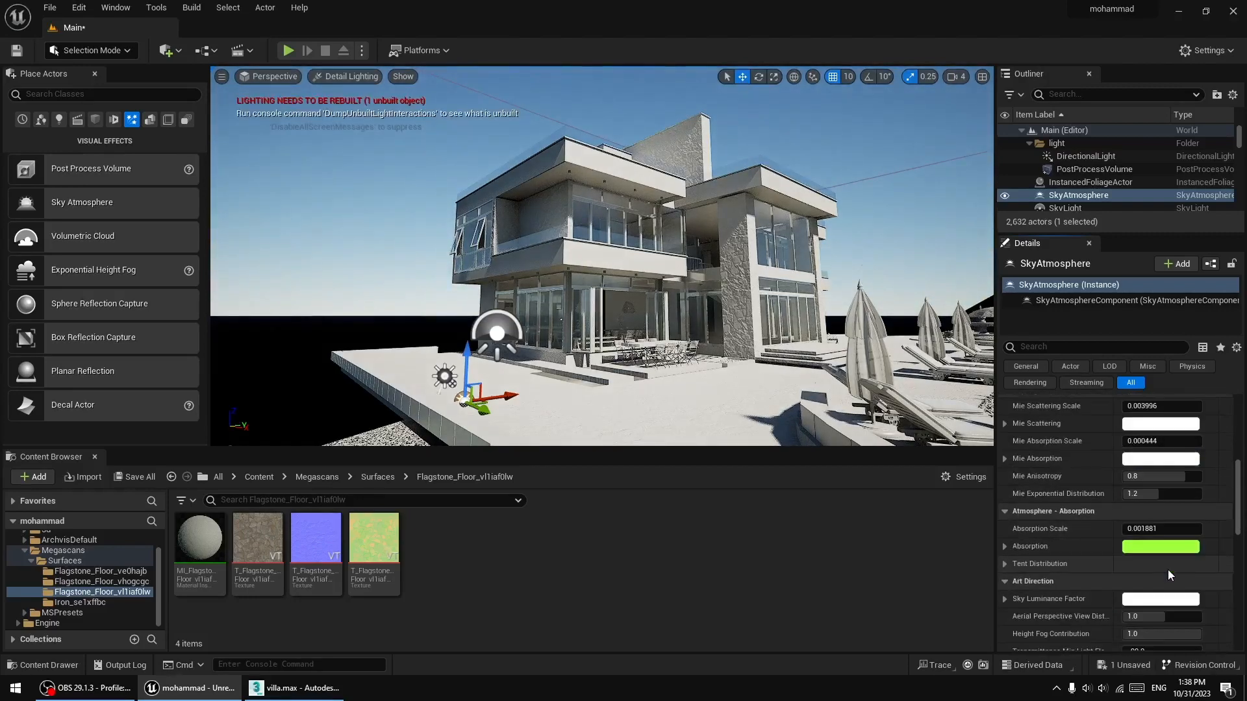
{"action": "scroll", "coordinate": [1173, 558], "scroll_direction": "up", "scroll_amount": 10}
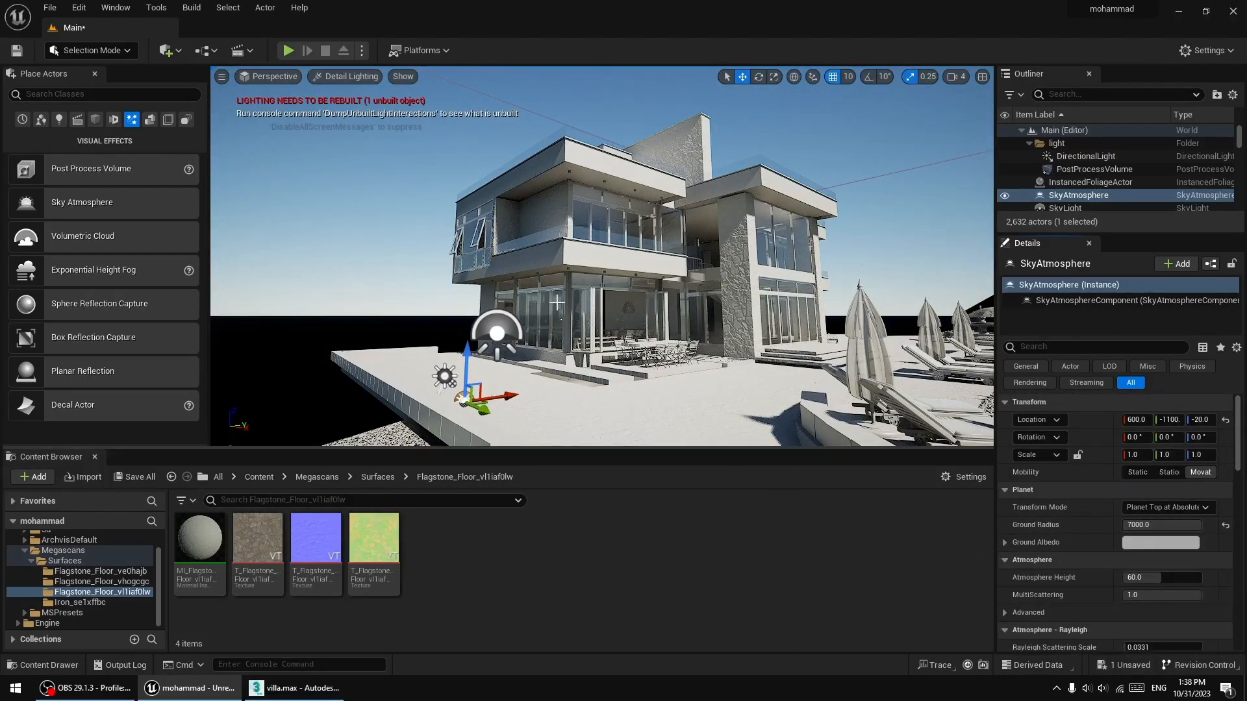
- Add an Exponential Height Fog on the terrace beside the other light actors
{"action": "middle_click_drag", "start_coordinate": [553, 297], "coordinate": [567, 250]}
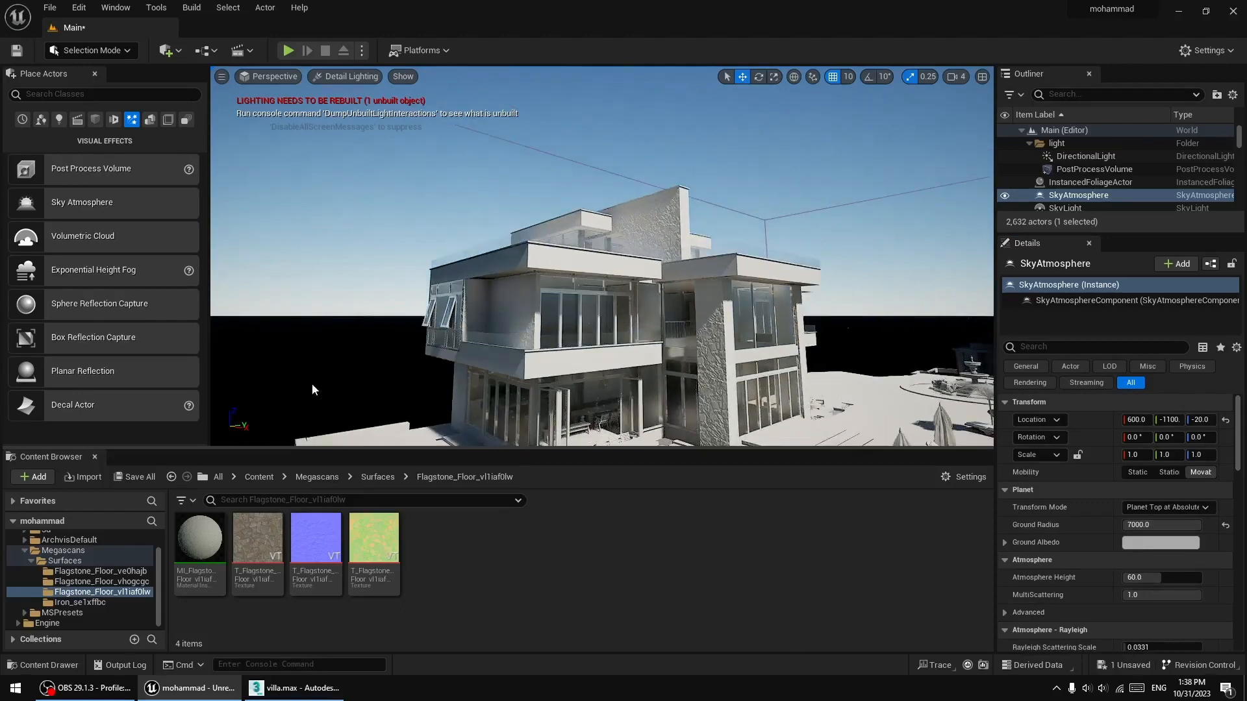
{"action": "middle_click_drag", "start_coordinate": [592, 367], "coordinate": [572, 433]}
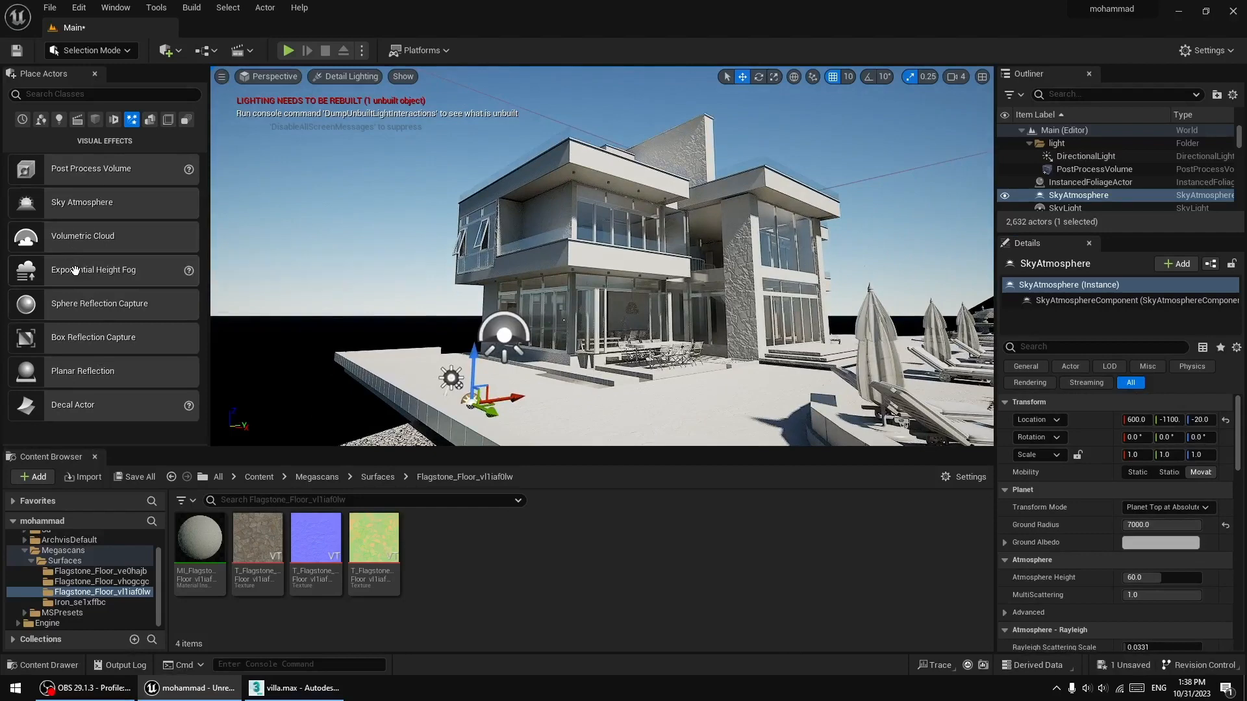
{"action": "left_click_drag", "start_coordinate": [75, 270], "coordinate": [499, 386]}
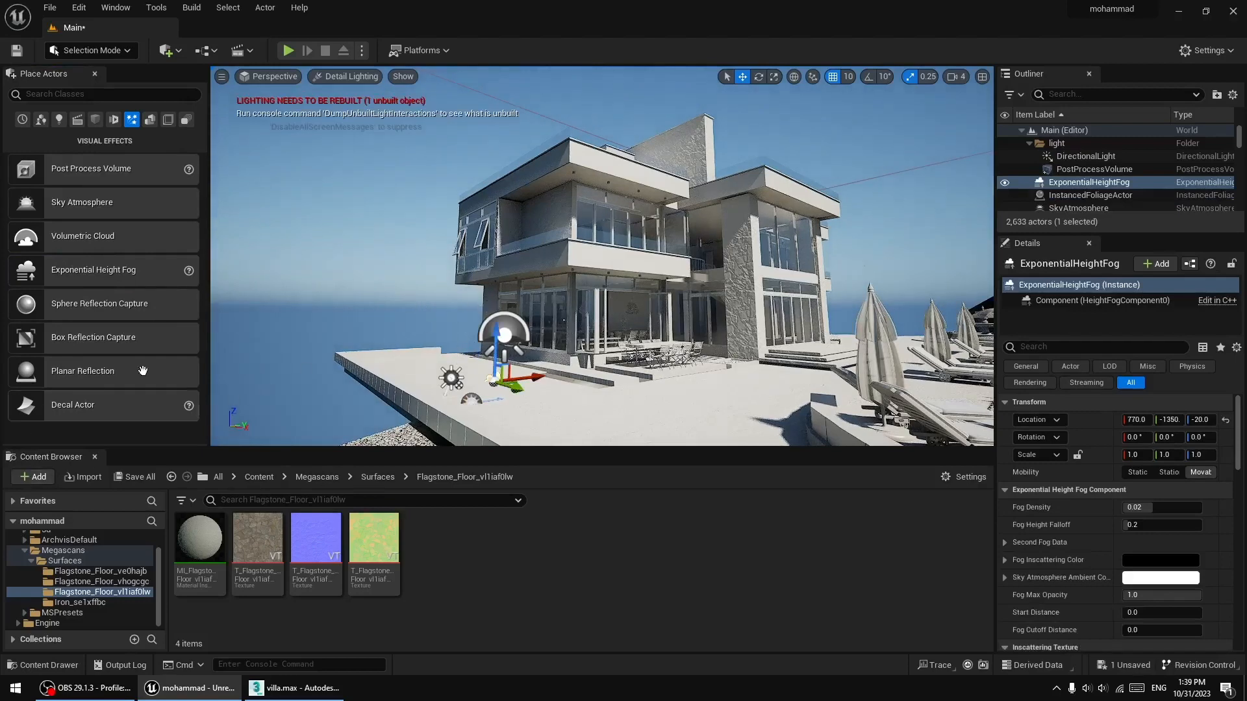
{"action": "right_click_drag", "start_coordinate": [652, 223], "coordinate": [652, 202]}
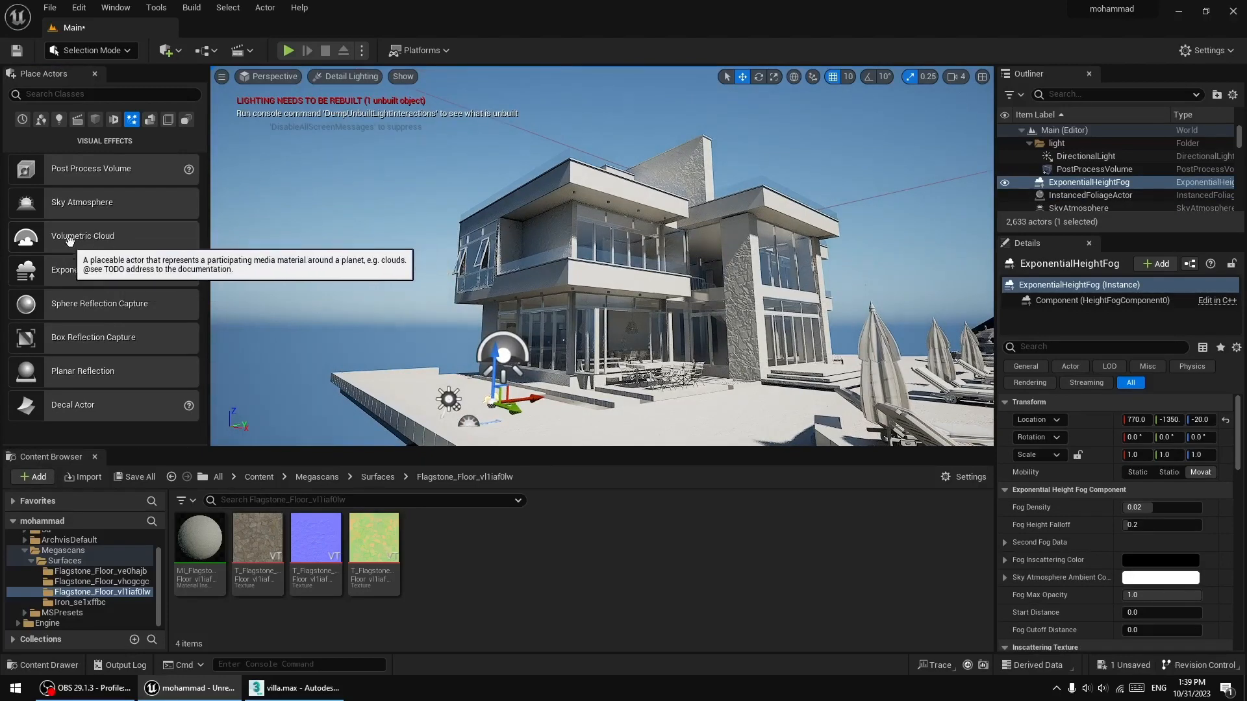
- Add a Volumetric Cloud on the terrace and inspect the clouds around the sun and behind the villa
{"action": "left_click_drag", "start_coordinate": [93, 241], "coordinate": [432, 401]}
{"action": "right_click_drag", "start_coordinate": [467, 338], "coordinate": [544, 358]}
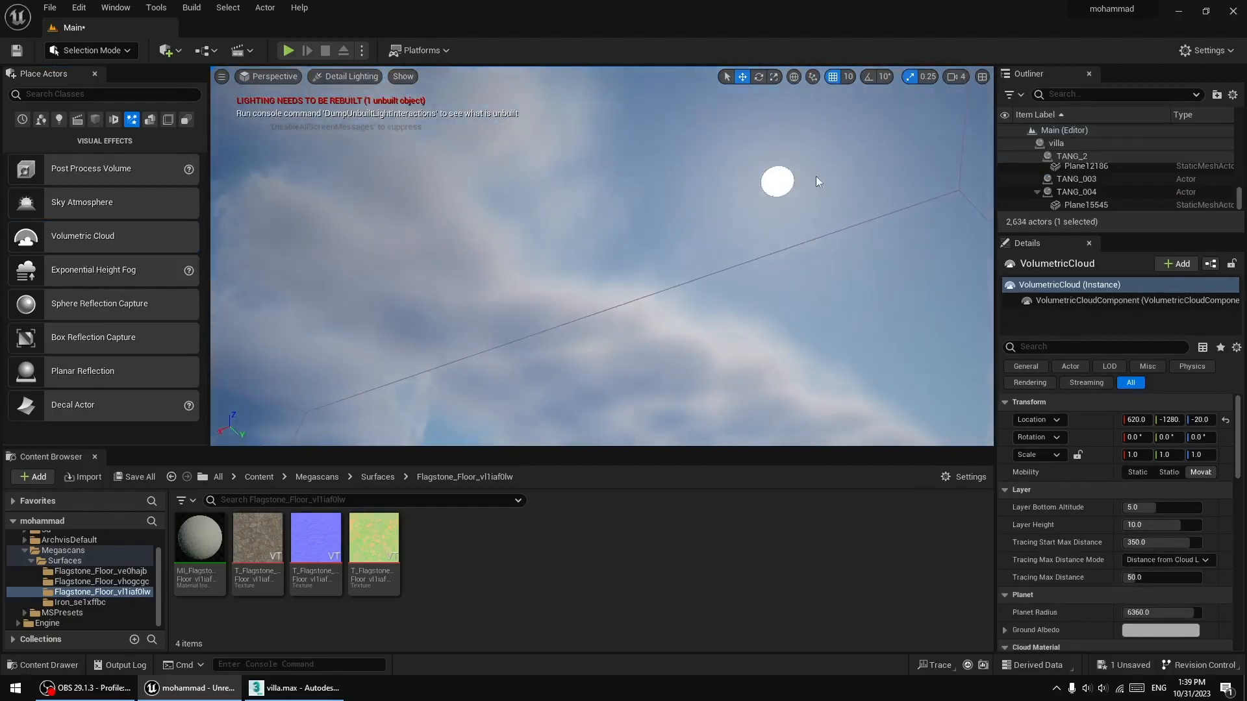
{"action": "right_click_drag", "start_coordinate": [742, 240], "coordinate": [633, 320]}
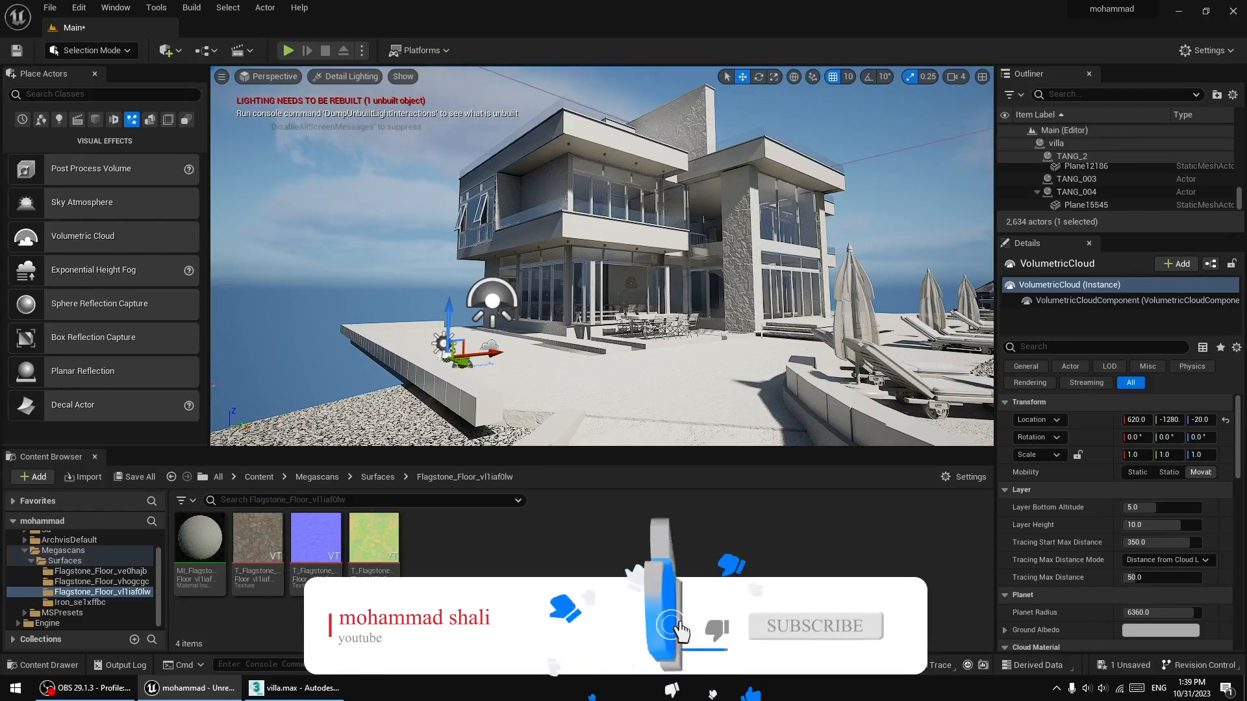
{"action": "right_click_drag", "start_coordinate": [605, 341], "coordinate": [609, 341]}
{"action": "right_click_drag", "start_coordinate": [740, 331], "coordinate": [750, 332]}
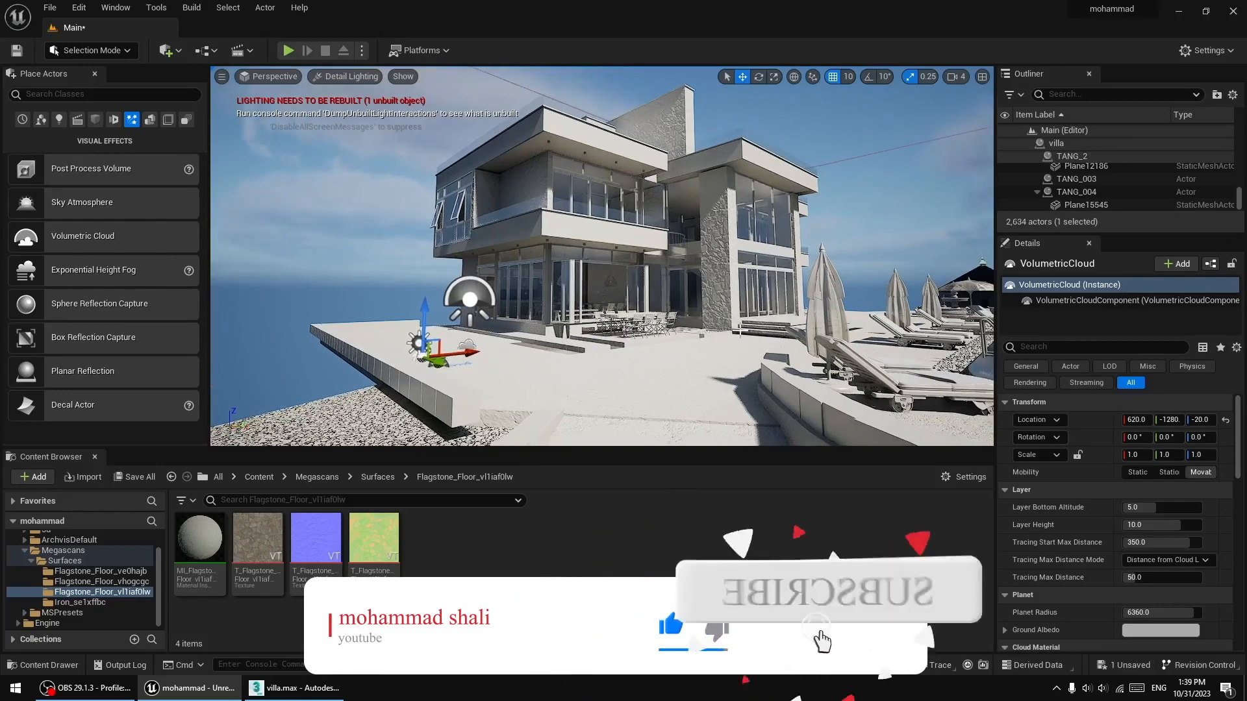